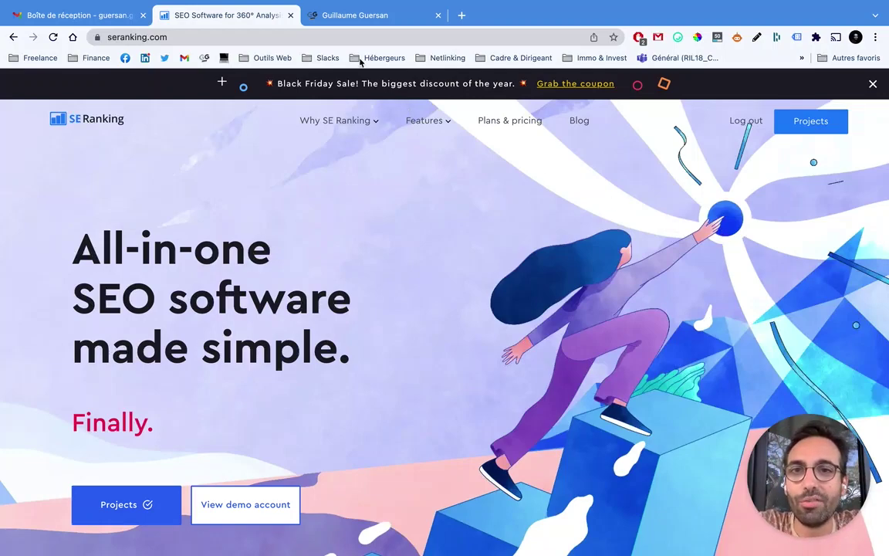
Open the SE Ranking keyword research tool and set its Google search region to France
{"action": "left_click", "coordinate": [342, 15]}
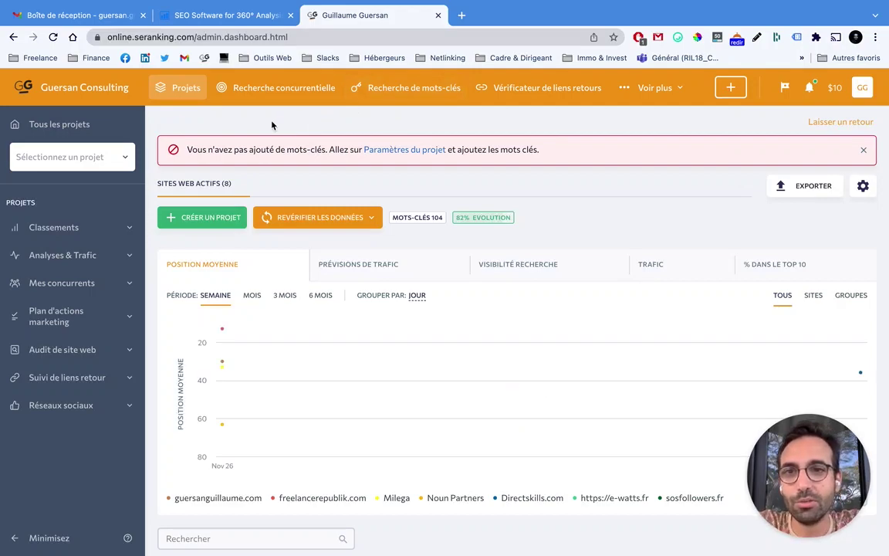
{"action": "left_click", "coordinate": [394, 90]}
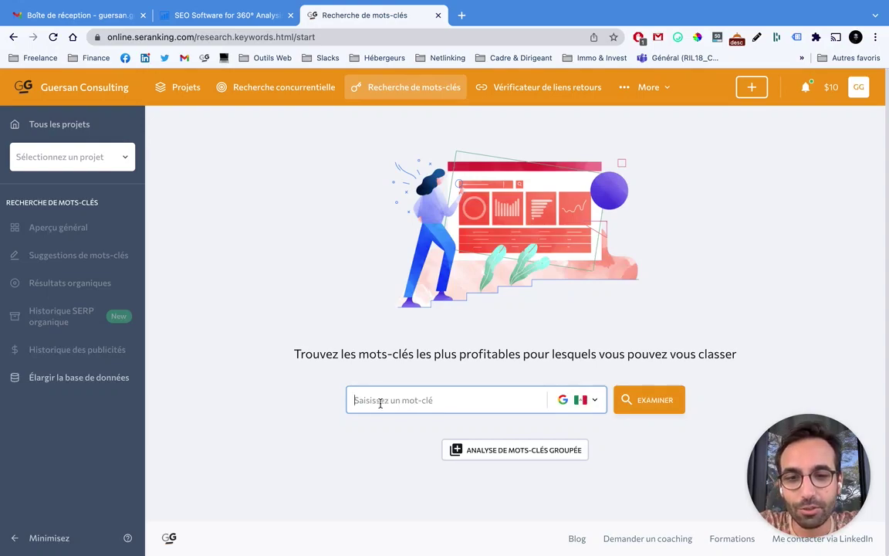
{"action": "left_click", "coordinate": [594, 401]}
{"action": "scroll", "coordinate": [526, 454], "scroll_direction": "down", "scroll_amount": 1}
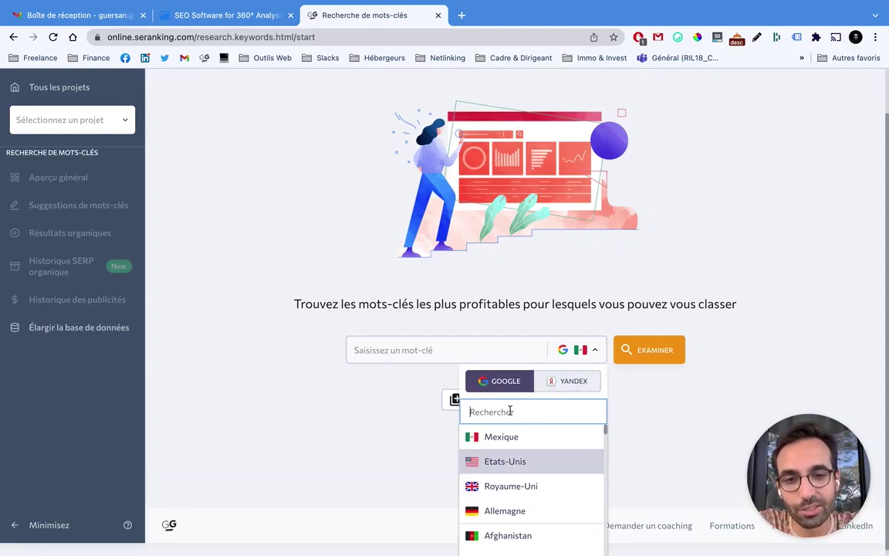
{"action": "scroll", "coordinate": [516, 460], "scroll_direction": "down", "scroll_amount": 3}
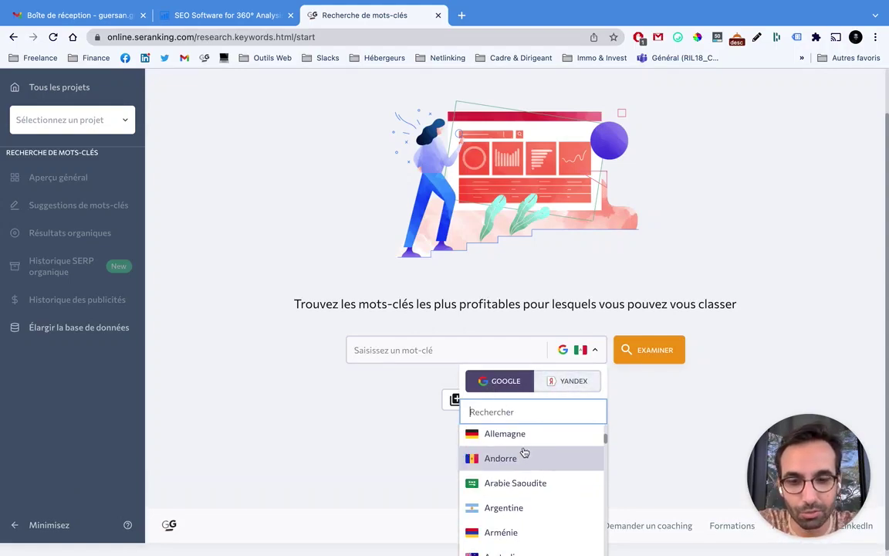
{"action": "type", "text": "fra"}
{"action": "left_click", "coordinate": [505, 454]}
Run a keyword analysis for "logiciel antivirus"
{"action": "left_click", "coordinate": [419, 372]}
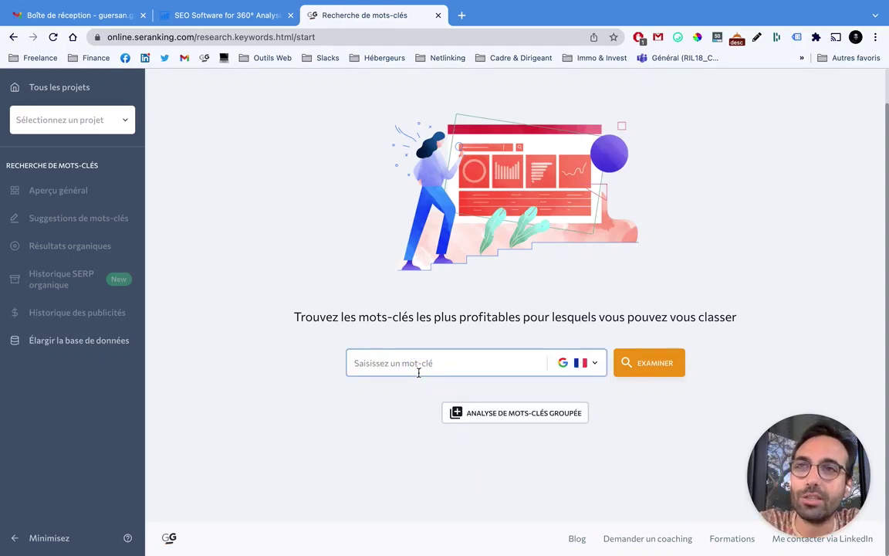
{"action": "type", "text": "log"}
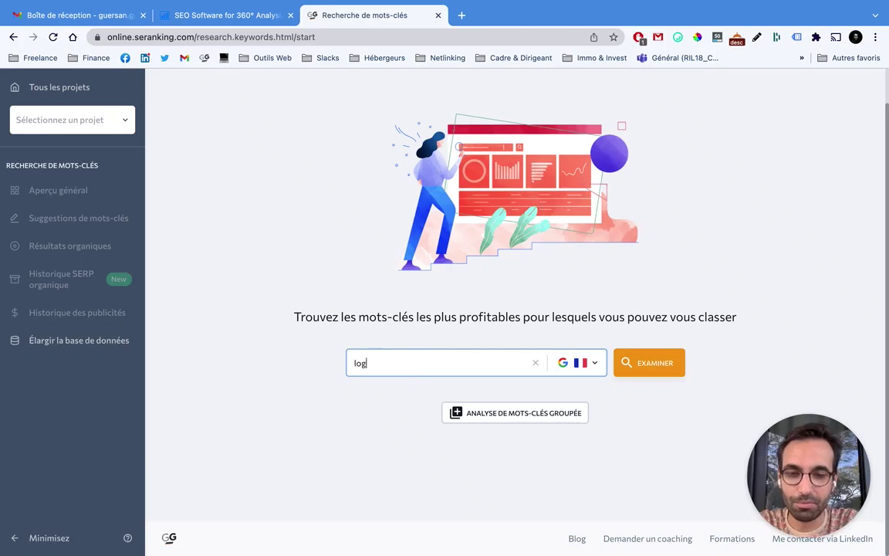
{"action": "type", "text": "iciel antivirus"}
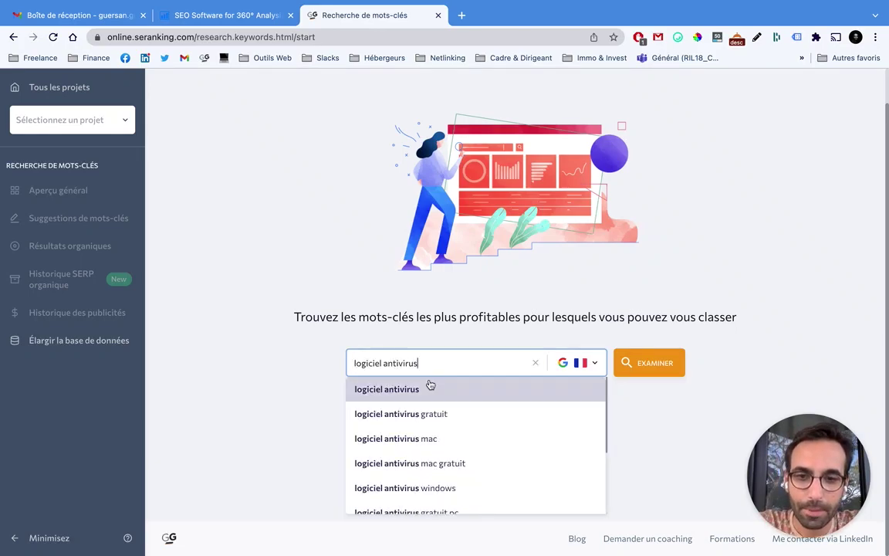
{"action": "left_click", "coordinate": [668, 374]}
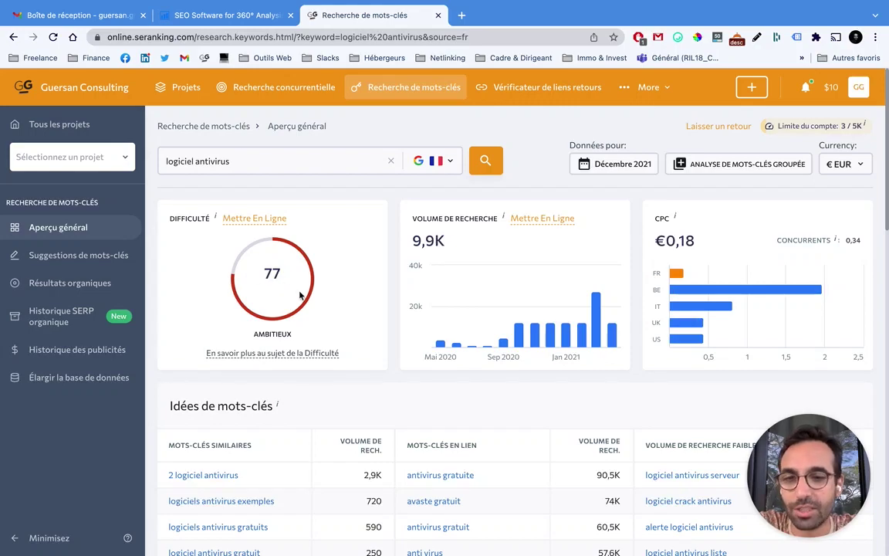
Examine the keyword overview, from difficulty, volume and CPC through keyword ideas and organic results to the most popular ads
{"action": "scroll", "coordinate": [368, 312], "scroll_direction": "down", "scroll_amount": 2}
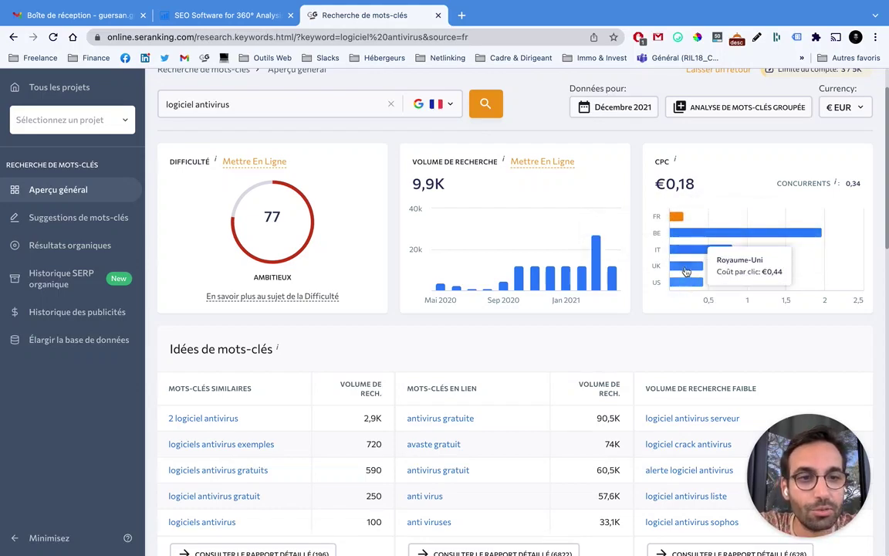
{"action": "scroll", "coordinate": [512, 342], "scroll_direction": "down", "scroll_amount": 3}
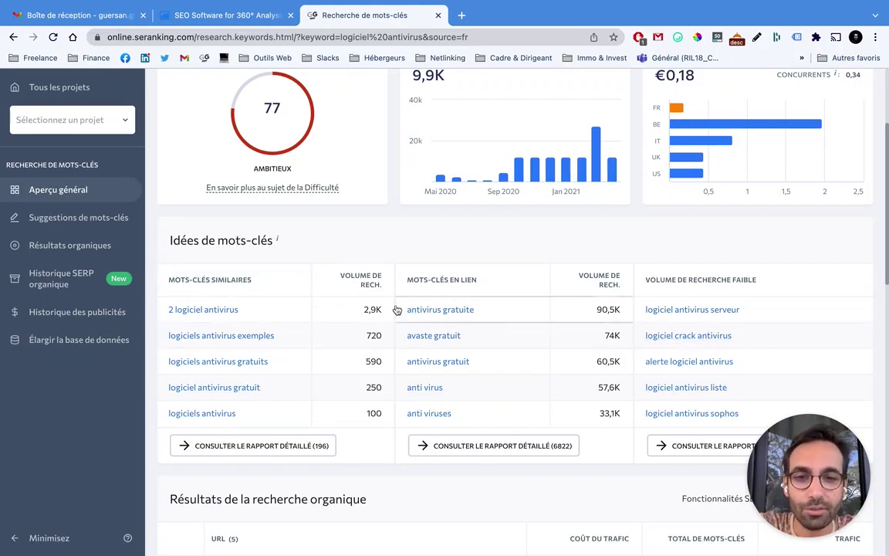
{"action": "scroll", "coordinate": [340, 317], "scroll_direction": "down", "scroll_amount": 1}
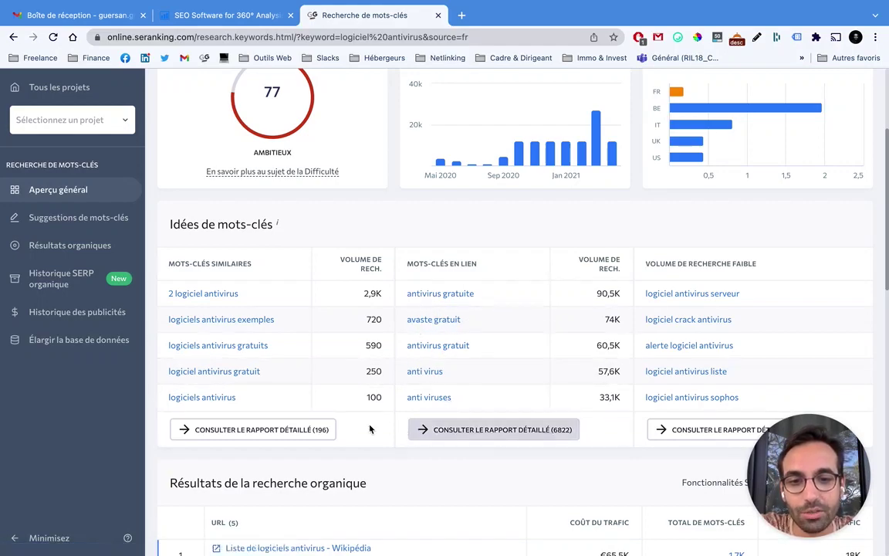
{"action": "scroll", "coordinate": [679, 286], "scroll_direction": "down", "scroll_amount": 1}
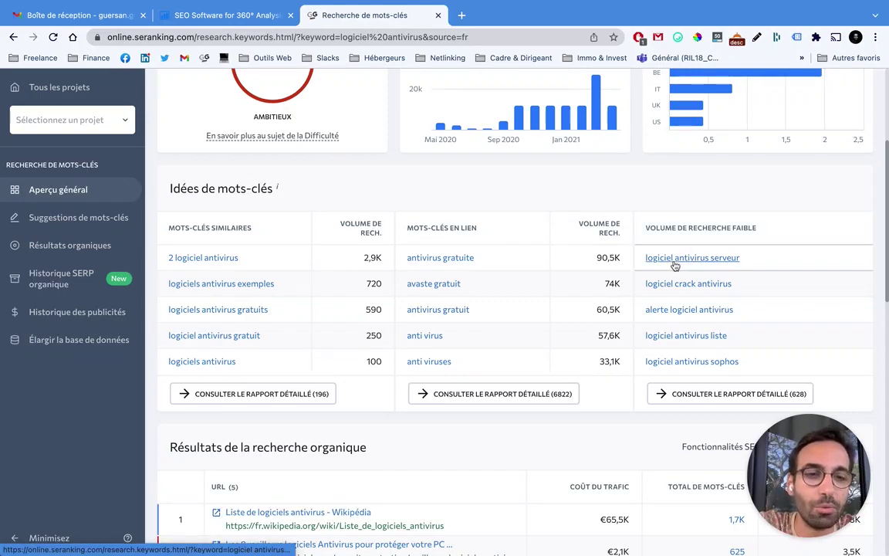
{"action": "scroll", "coordinate": [338, 278], "scroll_direction": "down", "scroll_amount": 3}
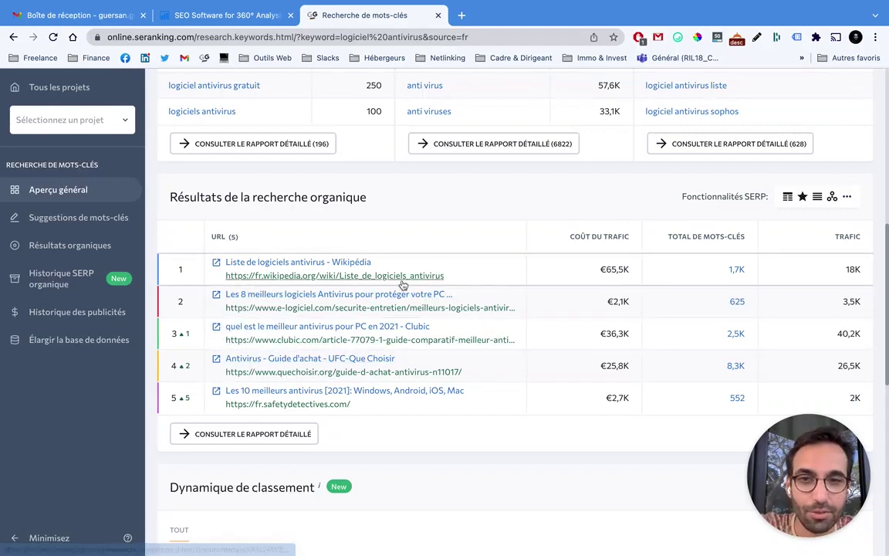
{"action": "scroll", "coordinate": [377, 244], "scroll_direction": "down", "scroll_amount": 6}
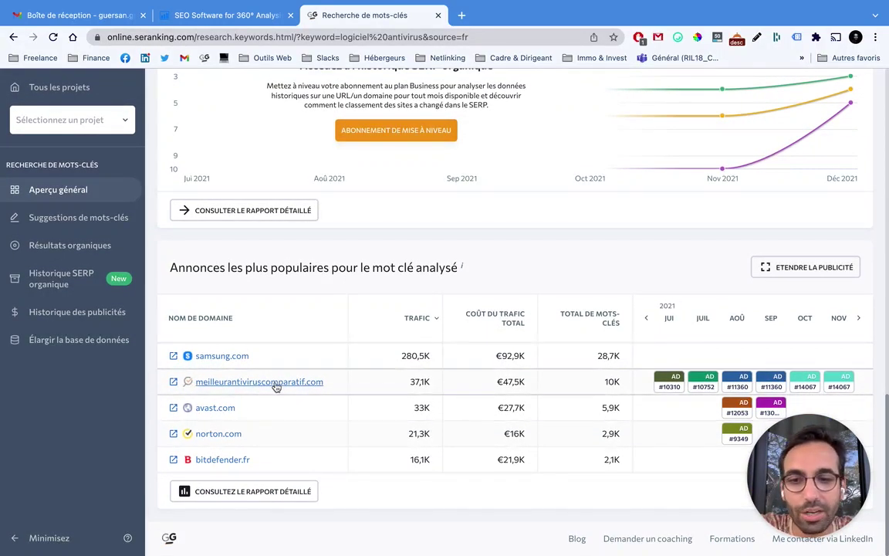
{"action": "scroll", "coordinate": [260, 357], "scroll_direction": "up", "scroll_amount": 15}
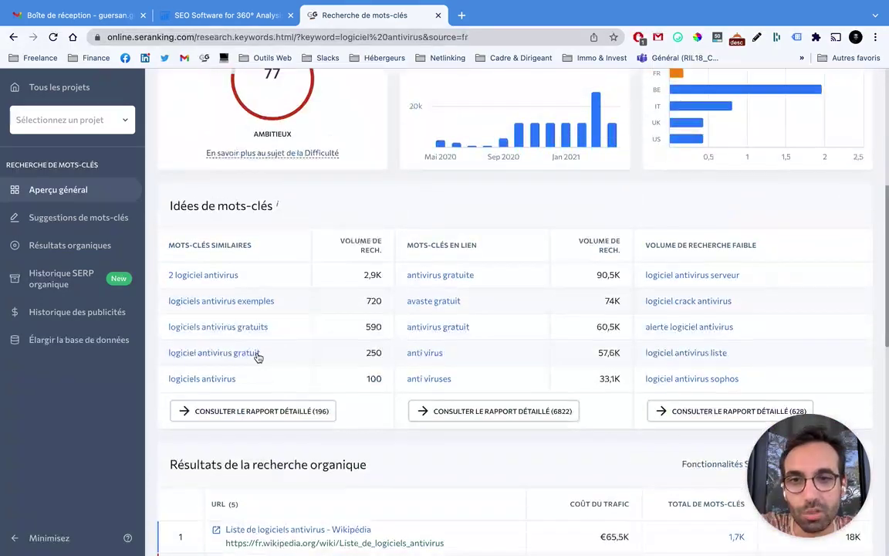
Open the detailed report of similar keywords and examine the list and the SERP features of "logiciel antivirus"
{"action": "scroll", "coordinate": [260, 357], "scroll_direction": "down", "scroll_amount": 4}
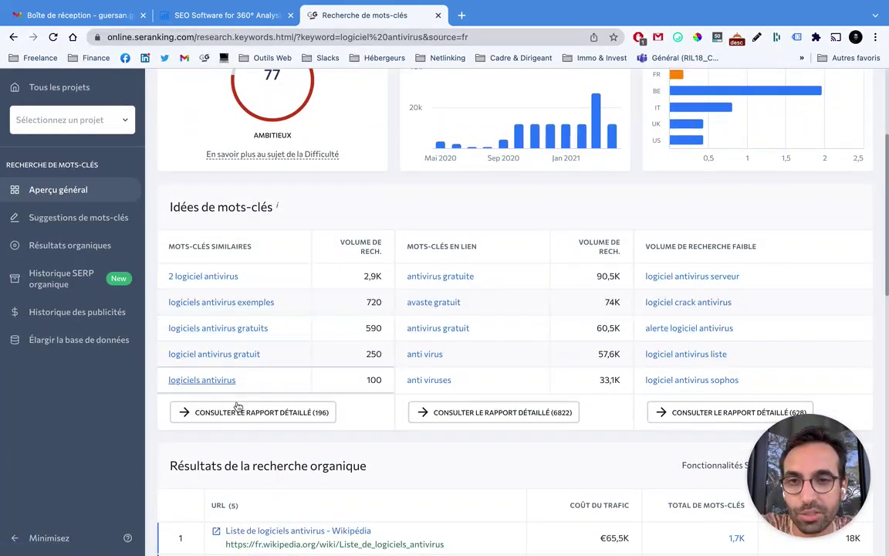
{"action": "left_click", "coordinate": [234, 412]}
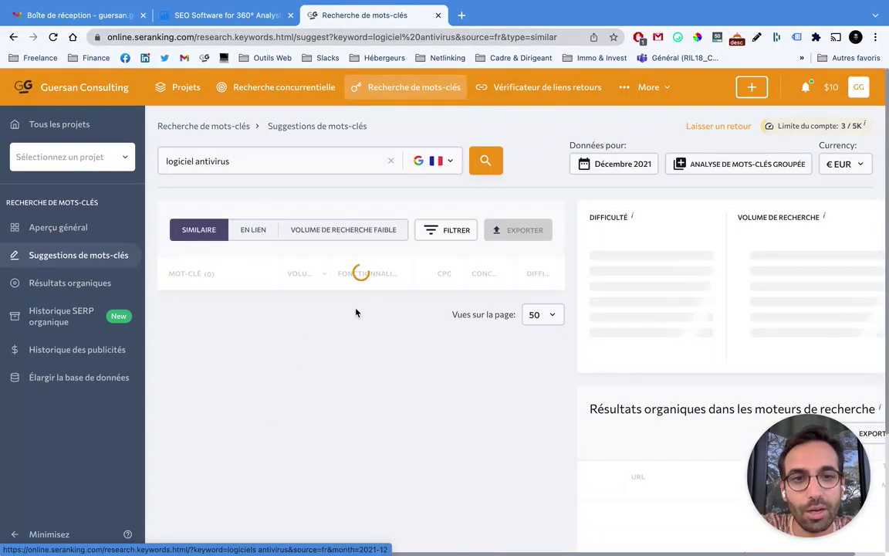
{"action": "scroll", "coordinate": [417, 278], "scroll_direction": "down", "scroll_amount": 2}
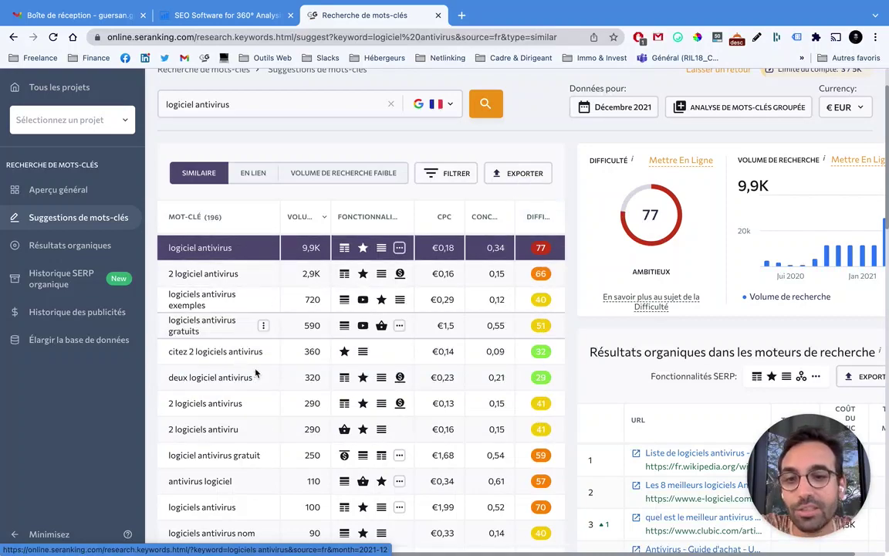
{"action": "scroll", "coordinate": [573, 317], "scroll_direction": "down", "scroll_amount": 2}
{"action": "scroll", "coordinate": [426, 322], "scroll_direction": "up", "scroll_amount": 5}
{"action": "scroll", "coordinate": [477, 361], "scroll_direction": "down", "scroll_amount": 1}
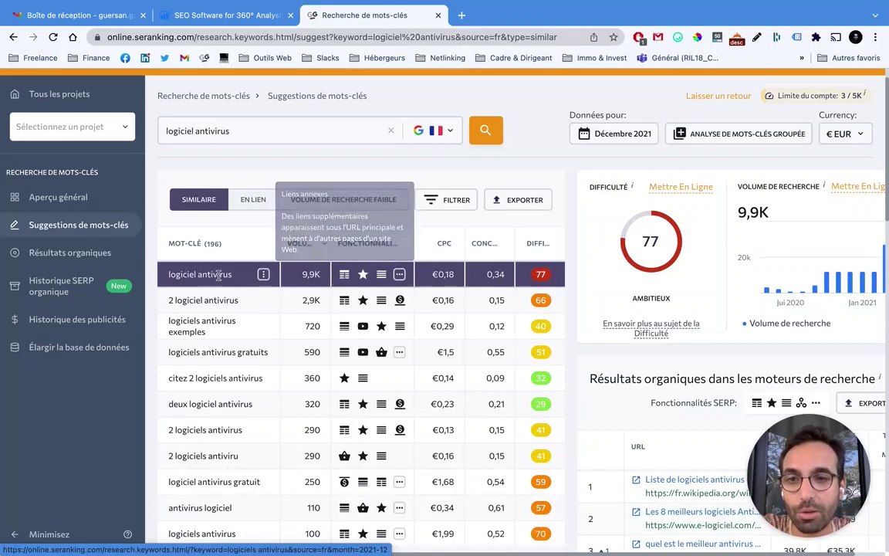
{"action": "mouse_move", "coordinate": [344, 276]}
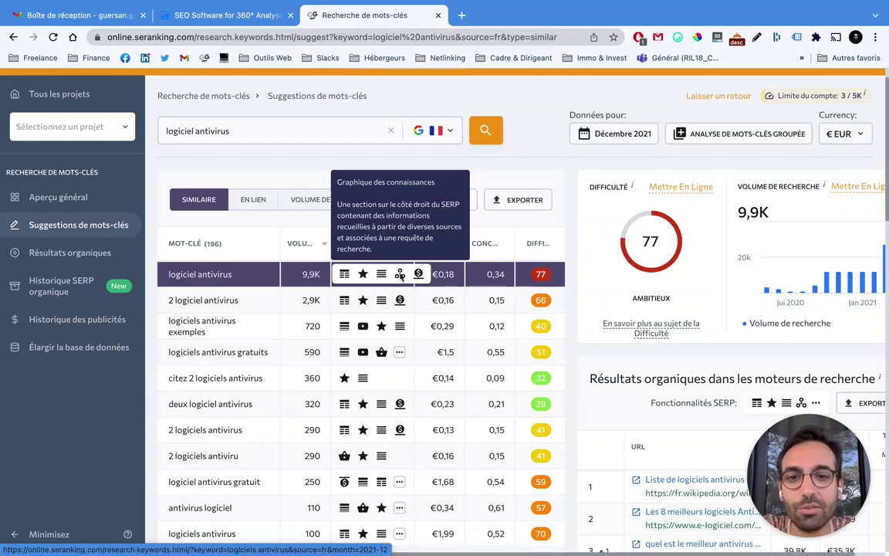
Search Google for "logiciel antivirus" in a new tab and examine the ads, related questions and organic results
{"action": "left_click", "coordinate": [461, 15]}
{"action": "type", "text": "logiciel"}
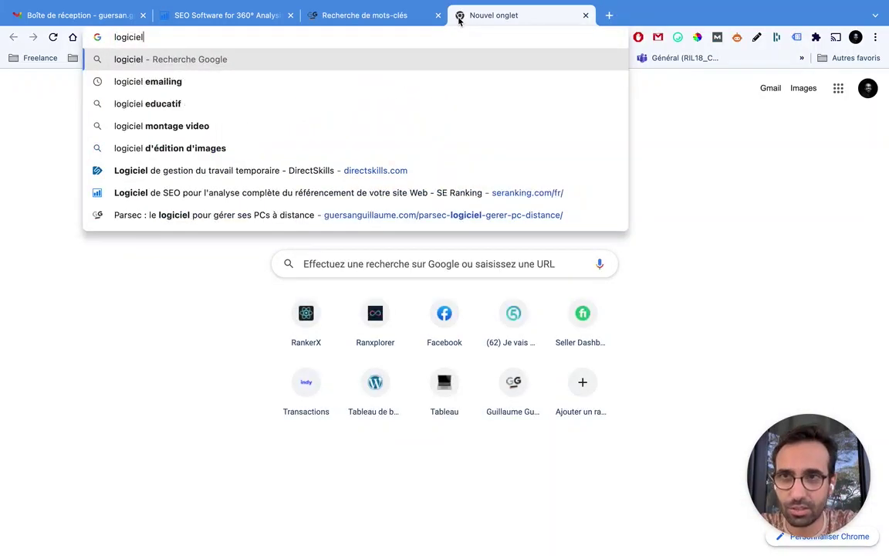
{"action": "type", "text": " antivirus"}
{"action": "key", "text": "Return"}
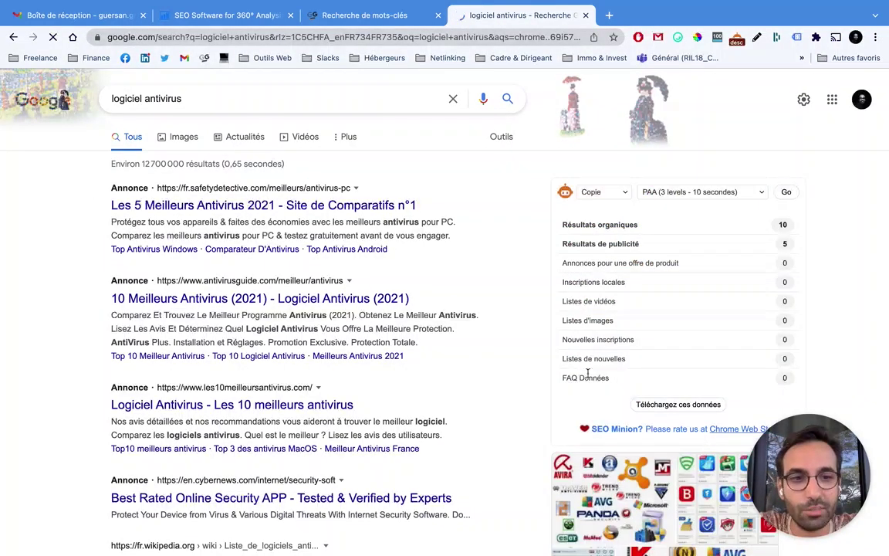
{"action": "scroll", "coordinate": [619, 376], "scroll_direction": "down", "scroll_amount": 3}
{"action": "scroll", "coordinate": [619, 376], "scroll_direction": "down", "scroll_amount": 3}
{"action": "scroll", "coordinate": [618, 365], "scroll_direction": "up", "scroll_amount": 5}
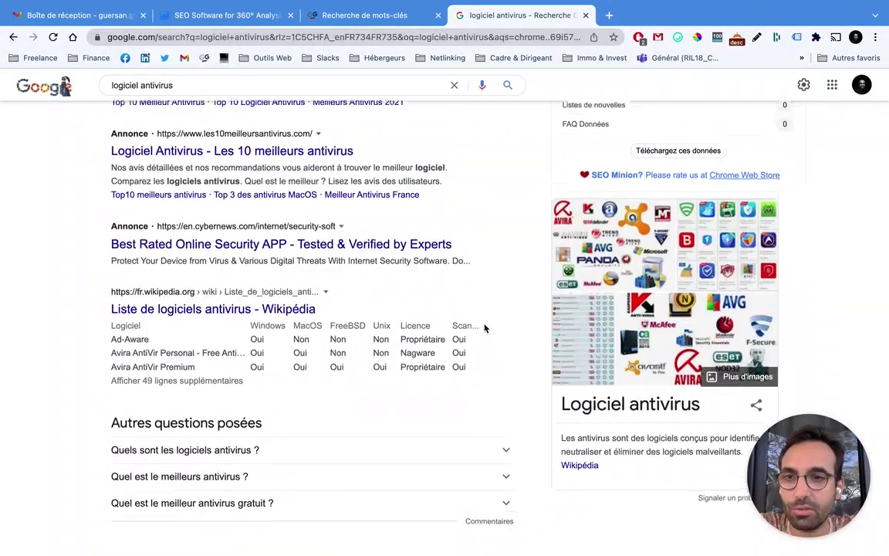
{"action": "scroll", "coordinate": [266, 341], "scroll_direction": "down", "scroll_amount": 7}
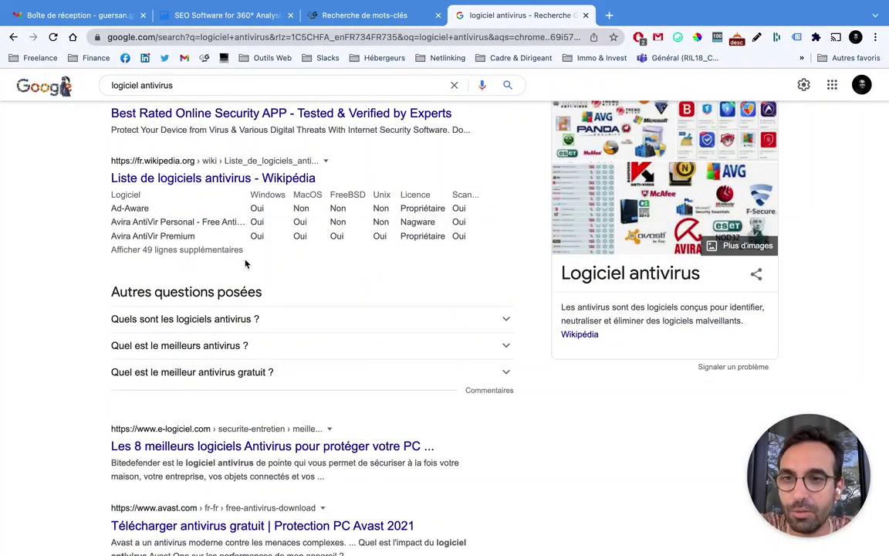
{"action": "scroll", "coordinate": [246, 264], "scroll_direction": "down", "scroll_amount": 3}
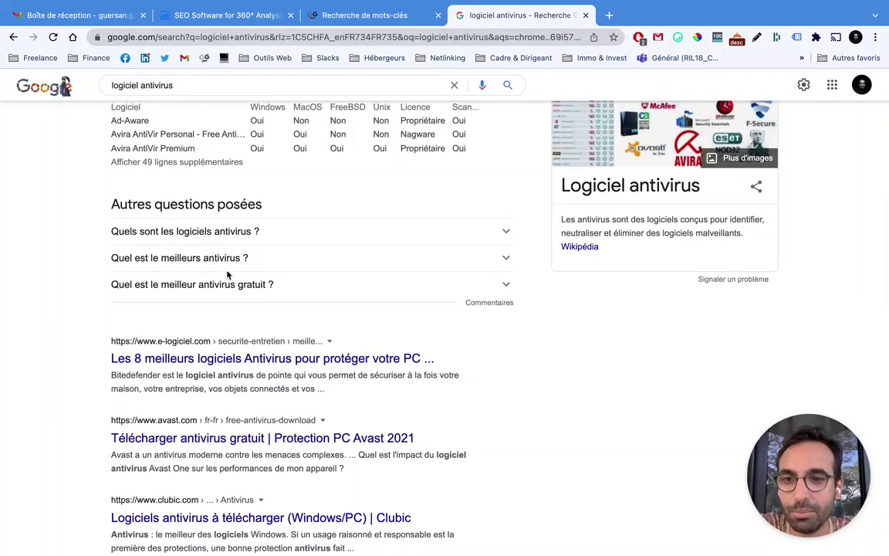
Back in the SE Ranking suggestions, export the similar keywords in Excel (.xls) format and save the file in Téléchargements
{"action": "left_click", "coordinate": [377, 15]}
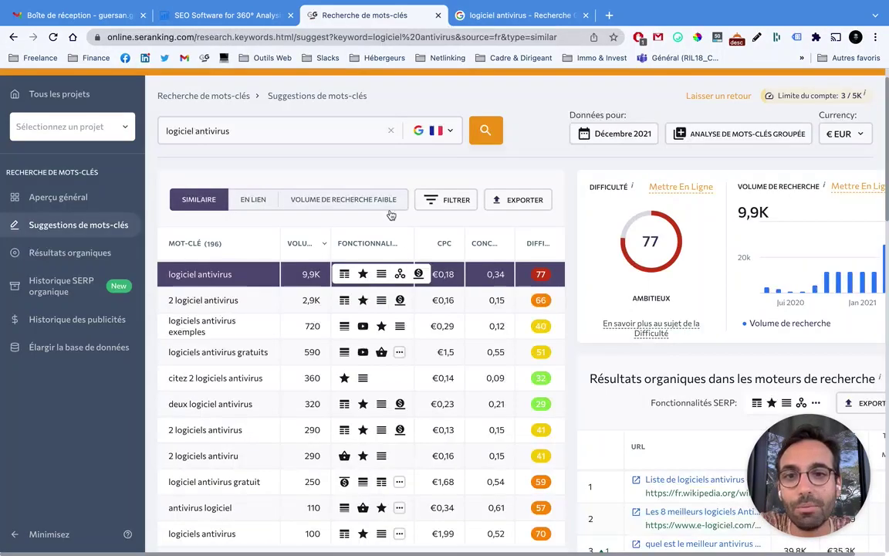
{"action": "left_click", "coordinate": [510, 201]}
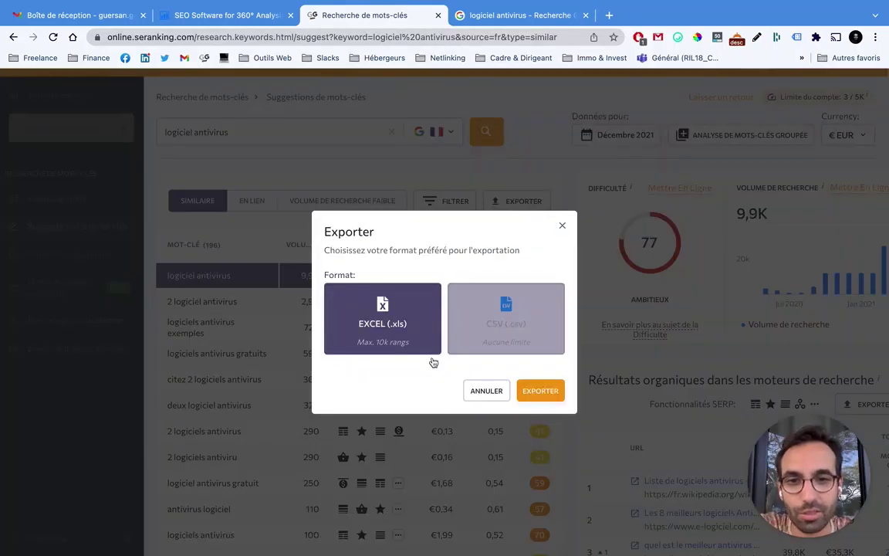
{"action": "left_click", "coordinate": [540, 391]}
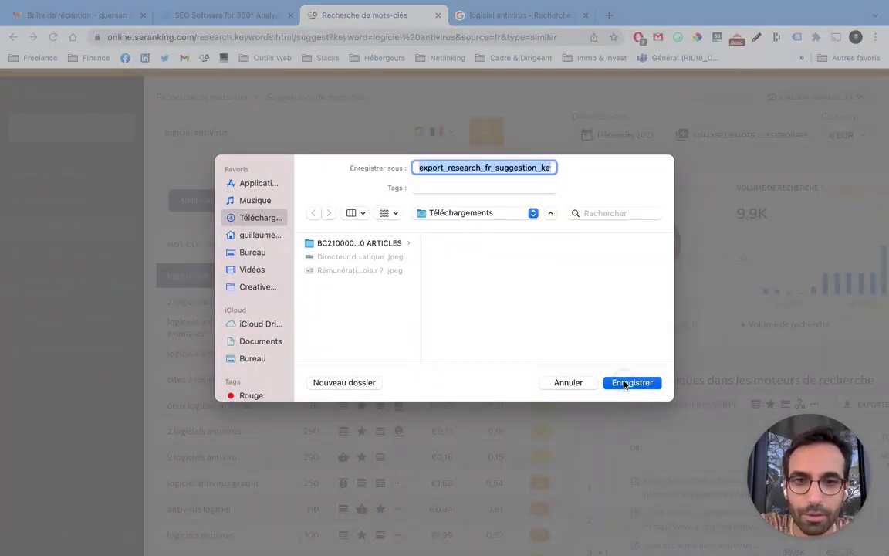
{"action": "left_click", "coordinate": [630, 378]}
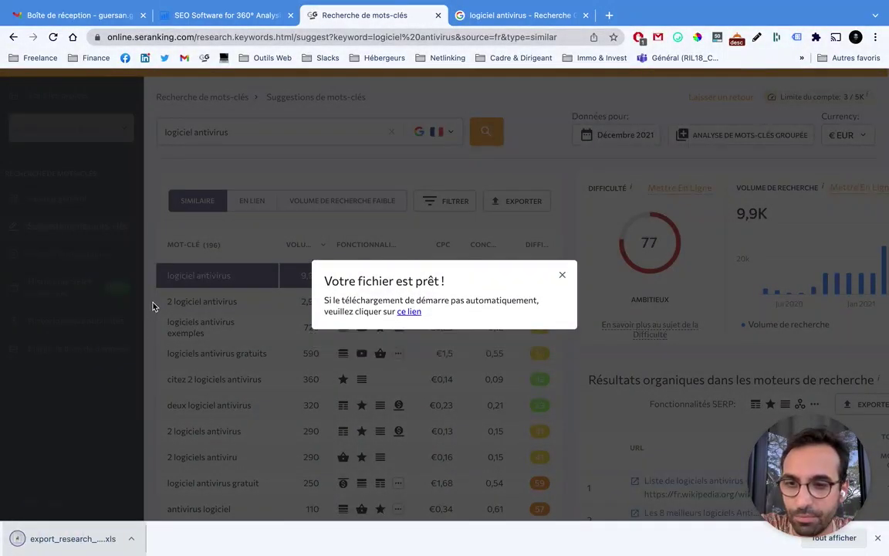
Switch to Numbers, review the exported keyword sheet's columns including the Difficulté values, and close the file
{"action": "key", "text": "ctrl+Left"}
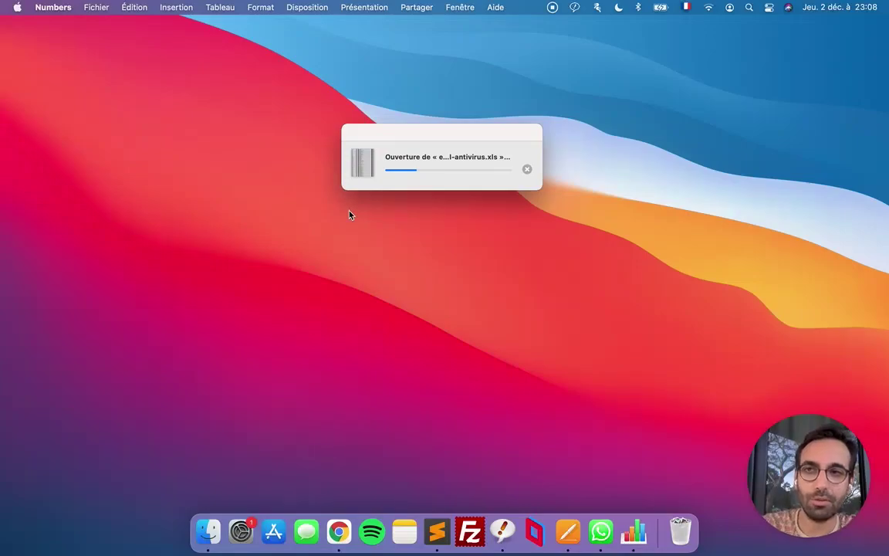
{"action": "scroll", "coordinate": [399, 205], "scroll_direction": "right", "scroll_amount": 10}
{"action": "scroll", "coordinate": [406, 125], "scroll_direction": "left", "scroll_amount": 10}
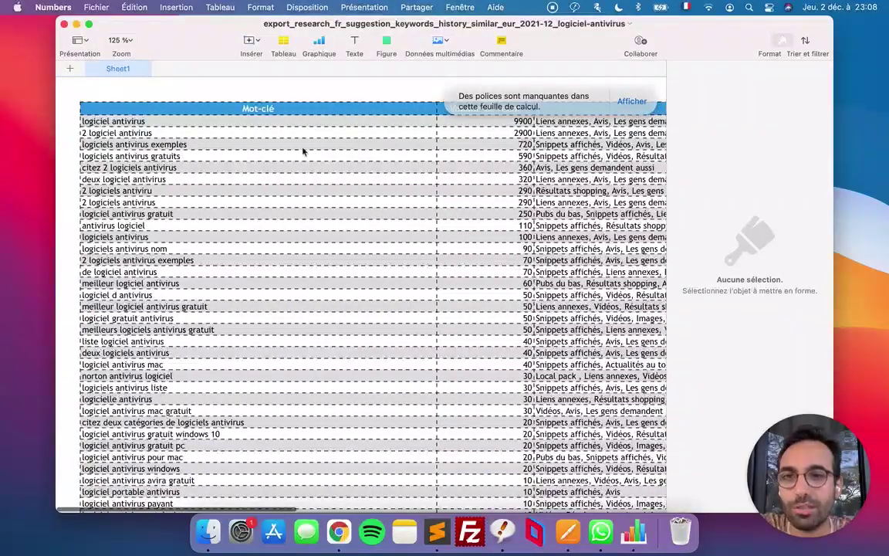
{"action": "scroll", "coordinate": [303, 152], "scroll_direction": "right", "scroll_amount": 10}
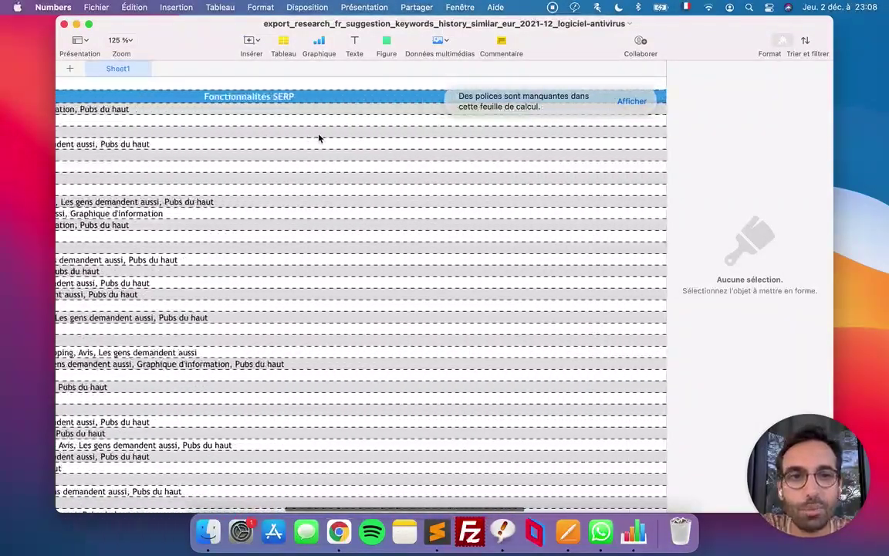
{"action": "scroll", "coordinate": [320, 137], "scroll_direction": "right", "scroll_amount": 10}
{"action": "left_click_drag", "start_coordinate": [387, 109], "coordinate": [373, 328]}
{"action": "scroll", "coordinate": [417, 278], "scroll_direction": "up", "scroll_amount": 1}
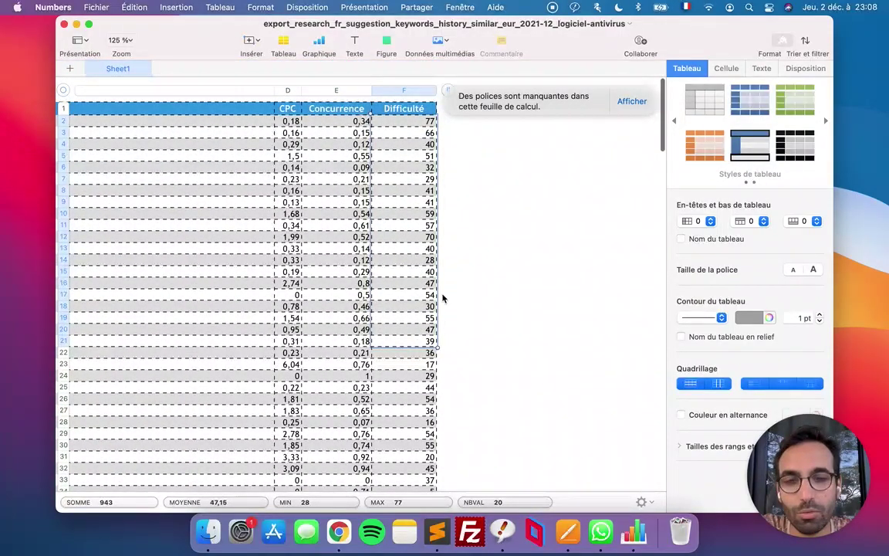
{"action": "scroll", "coordinate": [463, 294], "scroll_direction": "left", "scroll_amount": 15}
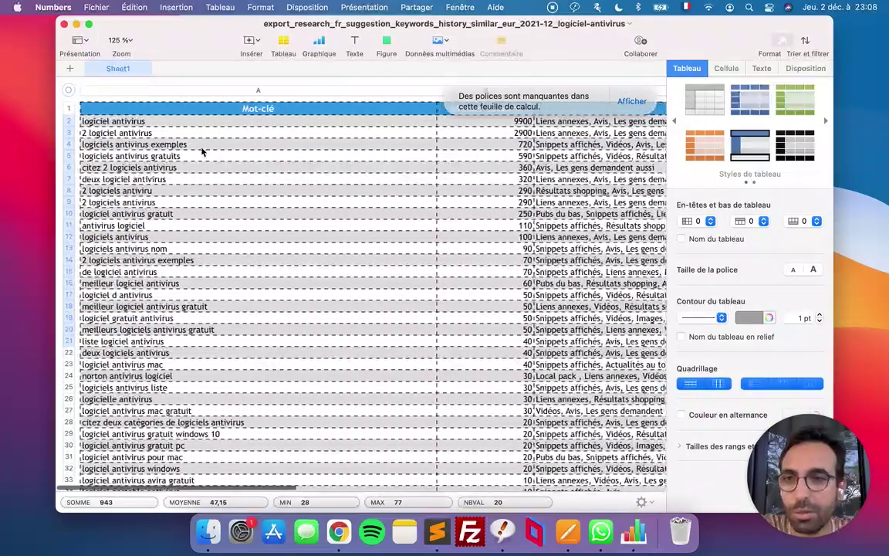
{"action": "left_click", "coordinate": [63, 24]}
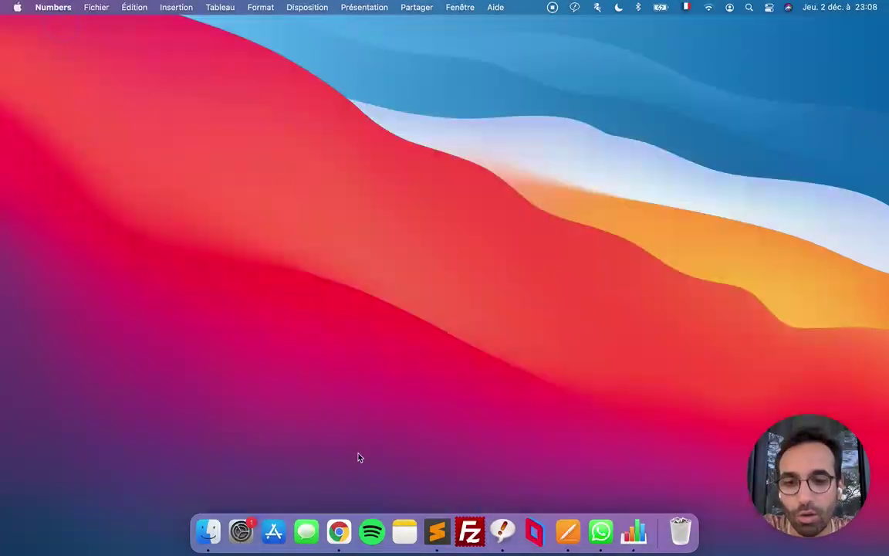
Switch back to SE Ranking in Chrome and open the e-watts.fr report from the backlink checker's history
{"action": "left_click", "coordinate": [337, 549]}
{"action": "left_click", "coordinate": [565, 295]}
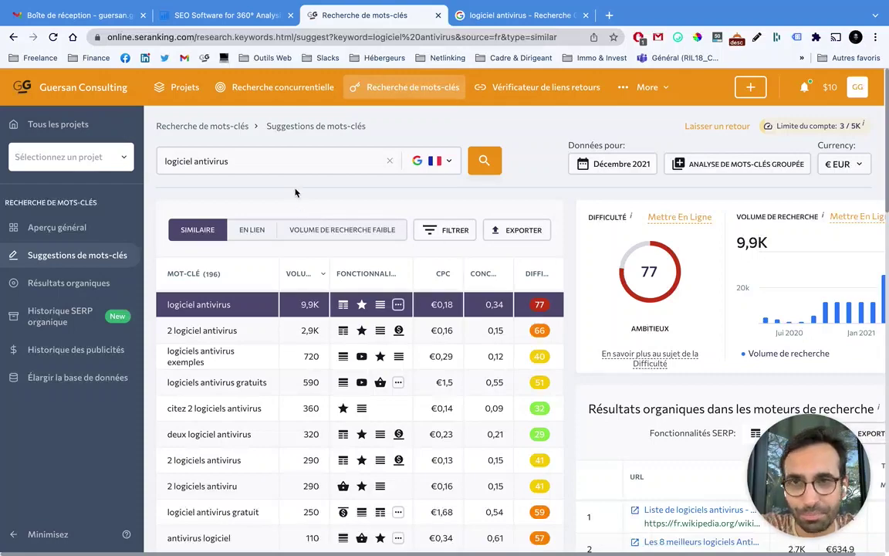
{"action": "left_click", "coordinate": [525, 94]}
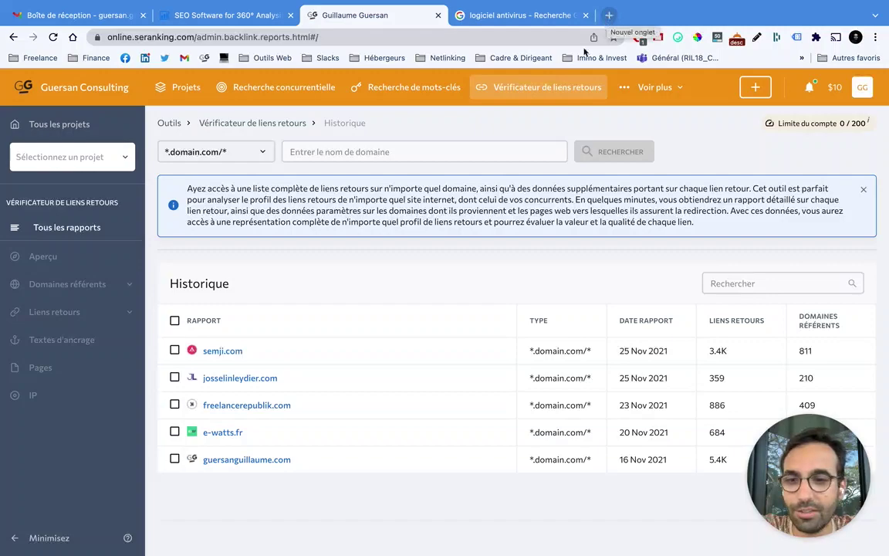
{"action": "left_click", "coordinate": [225, 433]}
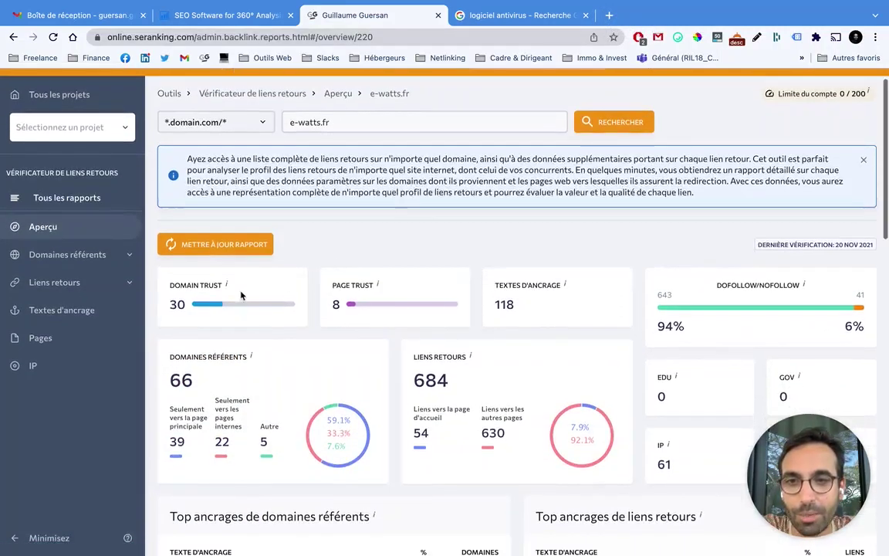
Examine the Domain Trust score and its explanation in the e-watts.fr backlink overview
{"action": "scroll", "coordinate": [282, 291], "scroll_direction": "down", "scroll_amount": 3}
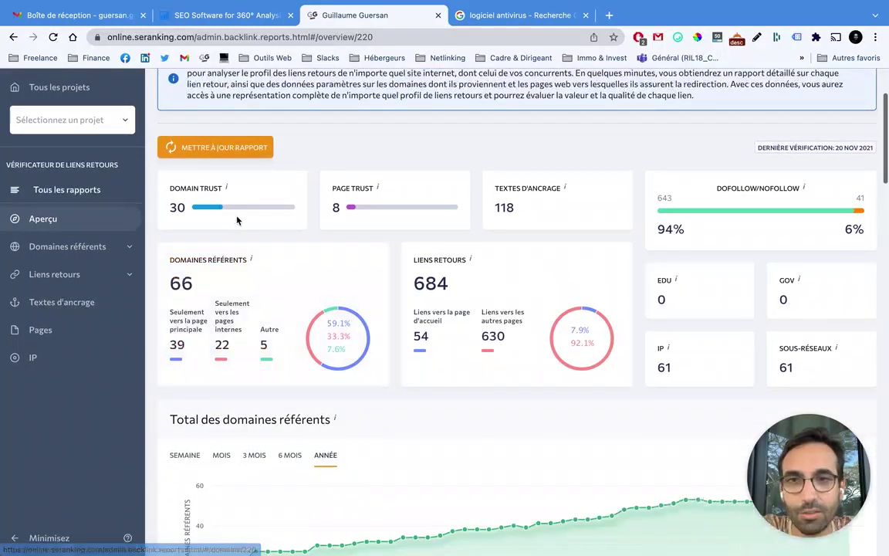
{"action": "mouse_move", "coordinate": [228, 190]}
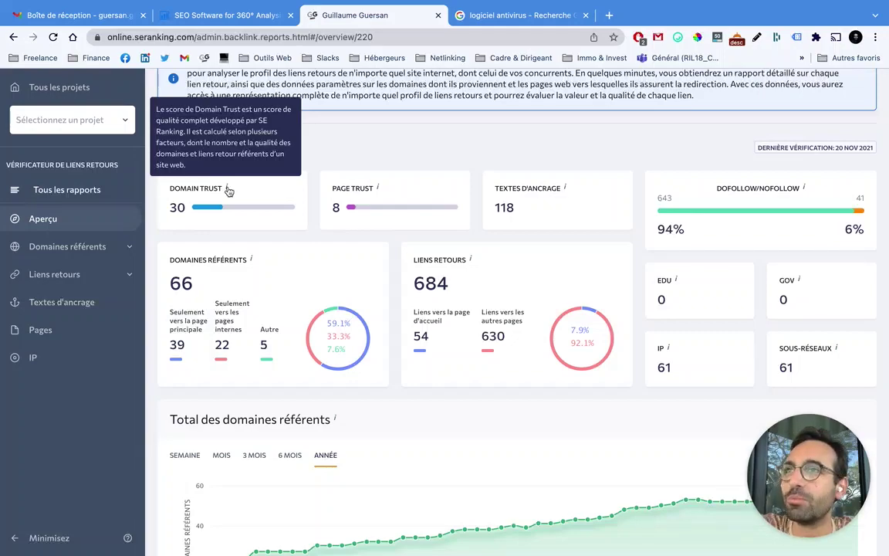
{"action": "scroll", "coordinate": [230, 191], "scroll_direction": "up", "scroll_amount": 1}
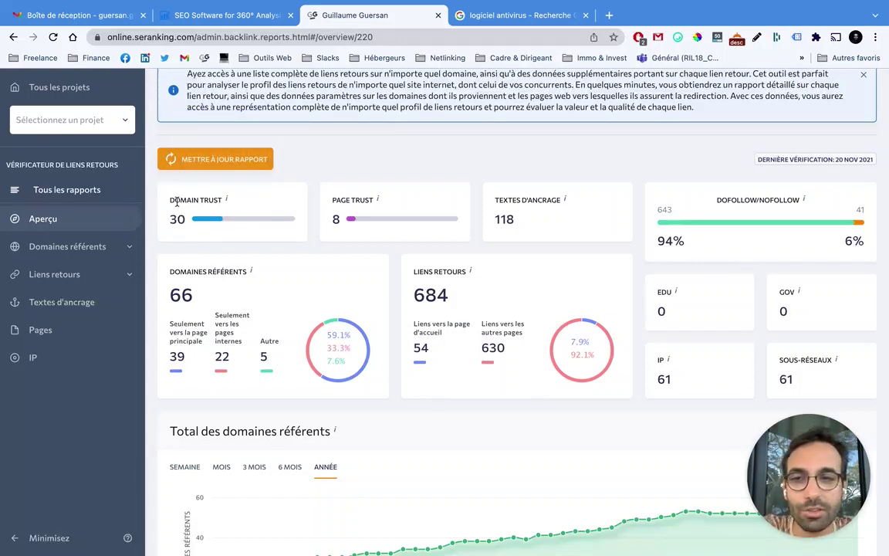
{"action": "left_click_drag", "start_coordinate": [177, 202], "coordinate": [193, 221]}
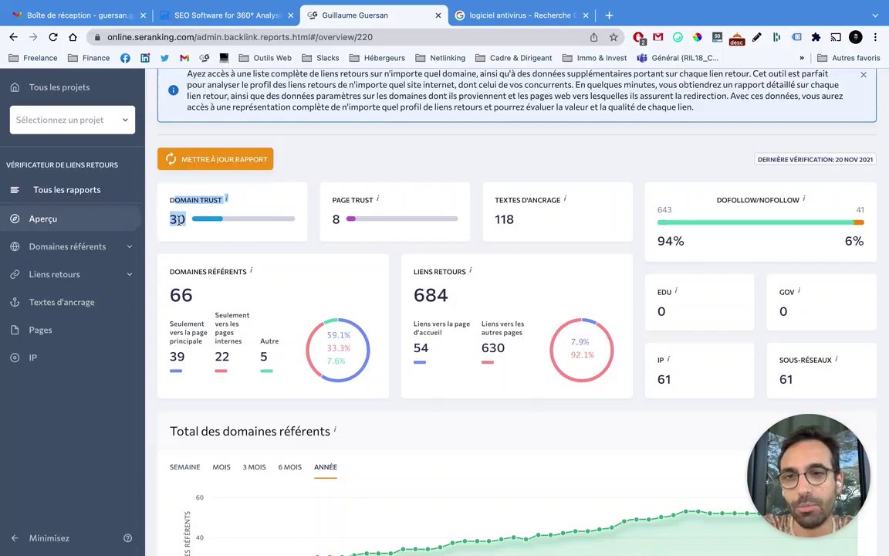
{"action": "scroll", "coordinate": [178, 220], "scroll_direction": "up", "scroll_amount": 1}
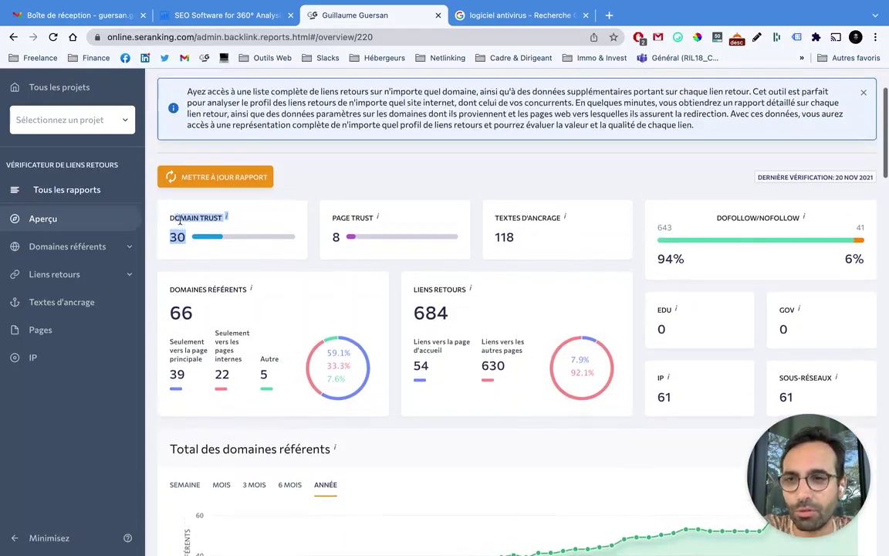
{"action": "scroll", "coordinate": [179, 221], "scroll_direction": "up", "scroll_amount": 1}
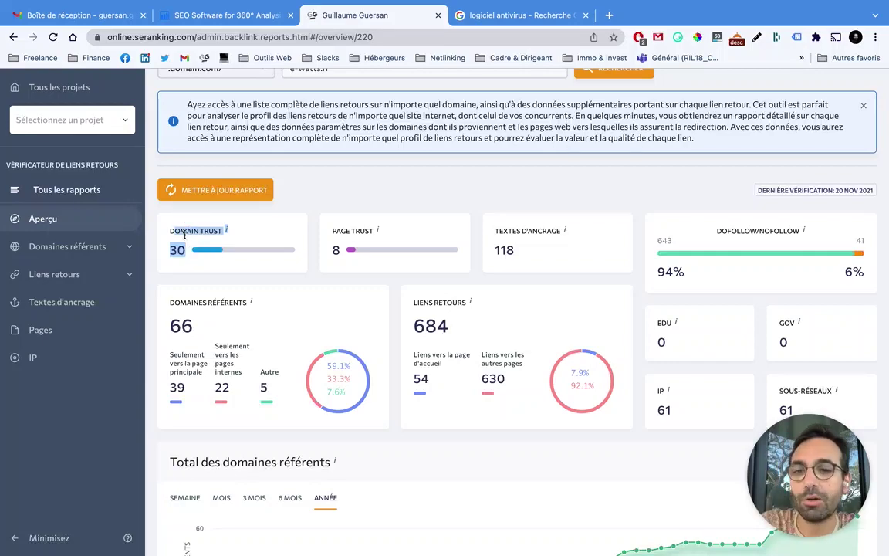
{"action": "left_click", "coordinate": [182, 237]}
{"action": "left_click_drag", "start_coordinate": [175, 231], "coordinate": [210, 235]}
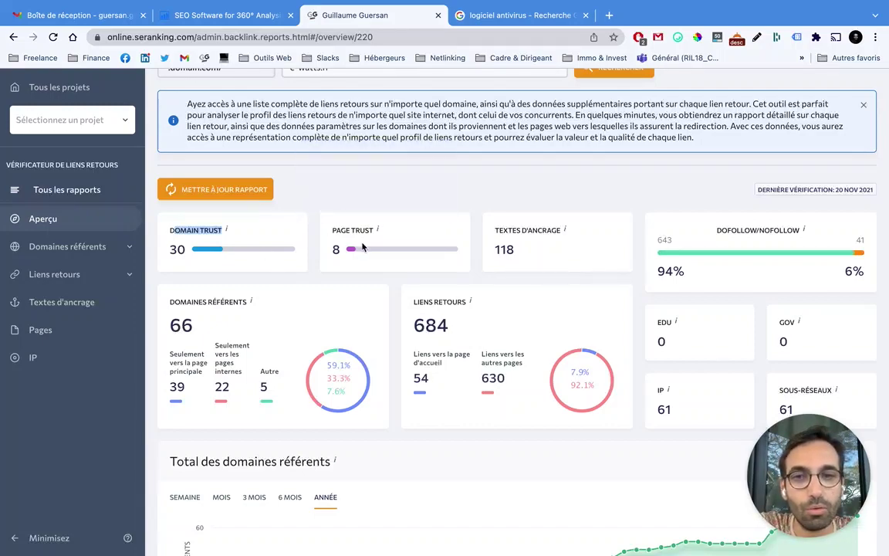
{"action": "scroll", "coordinate": [295, 245], "scroll_direction": "up", "scroll_amount": 1}
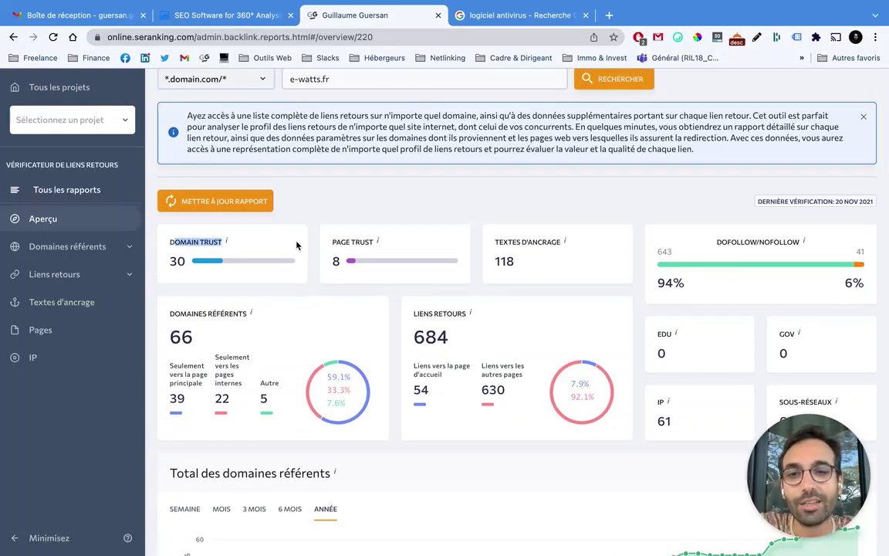
{"action": "scroll", "coordinate": [297, 245], "scroll_direction": "up", "scroll_amount": 1}
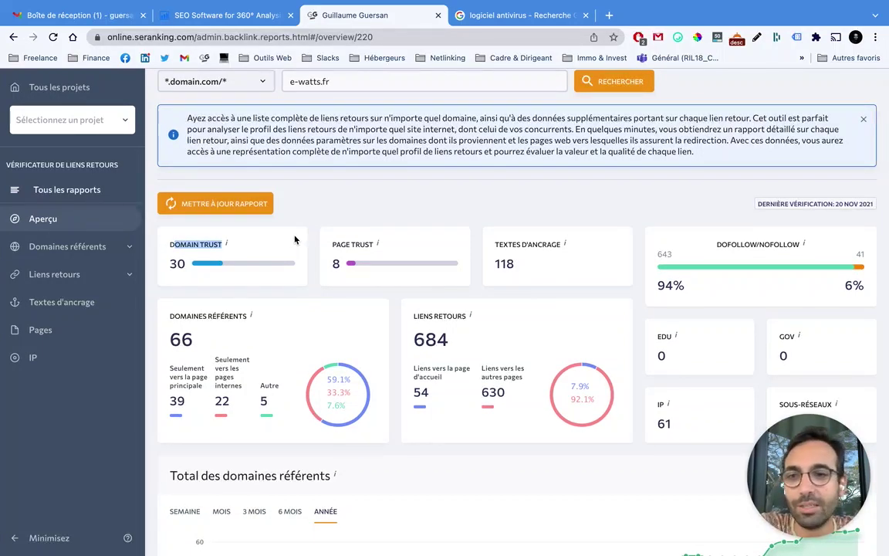
{"action": "scroll", "coordinate": [294, 240], "scroll_direction": "down", "scroll_amount": 1}
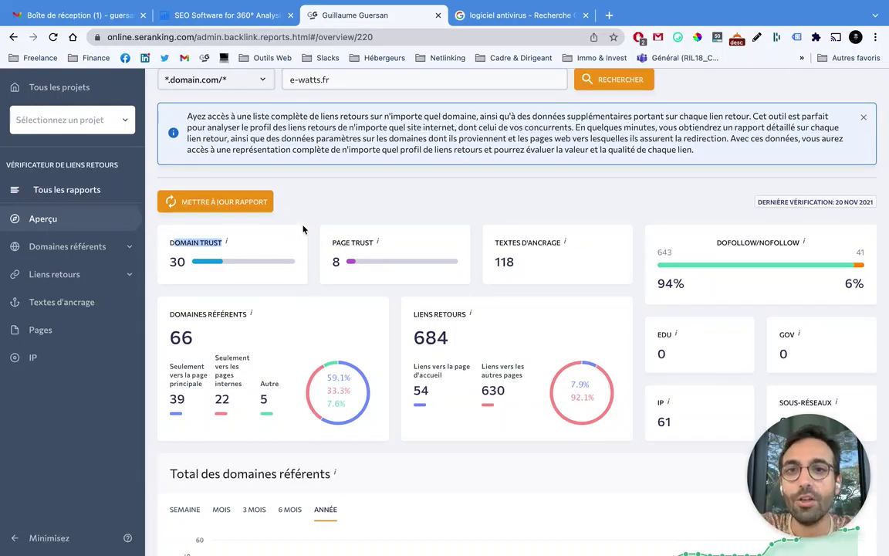
{"action": "scroll", "coordinate": [303, 229], "scroll_direction": "up", "scroll_amount": 1}
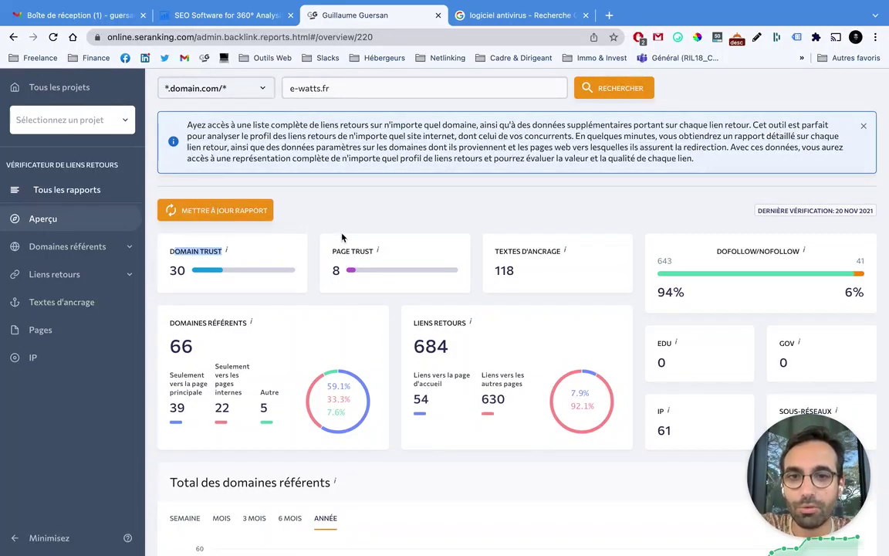
Examine the Page Trust explanation and the Dofollow/Nofollow and EDU figures in the e-watts.fr overview
{"action": "left_click_drag", "start_coordinate": [354, 250], "coordinate": [373, 251]}
{"action": "scroll", "coordinate": [373, 251], "scroll_direction": "down", "scroll_amount": 1}
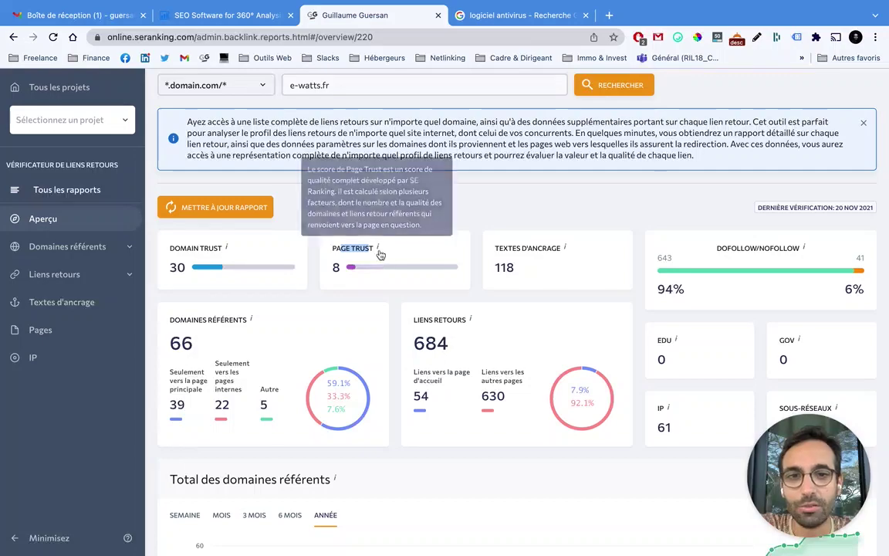
{"action": "scroll", "coordinate": [656, 234], "scroll_direction": "down", "scroll_amount": 2}
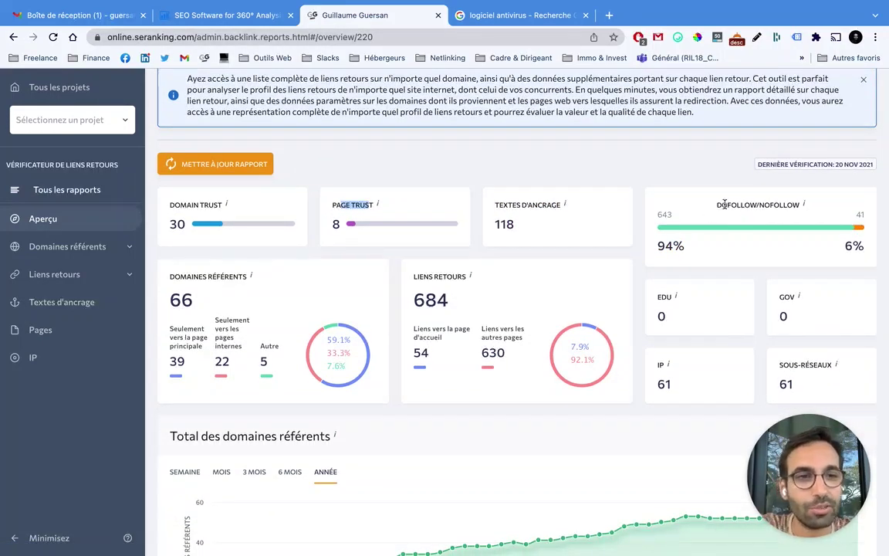
{"action": "scroll", "coordinate": [719, 256], "scroll_direction": "down", "scroll_amount": 1}
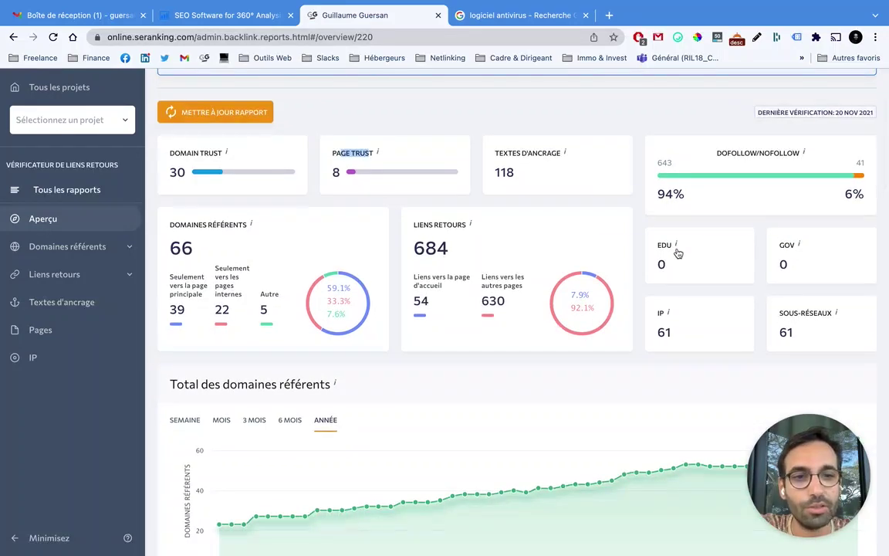
{"action": "mouse_move", "coordinate": [679, 247]}
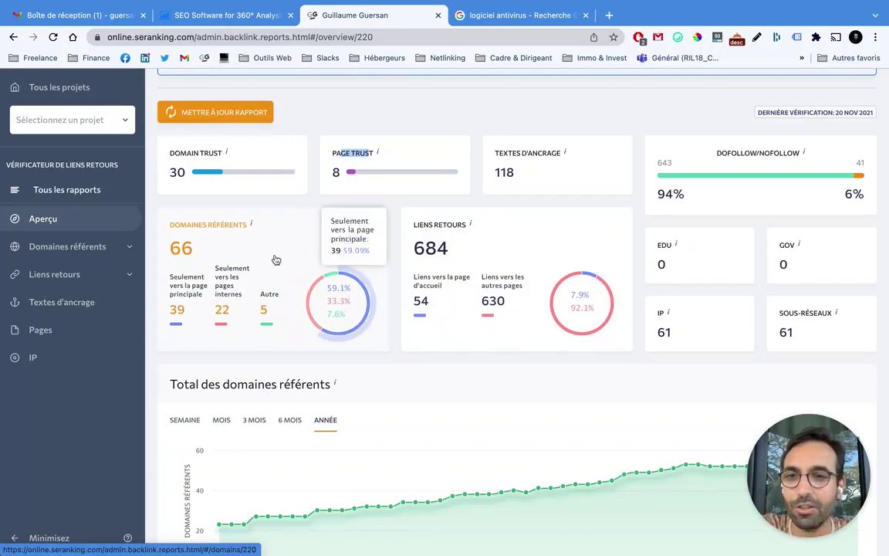
Review the referring domains summary and the yearly charts of total, new and lost referring domains and backlinks
{"action": "scroll", "coordinate": [275, 259], "scroll_direction": "down", "scroll_amount": 1}
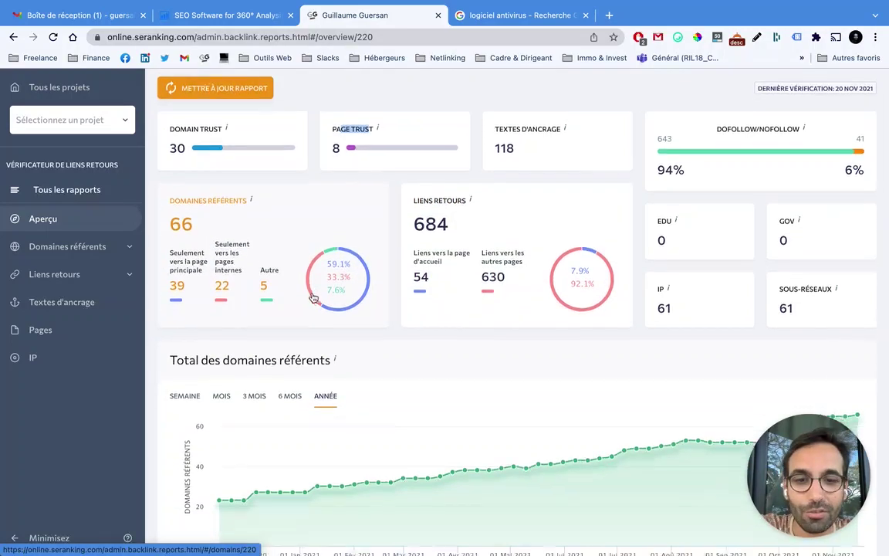
{"action": "scroll", "coordinate": [293, 280], "scroll_direction": "down", "scroll_amount": 2}
{"action": "scroll", "coordinate": [293, 280], "scroll_direction": "down", "scroll_amount": 2}
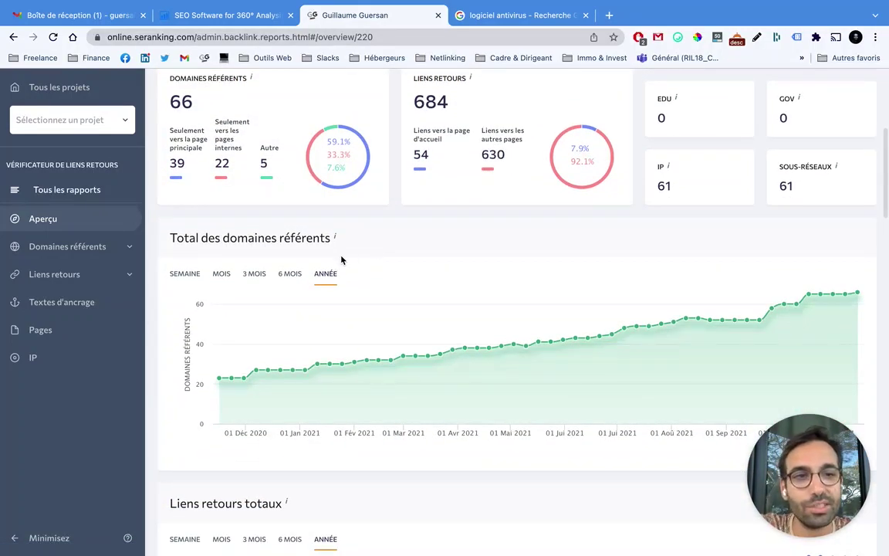
{"action": "scroll", "coordinate": [348, 256], "scroll_direction": "down", "scroll_amount": 1}
{"action": "scroll", "coordinate": [348, 256], "scroll_direction": "down", "scroll_amount": 1}
{"action": "scroll", "coordinate": [349, 255], "scroll_direction": "up", "scroll_amount": 1}
{"action": "scroll", "coordinate": [344, 258], "scroll_direction": "down", "scroll_amount": 2}
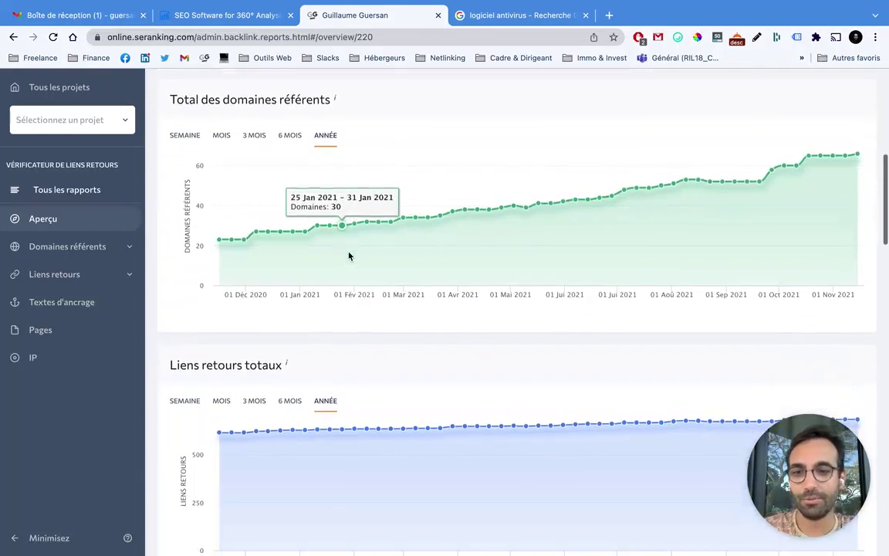
{"action": "scroll", "coordinate": [344, 258], "scroll_direction": "down", "scroll_amount": 3}
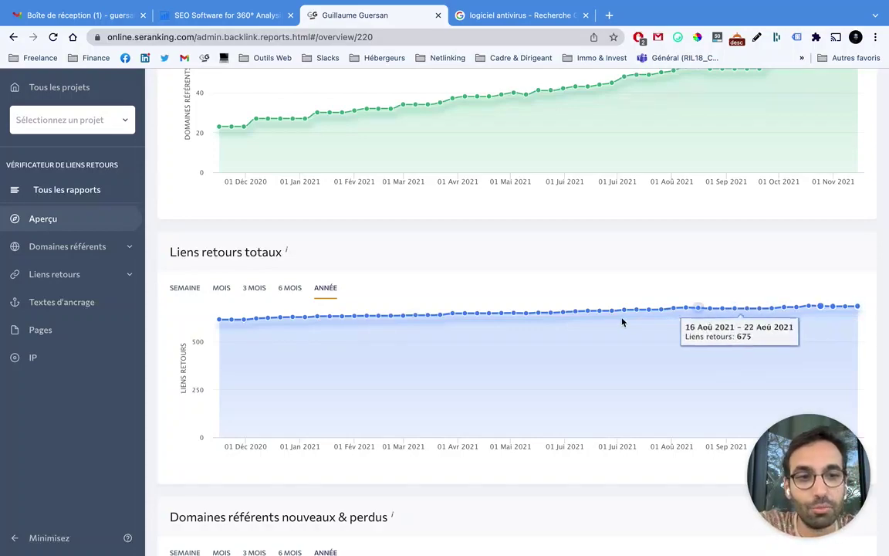
{"action": "scroll", "coordinate": [463, 318], "scroll_direction": "down", "scroll_amount": 2}
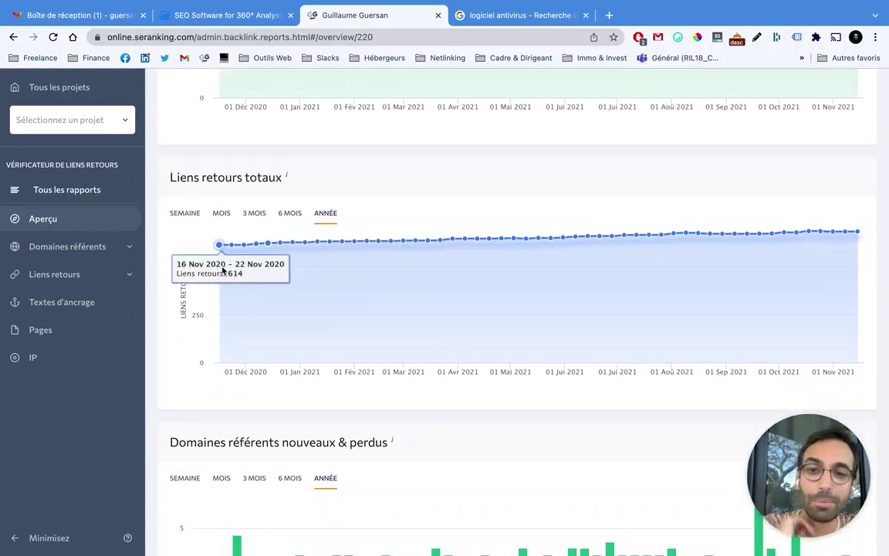
{"action": "scroll", "coordinate": [221, 267], "scroll_direction": "down", "scroll_amount": 5}
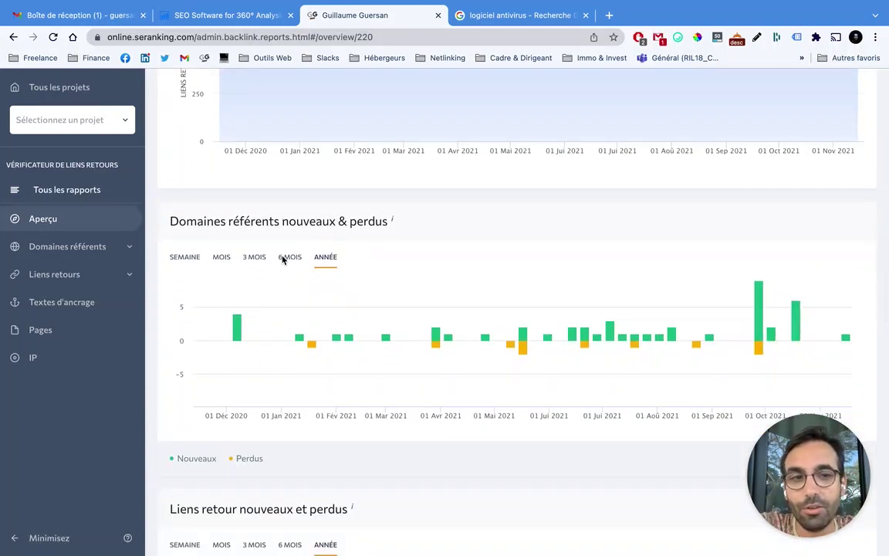
{"action": "scroll", "coordinate": [270, 230], "scroll_direction": "down", "scroll_amount": 5}
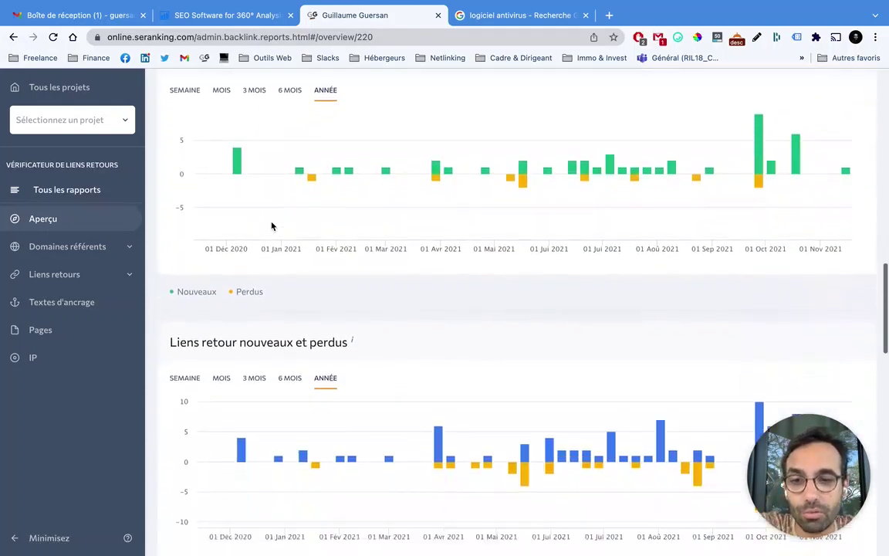
{"action": "scroll", "coordinate": [271, 225], "scroll_direction": "down", "scroll_amount": 5}
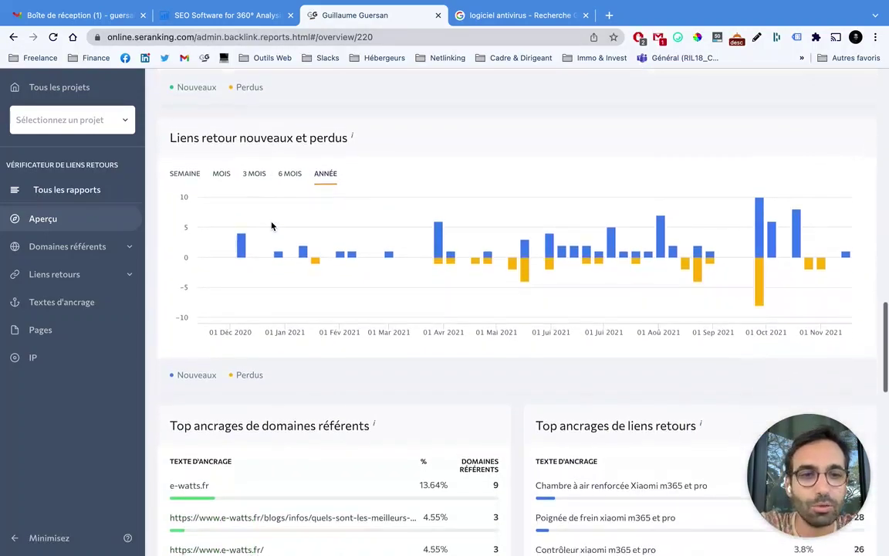
Review the top anchor texts by referring domains and backlinks, and the ccTLD distribution map with its domain zones
{"action": "scroll", "coordinate": [285, 230], "scroll_direction": "down", "scroll_amount": 1}
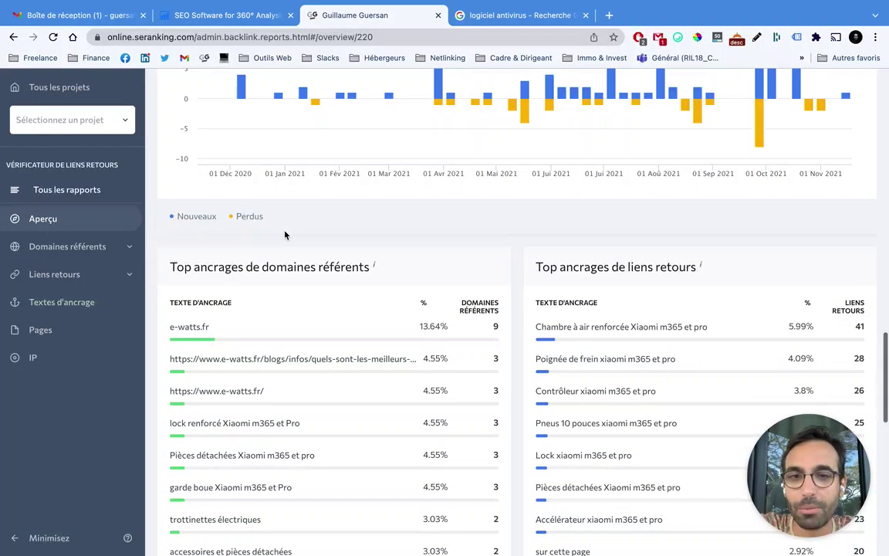
{"action": "scroll", "coordinate": [282, 233], "scroll_direction": "down", "scroll_amount": 4}
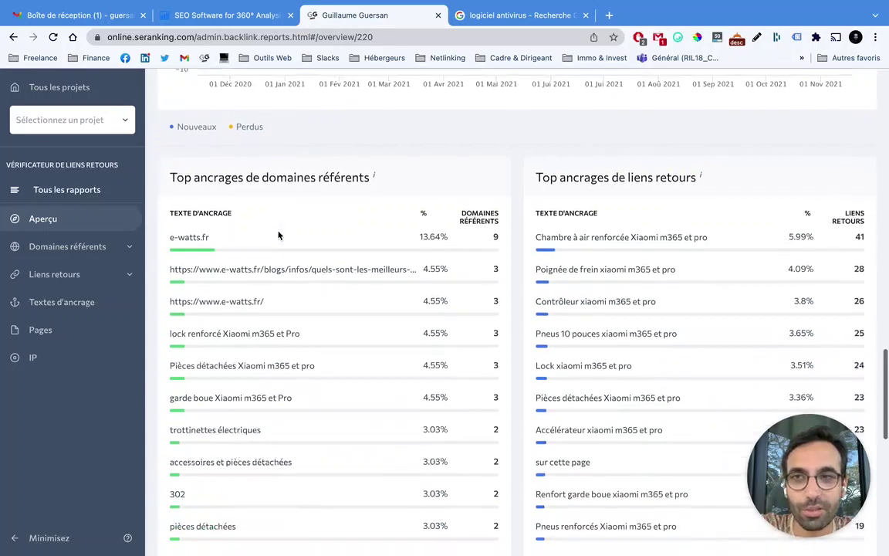
{"action": "scroll", "coordinate": [280, 247], "scroll_direction": "up", "scroll_amount": 1}
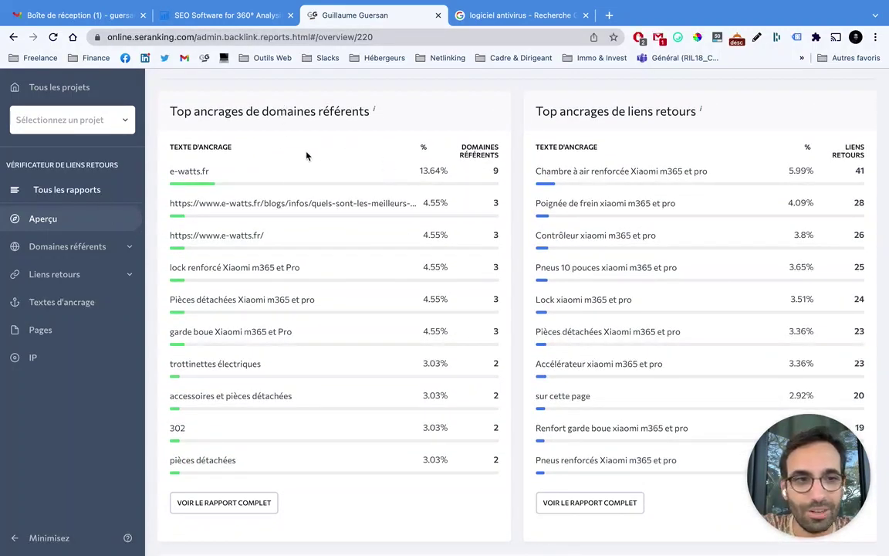
{"action": "scroll", "coordinate": [437, 279], "scroll_direction": "down", "scroll_amount": 6}
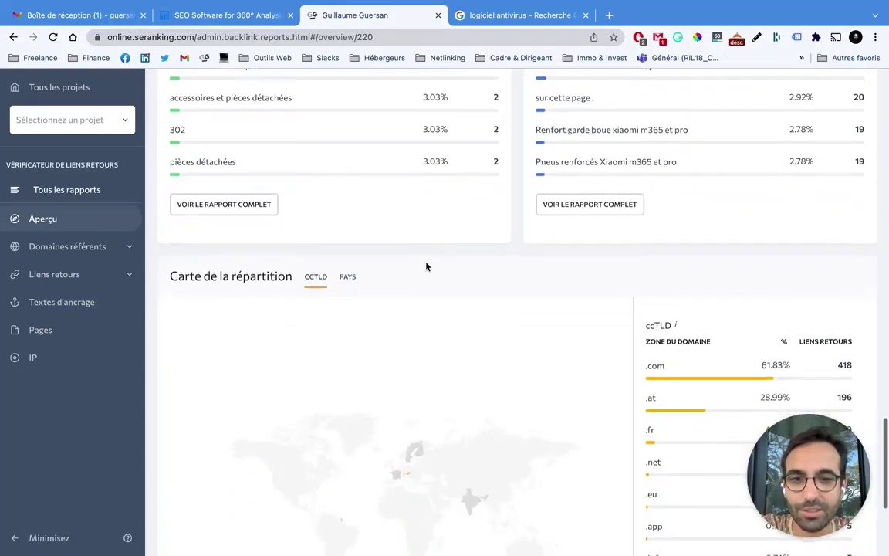
{"action": "scroll", "coordinate": [426, 266], "scroll_direction": "down", "scroll_amount": 3}
{"action": "mouse_move", "coordinate": [651, 170]}
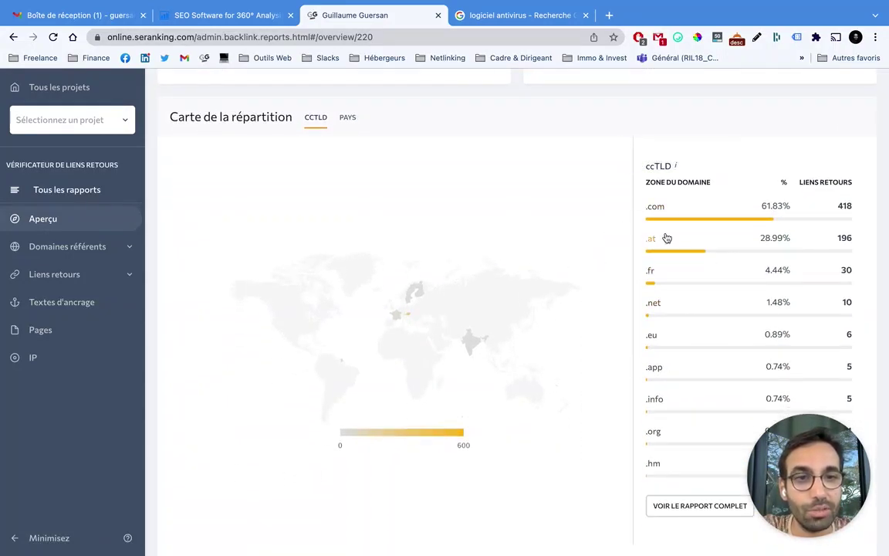
{"action": "scroll", "coordinate": [557, 281], "scroll_direction": "down", "scroll_amount": 2}
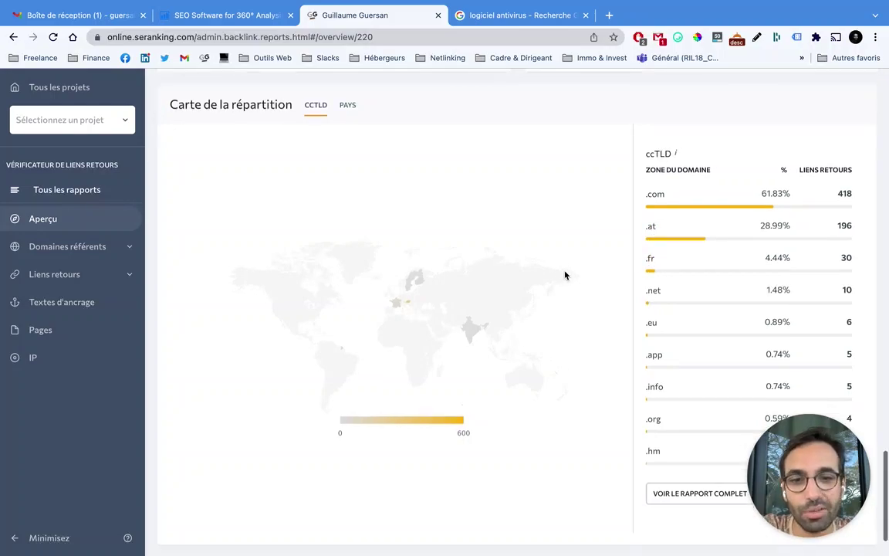
Open the Domaines référents report for e-watts.fr and view its list of active referring domains
{"action": "scroll", "coordinate": [561, 270], "scroll_direction": "up", "scroll_amount": 15}
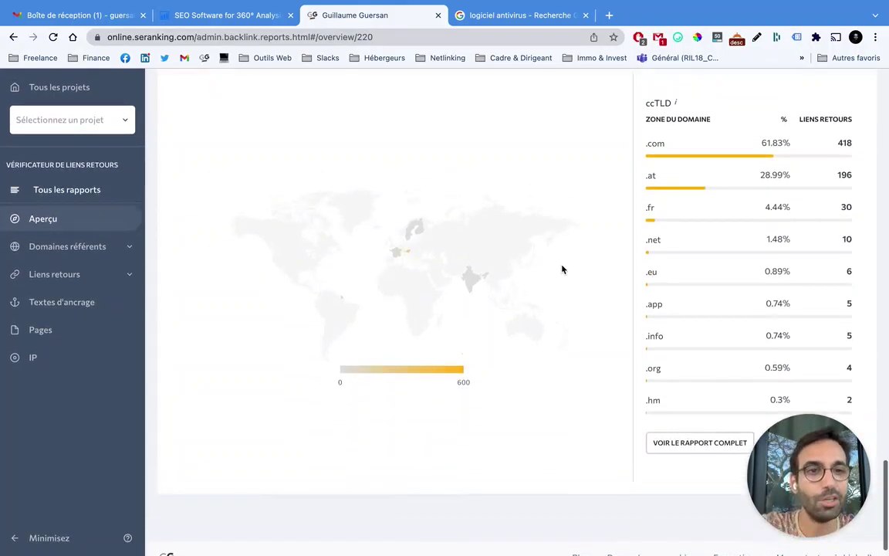
{"action": "scroll", "coordinate": [564, 268], "scroll_direction": "up", "scroll_amount": 10}
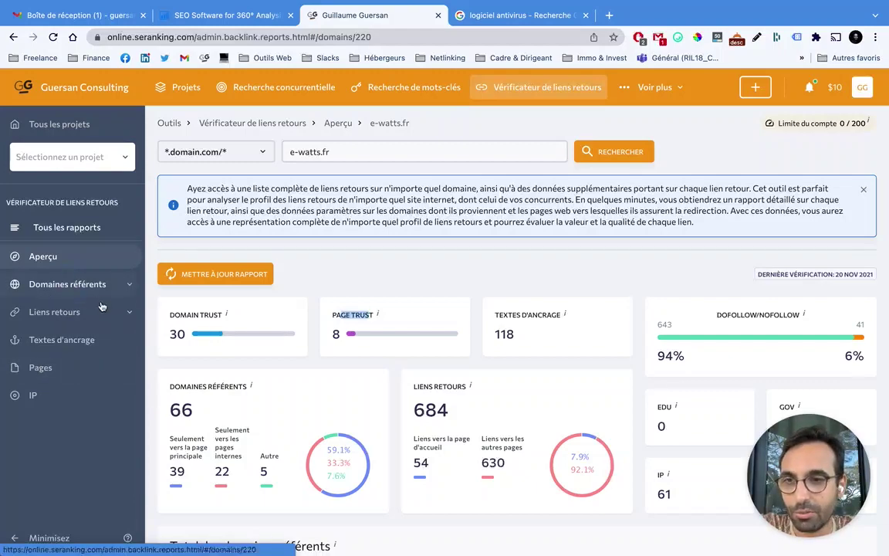
{"action": "left_click", "coordinate": [61, 284]}
{"action": "scroll", "coordinate": [355, 316], "scroll_direction": "down", "scroll_amount": 5}
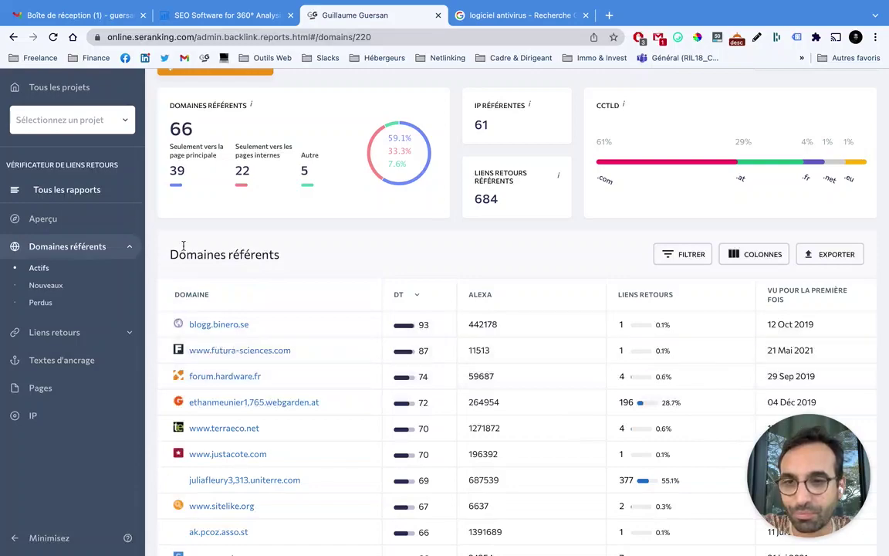
Review the active referring domains of e-watts.fr with their domain trust, Alexa rank, backlinks and first-seen dates
{"action": "scroll", "coordinate": [340, 261], "scroll_direction": "down", "scroll_amount": 2}
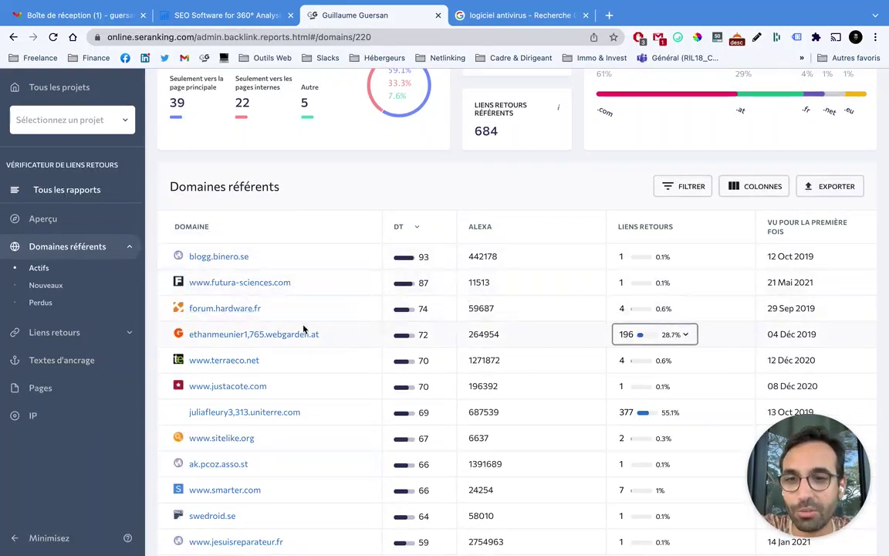
{"action": "scroll", "coordinate": [308, 371], "scroll_direction": "down", "scroll_amount": 1}
{"action": "scroll", "coordinate": [325, 371], "scroll_direction": "up", "scroll_amount": 8}
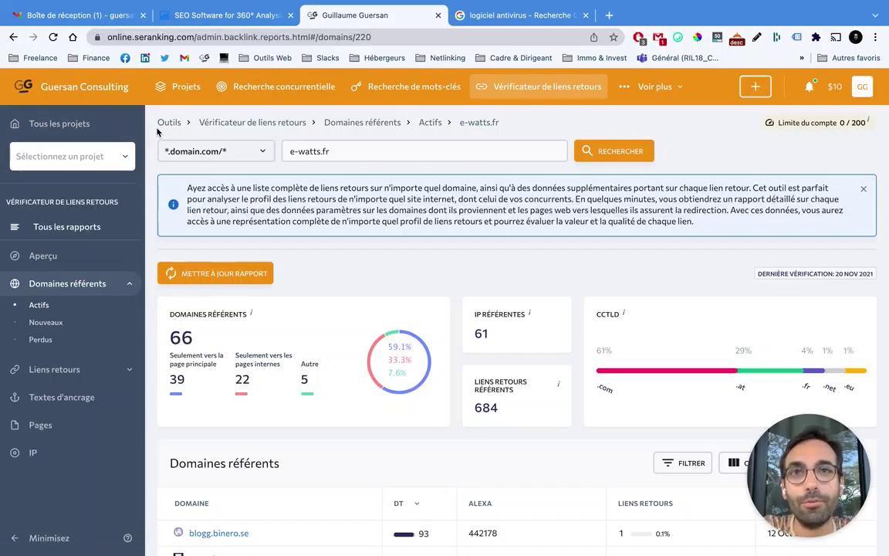
Switch to the sosfollowers.fr project and open its Audit de site web overview
{"action": "left_click", "coordinate": [72, 170]}
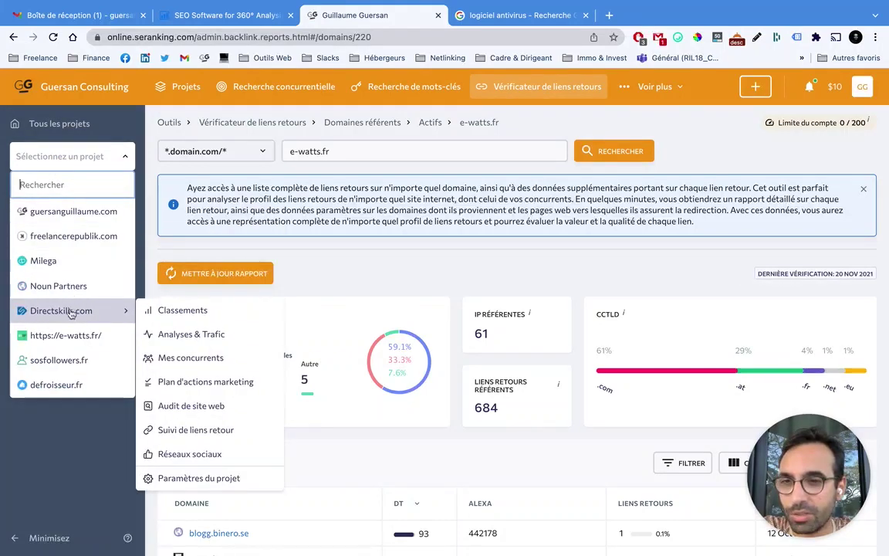
{"action": "mouse_move", "coordinate": [60, 374]}
{"action": "left_click", "coordinate": [57, 372]}
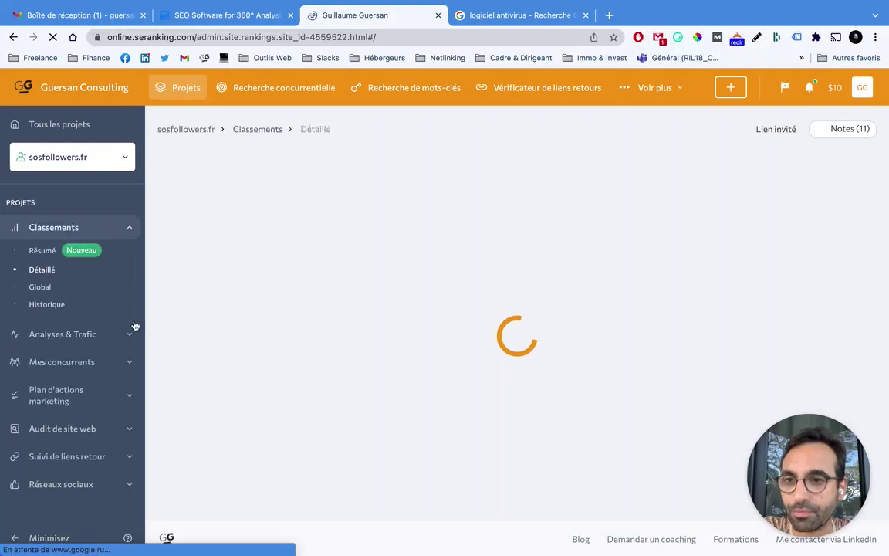
{"action": "left_click", "coordinate": [84, 430]}
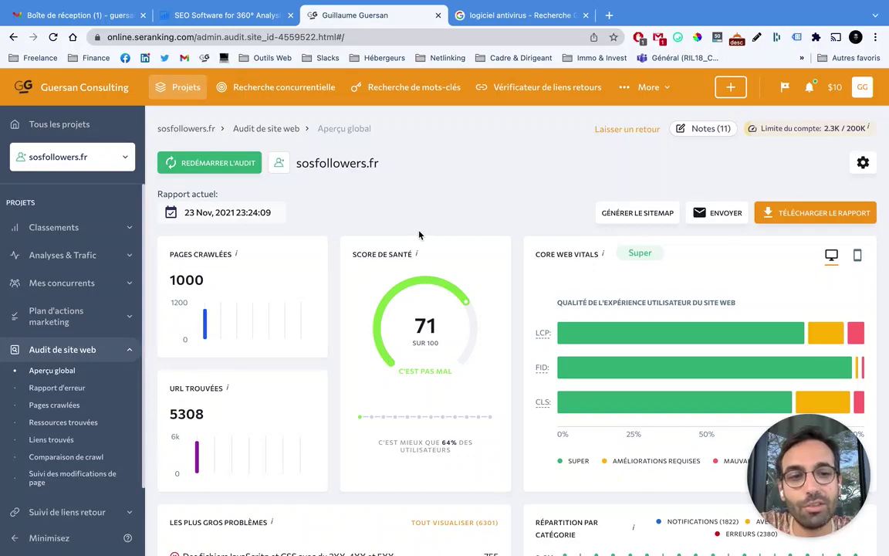
Examine the crawled pages, found URLs and health score in the sosfollowers.fr audit overview
{"action": "scroll", "coordinate": [434, 230], "scroll_direction": "down", "scroll_amount": 1}
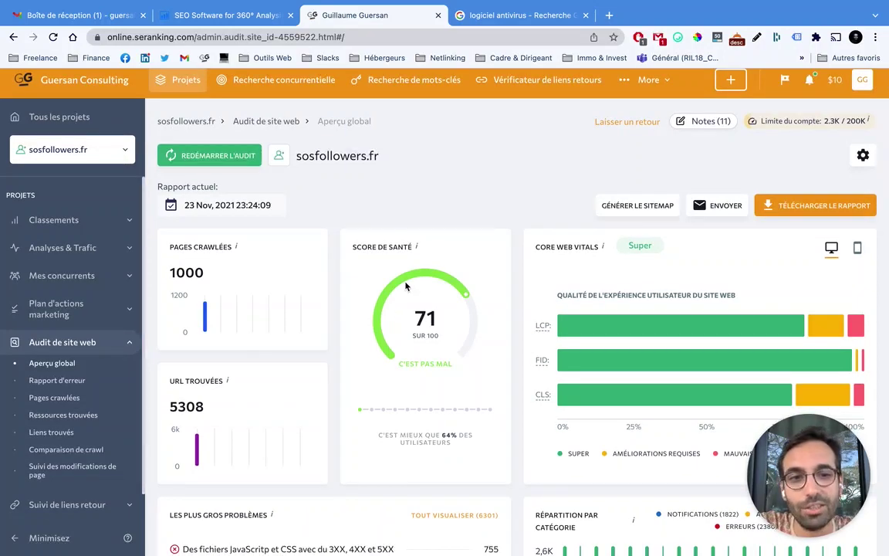
{"action": "scroll", "coordinate": [363, 229], "scroll_direction": "down", "scroll_amount": 1}
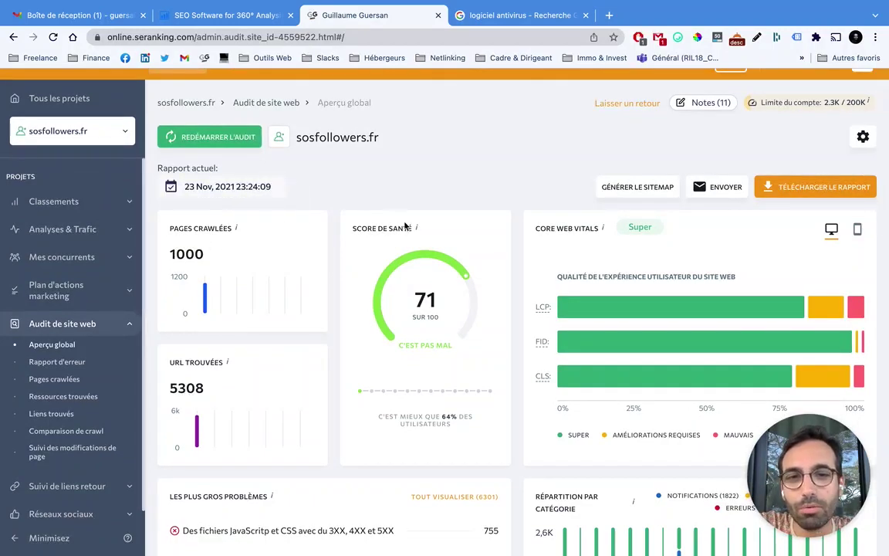
{"action": "scroll", "coordinate": [370, 255], "scroll_direction": "down", "scroll_amount": 1}
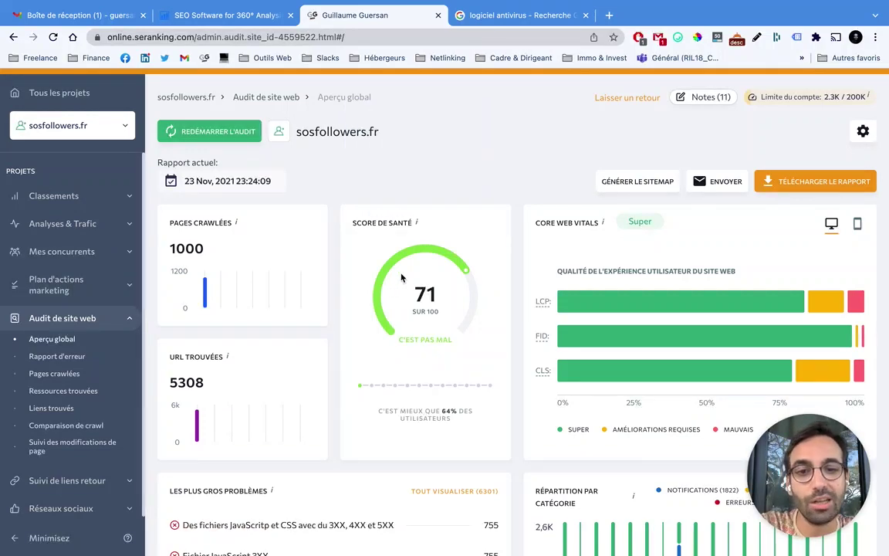
{"action": "scroll", "coordinate": [398, 282], "scroll_direction": "down", "scroll_amount": 1}
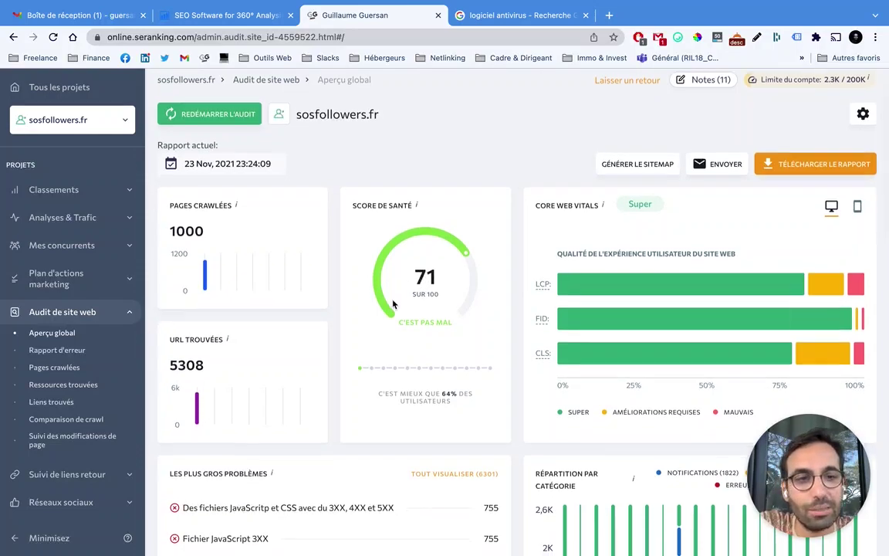
{"action": "scroll", "coordinate": [409, 293], "scroll_direction": "down", "scroll_amount": 2}
{"action": "scroll", "coordinate": [392, 305], "scroll_direction": "down", "scroll_amount": 1}
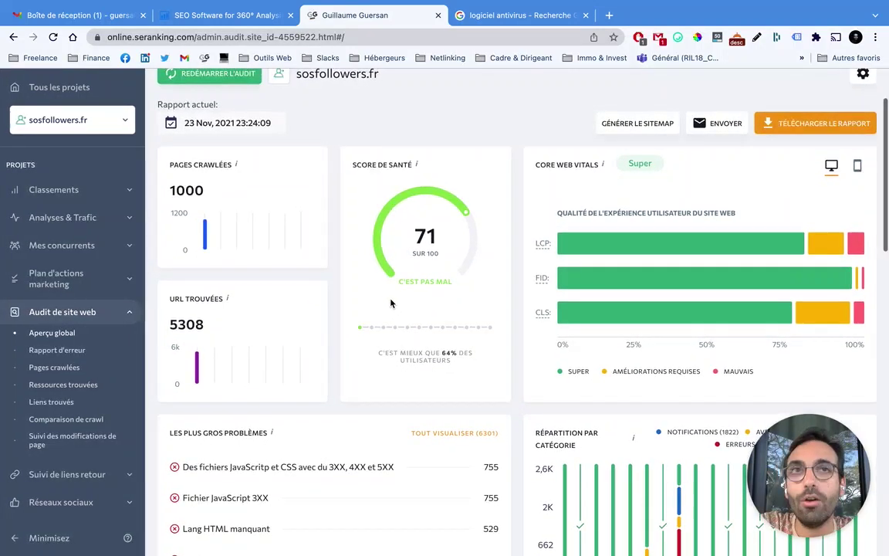
{"action": "scroll", "coordinate": [386, 306], "scroll_direction": "up", "scroll_amount": 2}
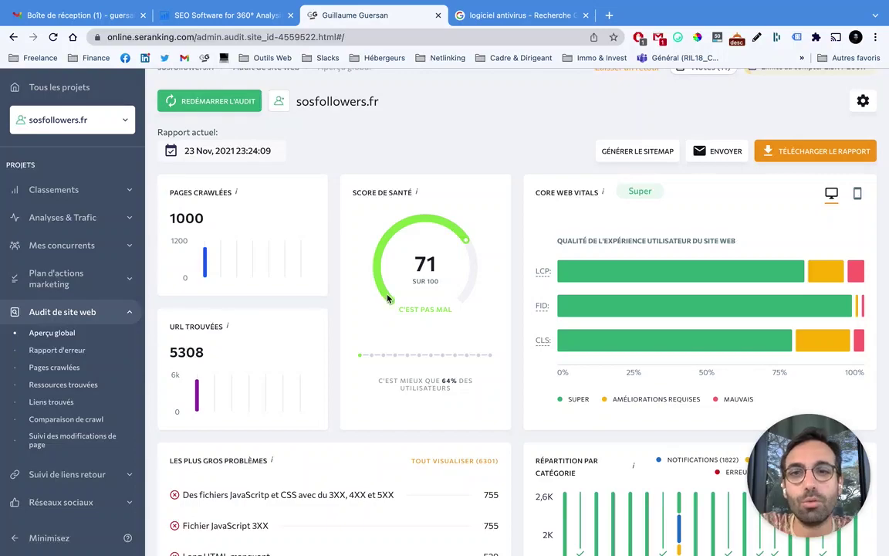
{"action": "scroll", "coordinate": [388, 299], "scroll_direction": "up", "scroll_amount": 1}
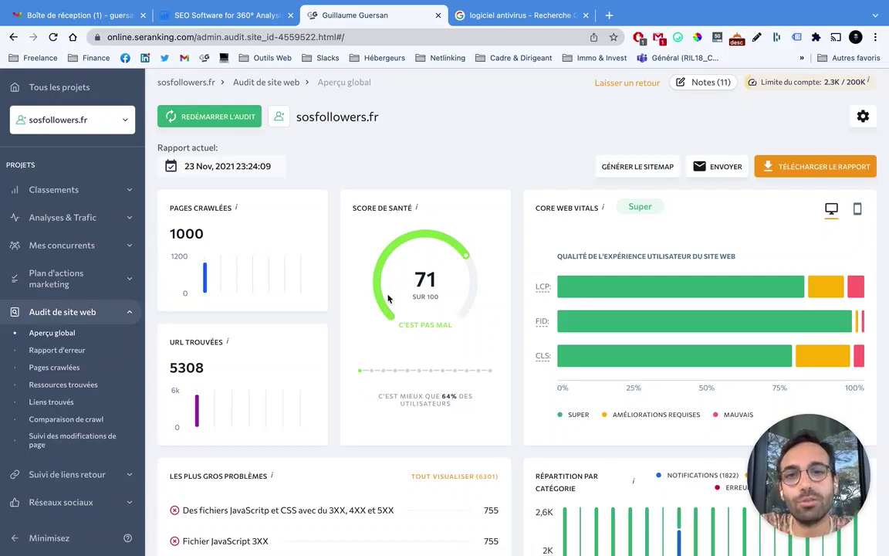
{"action": "scroll", "coordinate": [388, 298], "scroll_direction": "up", "scroll_amount": 1}
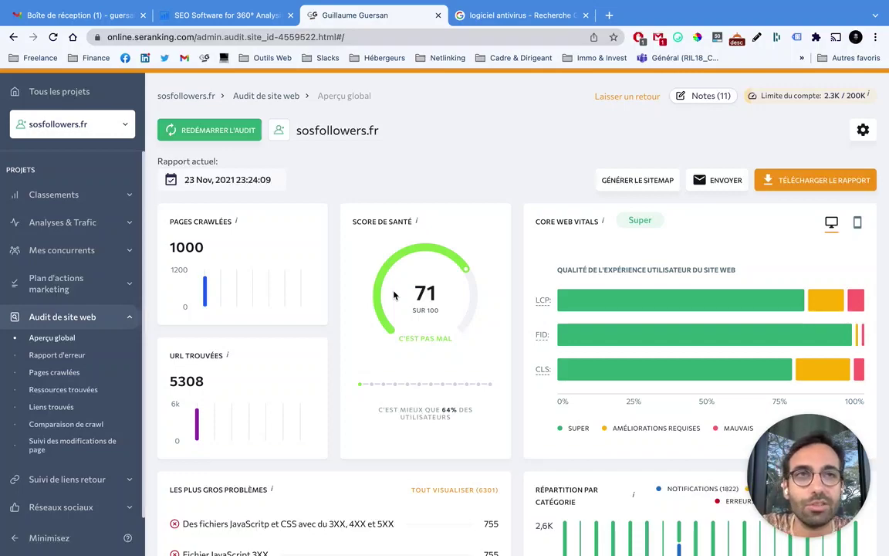
{"action": "scroll", "coordinate": [359, 278], "scroll_direction": "up", "scroll_amount": 1}
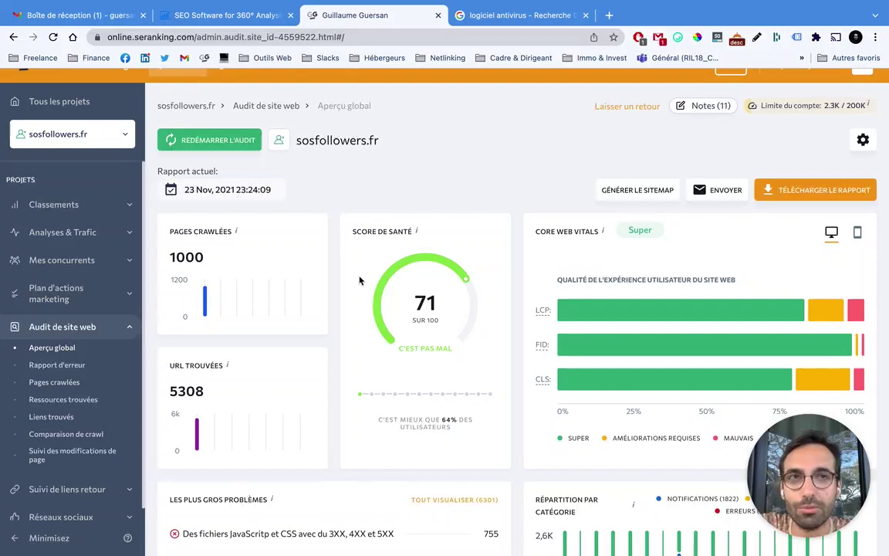
{"action": "scroll", "coordinate": [356, 278], "scroll_direction": "up", "scroll_amount": 1}
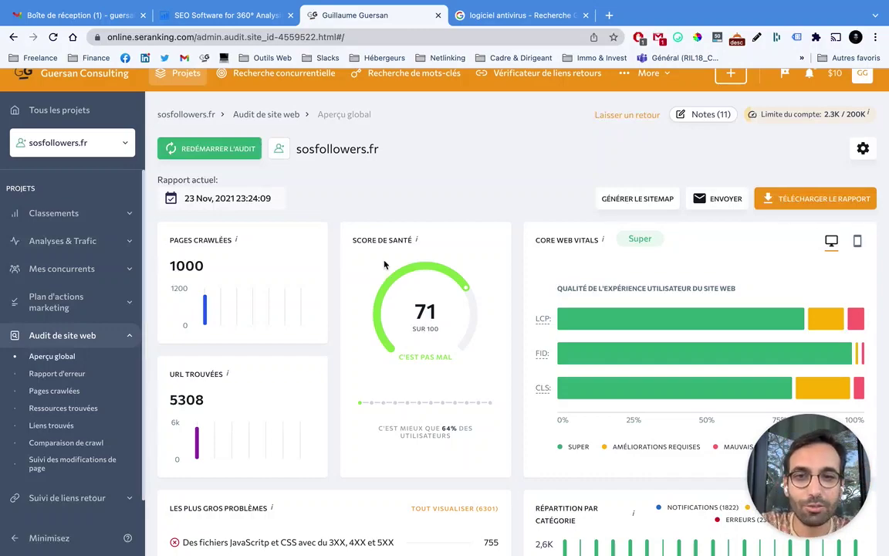
{"action": "scroll", "coordinate": [404, 259], "scroll_direction": "up", "scroll_amount": 1}
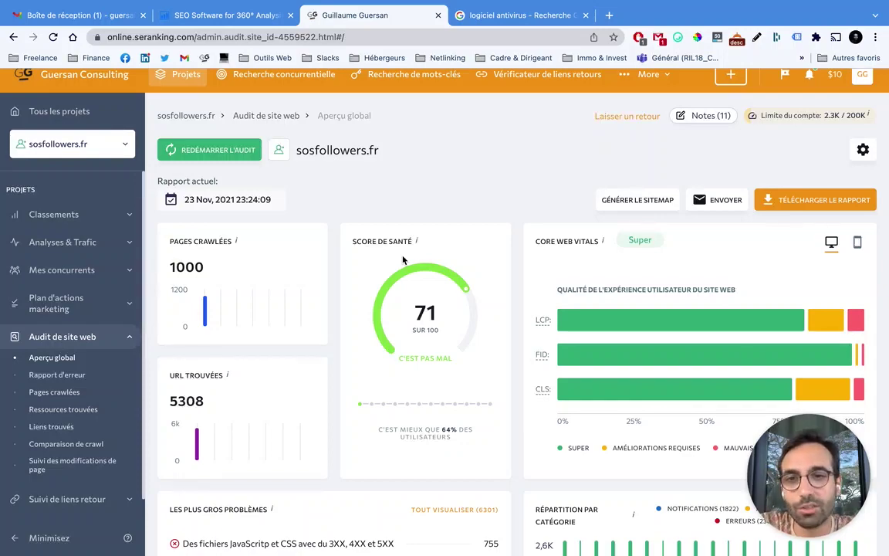
Review the biggest problems, the distribution by category and the domain statistics in the sosfollowers.fr audit overview
{"action": "scroll", "coordinate": [366, 303], "scroll_direction": "down", "scroll_amount": 3}
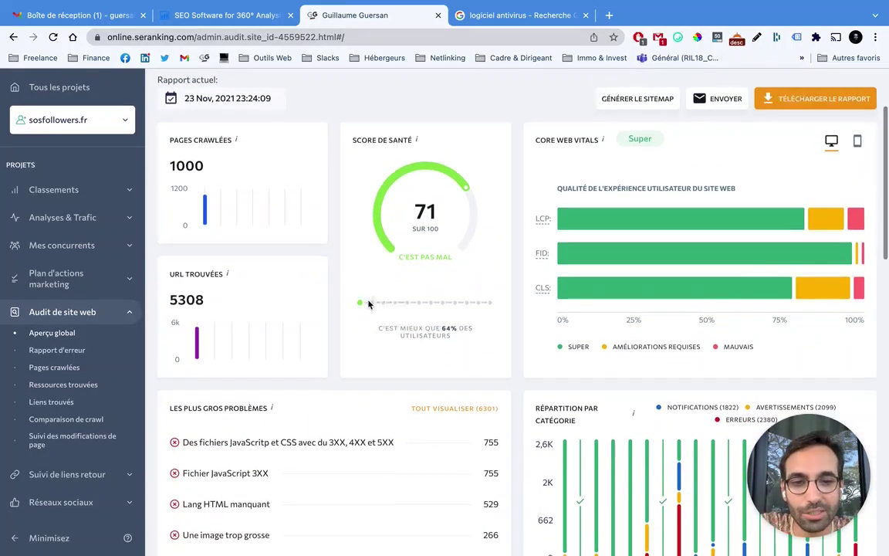
{"action": "scroll", "coordinate": [369, 305], "scroll_direction": "down", "scroll_amount": 3}
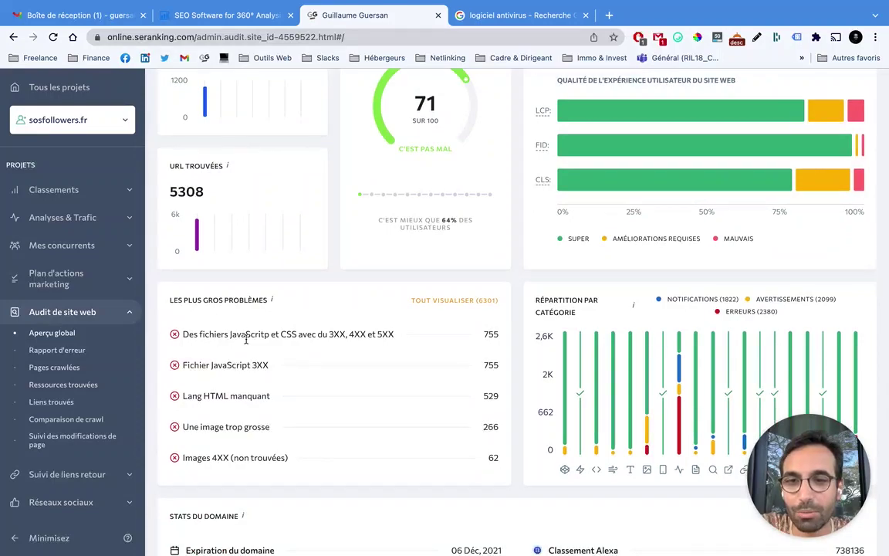
{"action": "scroll", "coordinate": [255, 336], "scroll_direction": "down", "scroll_amount": 4}
{"action": "scroll", "coordinate": [385, 349], "scroll_direction": "up", "scroll_amount": 2}
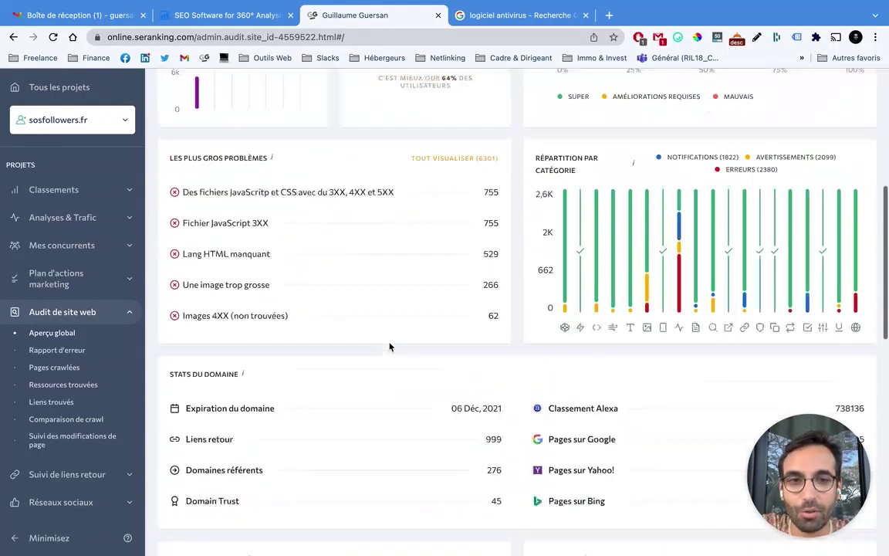
{"action": "scroll", "coordinate": [370, 316], "scroll_direction": "up", "scroll_amount": 5}
{"action": "scroll", "coordinate": [437, 289], "scroll_direction": "down", "scroll_amount": 2}
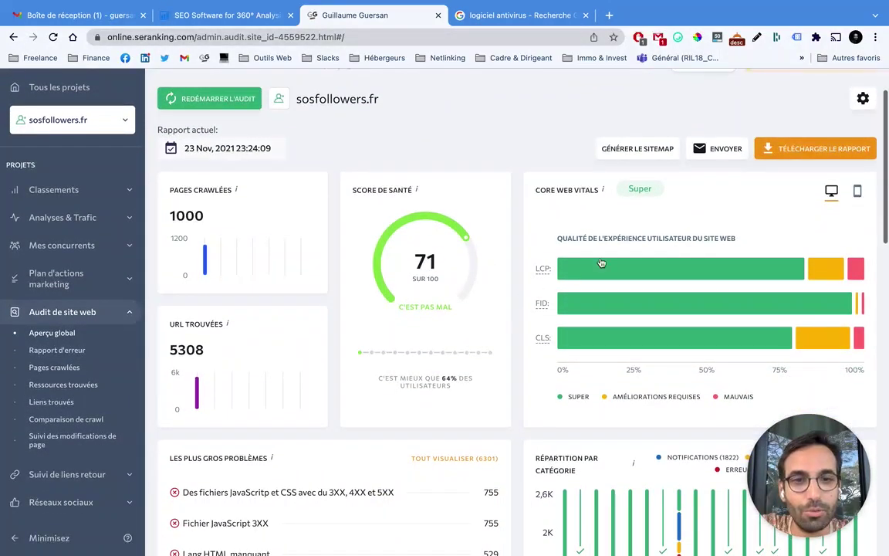
Examine the Core Web Vitals breakdown of LCP, FID and CLS for sosfollowers.fr
{"action": "mouse_move", "coordinate": [764, 268]}
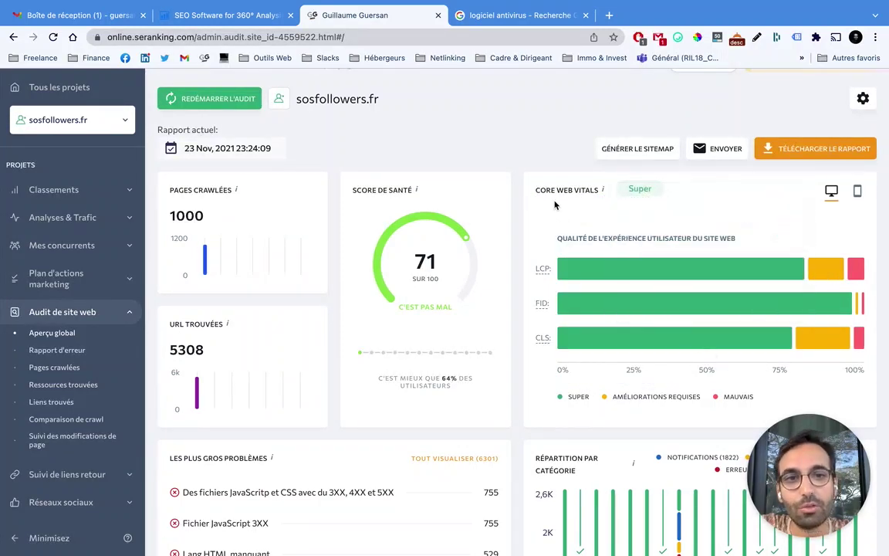
{"action": "scroll", "coordinate": [602, 192], "scroll_direction": "down", "scroll_amount": 3}
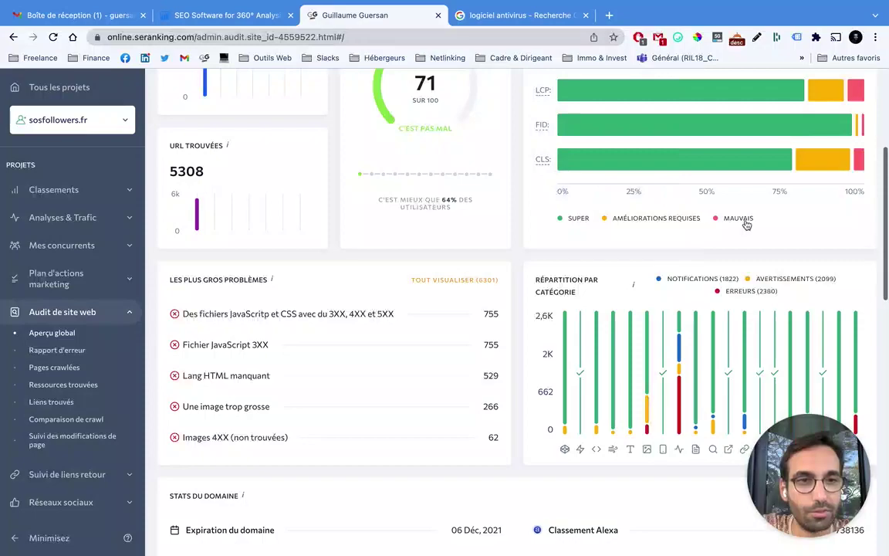
{"action": "scroll", "coordinate": [747, 227], "scroll_direction": "up", "scroll_amount": 2}
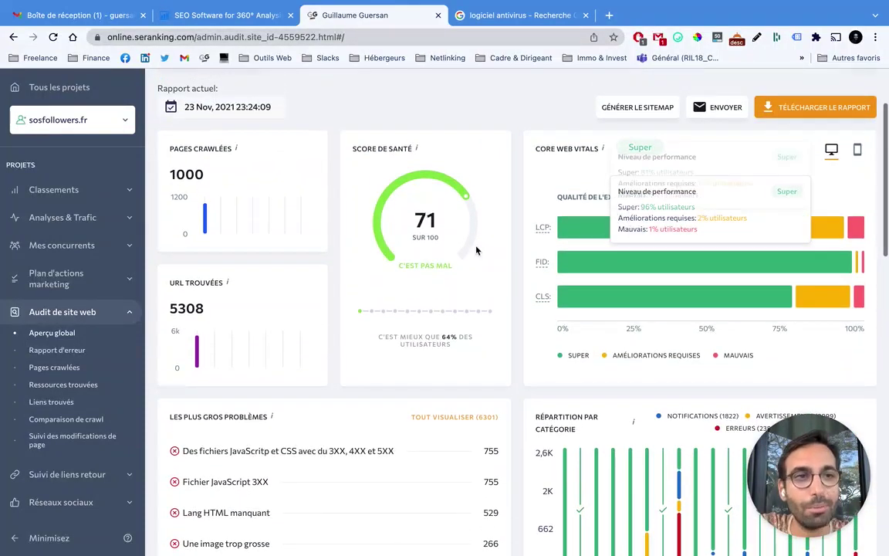
View the options for downloading the audit report and close them without downloading
{"action": "scroll", "coordinate": [479, 250], "scroll_direction": "down", "scroll_amount": 1}
{"action": "scroll", "coordinate": [482, 250], "scroll_direction": "up", "scroll_amount": 2}
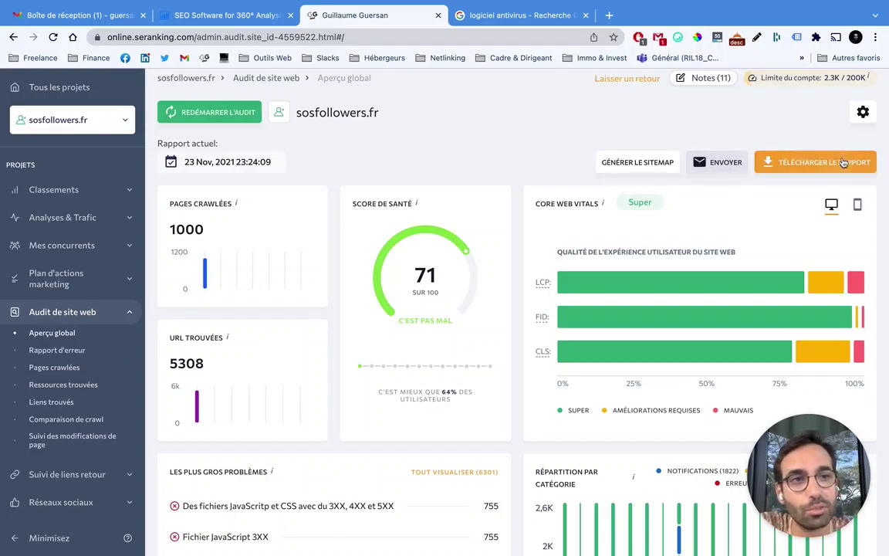
{"action": "left_click", "coordinate": [769, 163]}
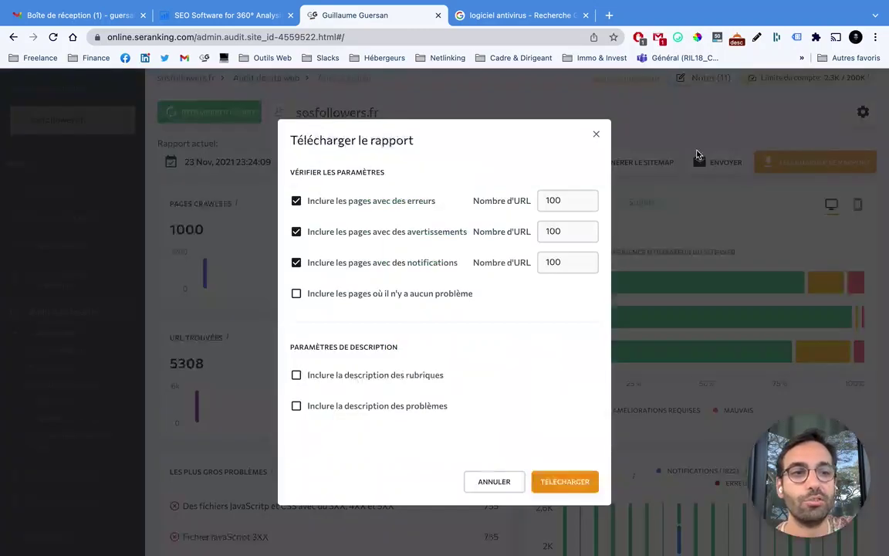
{"action": "left_click", "coordinate": [597, 135]}
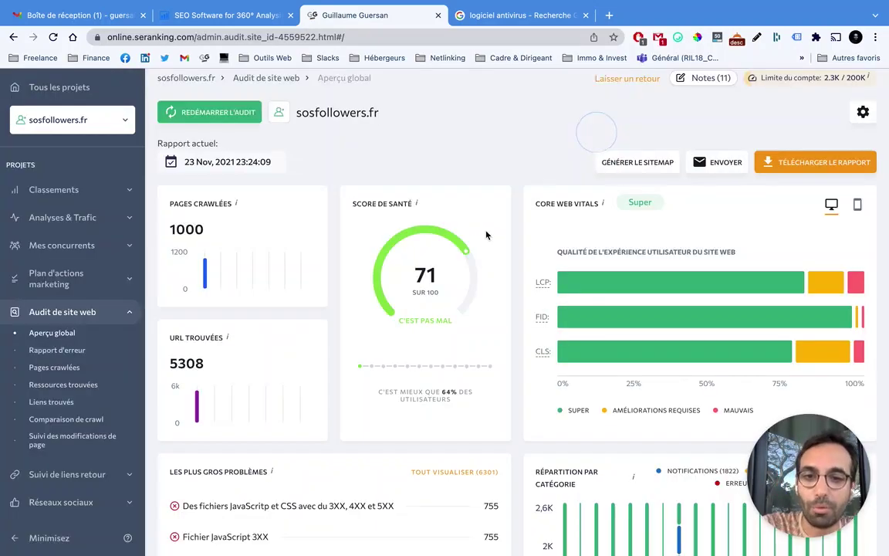
Open the full error report from the biggest problems summary and look over its issue categories
{"action": "scroll", "coordinate": [482, 244], "scroll_direction": "down", "scroll_amount": 5}
{"action": "left_click", "coordinate": [449, 237]}
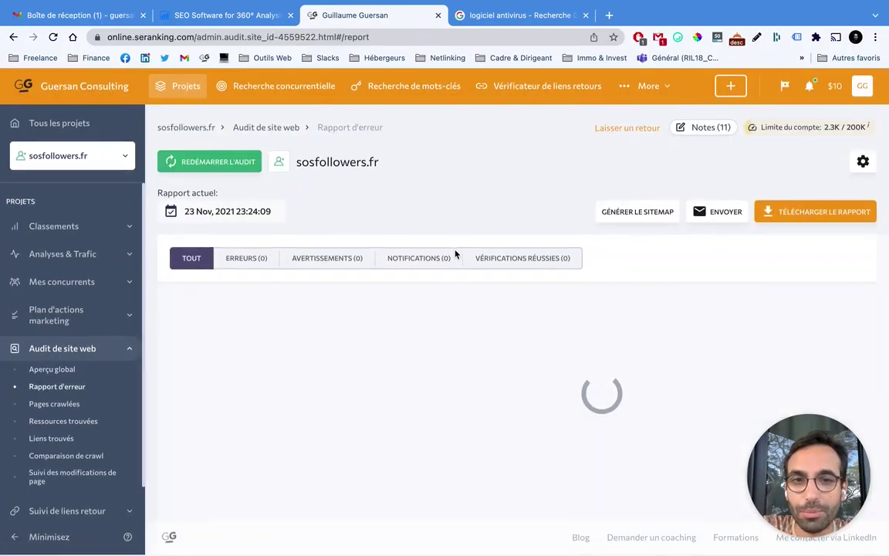
{"action": "scroll", "coordinate": [401, 193], "scroll_direction": "down", "scroll_amount": 3}
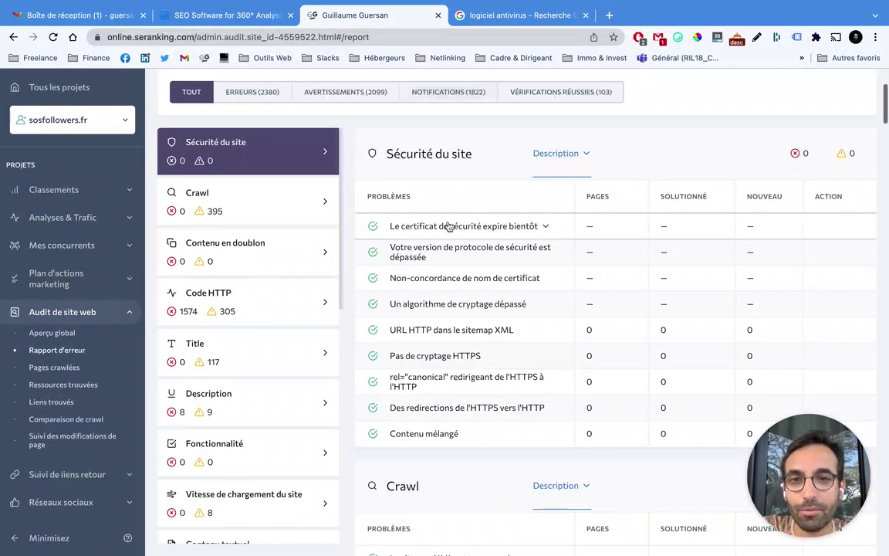
{"action": "scroll", "coordinate": [512, 224], "scroll_direction": "down", "scroll_amount": 1}
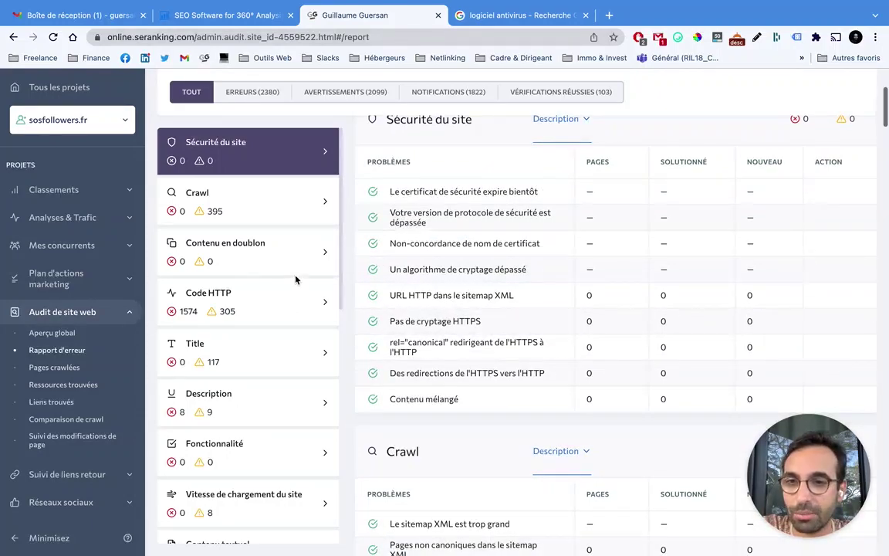
{"action": "scroll", "coordinate": [298, 280], "scroll_direction": "down", "scroll_amount": 1}
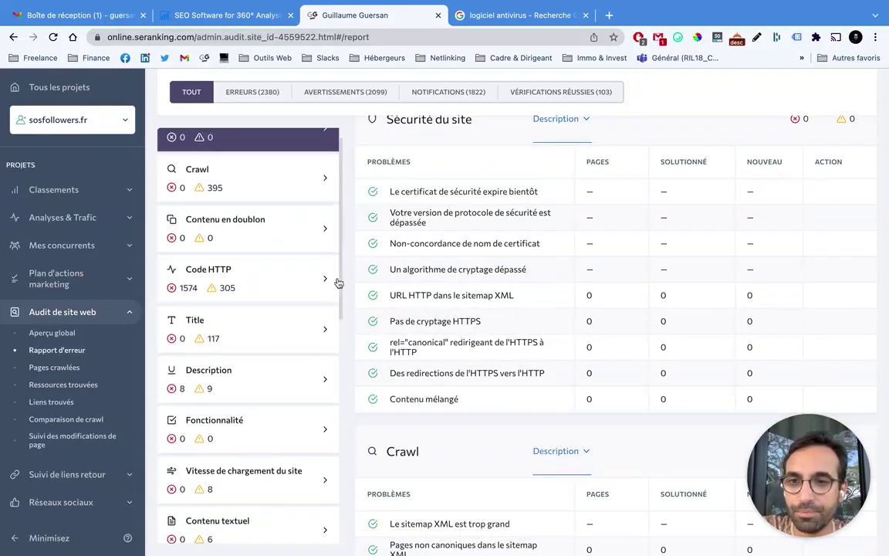
{"action": "scroll", "coordinate": [309, 270], "scroll_direction": "down", "scroll_amount": 3}
Show the Title issues in the error report and list the pages affected by "Title trop long"
{"action": "left_click", "coordinate": [248, 236]}
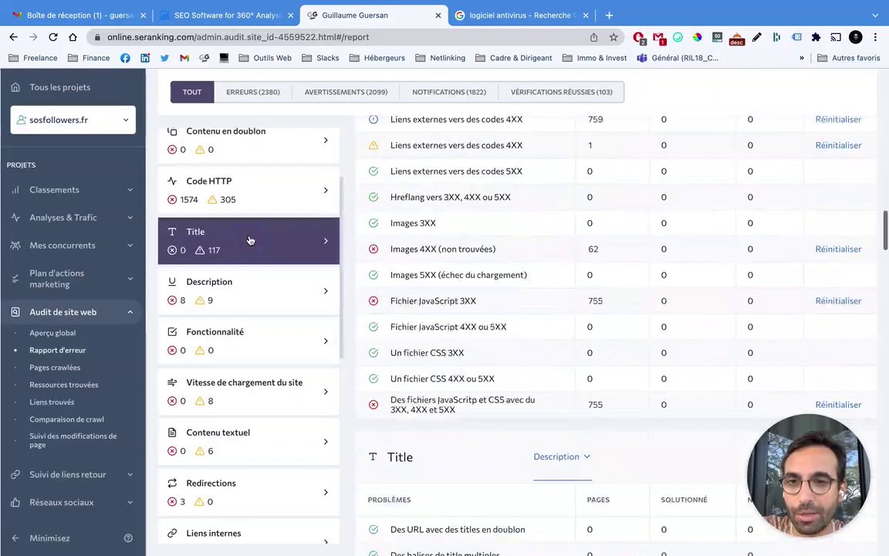
{"action": "scroll", "coordinate": [453, 282], "scroll_direction": "up", "scroll_amount": 3}
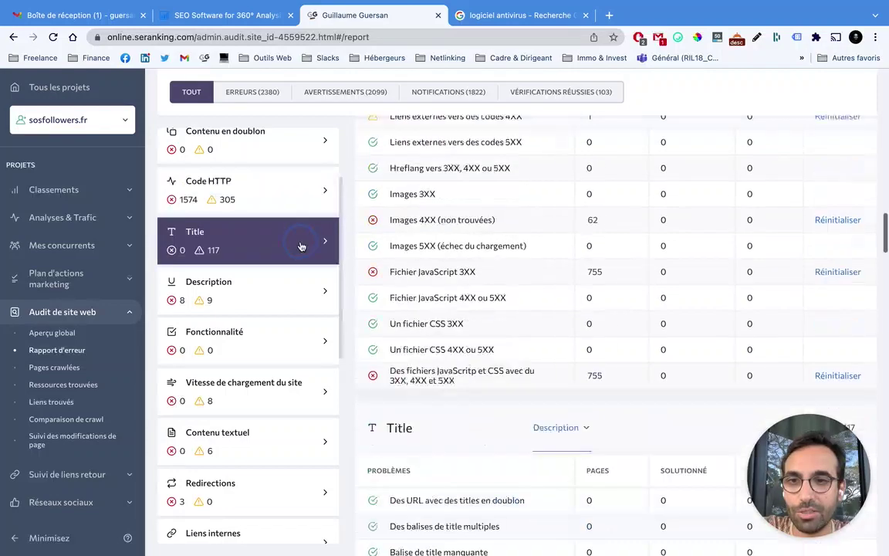
{"action": "left_click", "coordinate": [274, 230]}
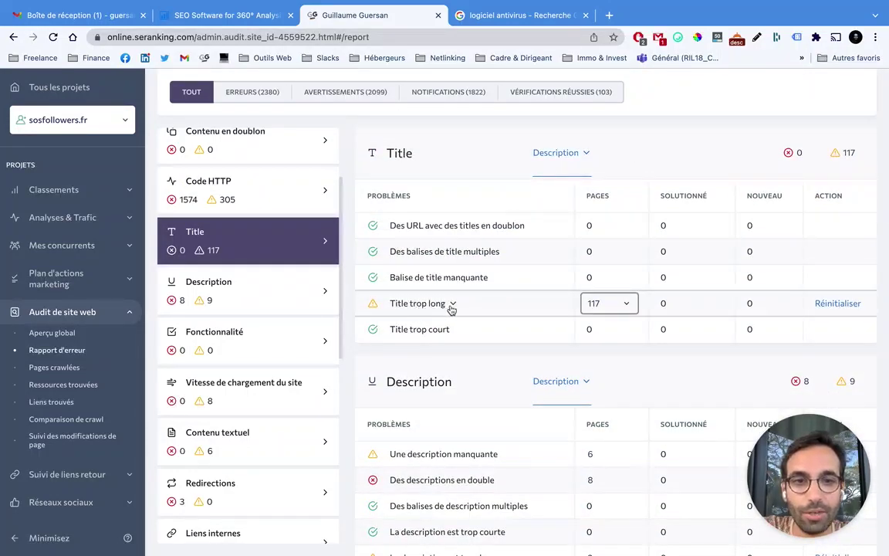
{"action": "left_click", "coordinate": [605, 304]}
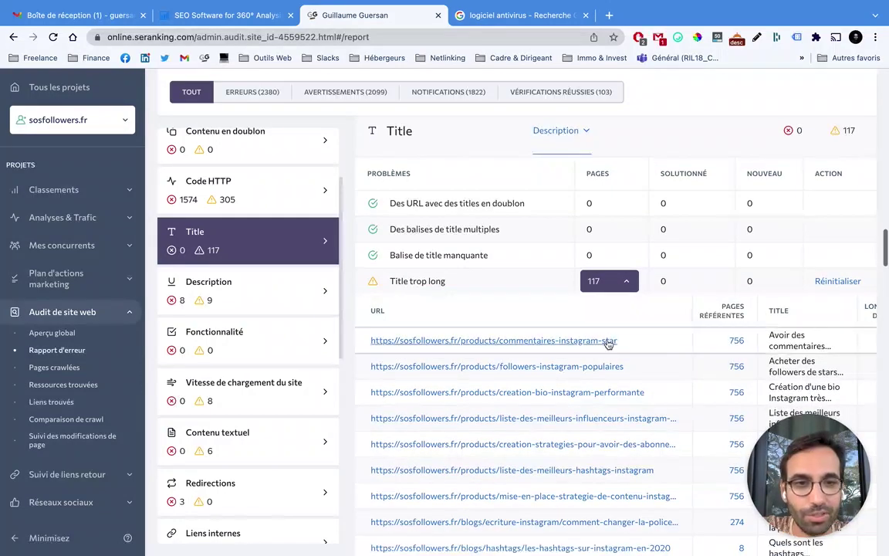
{"action": "scroll", "coordinate": [574, 300], "scroll_direction": "down", "scroll_amount": 1}
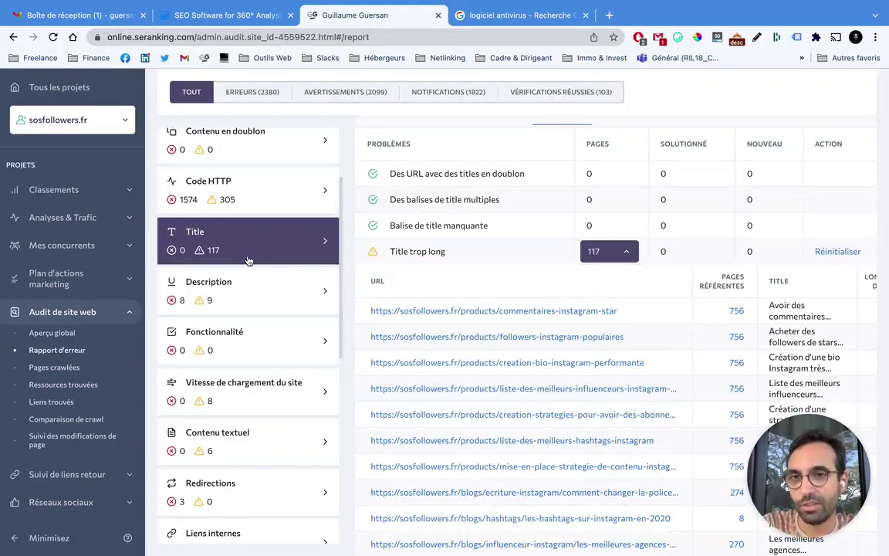
Show the Description issues in the error report and list the pages affected by "Des descriptions en double"
{"action": "scroll", "coordinate": [227, 236], "scroll_direction": "up", "scroll_amount": 2}
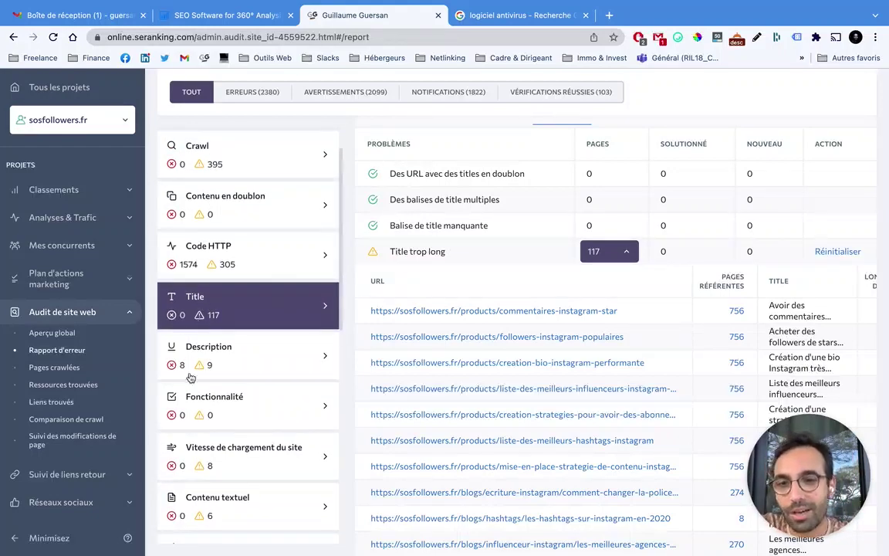
{"action": "scroll", "coordinate": [172, 369], "scroll_direction": "up", "scroll_amount": 1}
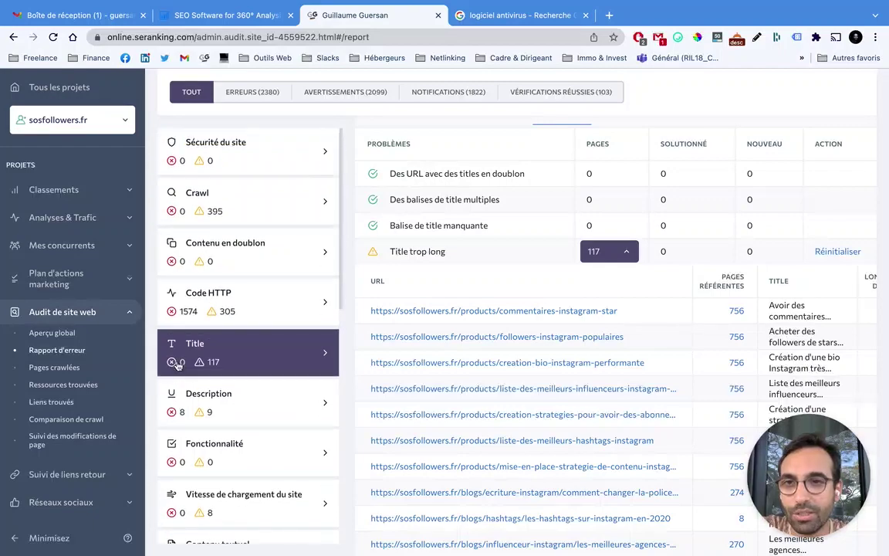
{"action": "scroll", "coordinate": [171, 219], "scroll_direction": "up", "scroll_amount": 1}
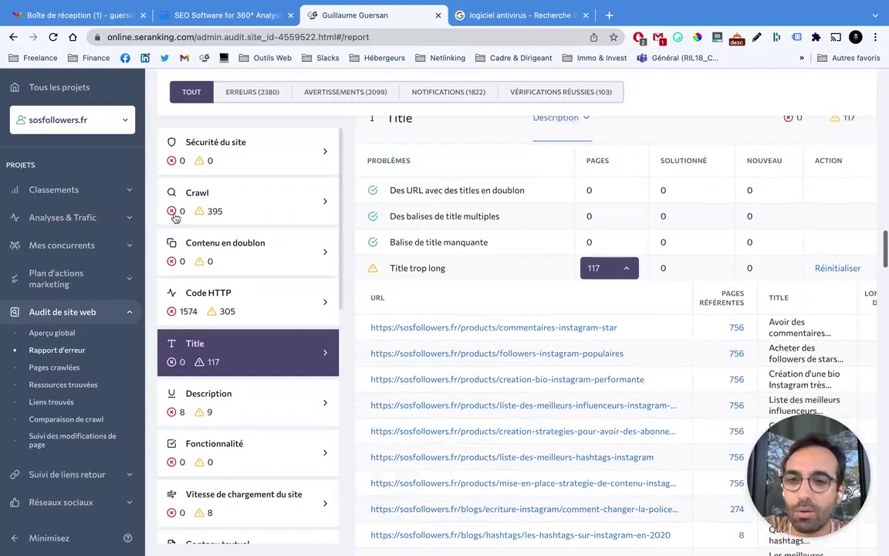
{"action": "scroll", "coordinate": [224, 309], "scroll_direction": "down", "scroll_amount": 2}
{"action": "left_click", "coordinate": [234, 330]}
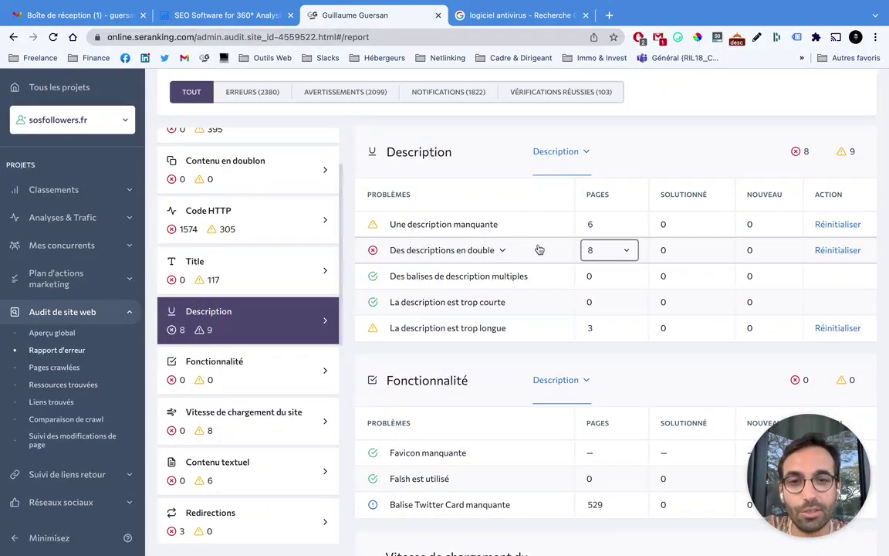
{"action": "left_click", "coordinate": [632, 250]}
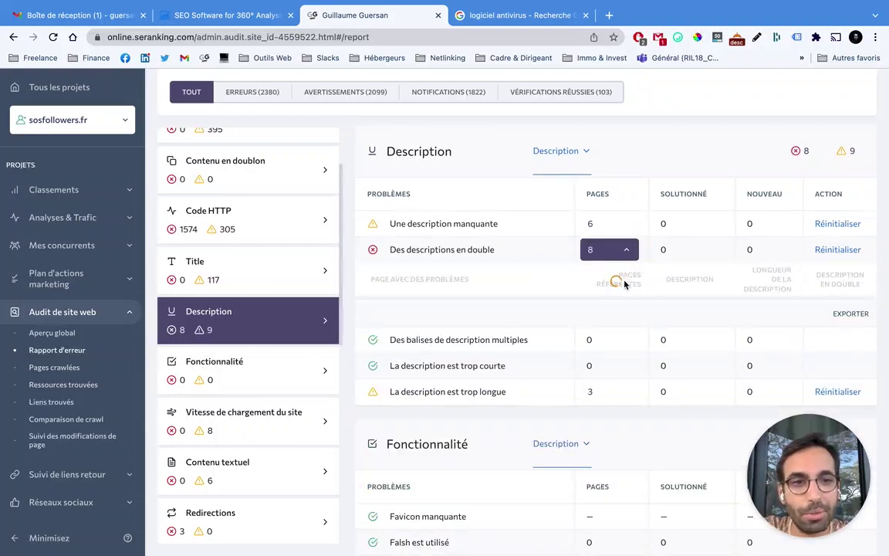
Examine the pages with duplicate descriptions, including their referring pages, description text, description length and duplicate flags
{"action": "scroll", "coordinate": [620, 278], "scroll_direction": "down", "scroll_amount": 1}
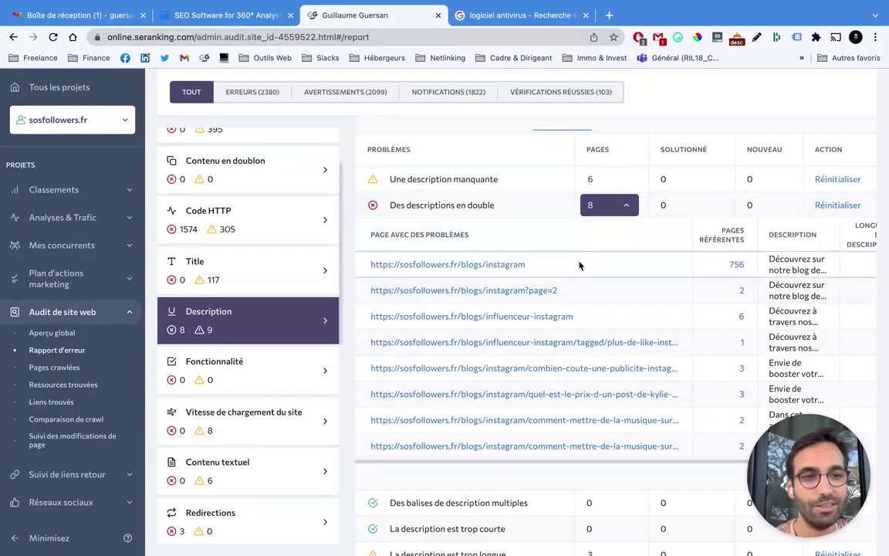
{"action": "scroll", "coordinate": [579, 264], "scroll_direction": "down", "scroll_amount": 1}
{"action": "scroll", "coordinate": [589, 232], "scroll_direction": "right", "scroll_amount": 3}
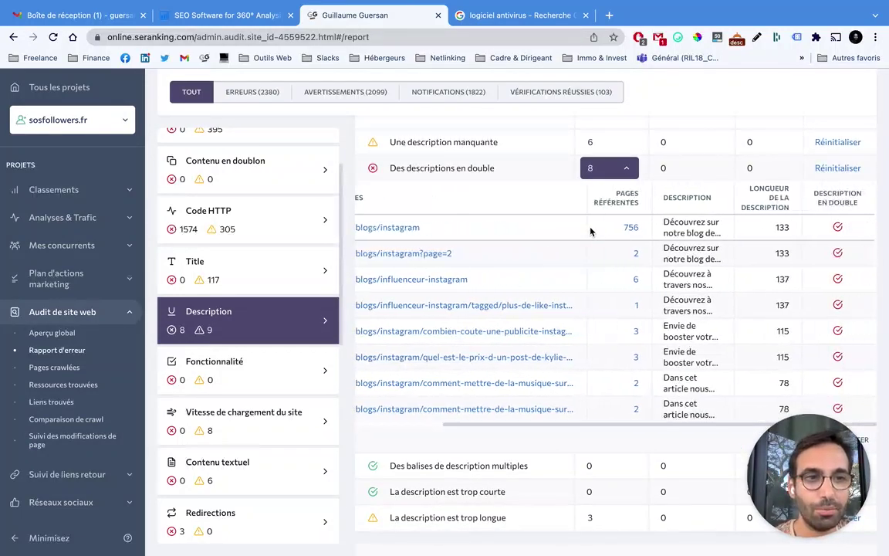
{"action": "scroll", "coordinate": [591, 232], "scroll_direction": "down", "scroll_amount": 1}
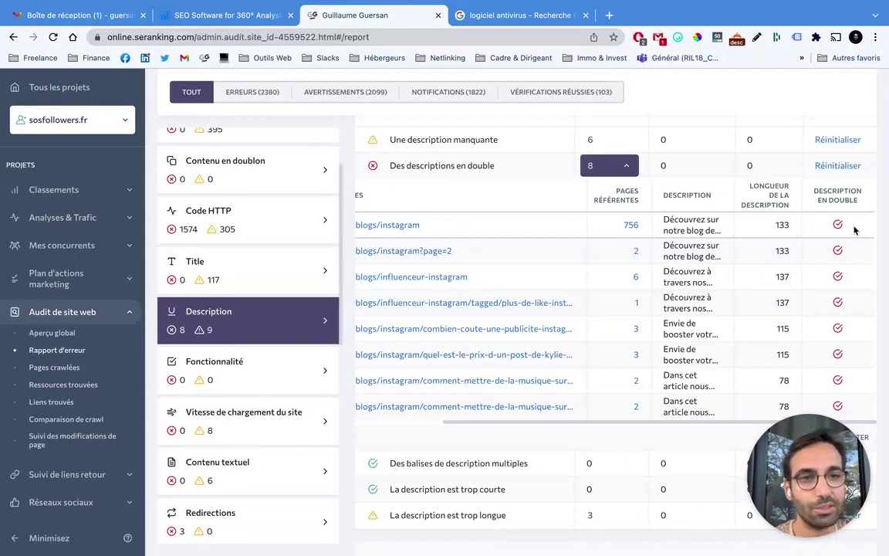
{"action": "scroll", "coordinate": [830, 228], "scroll_direction": "left", "scroll_amount": 3}
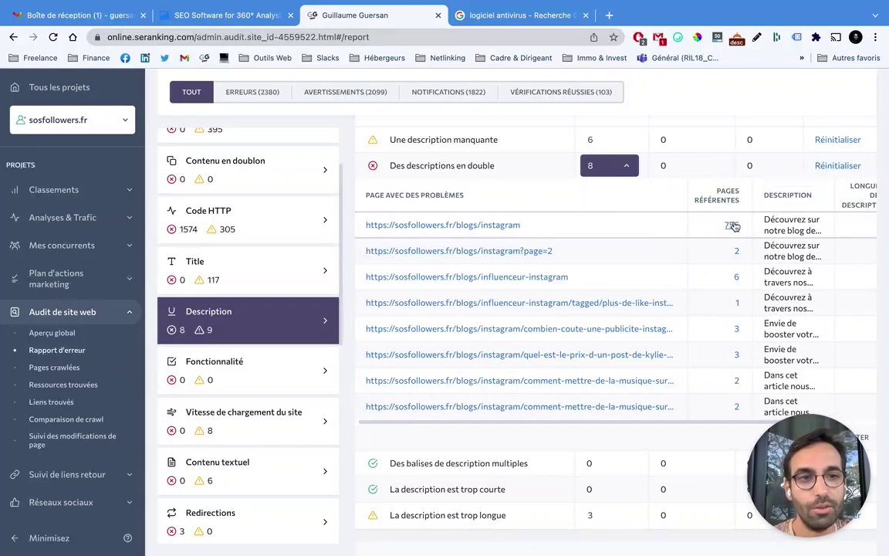
{"action": "scroll", "coordinate": [656, 242], "scroll_direction": "left", "scroll_amount": 1}
{"action": "scroll", "coordinate": [496, 238], "scroll_direction": "left", "scroll_amount": 1}
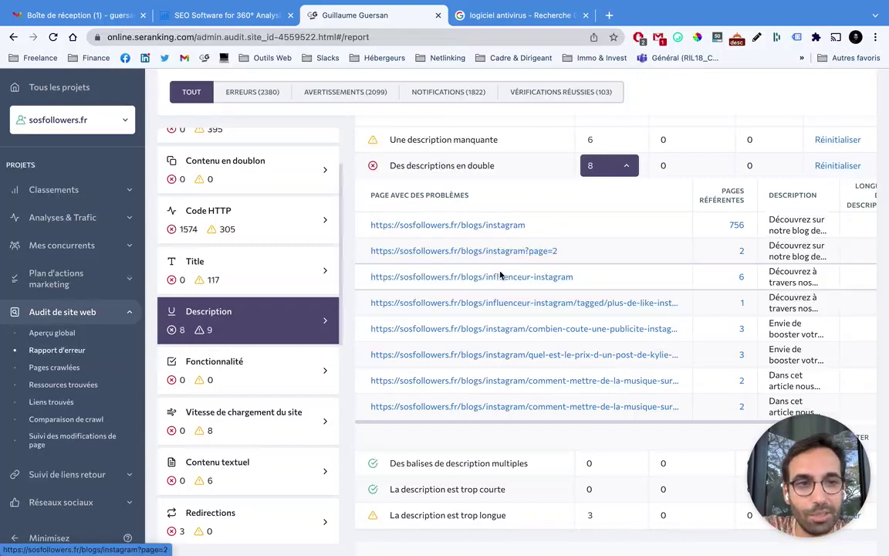
{"action": "scroll", "coordinate": [494, 277], "scroll_direction": "down", "scroll_amount": 1}
Show the Images issues, check the pages affected by "Une image trop grosse", and display the explanation for "Texte alt missing"
{"action": "scroll", "coordinate": [500, 254], "scroll_direction": "down", "scroll_amount": 5}
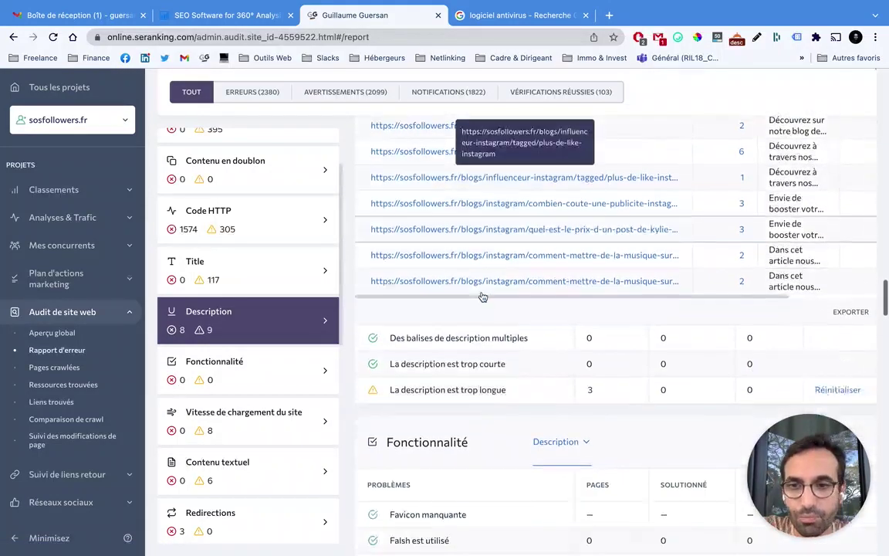
{"action": "scroll", "coordinate": [244, 426], "scroll_direction": "down", "scroll_amount": 8}
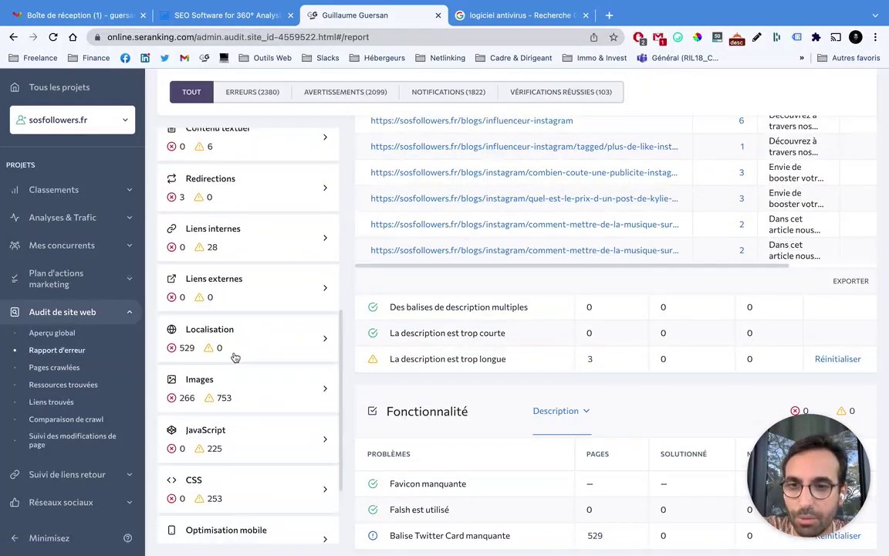
{"action": "scroll", "coordinate": [232, 342], "scroll_direction": "down", "scroll_amount": 1}
{"action": "left_click", "coordinate": [271, 343]}
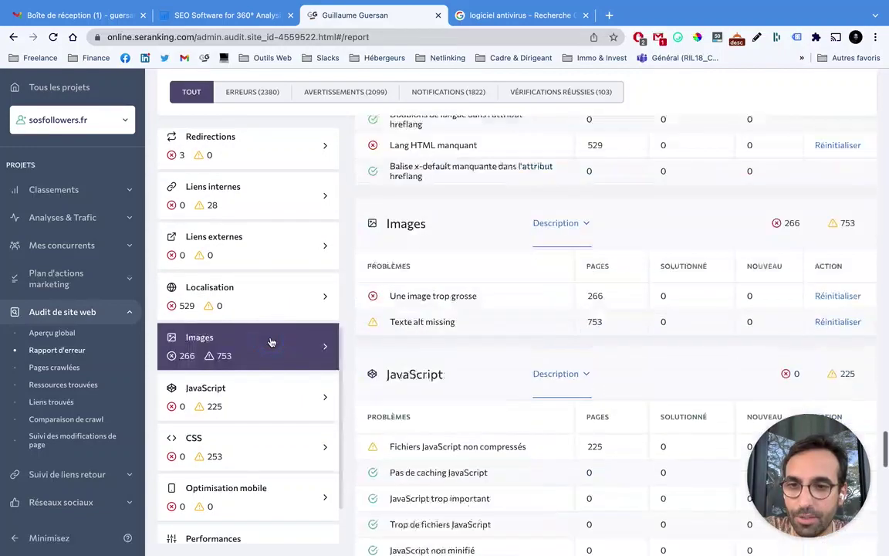
{"action": "left_click", "coordinate": [616, 228]}
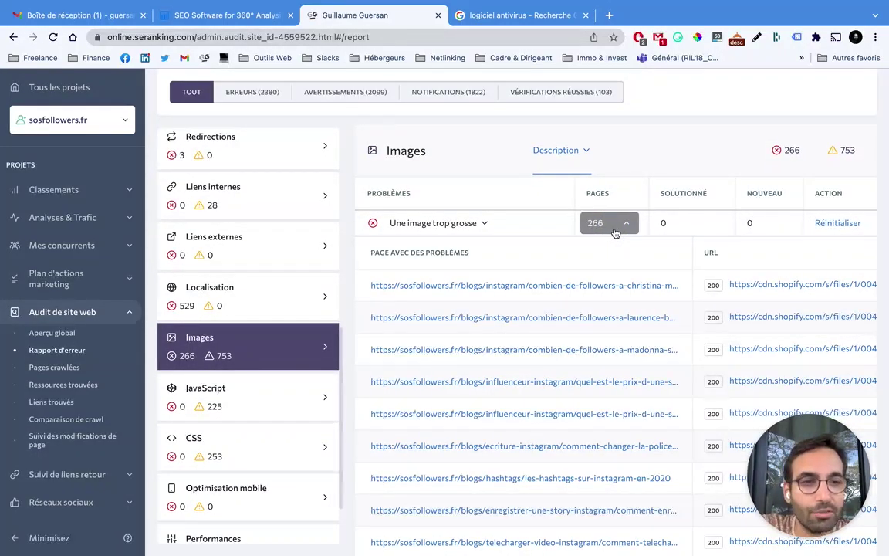
{"action": "left_click", "coordinate": [608, 226]}
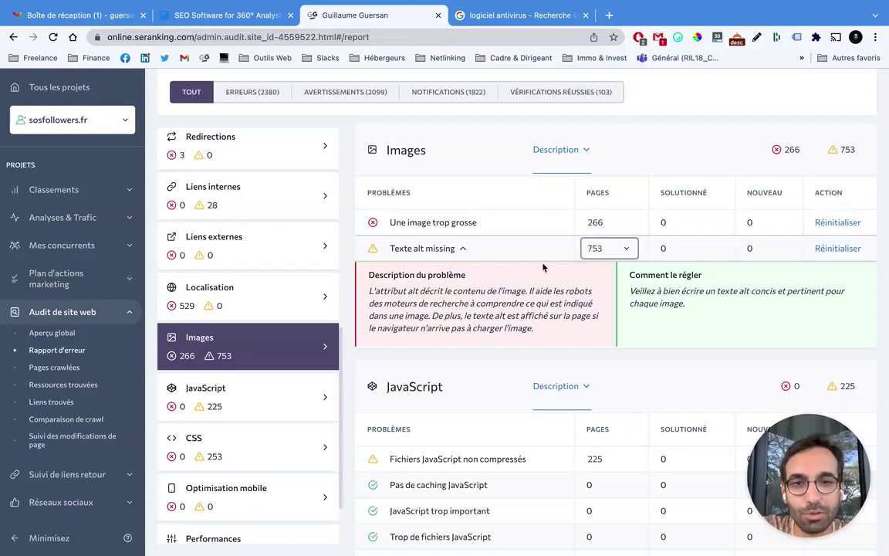
{"action": "scroll", "coordinate": [572, 275], "scroll_direction": "down", "scroll_amount": 1}
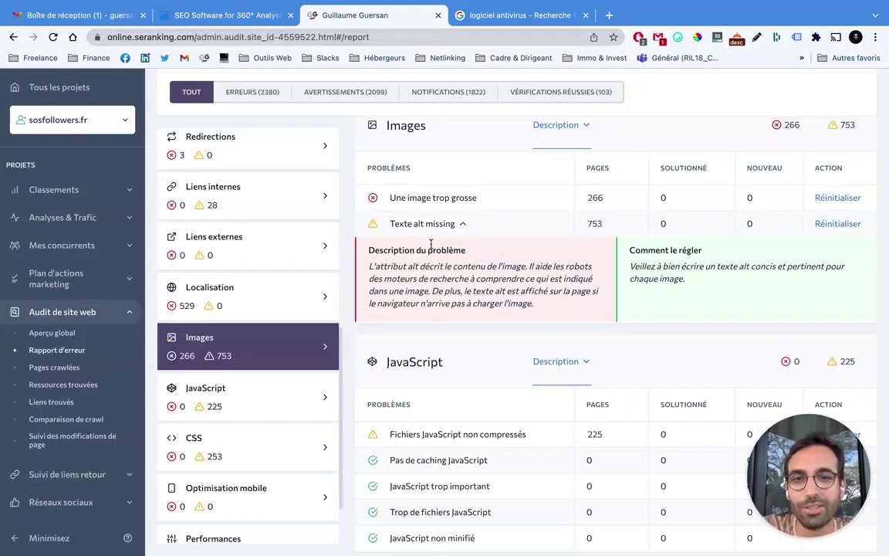
Show the Liens internes issues and display the explanation and affected page for "Trop de liens"
{"action": "scroll", "coordinate": [253, 360], "scroll_direction": "down", "scroll_amount": 2}
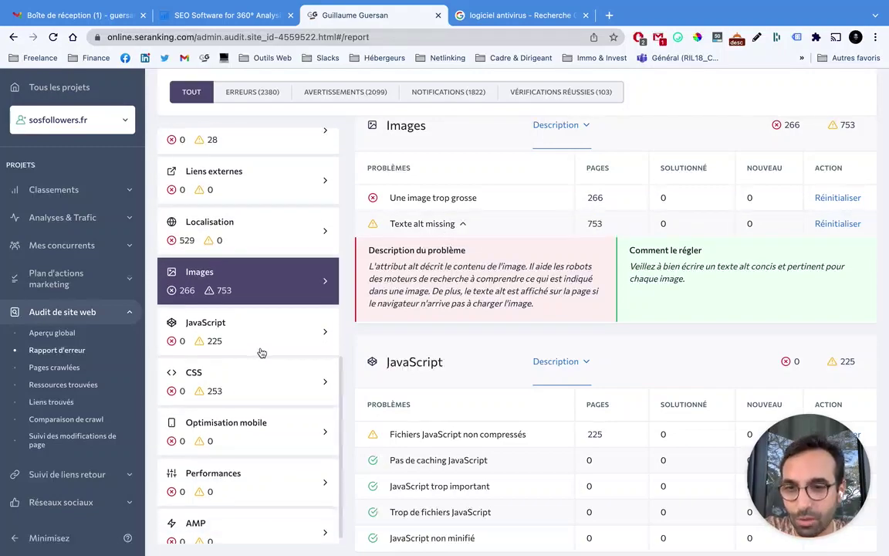
{"action": "scroll", "coordinate": [258, 359], "scroll_direction": "down", "scroll_amount": 3}
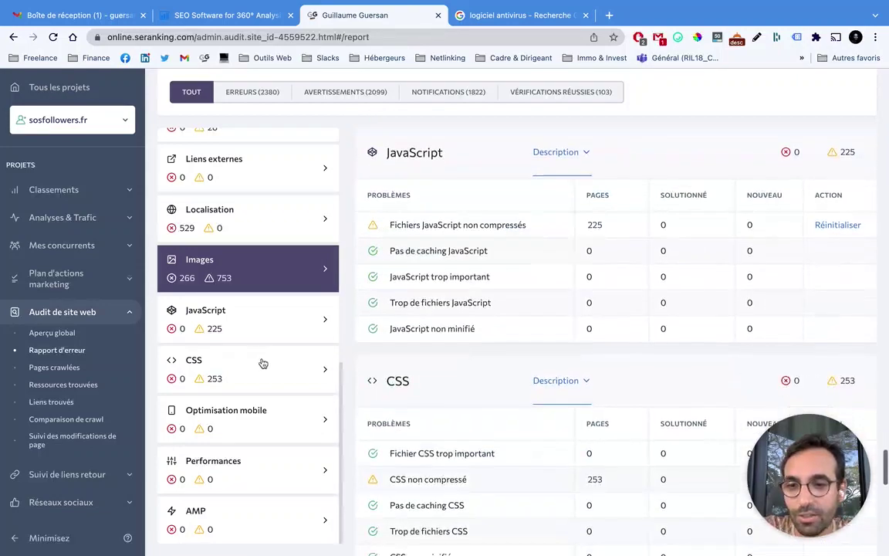
{"action": "scroll", "coordinate": [264, 361], "scroll_direction": "up", "scroll_amount": 10}
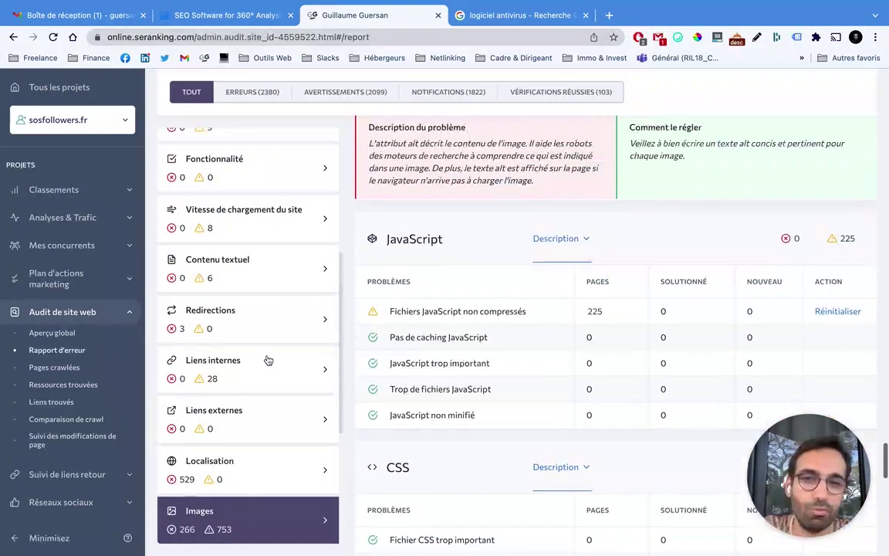
{"action": "scroll", "coordinate": [267, 360], "scroll_direction": "up", "scroll_amount": 5}
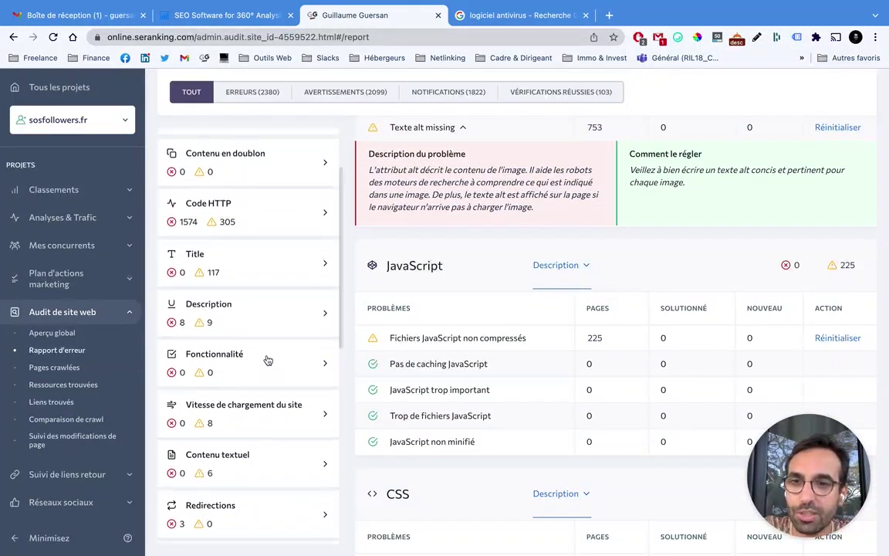
{"action": "scroll", "coordinate": [268, 361], "scroll_direction": "up", "scroll_amount": 10}
{"action": "scroll", "coordinate": [254, 322], "scroll_direction": "up", "scroll_amount": 4}
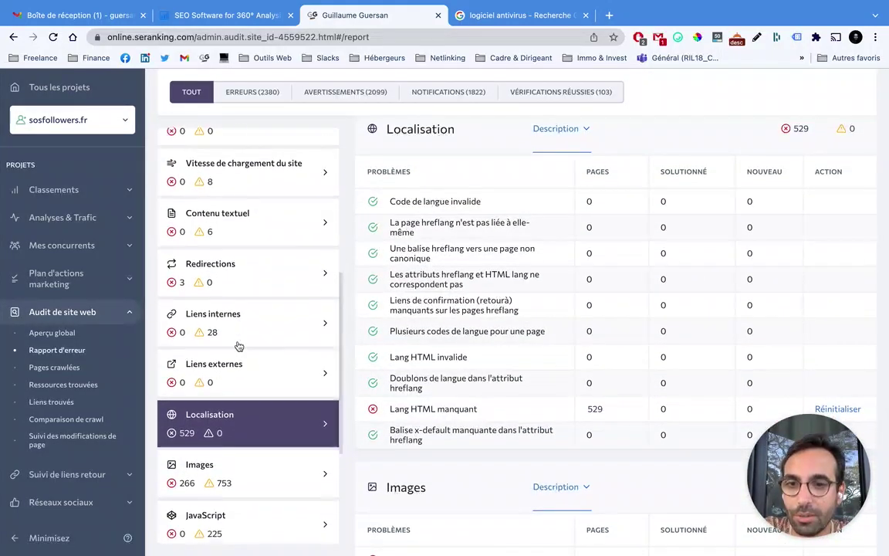
{"action": "left_click", "coordinate": [199, 317]}
{"action": "left_click", "coordinate": [232, 313]}
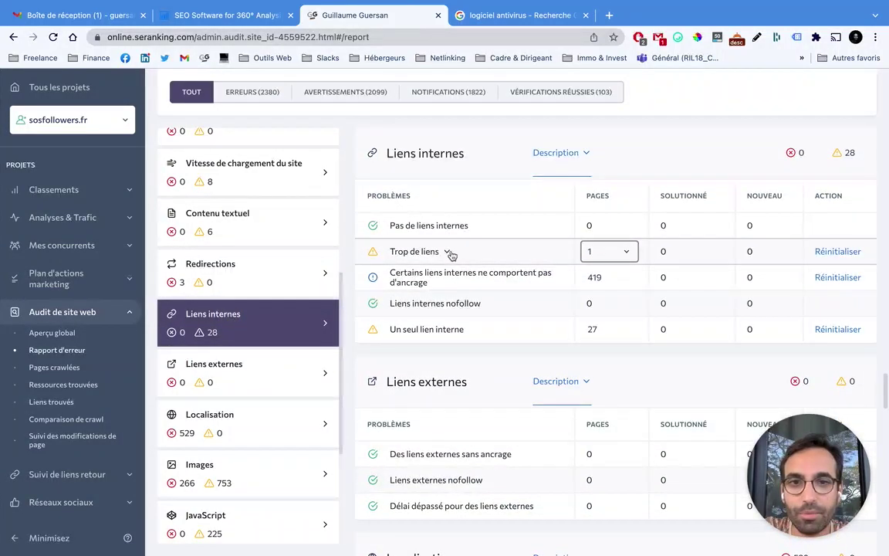
{"action": "left_click", "coordinate": [614, 253]}
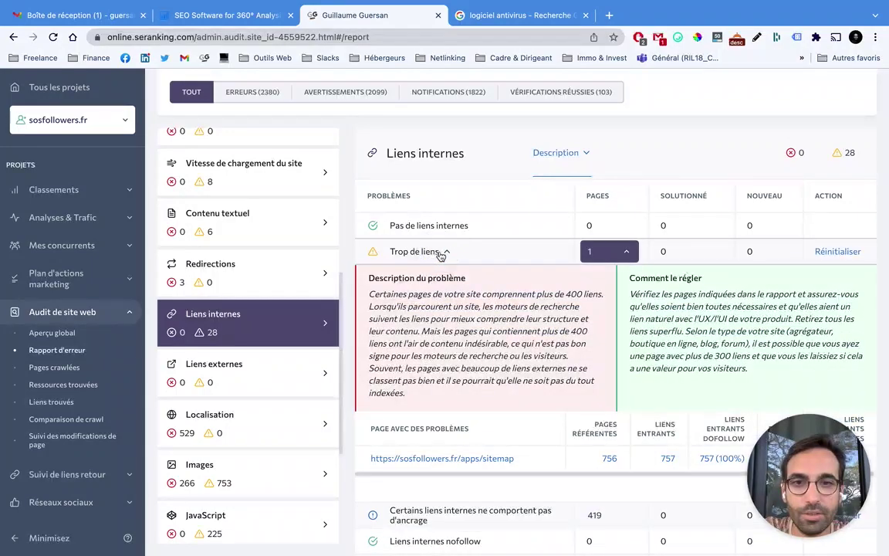
Read the "Trop de liens" problem description and its affected page, and collapse both details
{"action": "scroll", "coordinate": [500, 297], "scroll_direction": "down", "scroll_amount": 1}
{"action": "scroll", "coordinate": [503, 290], "scroll_direction": "down", "scroll_amount": 1}
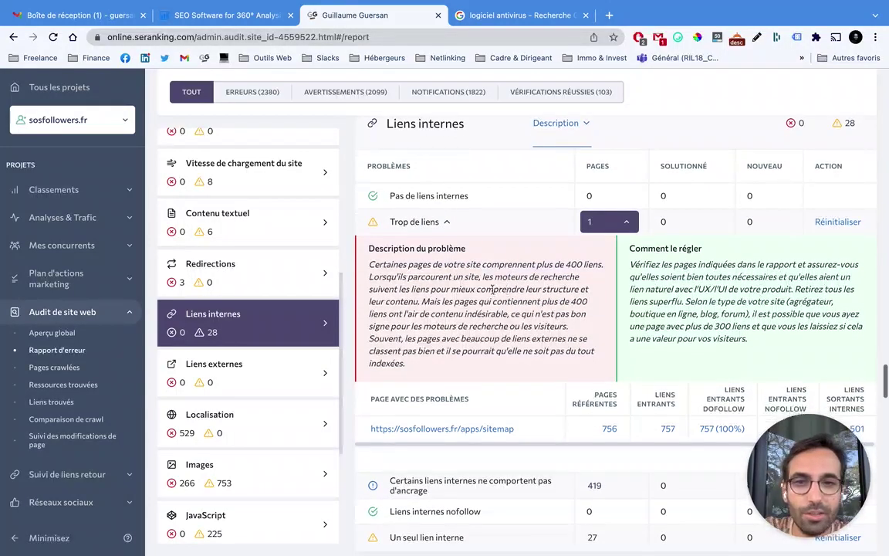
{"action": "left_click_drag", "start_coordinate": [391, 265], "coordinate": [595, 290]}
{"action": "left_click", "coordinate": [610, 221]}
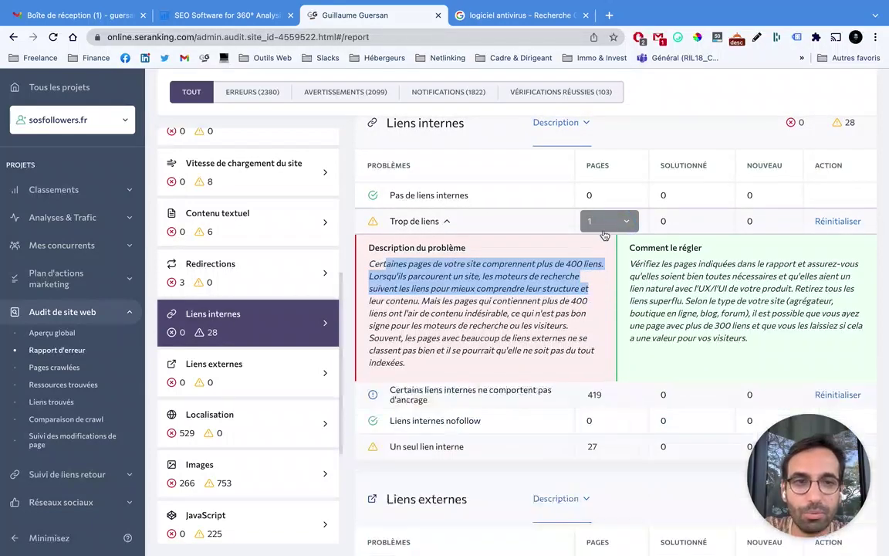
{"action": "left_click", "coordinate": [599, 224]}
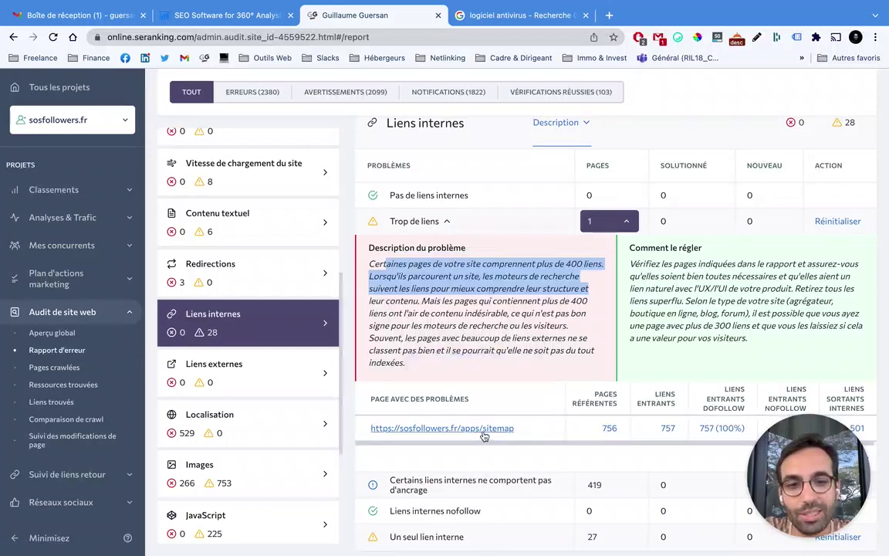
{"action": "left_click", "coordinate": [406, 222]}
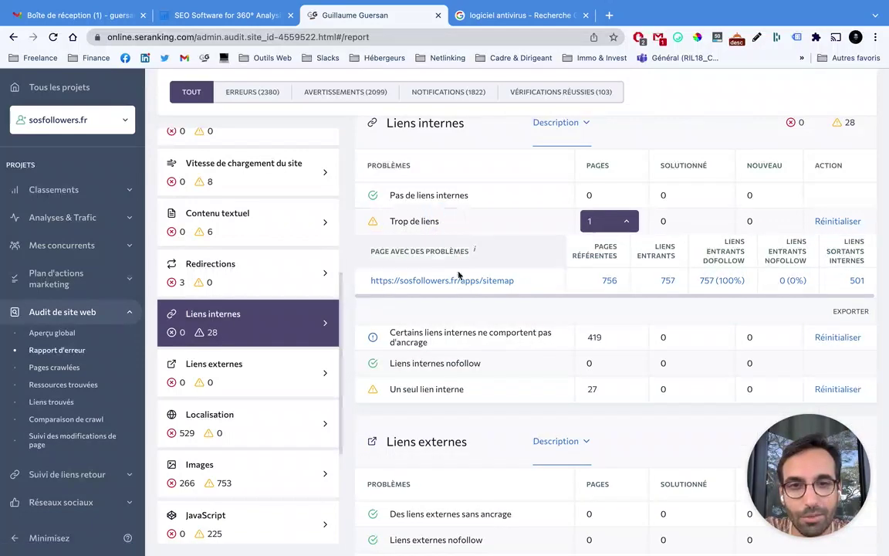
{"action": "mouse_move", "coordinate": [460, 230]}
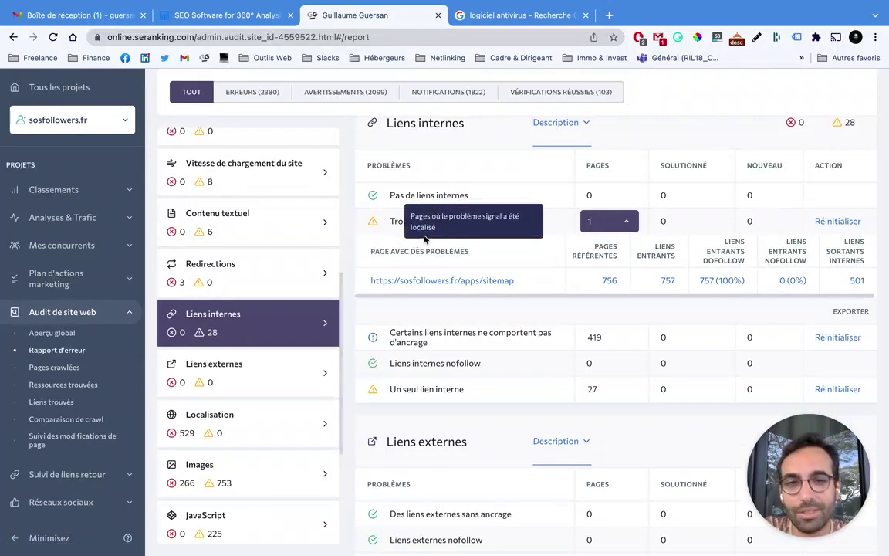
{"action": "left_click", "coordinate": [614, 222]}
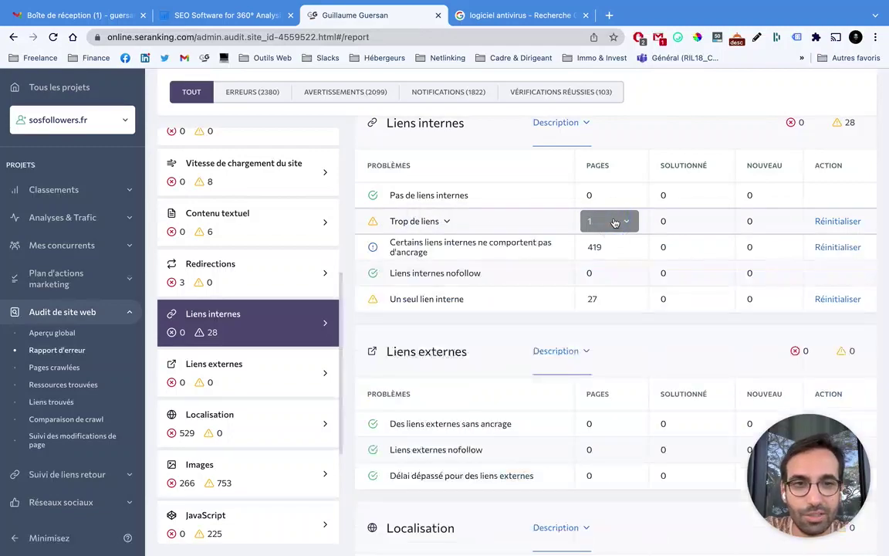
List the pages affected by "Un seul lien interne" and look through them
{"action": "left_click", "coordinate": [615, 306]}
{"action": "scroll", "coordinate": [524, 332], "scroll_direction": "down", "scroll_amount": 1}
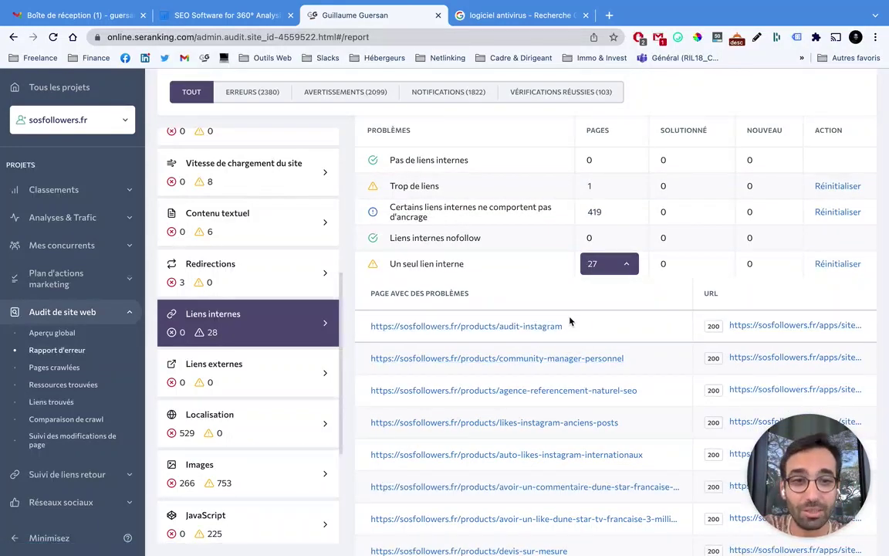
{"action": "scroll", "coordinate": [486, 293], "scroll_direction": "down", "scroll_amount": 1}
{"action": "scroll", "coordinate": [510, 307], "scroll_direction": "down", "scroll_amount": 3}
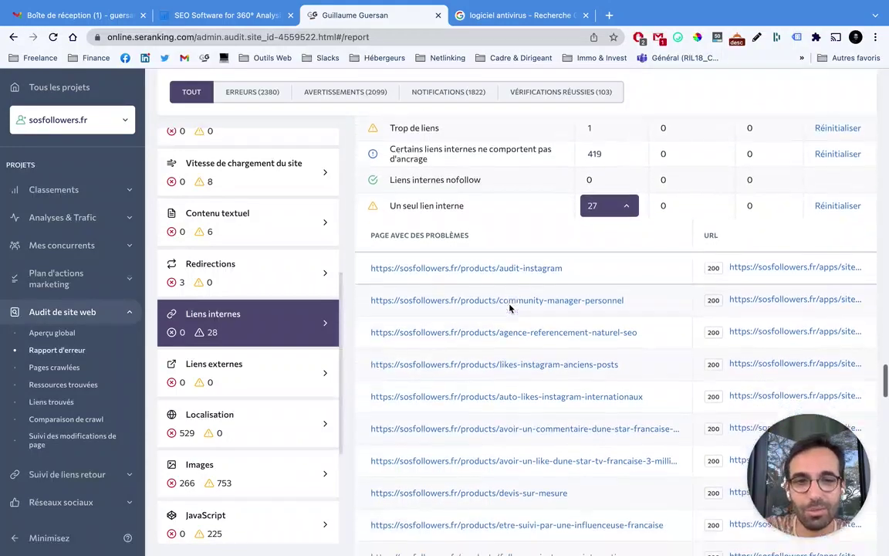
{"action": "scroll", "coordinate": [491, 315], "scroll_direction": "up", "scroll_amount": 1}
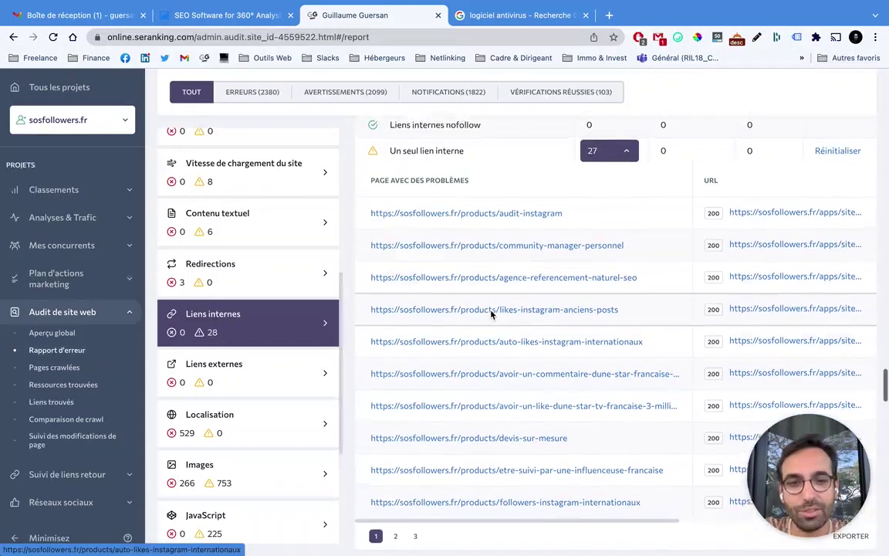
Collapse the affected-page lists of "Des descriptions en double" and "Title trop long", and return to the start of the error report
{"action": "scroll", "coordinate": [593, 305], "scroll_direction": "up", "scroll_amount": 5}
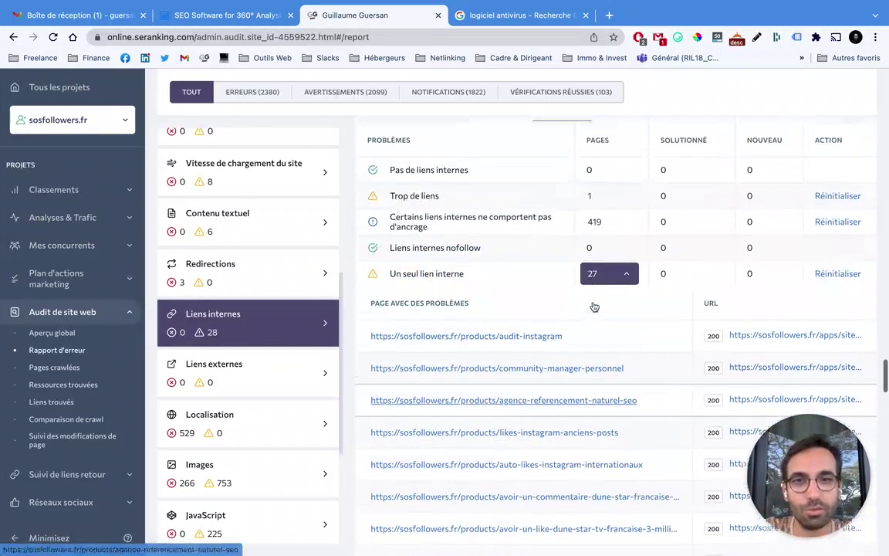
{"action": "scroll", "coordinate": [289, 270], "scroll_direction": "up", "scroll_amount": 5}
{"action": "scroll", "coordinate": [285, 276], "scroll_direction": "up", "scroll_amount": 15}
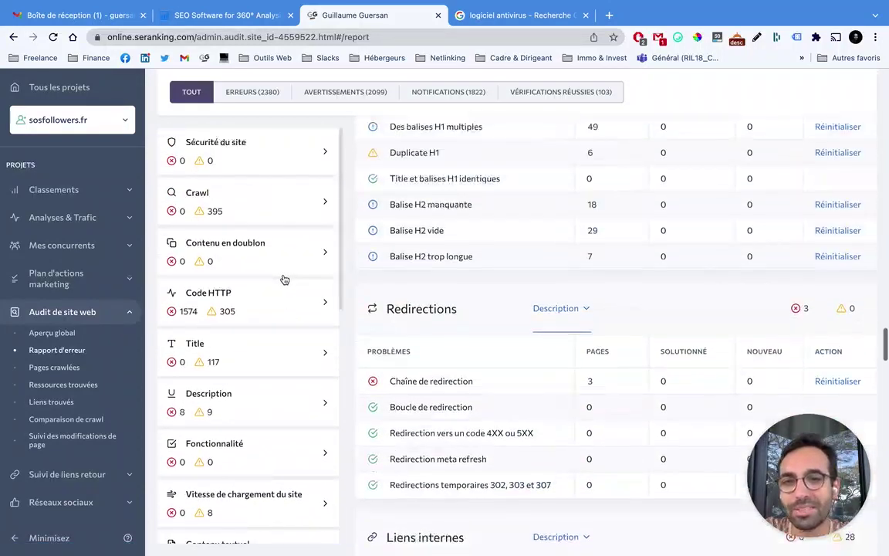
{"action": "scroll", "coordinate": [380, 260], "scroll_direction": "down", "scroll_amount": 3}
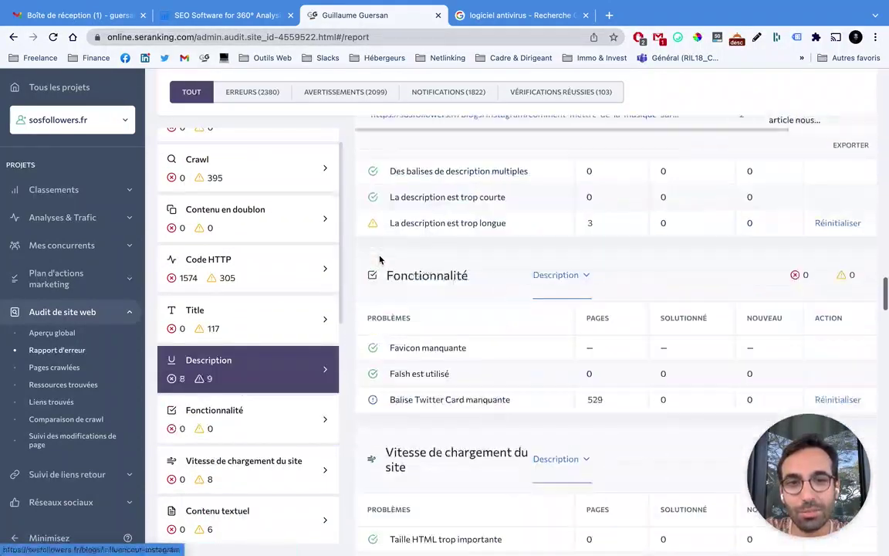
{"action": "scroll", "coordinate": [379, 258], "scroll_direction": "up", "scroll_amount": 5}
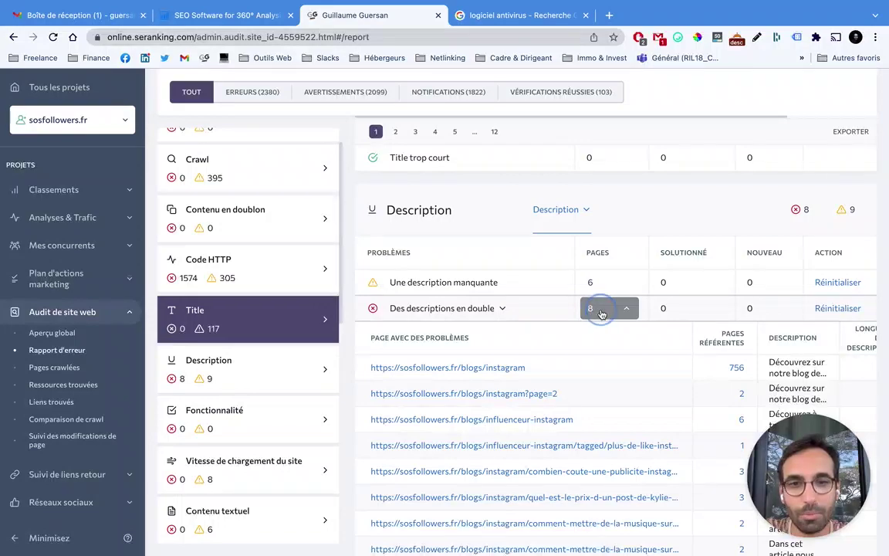
{"action": "left_click", "coordinate": [598, 309]}
{"action": "scroll", "coordinate": [559, 323], "scroll_direction": "up", "scroll_amount": 10}
{"action": "scroll", "coordinate": [558, 325], "scroll_direction": "up", "scroll_amount": 1}
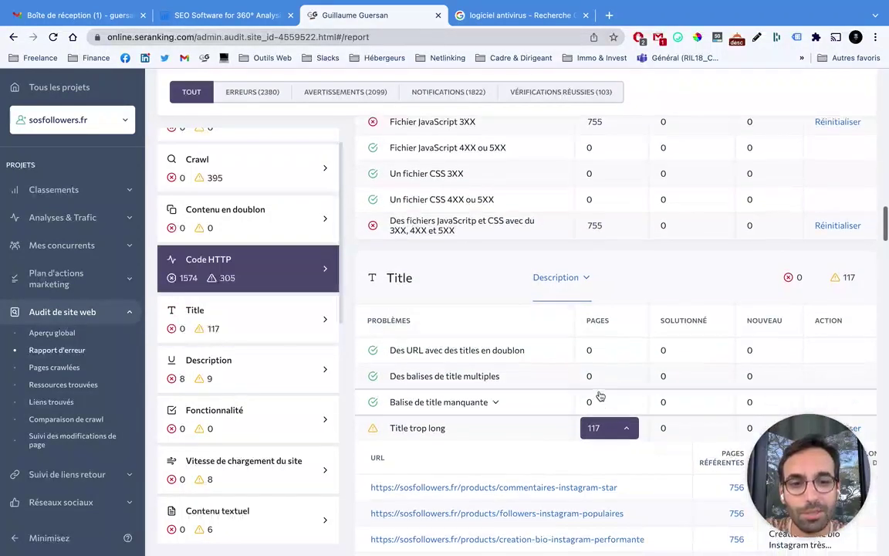
{"action": "left_click", "coordinate": [602, 426]}
{"action": "scroll", "coordinate": [512, 243], "scroll_direction": "up", "scroll_amount": 1}
{"action": "scroll", "coordinate": [511, 241], "scroll_direction": "up", "scroll_amount": 7}
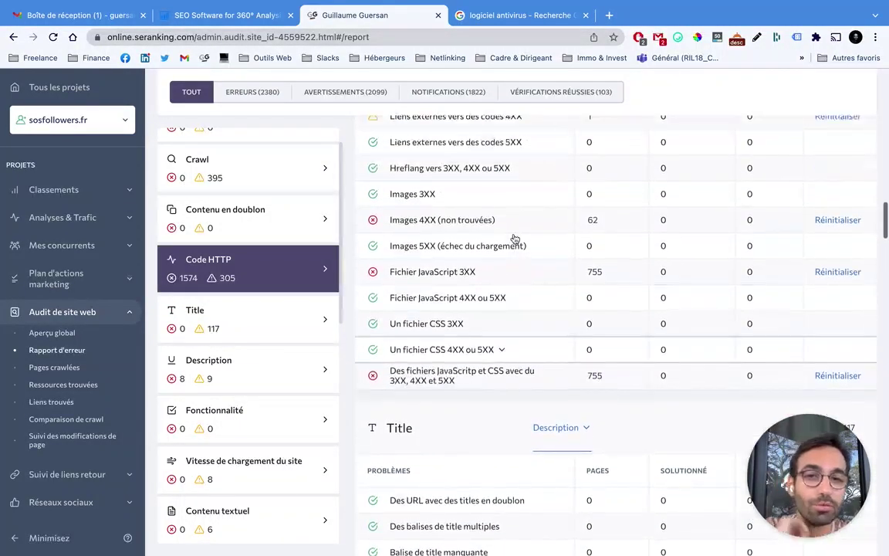
{"action": "scroll", "coordinate": [508, 244], "scroll_direction": "up", "scroll_amount": 15}
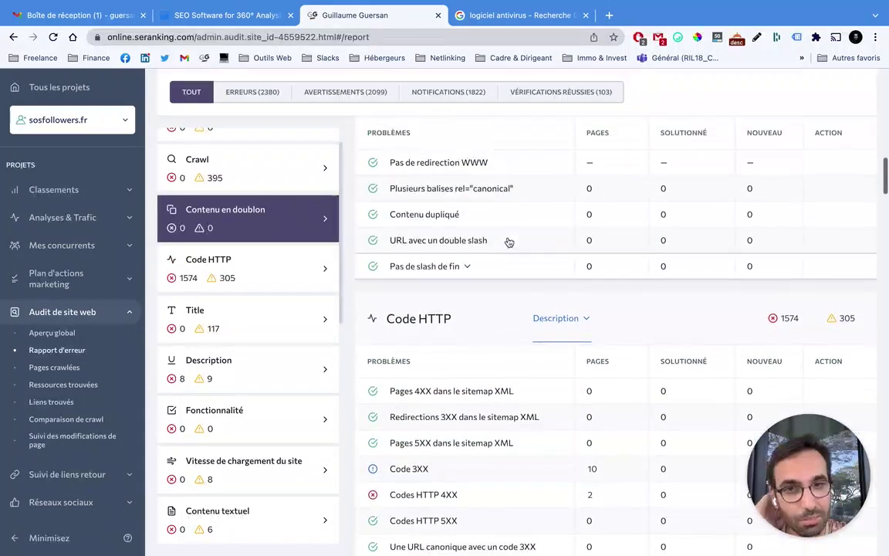
{"action": "scroll", "coordinate": [505, 243], "scroll_direction": "up", "scroll_amount": 10}
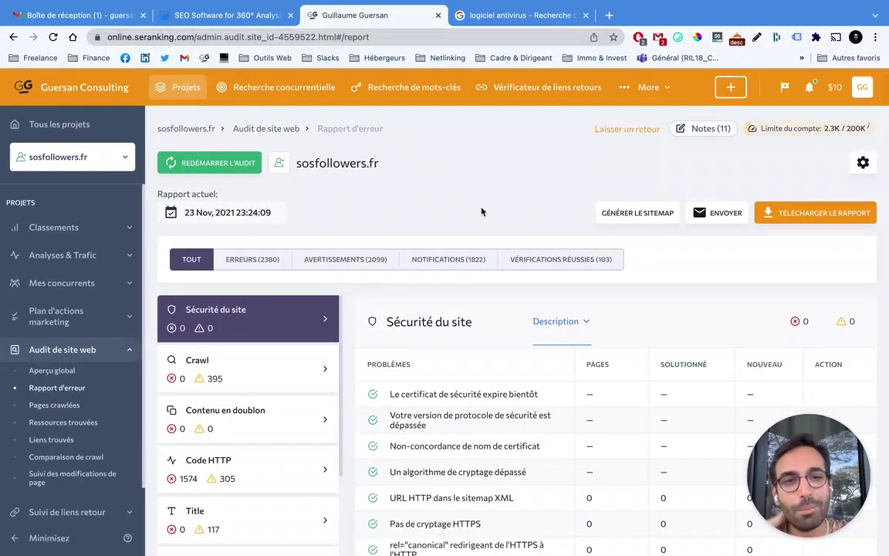
Switch to the Guersan Consulting website's project and open its detailed Classements report for Google France
{"action": "scroll", "coordinate": [483, 214], "scroll_direction": "down", "scroll_amount": 2}
{"action": "scroll", "coordinate": [484, 214], "scroll_direction": "up", "scroll_amount": 2}
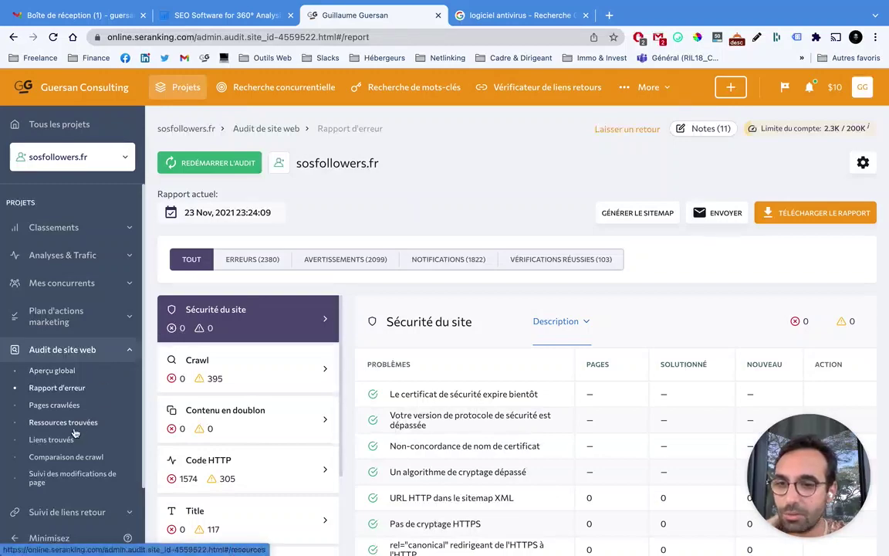
{"action": "scroll", "coordinate": [71, 421], "scroll_direction": "down", "scroll_amount": 1}
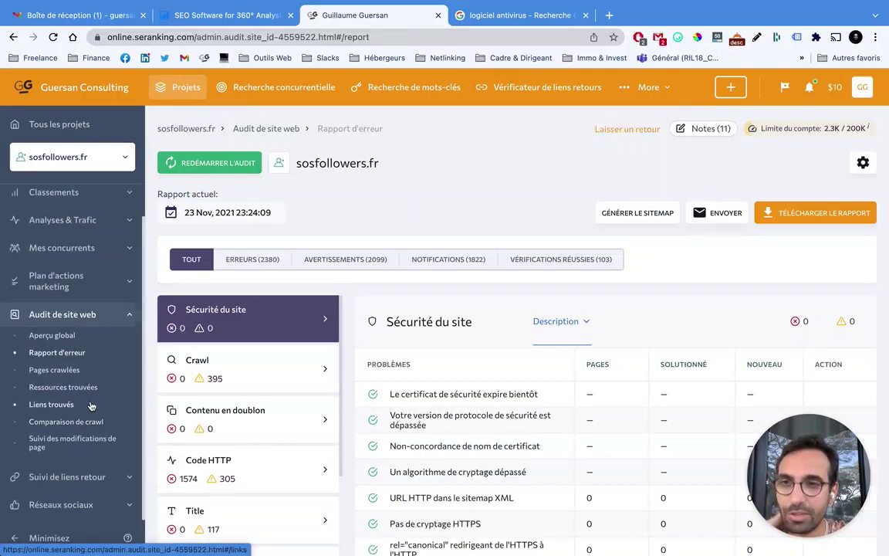
{"action": "scroll", "coordinate": [91, 405], "scroll_direction": "up", "scroll_amount": 1}
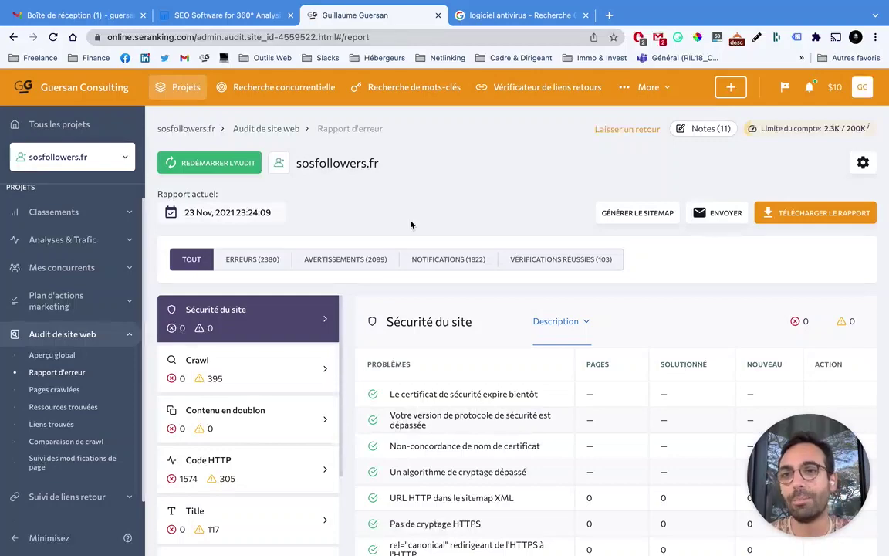
{"action": "left_click", "coordinate": [63, 157]}
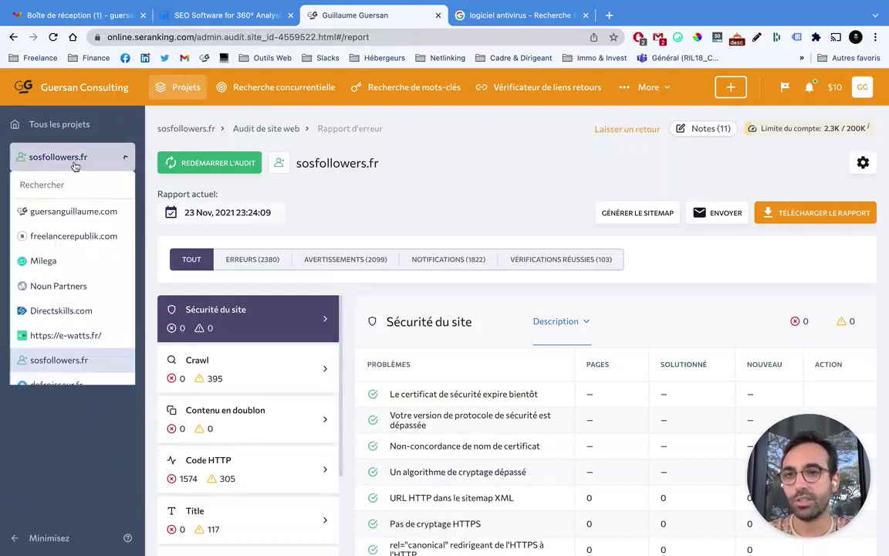
{"action": "left_click", "coordinate": [89, 215]}
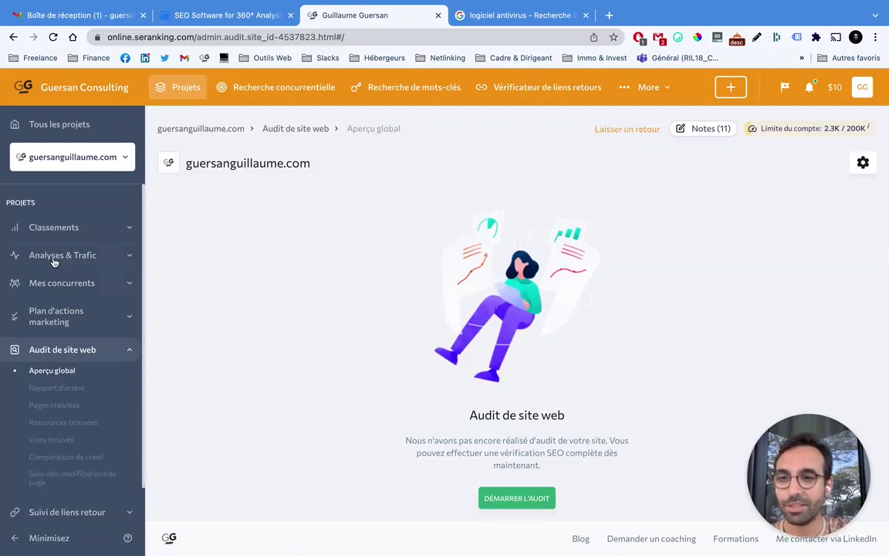
{"action": "scroll", "coordinate": [81, 320], "scroll_direction": "down", "scroll_amount": 2}
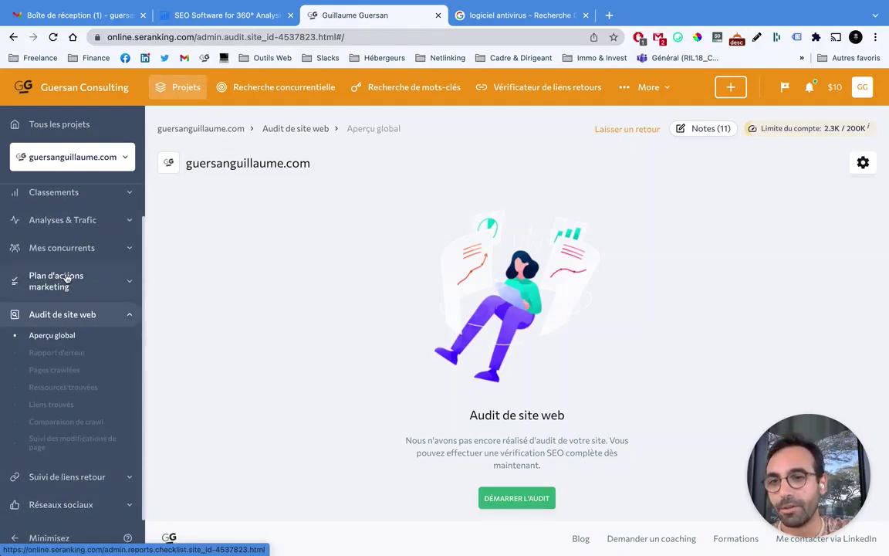
{"action": "left_click", "coordinate": [86, 199]}
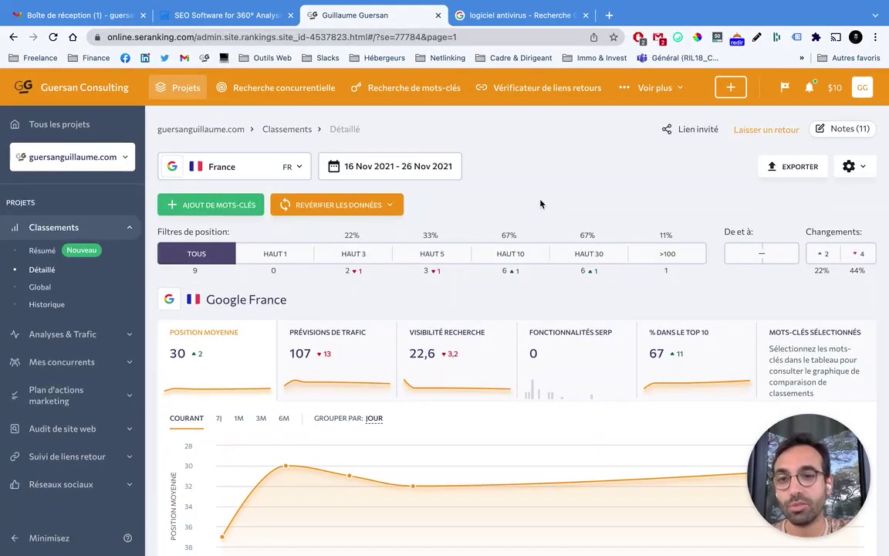
Examine the tracked keywords' search volumes and their daily Google France positions between 16 and 26 November 2021
{"action": "scroll", "coordinate": [463, 229], "scroll_direction": "down", "scroll_amount": 3}
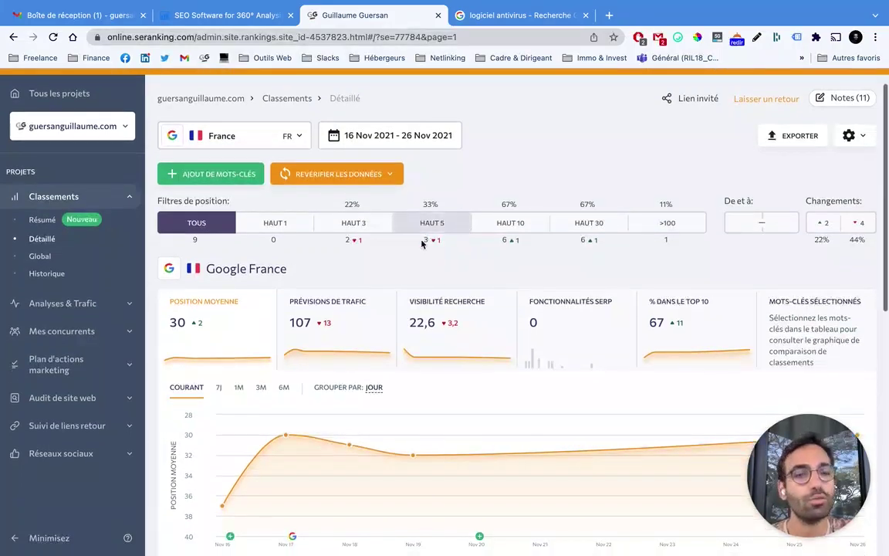
{"action": "scroll", "coordinate": [396, 223], "scroll_direction": "down", "scroll_amount": 4}
{"action": "scroll", "coordinate": [397, 223], "scroll_direction": "down", "scroll_amount": 5}
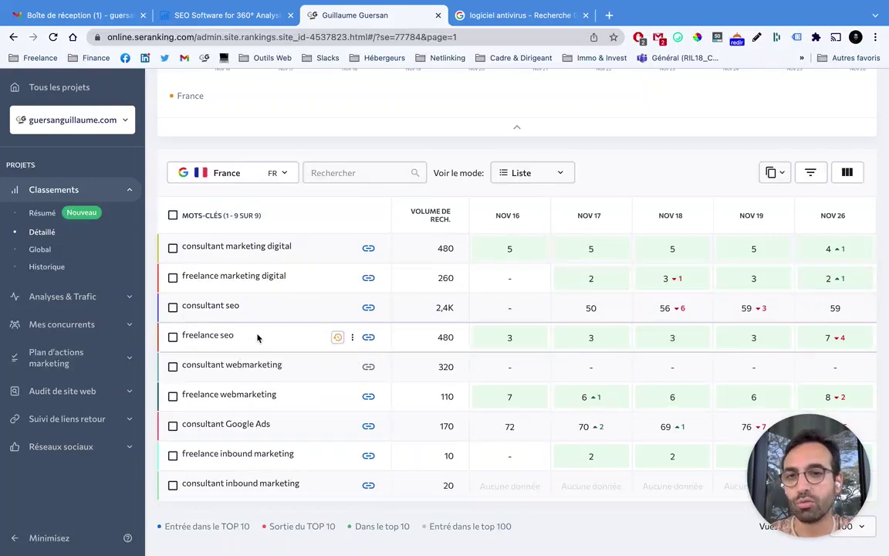
{"action": "scroll", "coordinate": [225, 305], "scroll_direction": "down", "scroll_amount": 1}
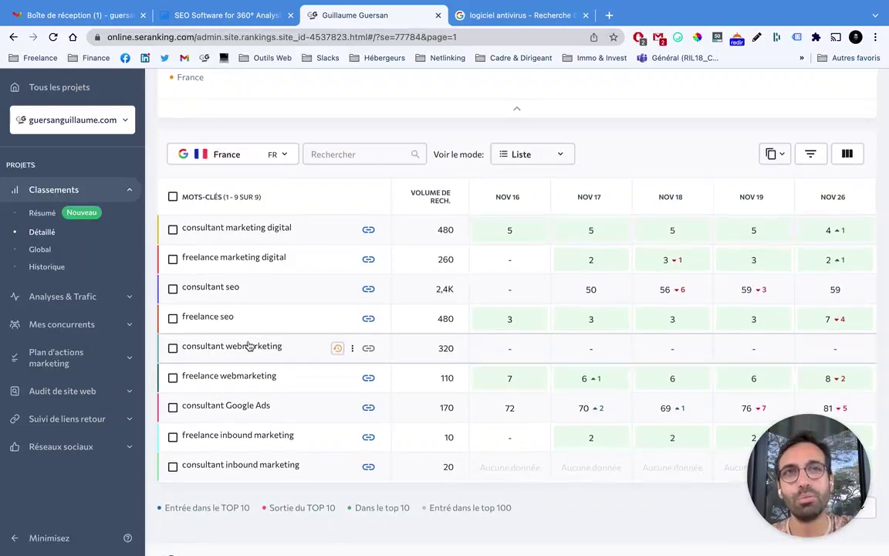
{"action": "scroll", "coordinate": [249, 345], "scroll_direction": "up", "scroll_amount": 1}
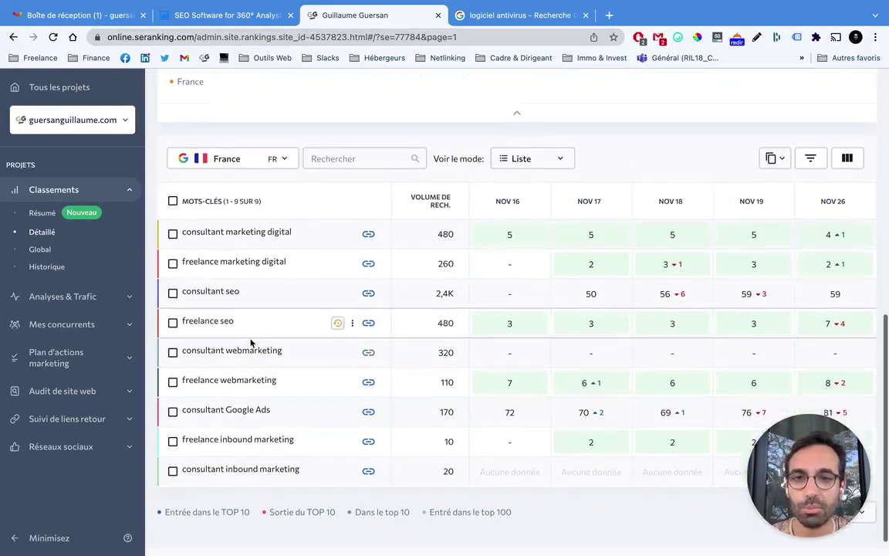
{"action": "scroll", "coordinate": [250, 342], "scroll_direction": "down", "scroll_amount": 1}
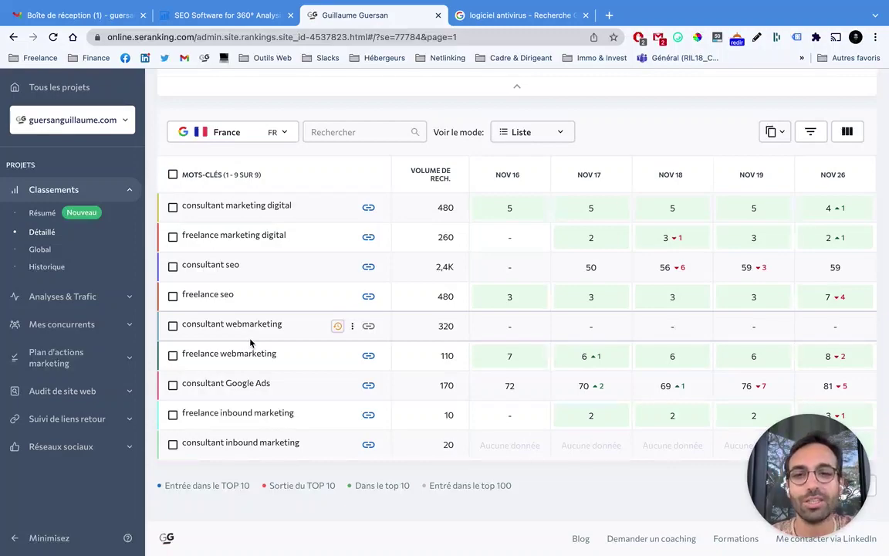
{"action": "scroll", "coordinate": [250, 343], "scroll_direction": "up", "scroll_amount": 2}
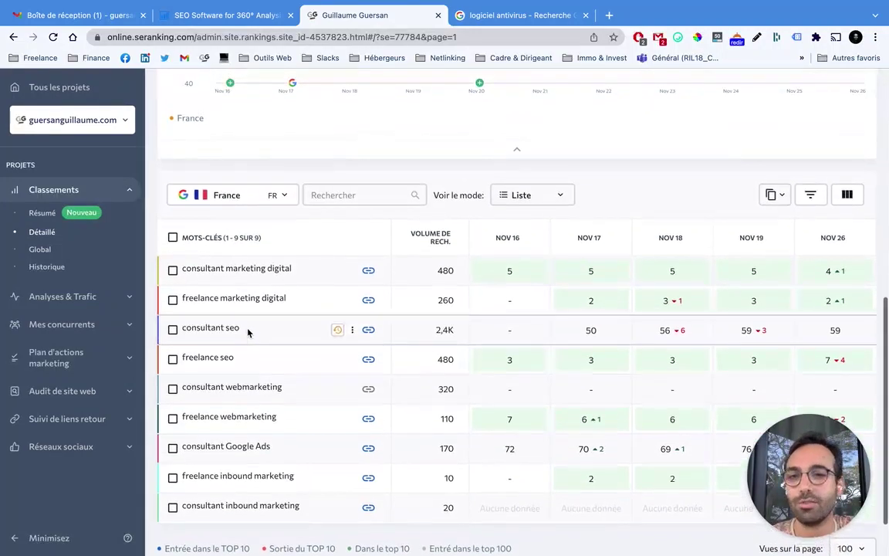
{"action": "scroll", "coordinate": [248, 332], "scroll_direction": "down", "scroll_amount": 2}
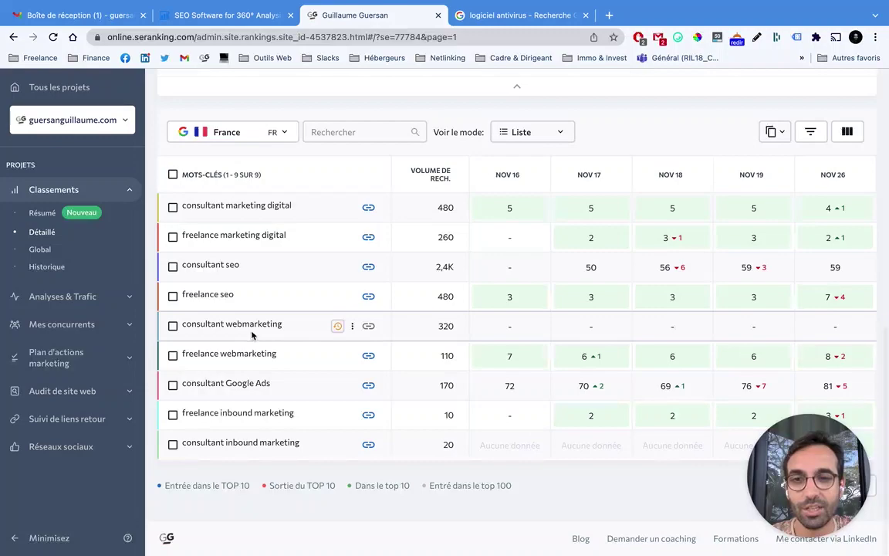
{"action": "scroll", "coordinate": [253, 335], "scroll_direction": "down", "scroll_amount": 1}
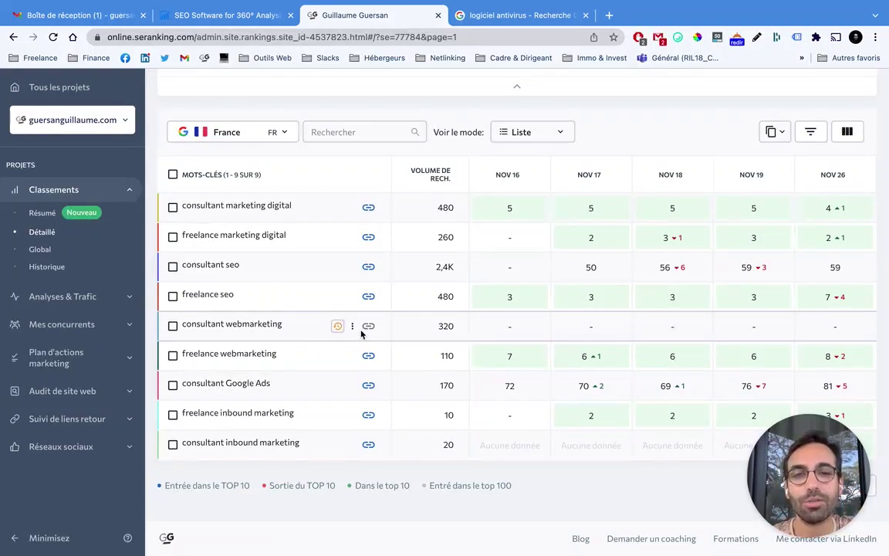
{"action": "scroll", "coordinate": [361, 334], "scroll_direction": "up", "scroll_amount": 1}
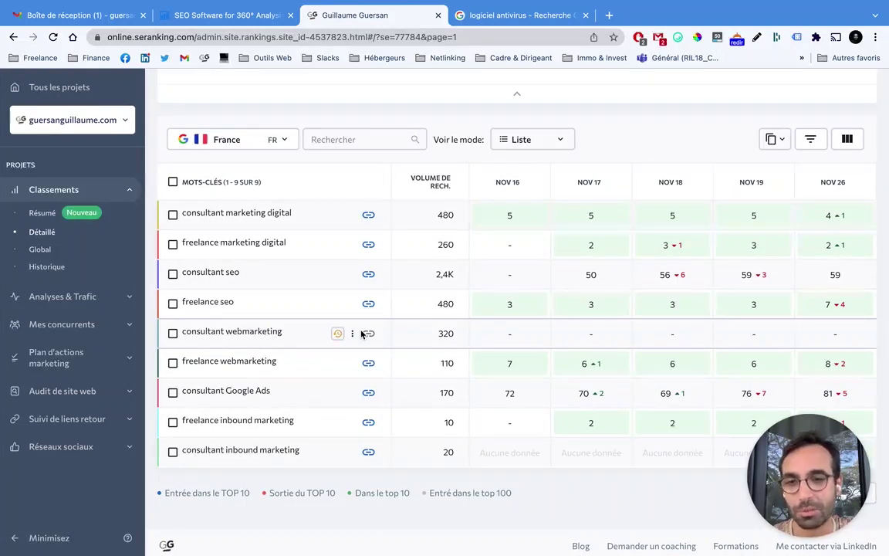
{"action": "scroll", "coordinate": [361, 334], "scroll_direction": "down", "scroll_amount": 1}
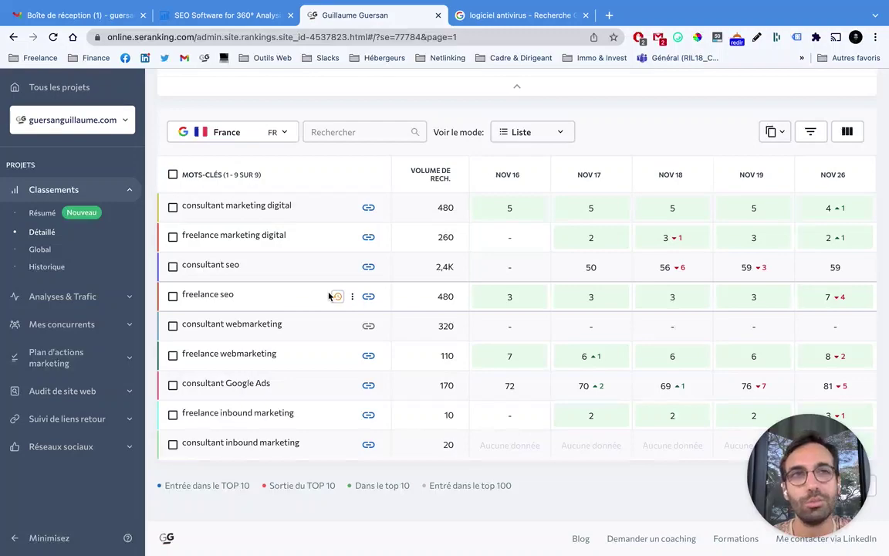
{"action": "scroll", "coordinate": [329, 295], "scroll_direction": "up", "scroll_amount": 1}
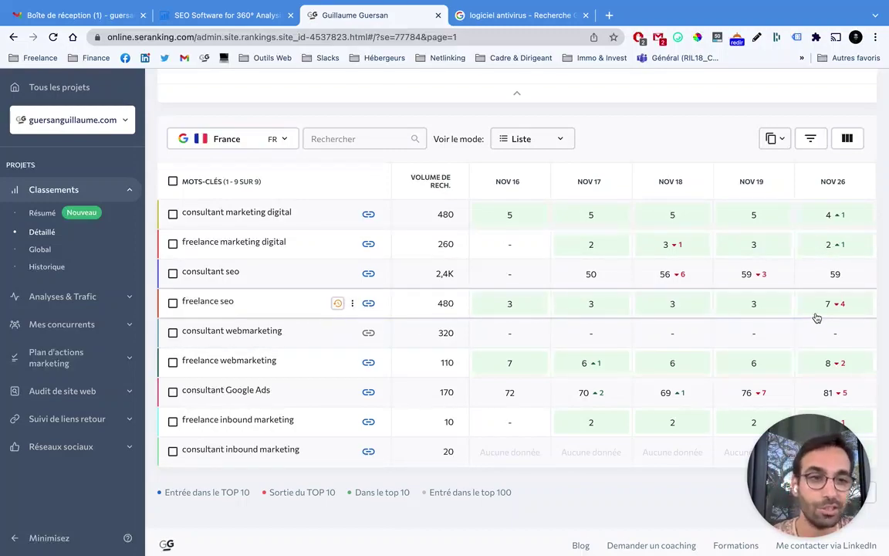
{"action": "scroll", "coordinate": [838, 311], "scroll_direction": "down", "scroll_amount": 1}
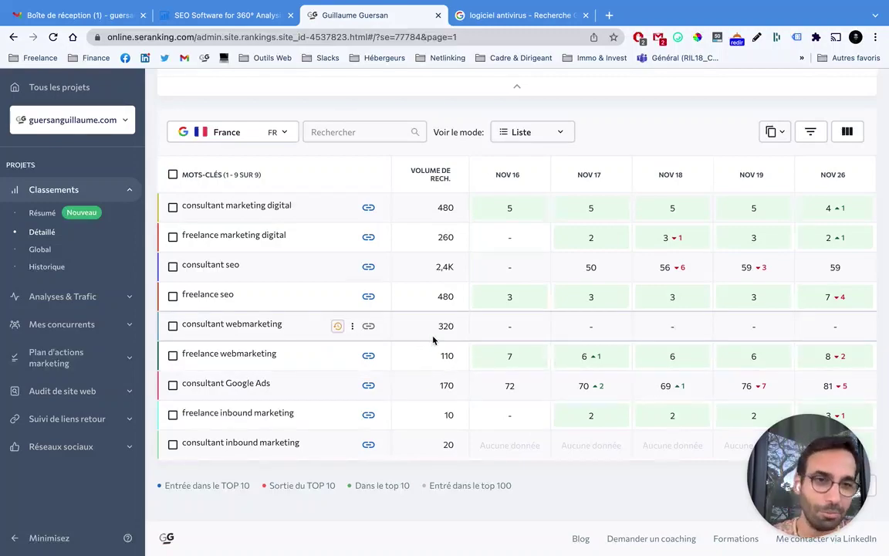
Check the Google Core Update note dated 17 Nov 2021 on the average position chart, and close it
{"action": "scroll", "coordinate": [435, 336], "scroll_direction": "up", "scroll_amount": 3}
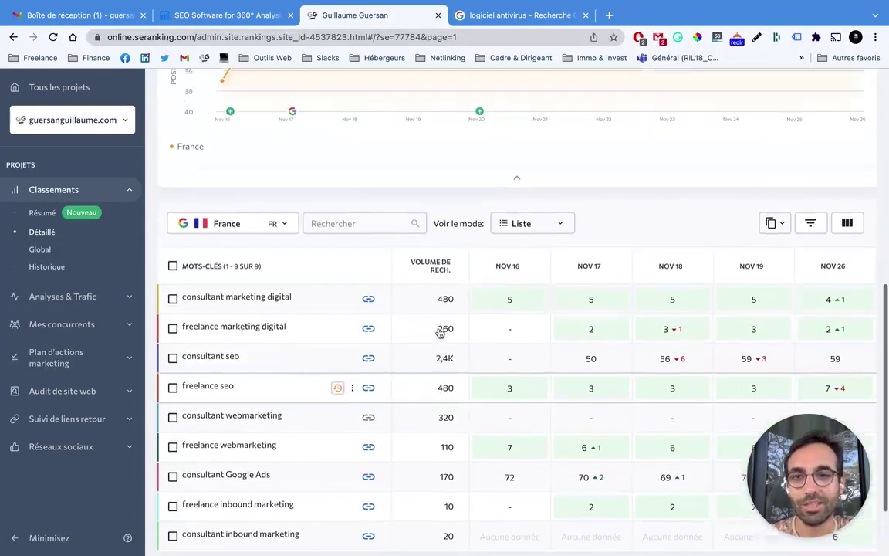
{"action": "scroll", "coordinate": [436, 330], "scroll_direction": "up", "scroll_amount": 6}
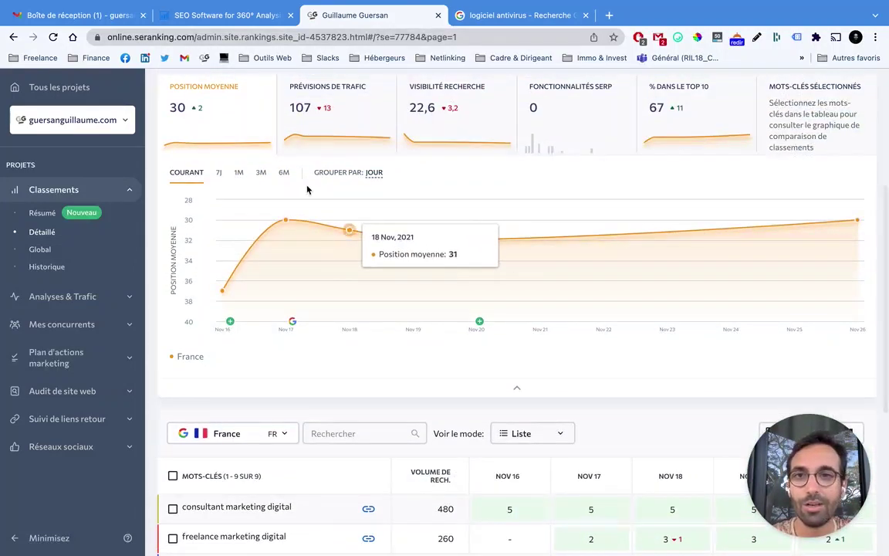
{"action": "scroll", "coordinate": [308, 189], "scroll_direction": "up", "scroll_amount": 4}
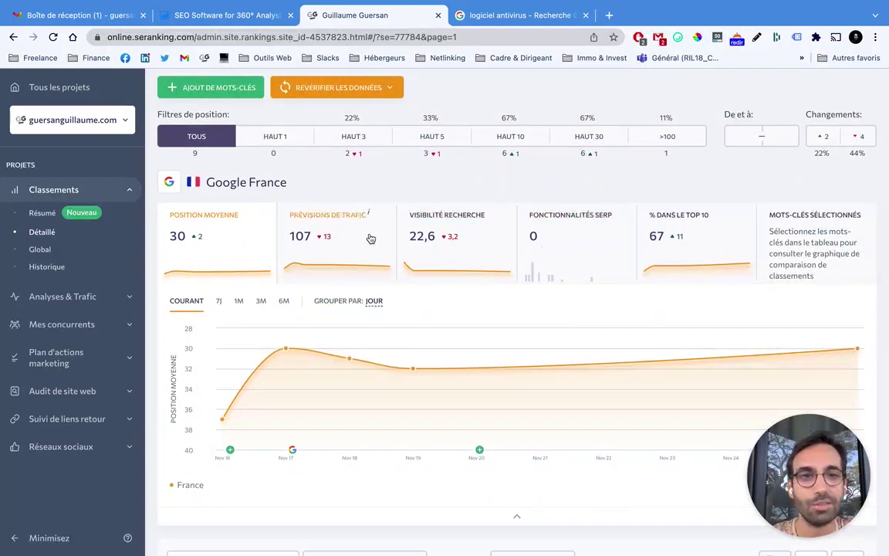
{"action": "scroll", "coordinate": [370, 339], "scroll_direction": "down", "scroll_amount": 1}
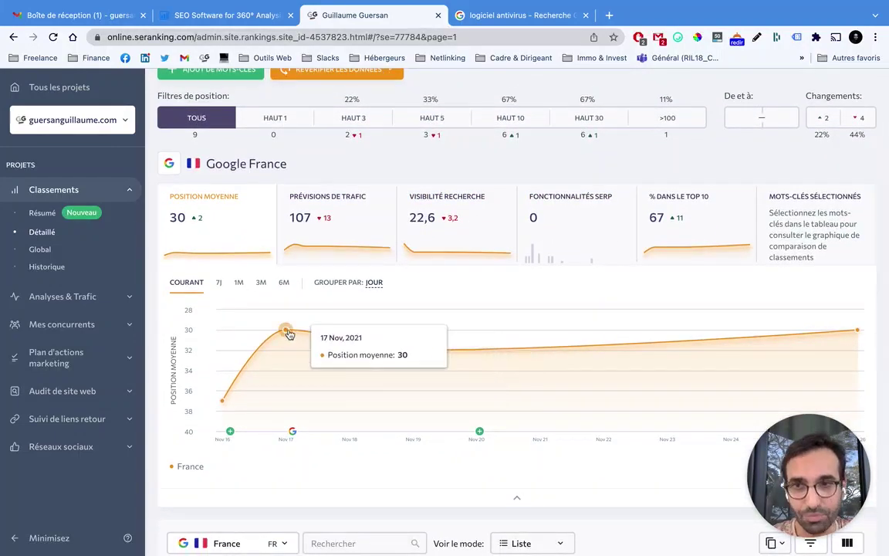
{"action": "left_click", "coordinate": [292, 433]}
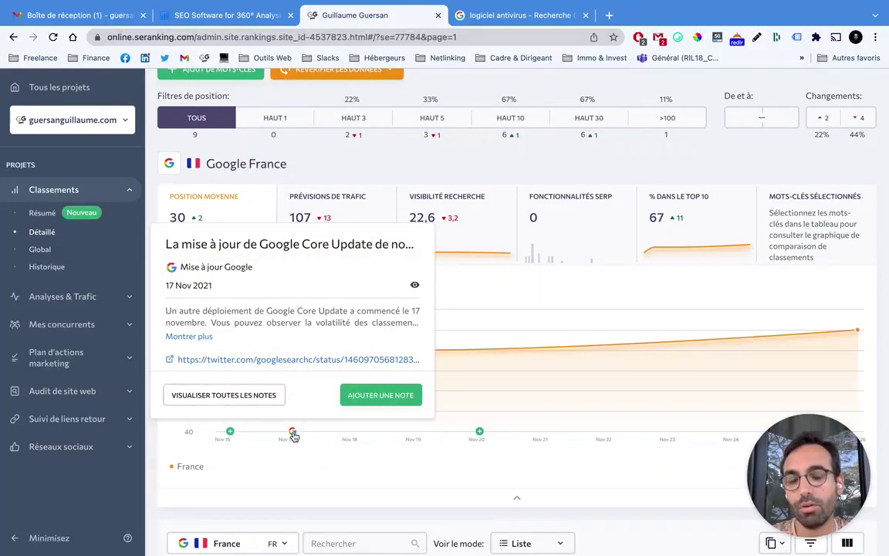
{"action": "left_click", "coordinate": [314, 455]}
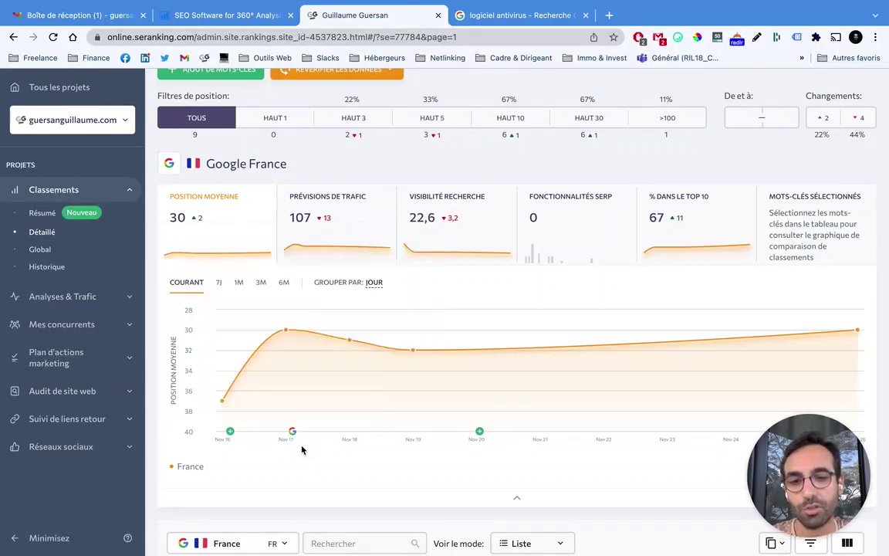
{"action": "left_click", "coordinate": [292, 434]}
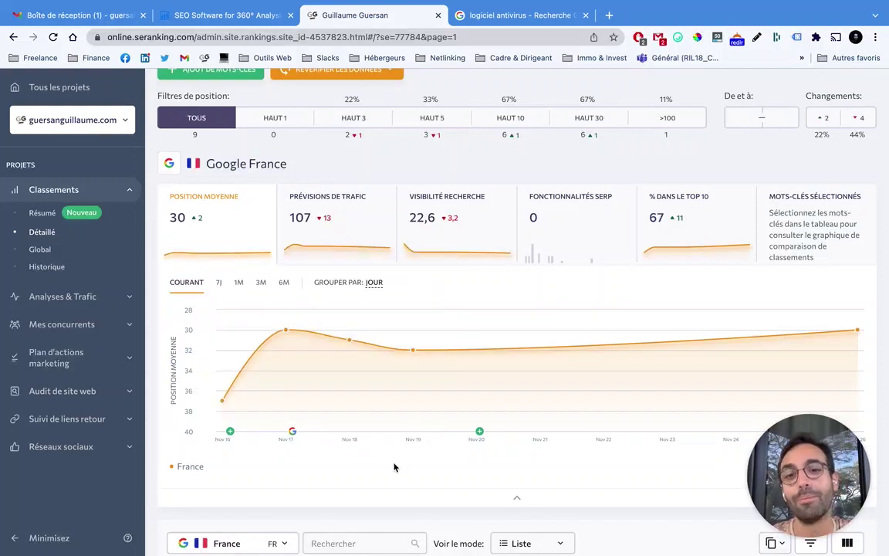
{"action": "scroll", "coordinate": [383, 463], "scroll_direction": "up", "scroll_amount": 1}
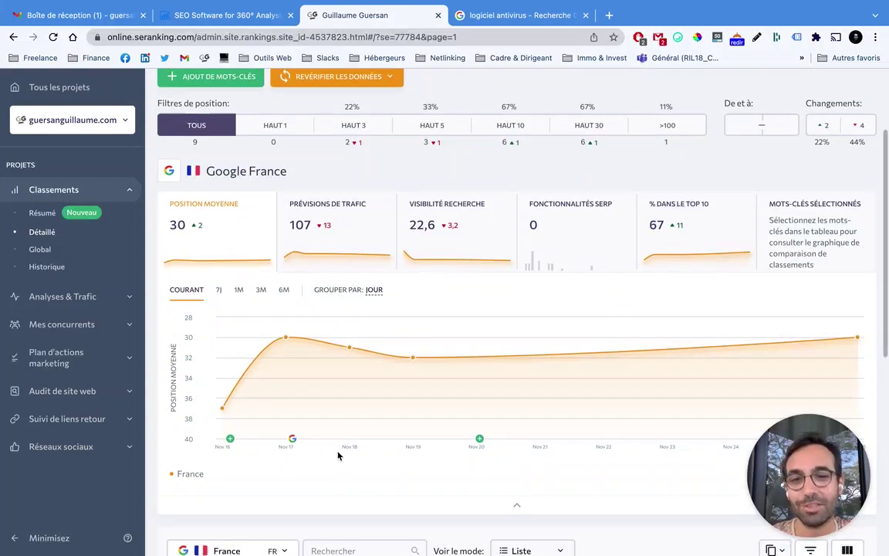
Switch to the Noun Partners project and open its Analyses & Trafic overview
{"action": "mouse_move", "coordinate": [290, 439]}
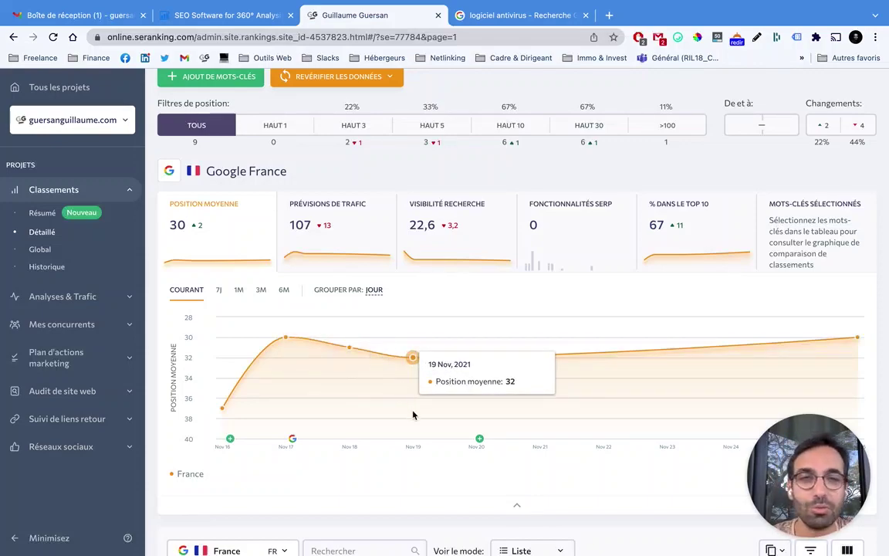
{"action": "scroll", "coordinate": [415, 401], "scroll_direction": "up", "scroll_amount": 1}
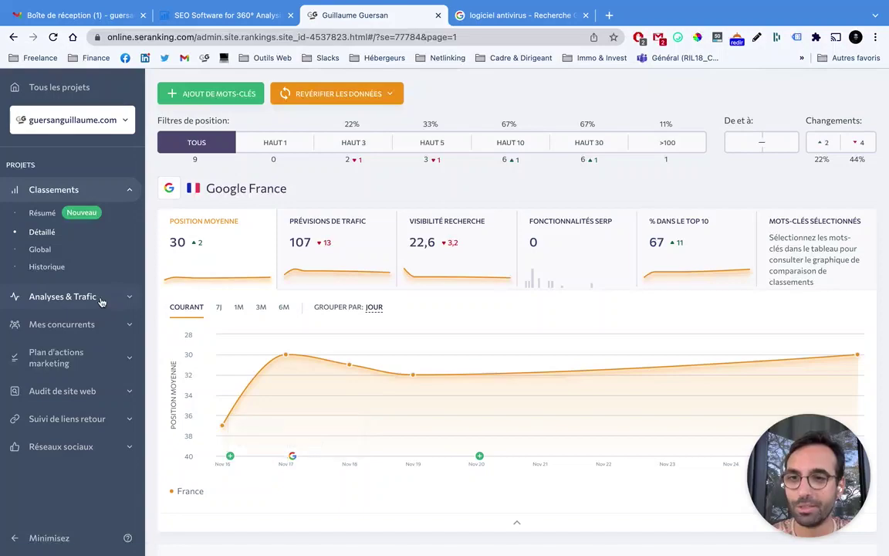
{"action": "left_click", "coordinate": [48, 122]}
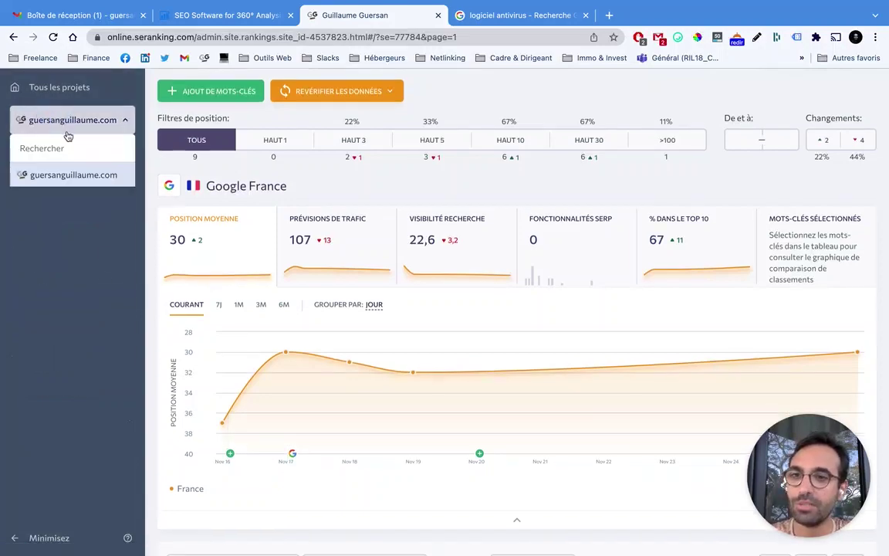
{"action": "mouse_move", "coordinate": [82, 203]}
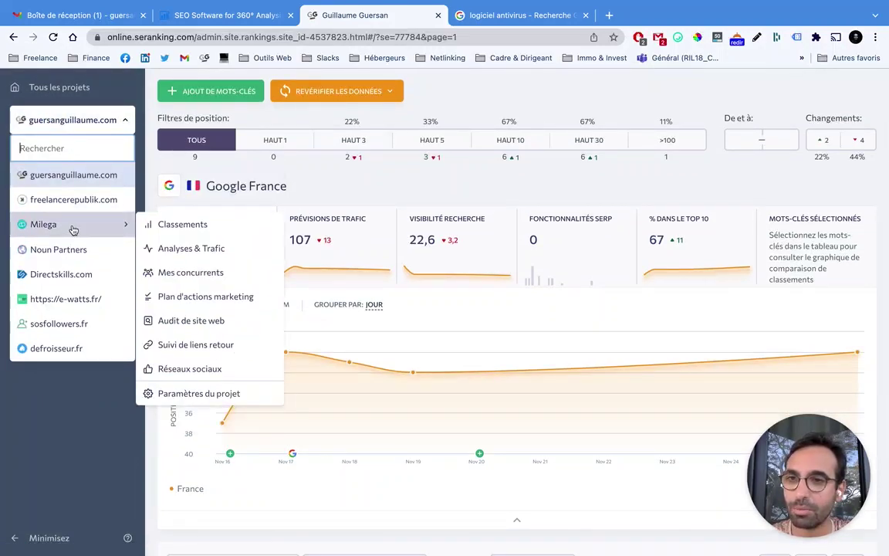
{"action": "left_click", "coordinate": [75, 252]}
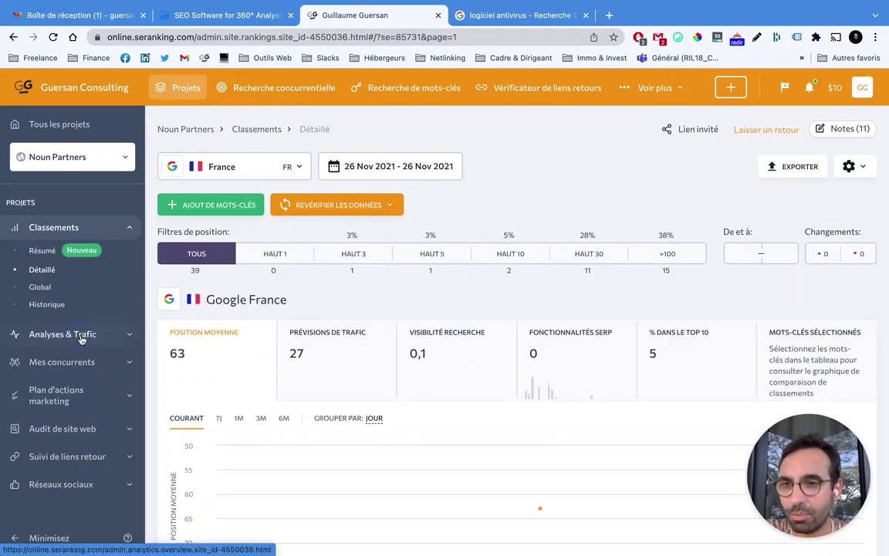
{"action": "left_click", "coordinate": [143, 328]}
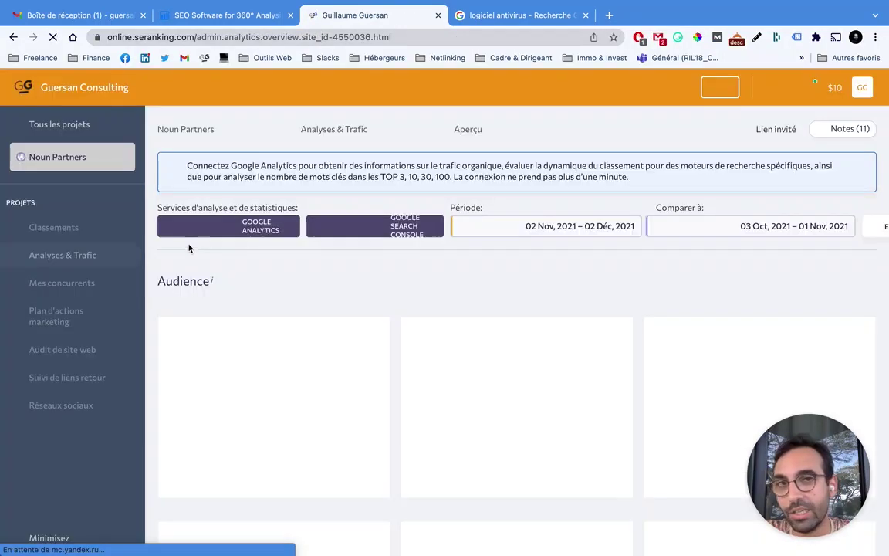
Examine the Audience metrics and charts comparing 02 Nov – 02 Déc 2021 with 03 Oct – 01 Nov 2021
{"action": "scroll", "coordinate": [479, 231], "scroll_direction": "down", "scroll_amount": 1}
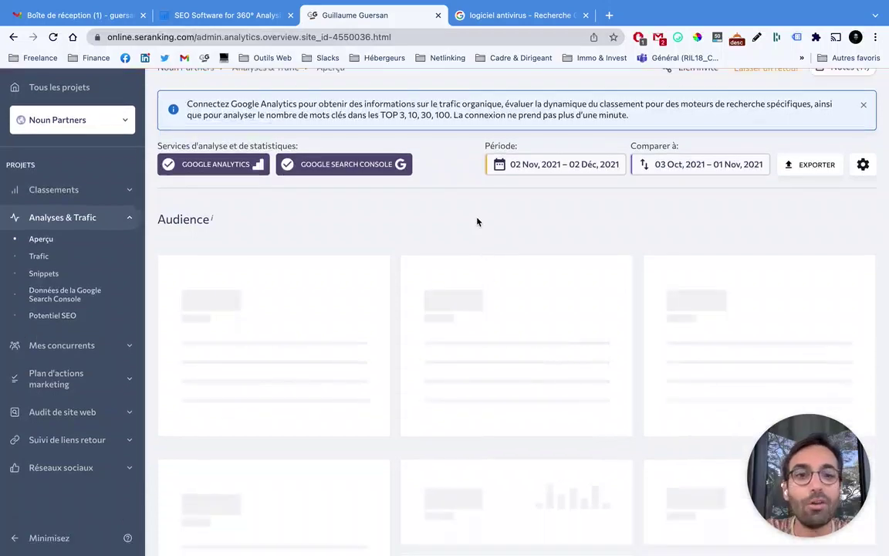
{"action": "scroll", "coordinate": [457, 232], "scroll_direction": "up", "scroll_amount": 1}
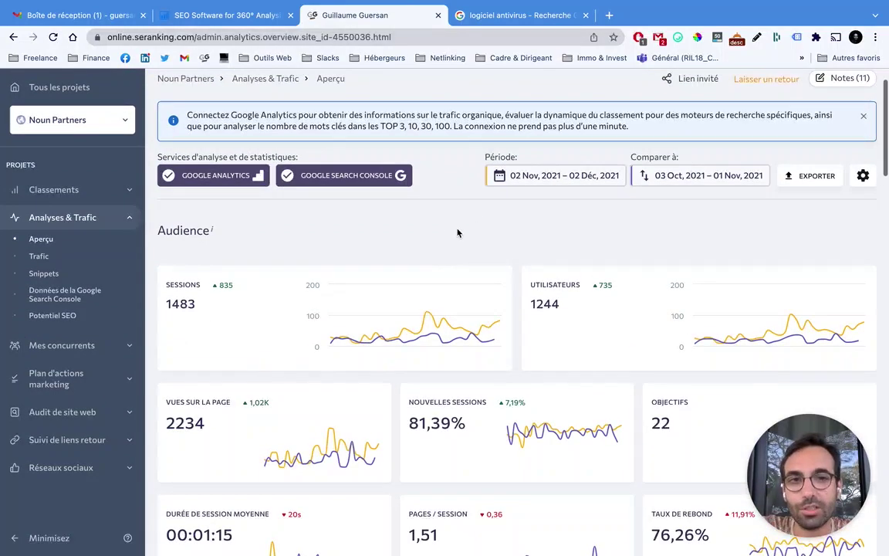
{"action": "scroll", "coordinate": [457, 232], "scroll_direction": "up", "scroll_amount": 1}
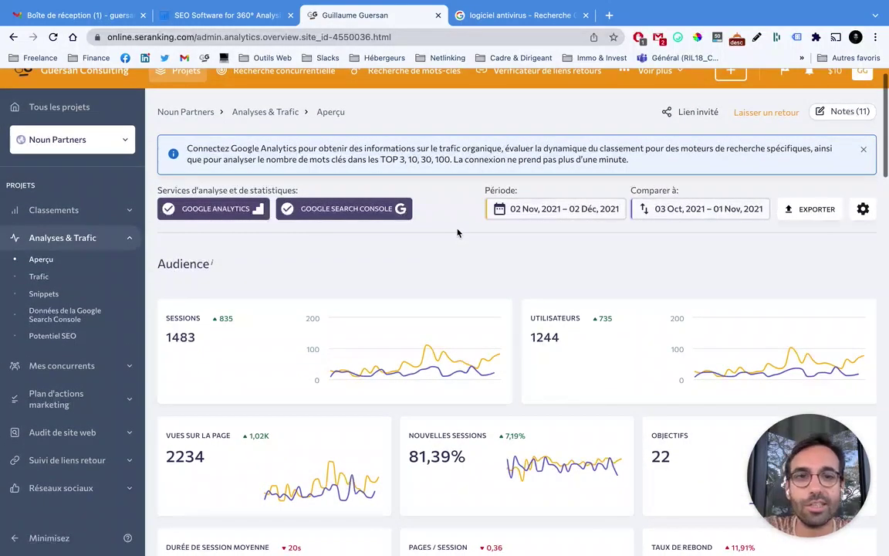
{"action": "scroll", "coordinate": [453, 234], "scroll_direction": "down", "scroll_amount": 1}
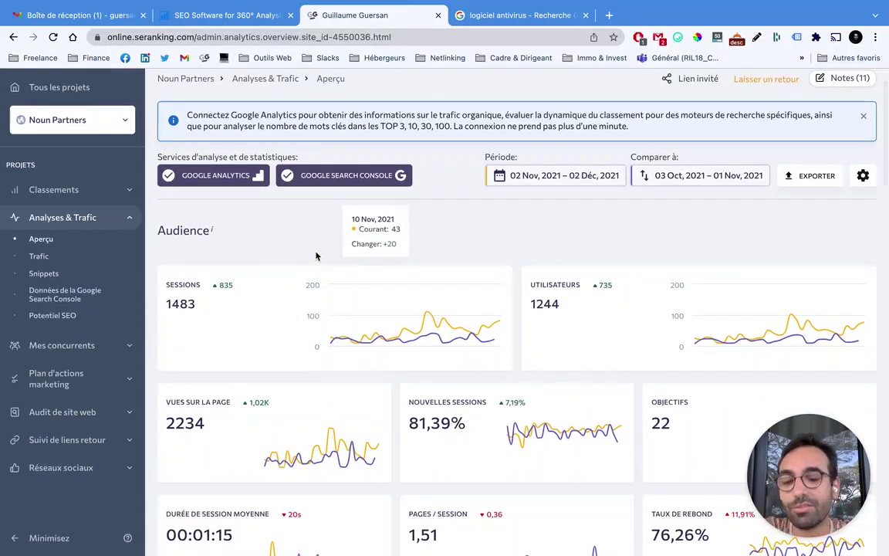
{"action": "scroll", "coordinate": [440, 246], "scroll_direction": "up", "scroll_amount": 1}
{"action": "scroll", "coordinate": [441, 245], "scroll_direction": "down", "scroll_amount": 1}
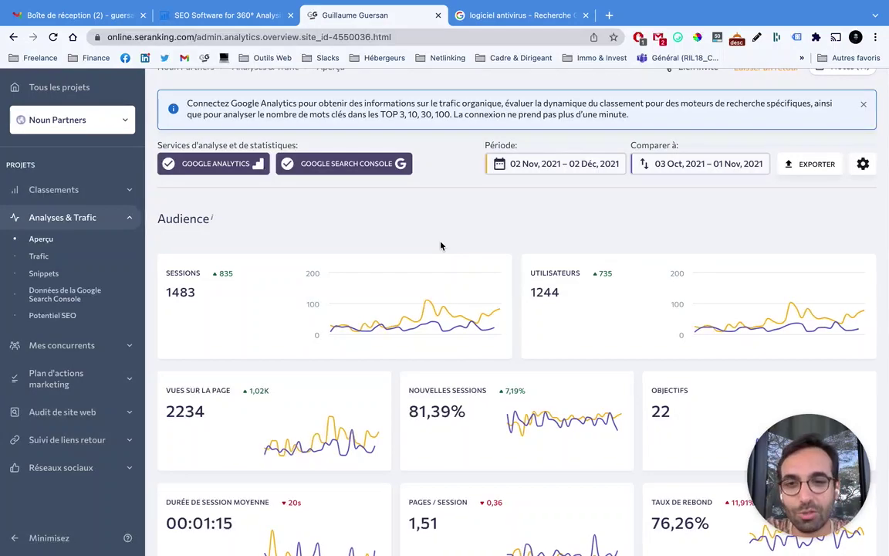
{"action": "scroll", "coordinate": [441, 245], "scroll_direction": "down", "scroll_amount": 3}
{"action": "scroll", "coordinate": [349, 258], "scroll_direction": "down", "scroll_amount": 3}
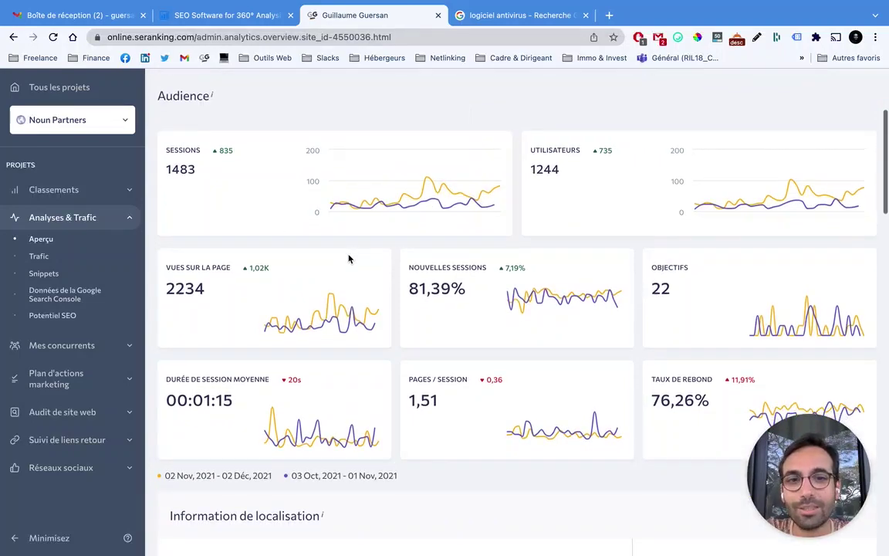
{"action": "scroll", "coordinate": [302, 268], "scroll_direction": "up", "scroll_amount": 6}
{"action": "scroll", "coordinate": [503, 318], "scroll_direction": "down", "scroll_amount": 8}
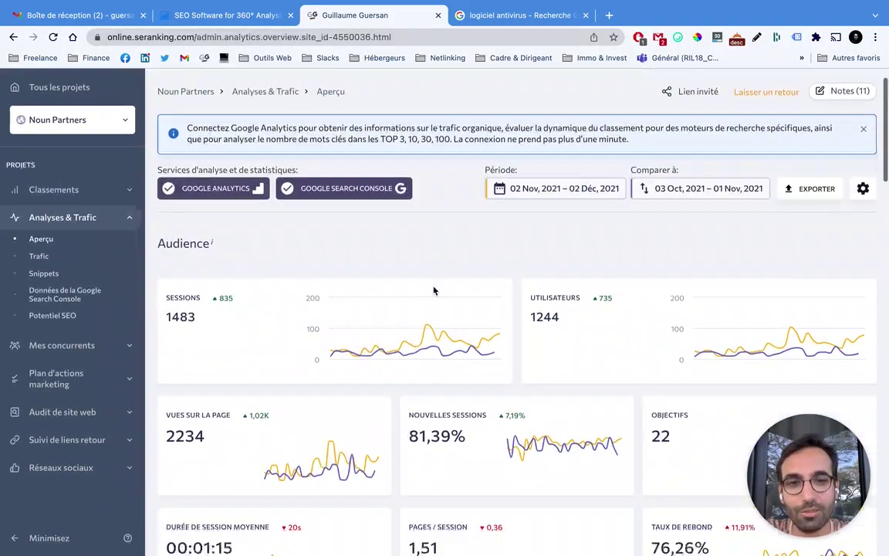
{"action": "scroll", "coordinate": [432, 286], "scroll_direction": "down", "scroll_amount": 5}
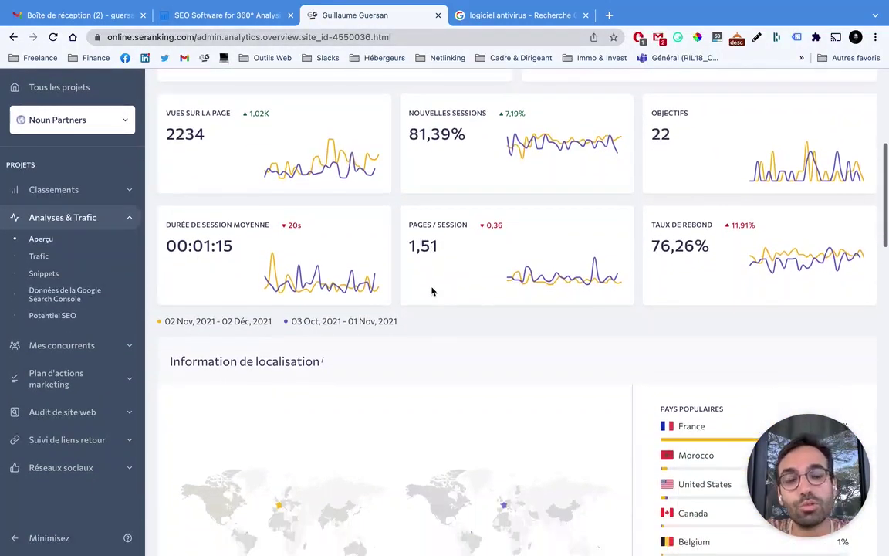
Review the overview's visitor locations, position distribution and keyword ranking tables, and return to the start of the report
{"action": "scroll", "coordinate": [446, 283], "scroll_direction": "down", "scroll_amount": 15}
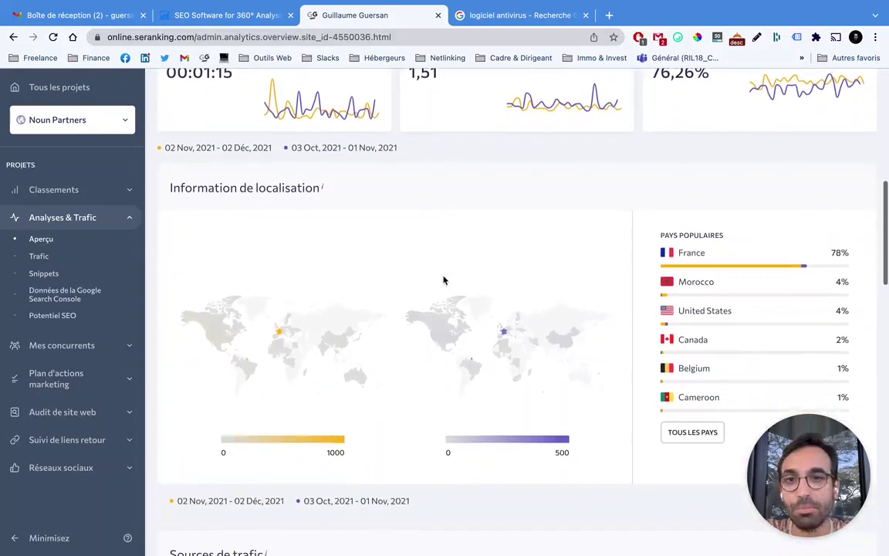
{"action": "scroll", "coordinate": [445, 280], "scroll_direction": "down", "scroll_amount": 17}
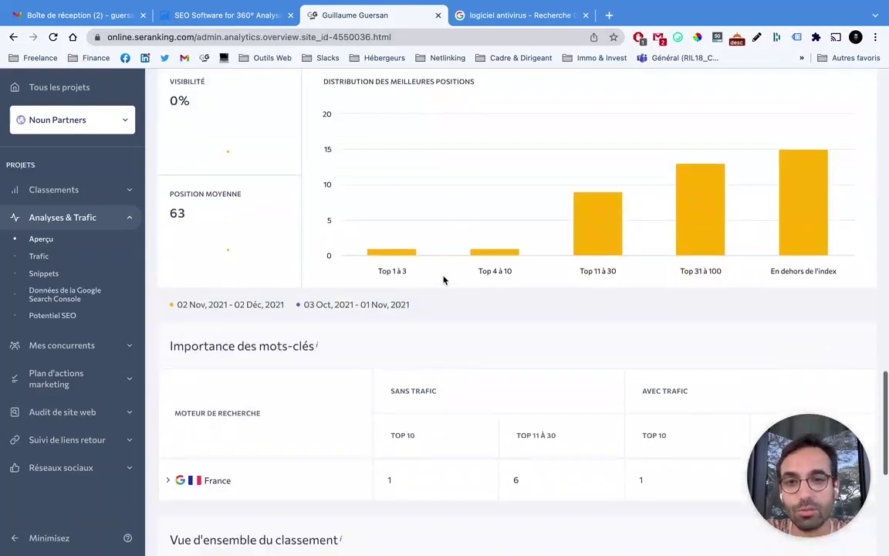
{"action": "scroll", "coordinate": [430, 286], "scroll_direction": "down", "scroll_amount": 3}
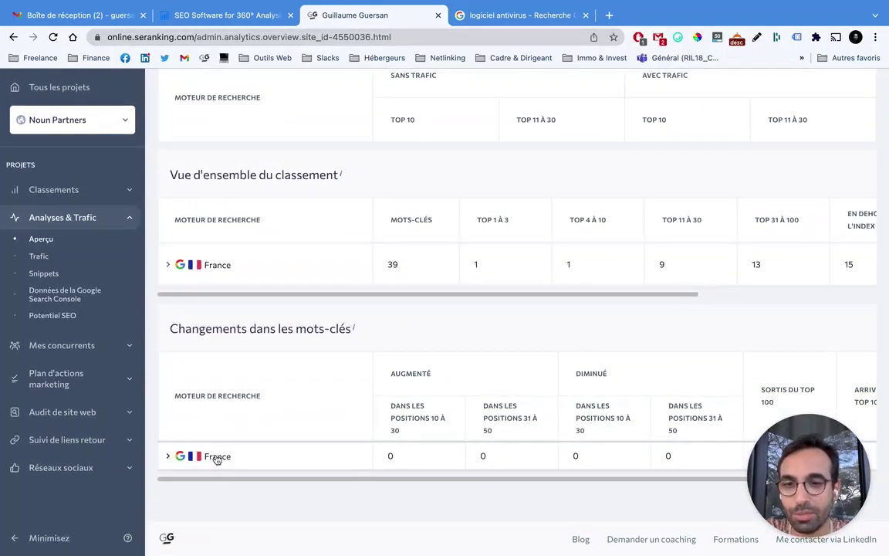
{"action": "scroll", "coordinate": [397, 362], "scroll_direction": "up", "scroll_amount": 20}
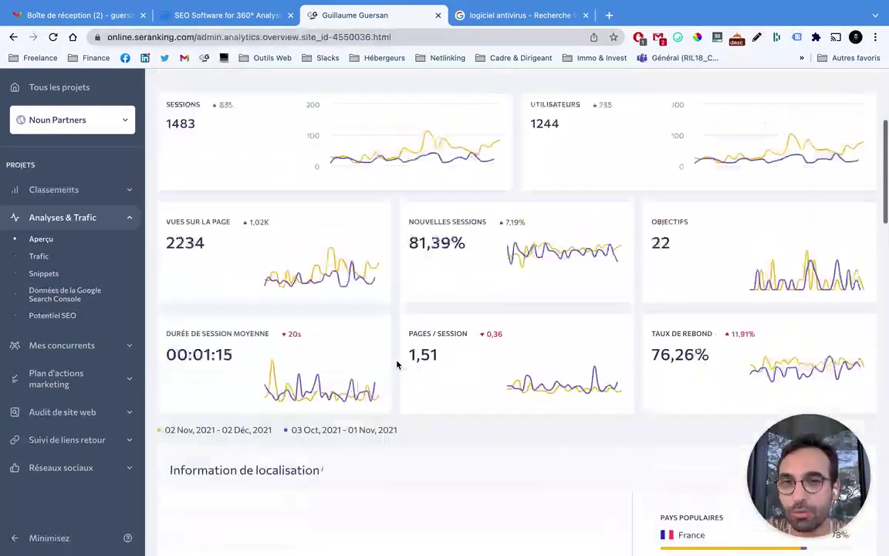
{"action": "scroll", "coordinate": [397, 362], "scroll_direction": "up", "scroll_amount": 4}
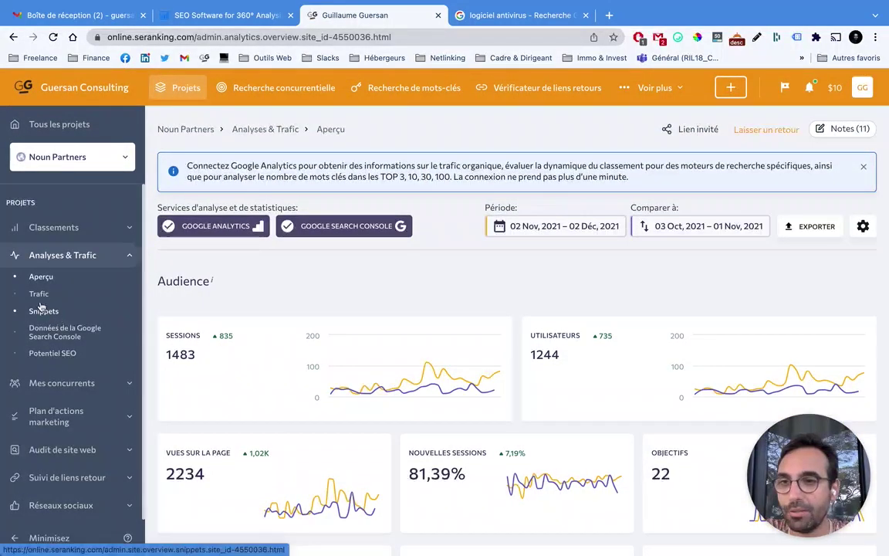
Open the Trafic report and compare sessions across the Organic Search, Referral, Direct and Social channels
{"action": "left_click", "coordinate": [39, 295]}
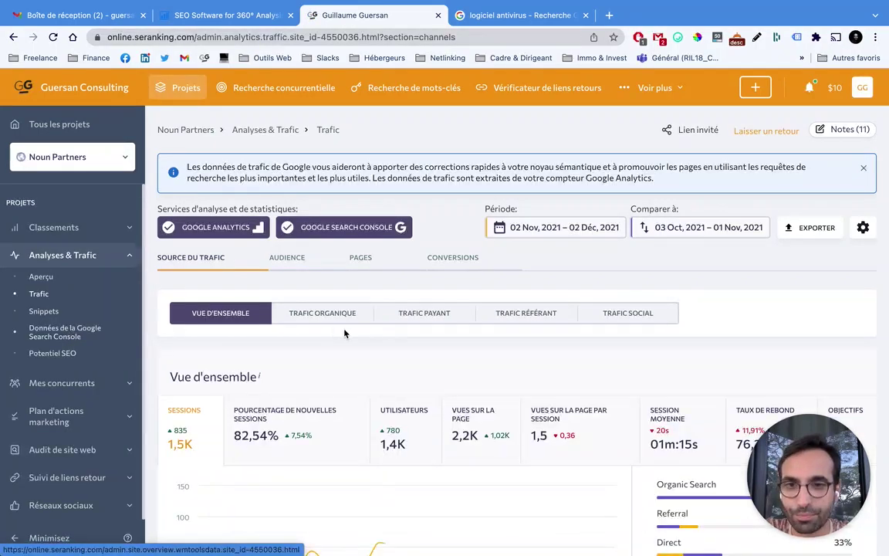
{"action": "scroll", "coordinate": [340, 332], "scroll_direction": "down", "scroll_amount": 2}
{"action": "scroll", "coordinate": [344, 333], "scroll_direction": "down", "scroll_amount": 2}
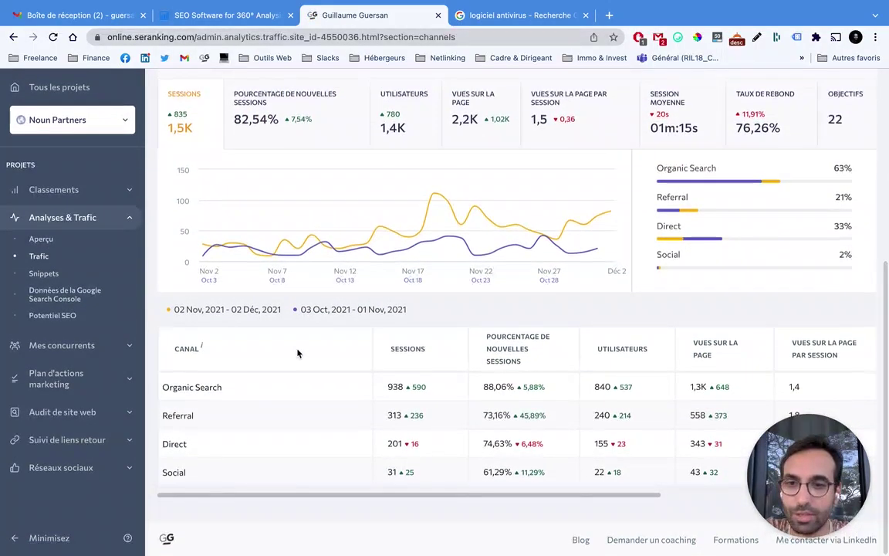
{"action": "scroll", "coordinate": [298, 354], "scroll_direction": "up", "scroll_amount": 1}
{"action": "scroll", "coordinate": [294, 353], "scroll_direction": "down", "scroll_amount": 1}
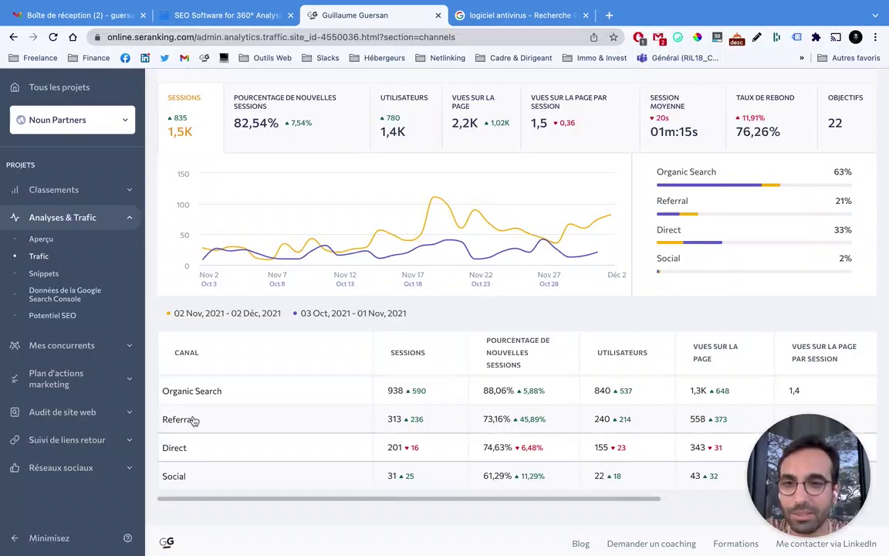
{"action": "scroll", "coordinate": [229, 397], "scroll_direction": "up", "scroll_amount": 1}
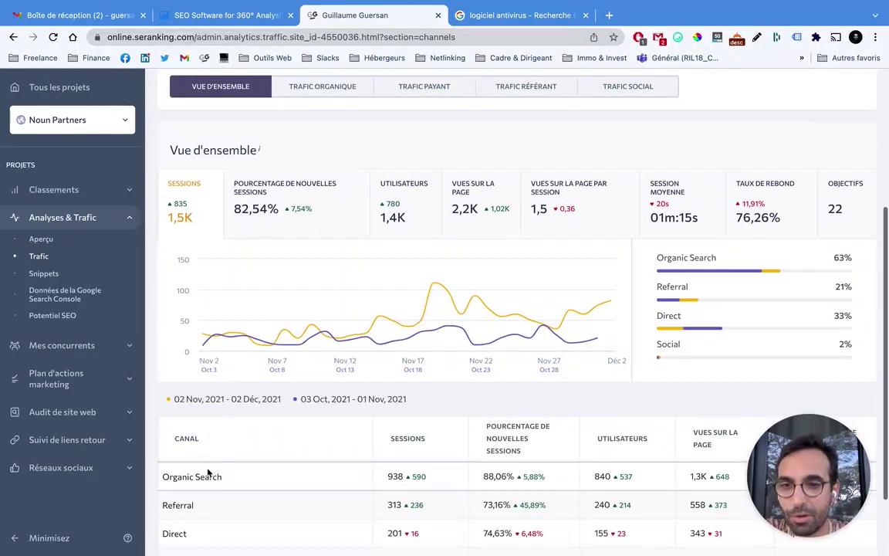
Open the Google Search Console data report and check its clicks, impressions, CTR and average position
{"action": "scroll", "coordinate": [279, 462], "scroll_direction": "up", "scroll_amount": 3}
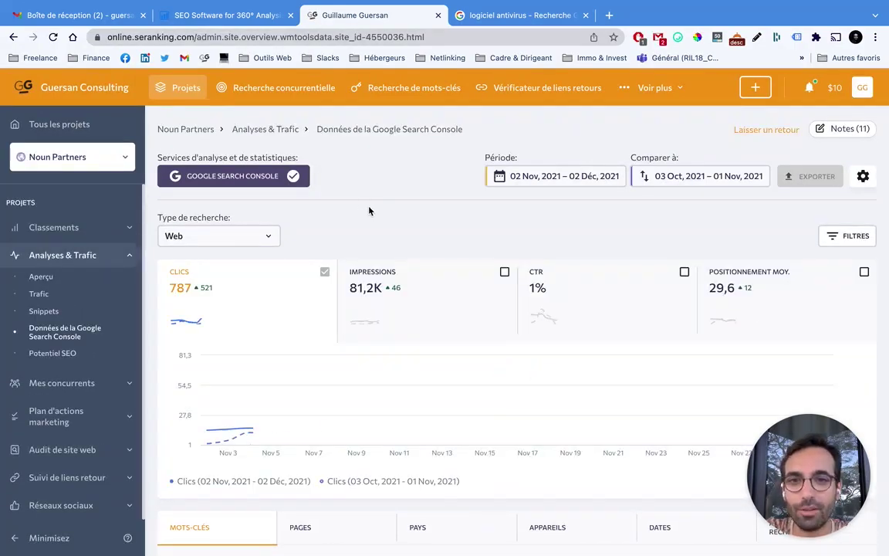
{"action": "scroll", "coordinate": [368, 212], "scroll_direction": "down", "scroll_amount": 1}
{"action": "scroll", "coordinate": [217, 257], "scroll_direction": "down", "scroll_amount": 1}
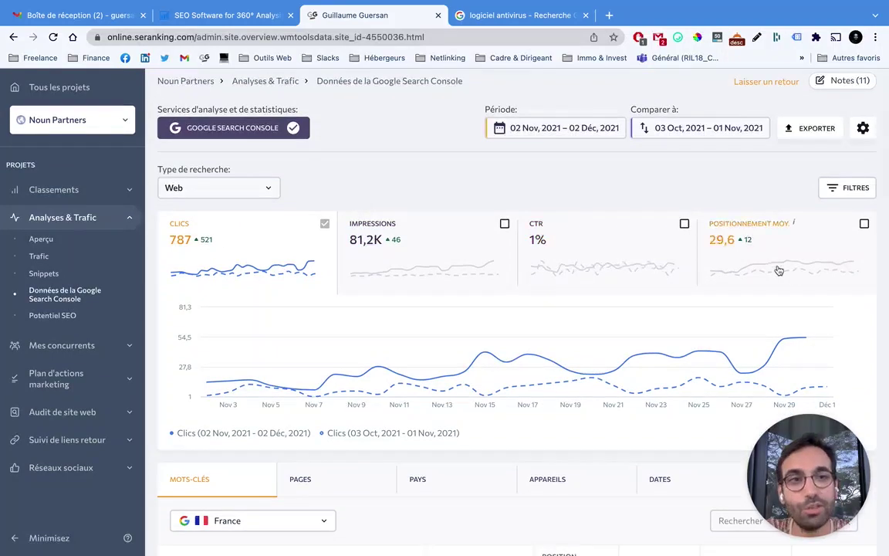
{"action": "scroll", "coordinate": [396, 161], "scroll_direction": "down", "scroll_amount": 1}
{"action": "scroll", "coordinate": [622, 221], "scroll_direction": "up", "scroll_amount": 1}
Examine the Google France keyword table's tracked positions, average positions, clicks, impressions and CTR
{"action": "scroll", "coordinate": [621, 220], "scroll_direction": "down", "scroll_amount": 8}
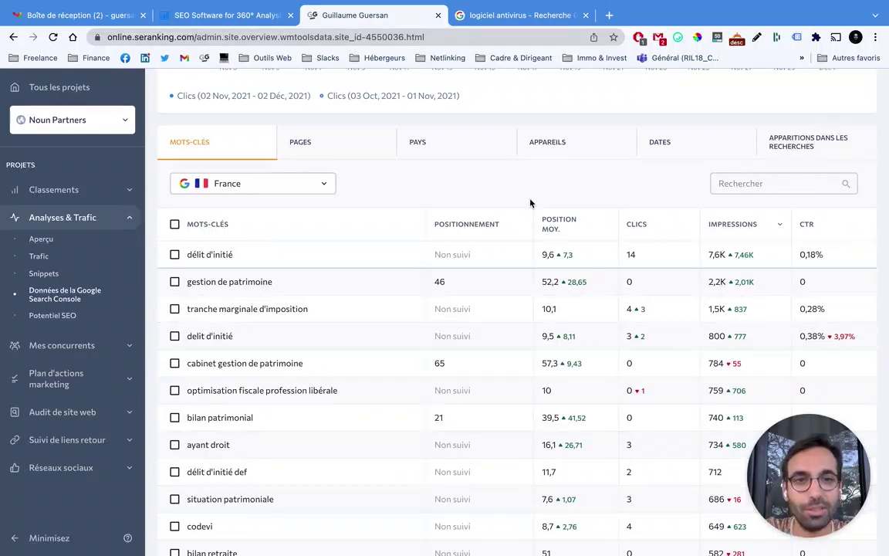
{"action": "scroll", "coordinate": [299, 325], "scroll_direction": "down", "scroll_amount": 2}
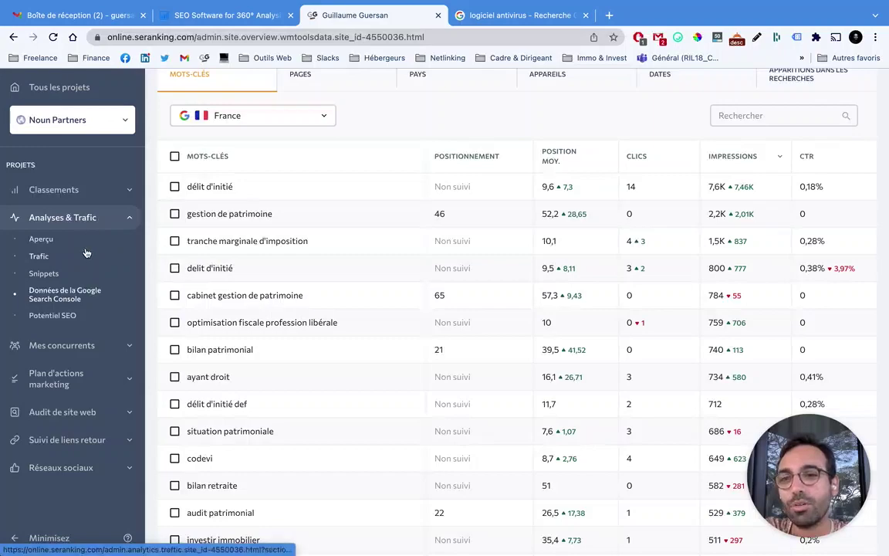
{"action": "scroll", "coordinate": [313, 254], "scroll_direction": "up", "scroll_amount": 1}
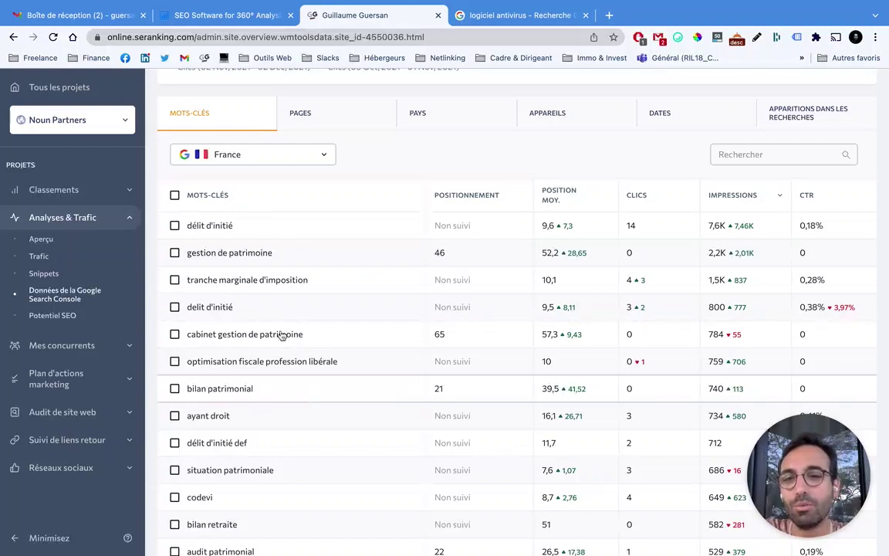
{"action": "scroll", "coordinate": [363, 378], "scroll_direction": "down", "scroll_amount": 2}
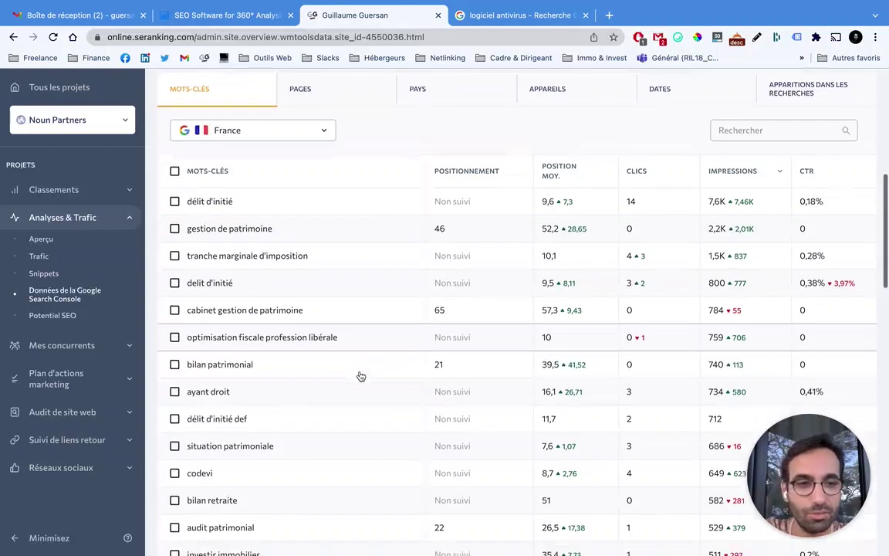
{"action": "scroll", "coordinate": [332, 290], "scroll_direction": "down", "scroll_amount": 3}
{"action": "scroll", "coordinate": [220, 293], "scroll_direction": "up", "scroll_amount": 6}
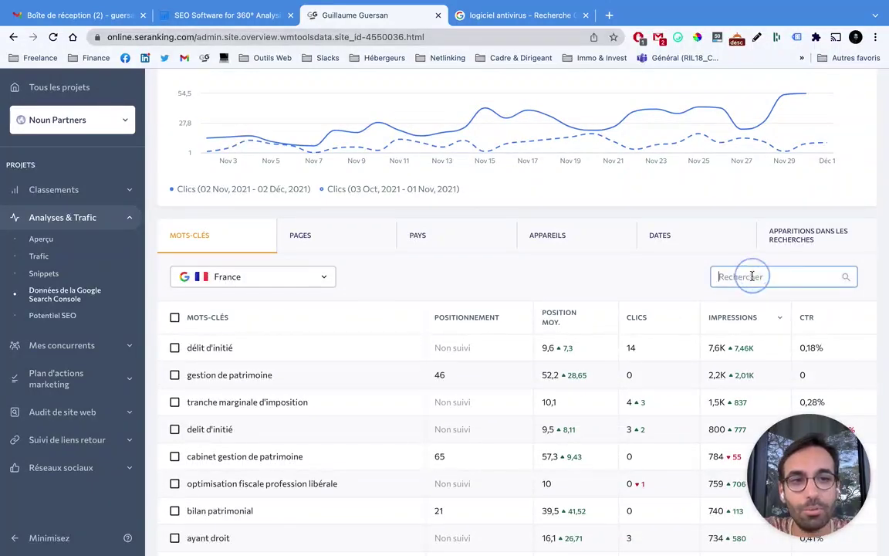
{"action": "scroll", "coordinate": [399, 336], "scroll_direction": "up", "scroll_amount": 1}
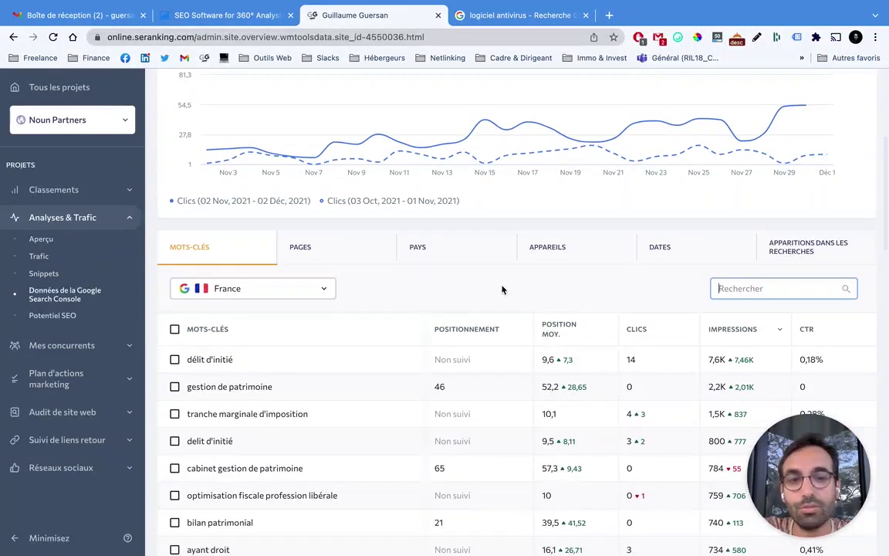
Open the Concurrents ajoutés report and compare keyword positions of tacotax.fr, kacius.fr, agorafinance.fr, cpgestion.com and Noun Partners
{"action": "scroll", "coordinate": [469, 294], "scroll_direction": "up", "scroll_amount": 3}
{"action": "scroll", "coordinate": [345, 323], "scroll_direction": "up", "scroll_amount": 5}
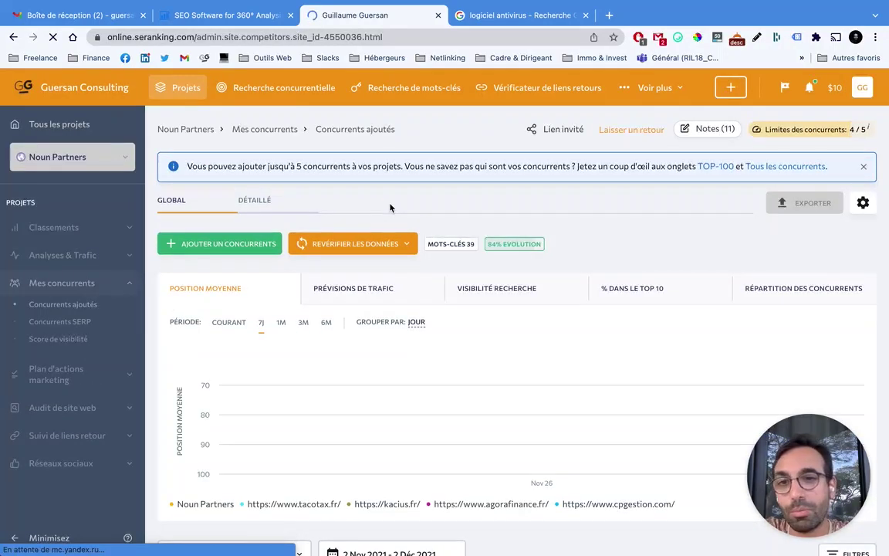
{"action": "scroll", "coordinate": [383, 240], "scroll_direction": "down", "scroll_amount": 3}
{"action": "scroll", "coordinate": [382, 240], "scroll_direction": "down", "scroll_amount": 4}
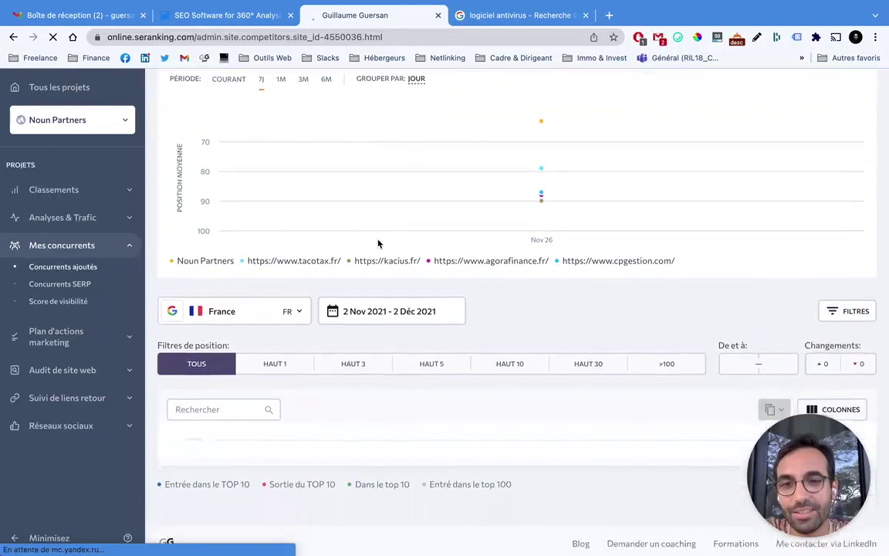
{"action": "scroll", "coordinate": [354, 354], "scroll_direction": "down", "scroll_amount": 6}
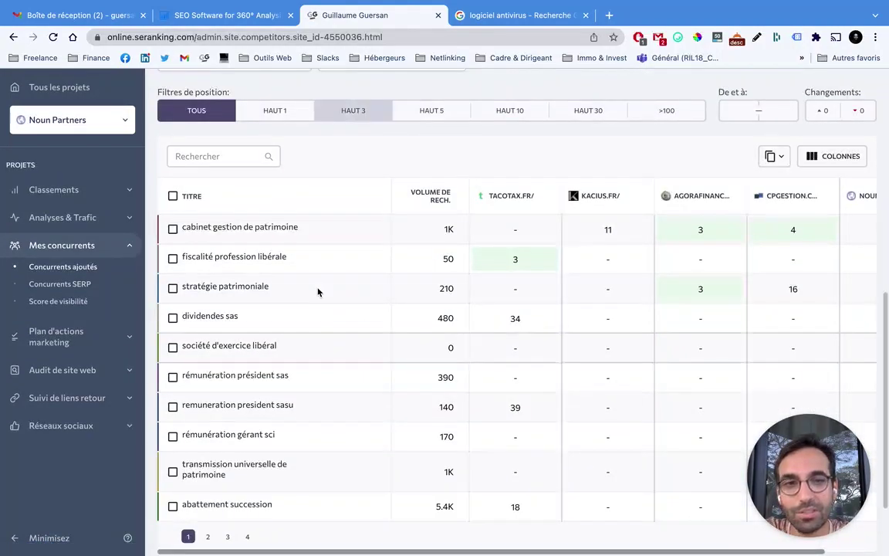
{"action": "scroll", "coordinate": [764, 232], "scroll_direction": "right", "scroll_amount": 2}
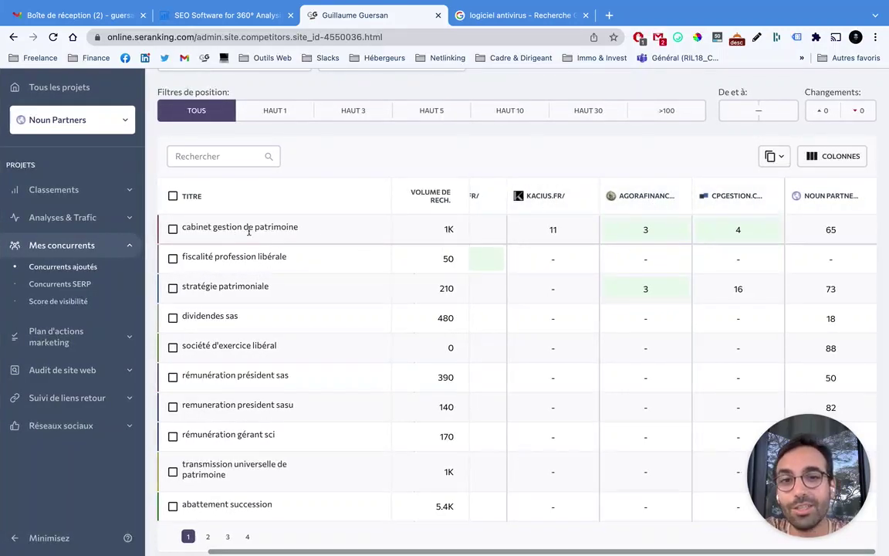
Compare the competitors' positions with Noun Partners for "cabinet gestion de patrimoine", "fiscalité profession libérale" and "stratégie patrimoniale" in the keyword table
{"action": "scroll", "coordinate": [554, 240], "scroll_direction": "left", "scroll_amount": 2}
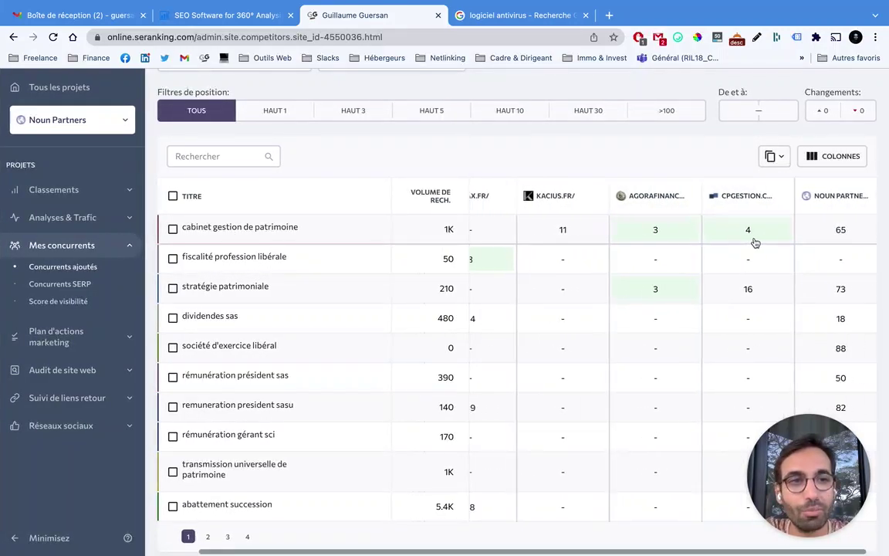
{"action": "scroll", "coordinate": [698, 247], "scroll_direction": "right", "scroll_amount": 2}
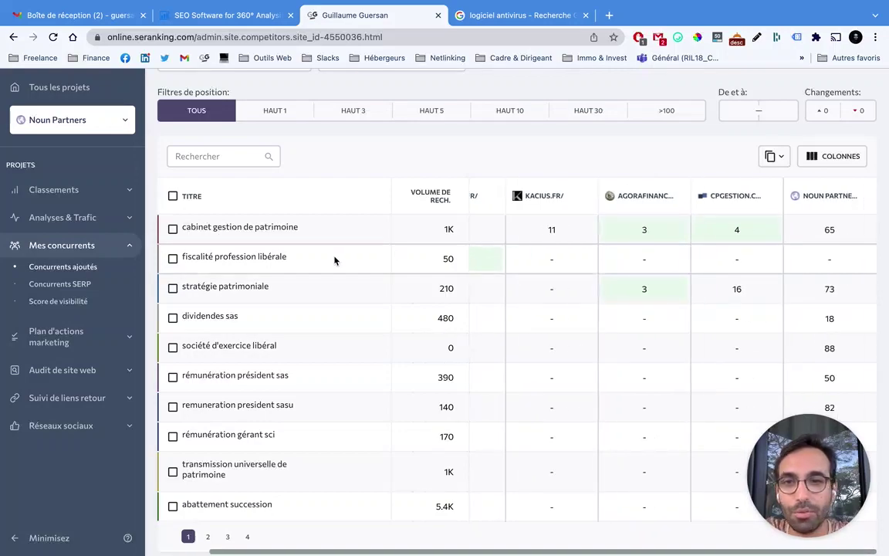
{"action": "scroll", "coordinate": [339, 259], "scroll_direction": "left", "scroll_amount": 2}
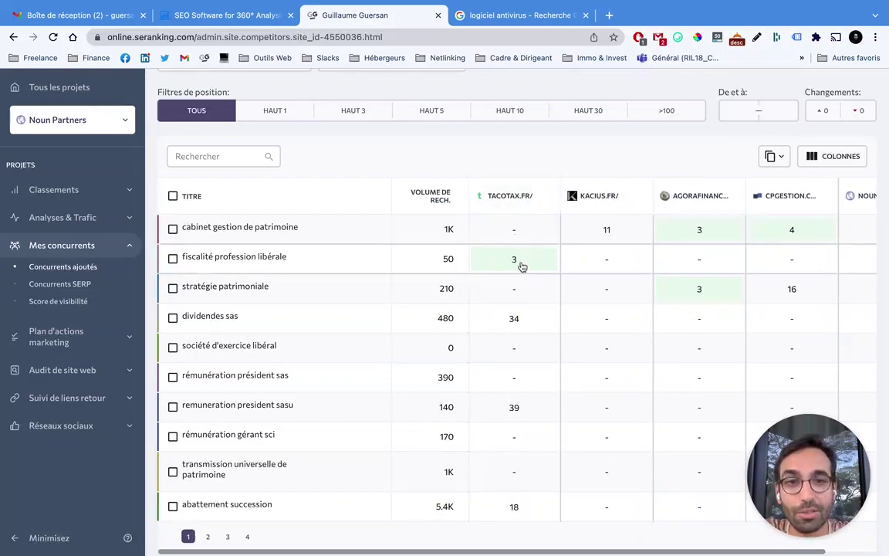
{"action": "scroll", "coordinate": [519, 266], "scroll_direction": "right", "scroll_amount": 2}
{"action": "scroll", "coordinate": [372, 254], "scroll_direction": "left", "scroll_amount": 2}
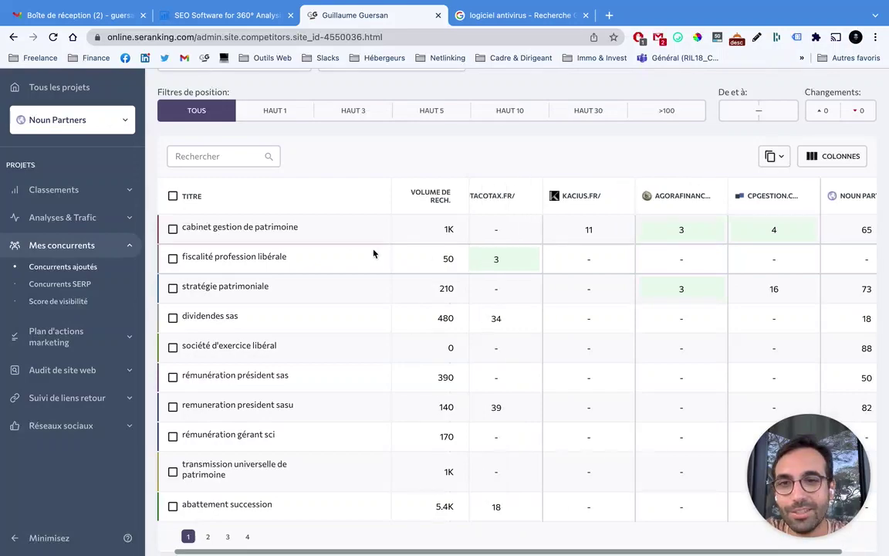
{"action": "scroll", "coordinate": [511, 244], "scroll_direction": "right", "scroll_amount": 2}
{"action": "scroll", "coordinate": [795, 241], "scroll_direction": "left", "scroll_amount": 2}
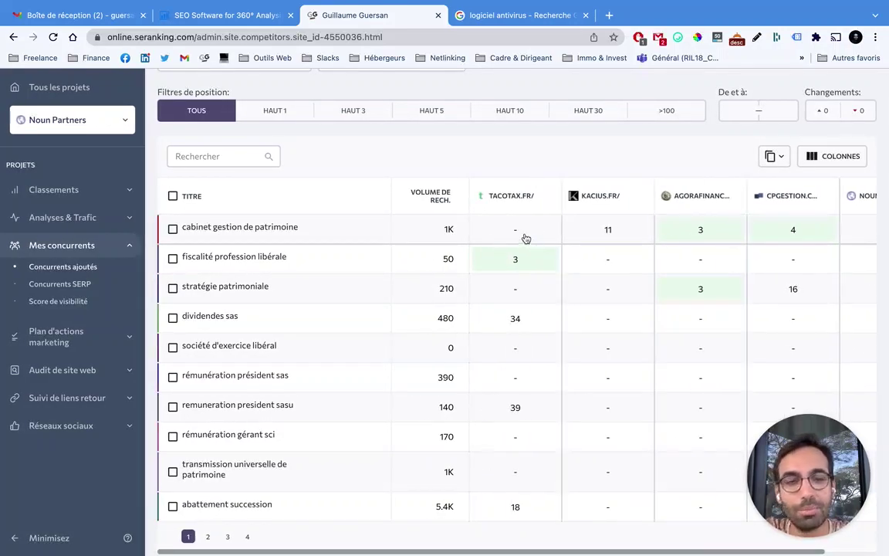
{"action": "scroll", "coordinate": [632, 230], "scroll_direction": "right", "scroll_amount": 1}
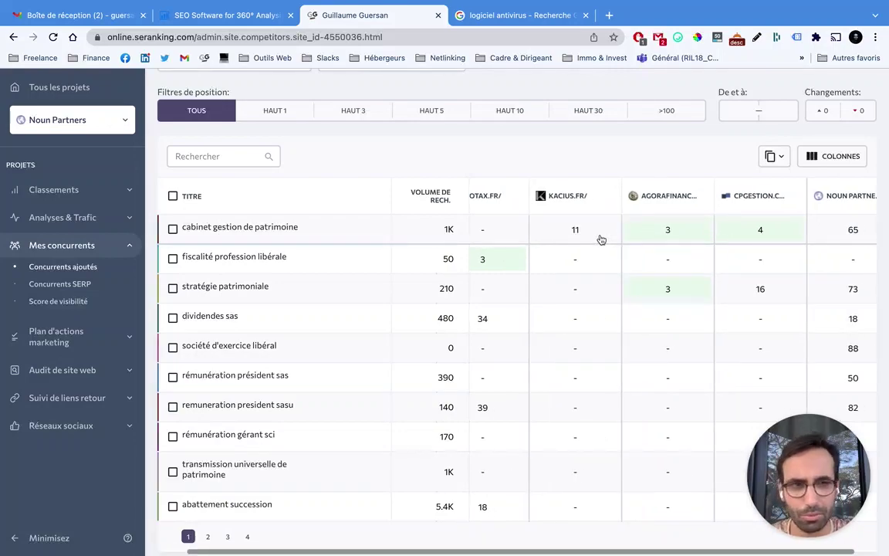
Review the Position moyenne chart comparing Noun Partners with its added competitors over the 7-day period
{"action": "scroll", "coordinate": [606, 245], "scroll_direction": "up", "scroll_amount": 5}
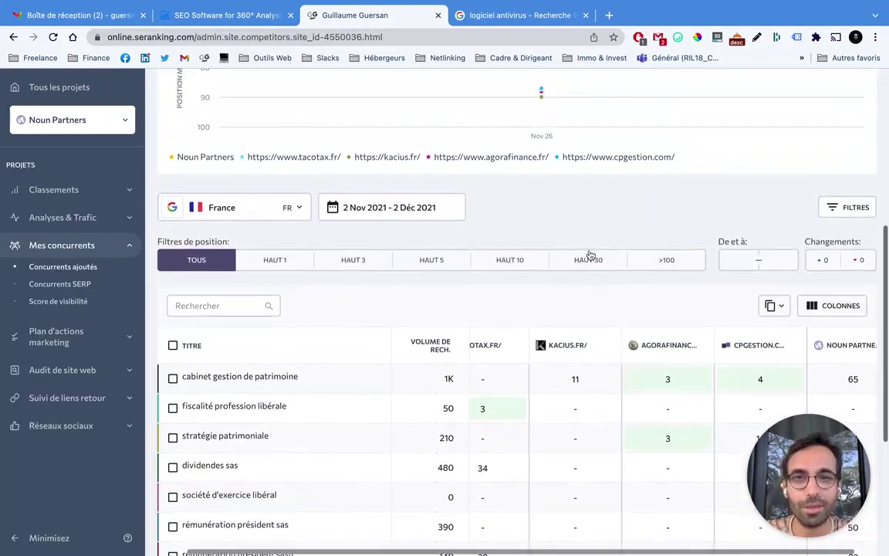
{"action": "scroll", "coordinate": [559, 369], "scroll_direction": "up", "scroll_amount": 1}
{"action": "scroll", "coordinate": [564, 383], "scroll_direction": "down", "scroll_amount": 1}
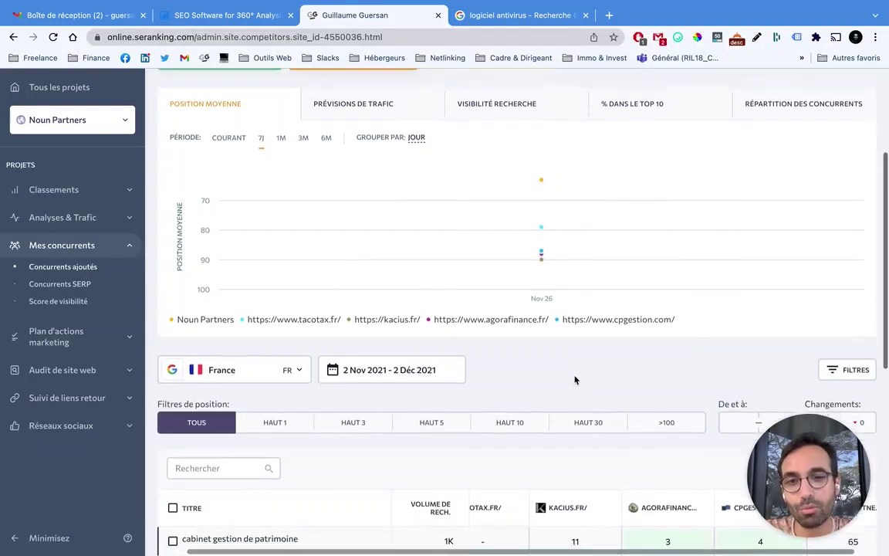
{"action": "scroll", "coordinate": [555, 369], "scroll_direction": "down", "scroll_amount": 1}
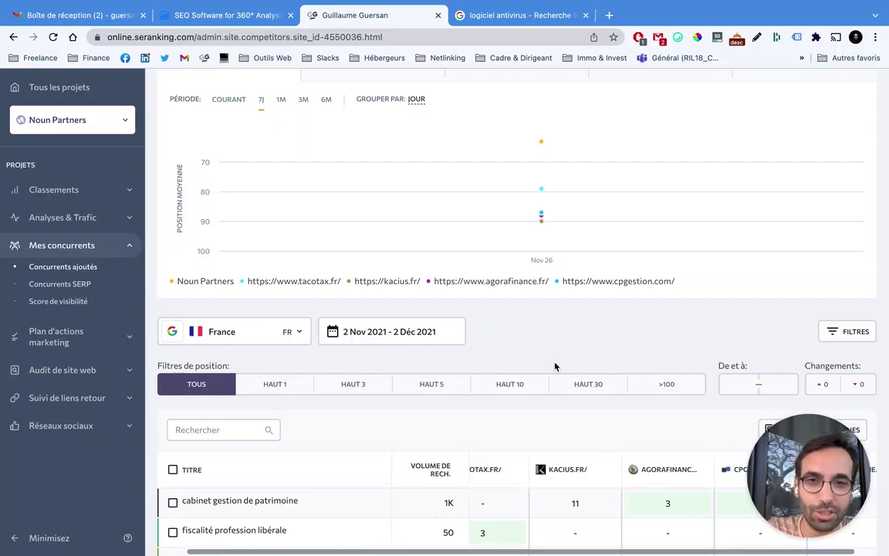
{"action": "scroll", "coordinate": [552, 365], "scroll_direction": "up", "scroll_amount": 1}
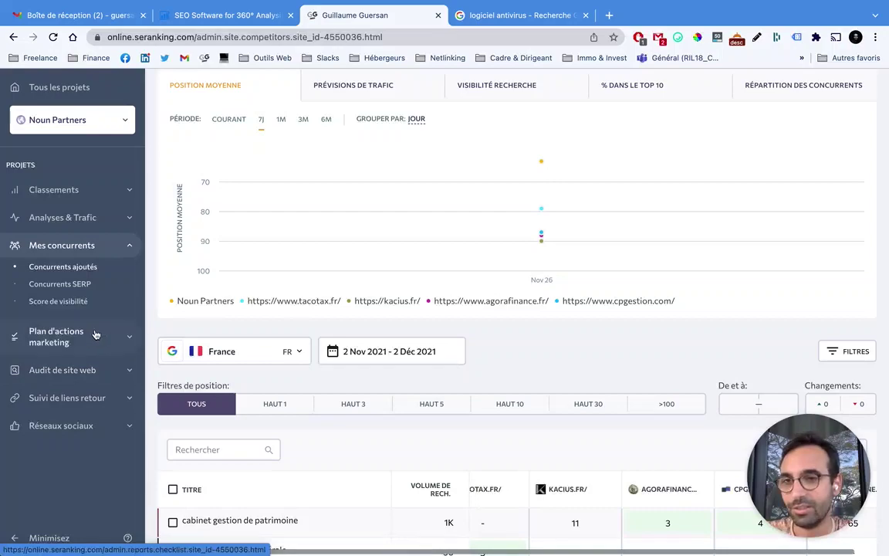
{"action": "scroll", "coordinate": [106, 318], "scroll_direction": "up", "scroll_amount": 1}
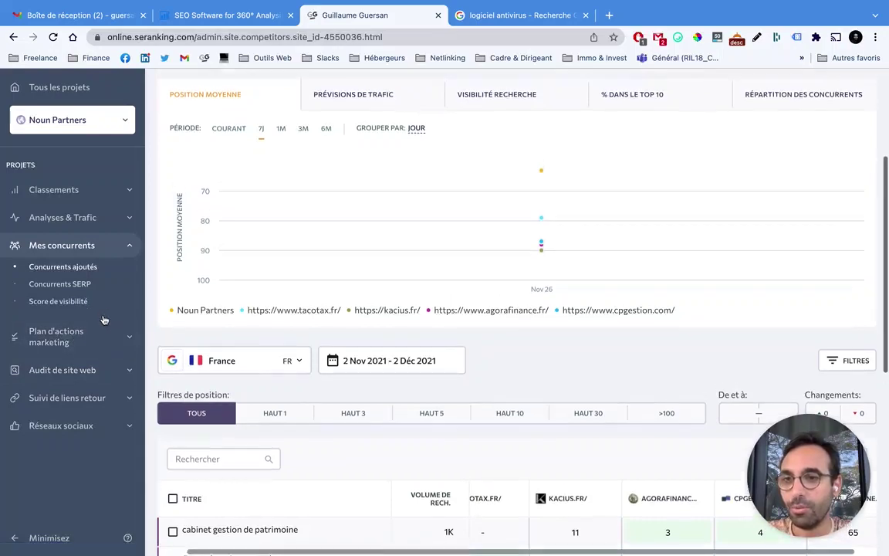
Open the Plan d'actions marketing task list for Noun Partners and review its progress by task category
{"action": "left_click", "coordinate": [73, 338]}
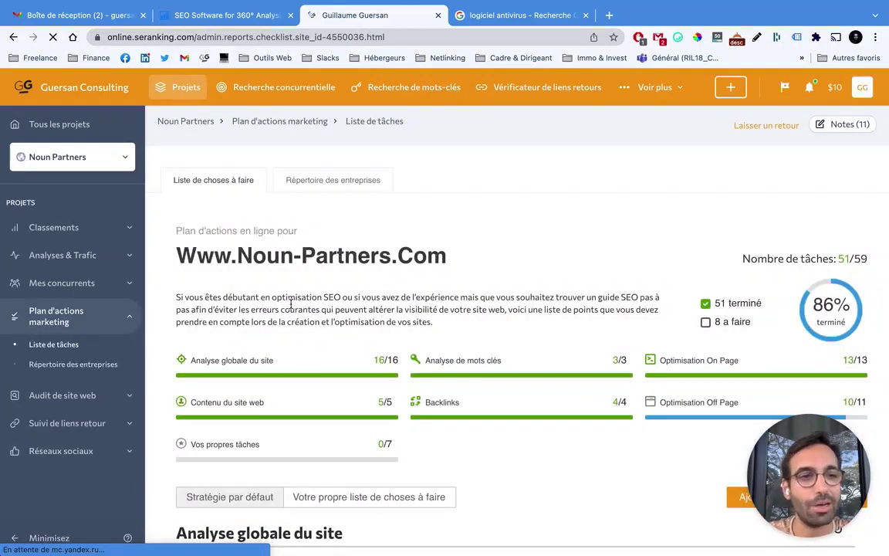
{"action": "scroll", "coordinate": [291, 305], "scroll_direction": "down", "scroll_amount": 3}
{"action": "scroll", "coordinate": [293, 309], "scroll_direction": "up", "scroll_amount": 2}
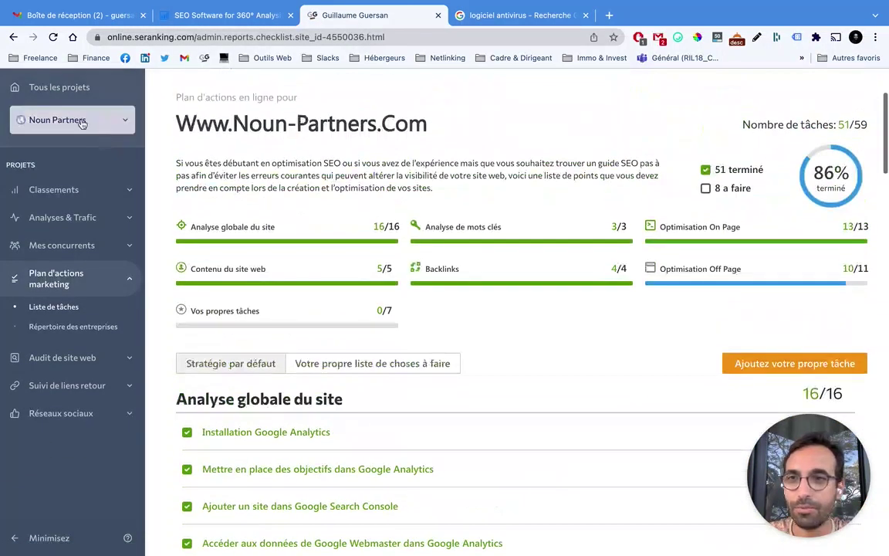
Switch to the Milega project and examine the Analyse globale du site tasks in its marketing action plan
{"action": "left_click", "coordinate": [82, 121]}
{"action": "left_click", "coordinate": [72, 226]}
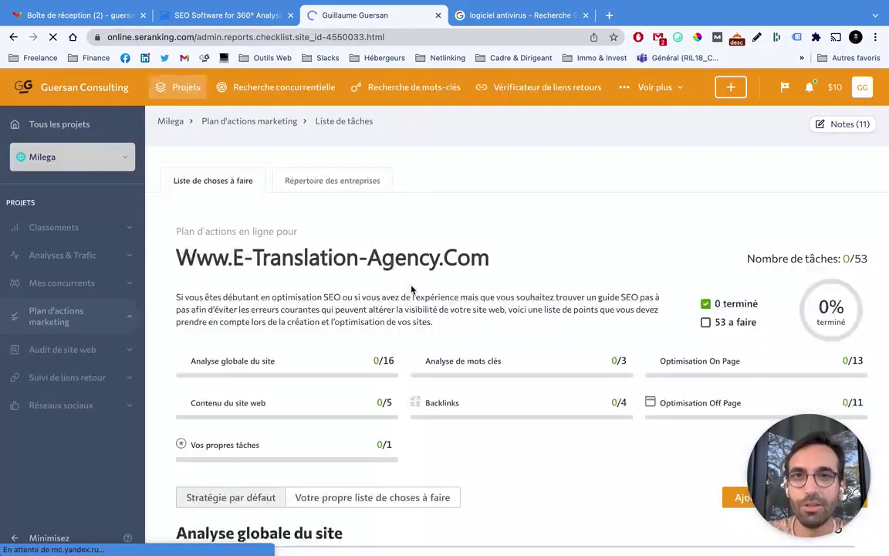
{"action": "scroll", "coordinate": [351, 239], "scroll_direction": "down", "scroll_amount": 5}
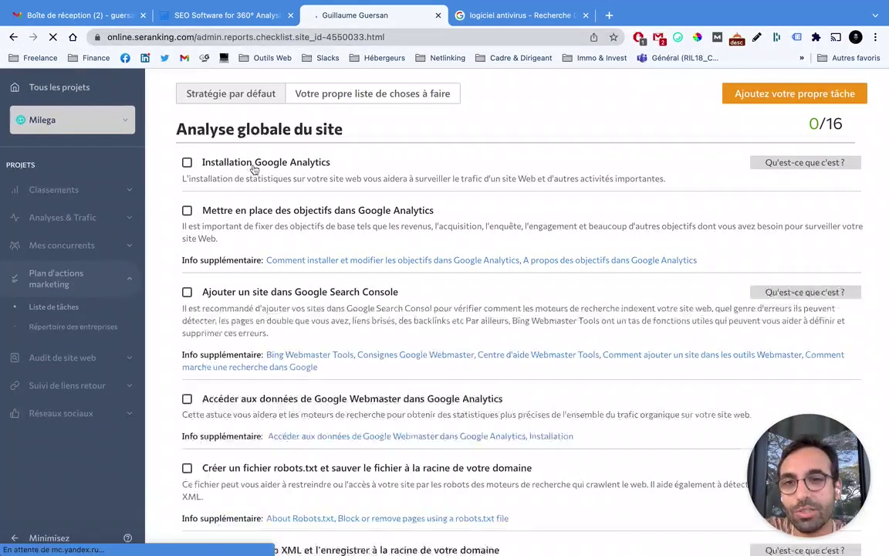
{"action": "scroll", "coordinate": [373, 180], "scroll_direction": "up", "scroll_amount": 1}
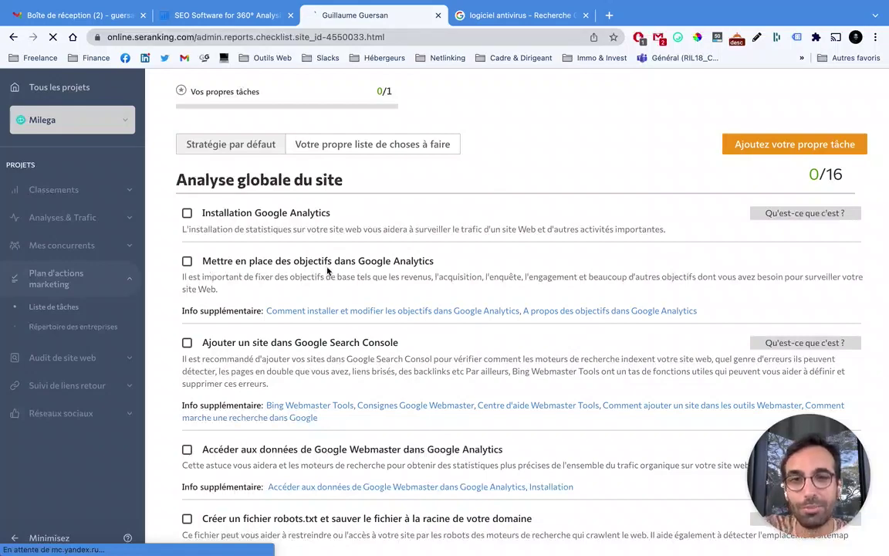
{"action": "scroll", "coordinate": [347, 282], "scroll_direction": "down", "scroll_amount": 1}
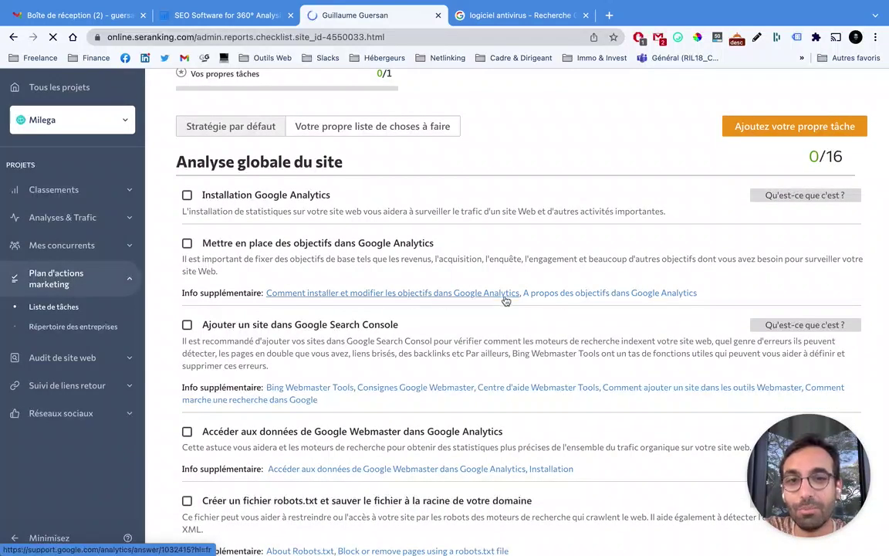
Look over Milega's default site analysis tasks and switch the marketing plan checklist to the Noun Partners project
{"action": "scroll", "coordinate": [355, 310], "scroll_direction": "down", "scroll_amount": 5}
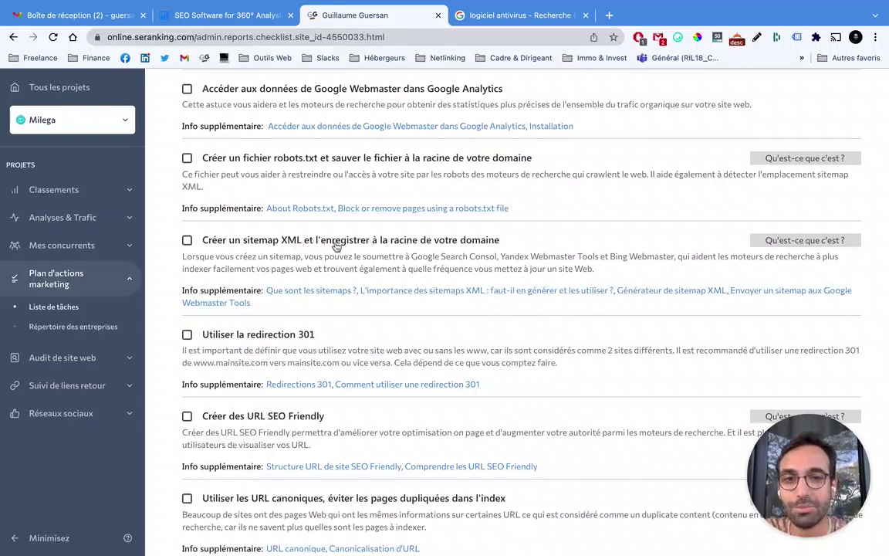
{"action": "scroll", "coordinate": [268, 248], "scroll_direction": "up", "scroll_amount": 5}
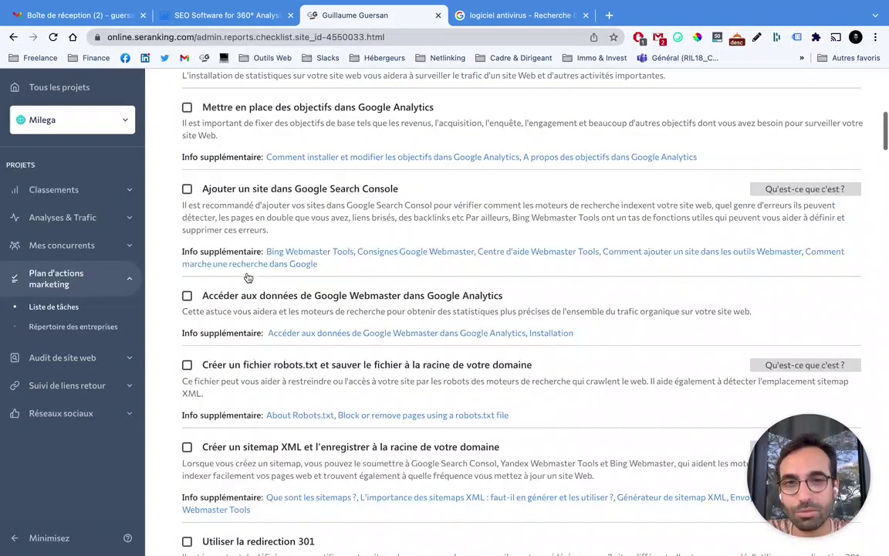
{"action": "scroll", "coordinate": [248, 273], "scroll_direction": "down", "scroll_amount": 1}
{"action": "scroll", "coordinate": [254, 278], "scroll_direction": "up", "scroll_amount": 3}
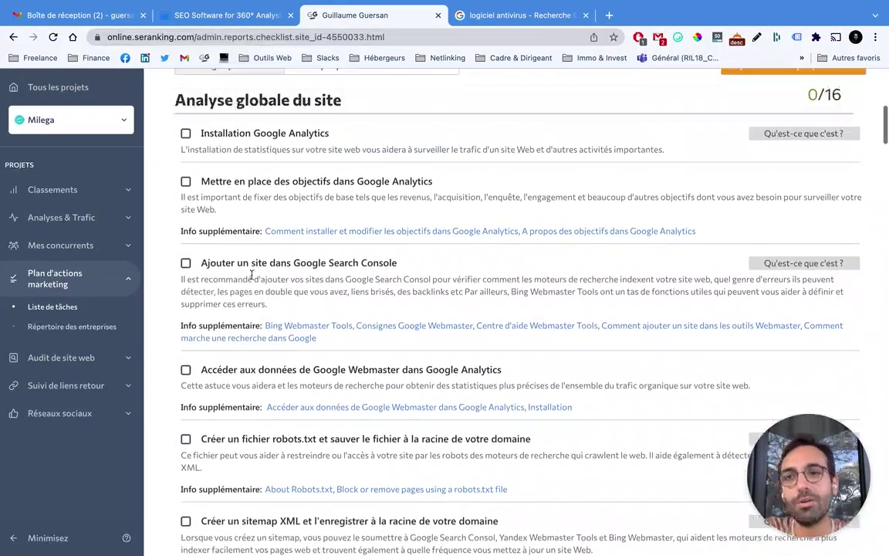
{"action": "scroll", "coordinate": [256, 281], "scroll_direction": "up", "scroll_amount": 3}
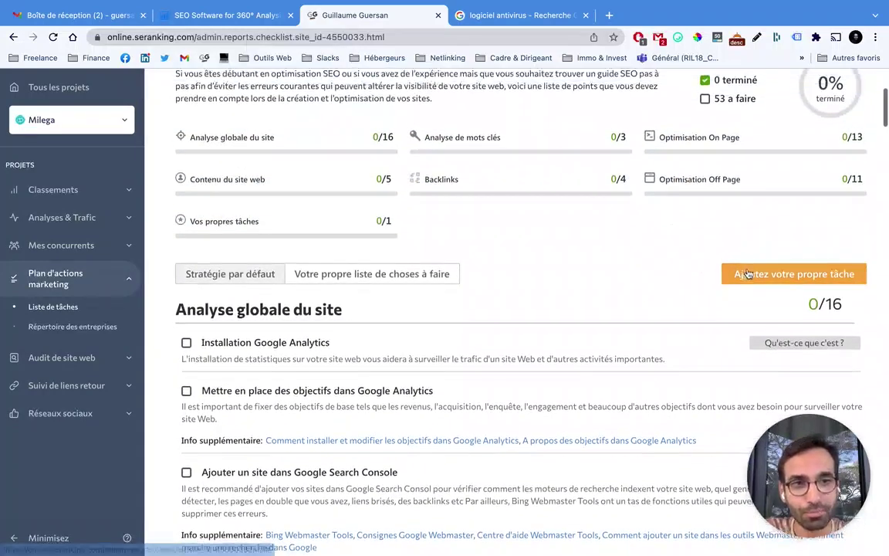
{"action": "left_click", "coordinate": [99, 123]}
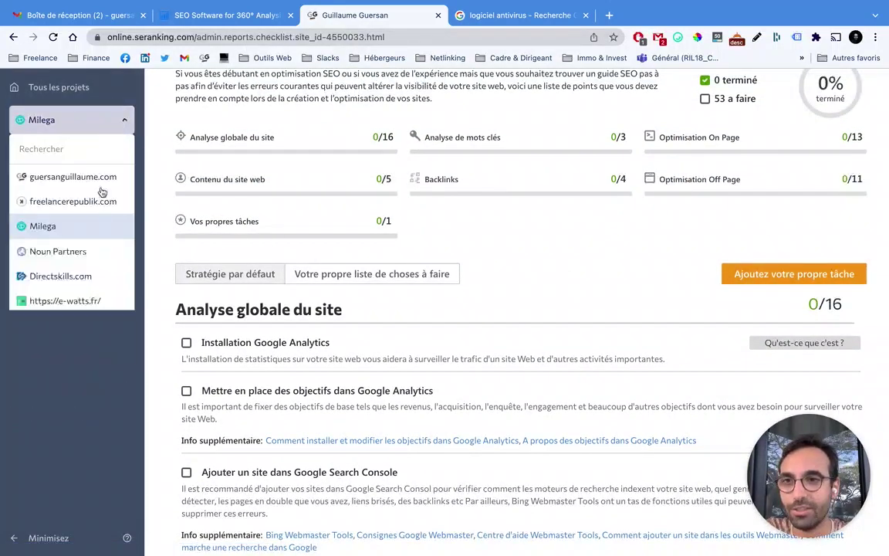
{"action": "mouse_move", "coordinate": [75, 238]}
{"action": "left_click", "coordinate": [75, 249]}
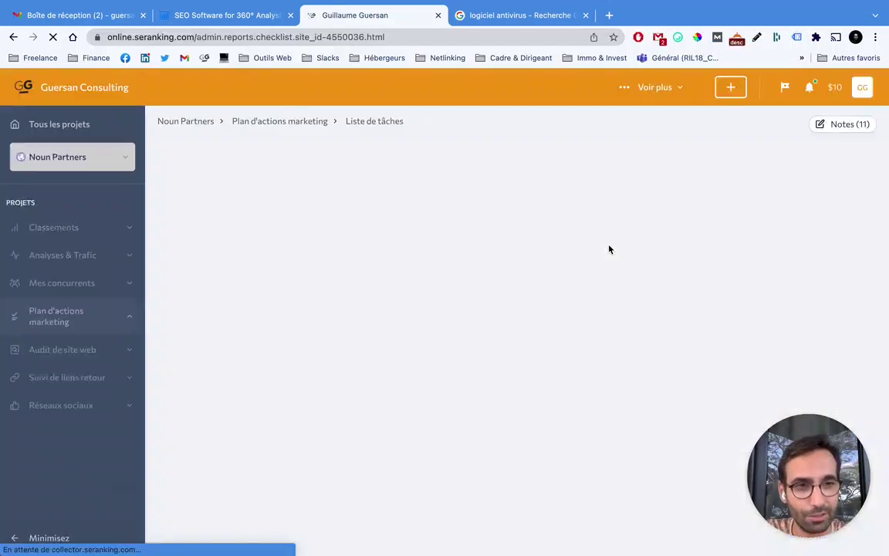
Show the project's own to-do list and examine its custom tasks and the completion progress by category
{"action": "scroll", "coordinate": [609, 251], "scroll_direction": "down", "scroll_amount": 5}
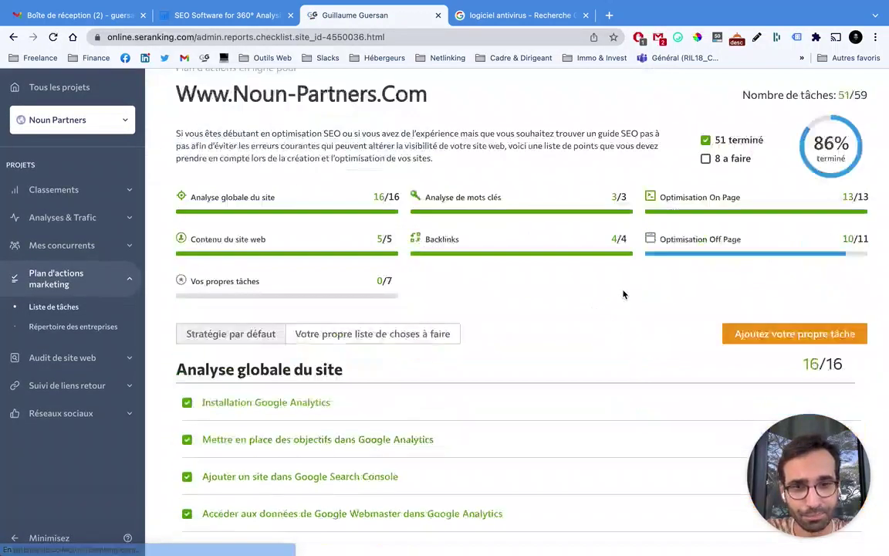
{"action": "left_click", "coordinate": [348, 252]}
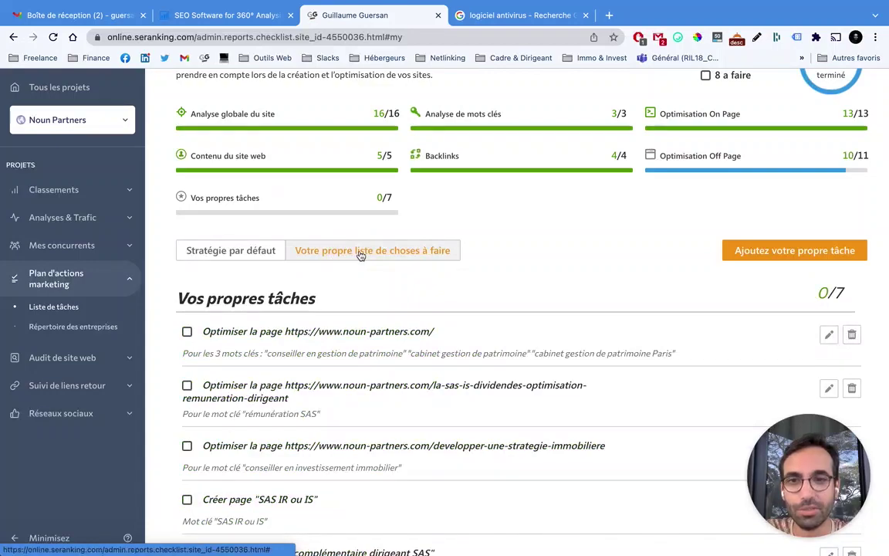
{"action": "scroll", "coordinate": [361, 253], "scroll_direction": "down", "scroll_amount": 1}
{"action": "scroll", "coordinate": [361, 255], "scroll_direction": "down", "scroll_amount": 2}
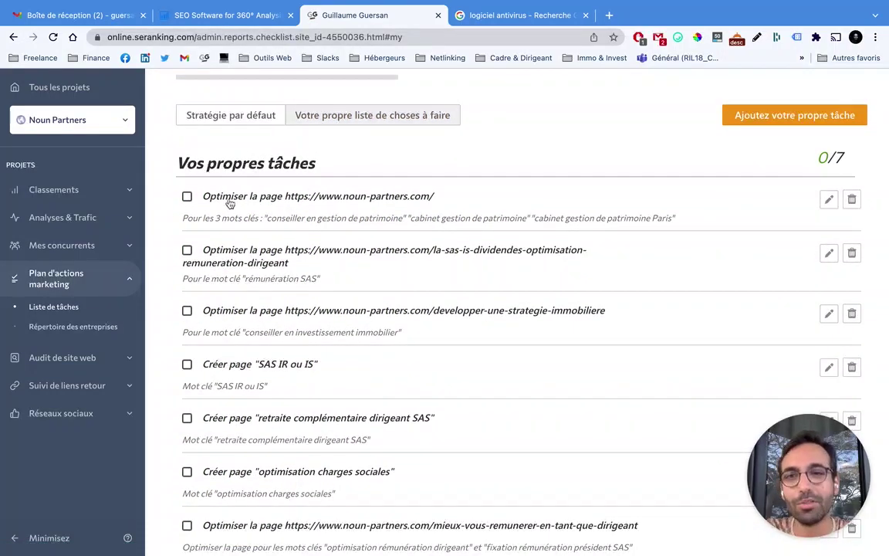
{"action": "scroll", "coordinate": [341, 256], "scroll_direction": "down", "scroll_amount": 1}
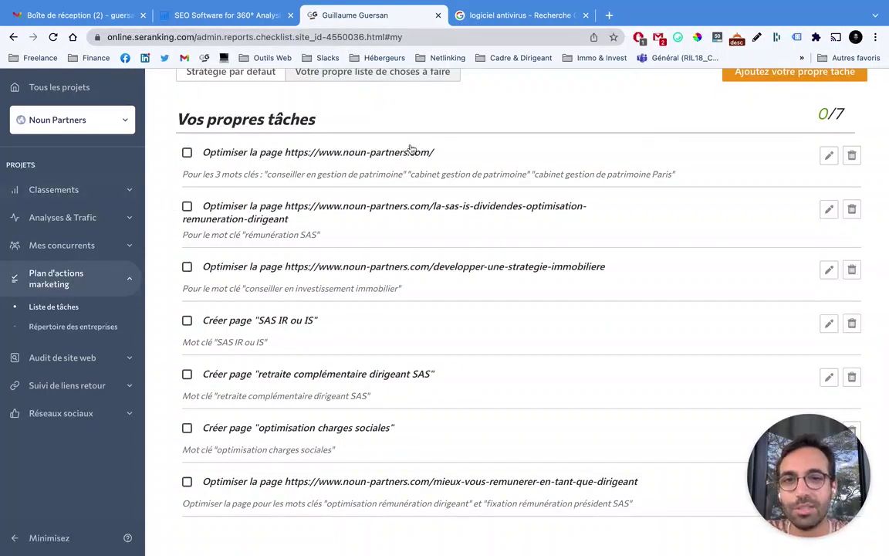
{"action": "scroll", "coordinate": [193, 262], "scroll_direction": "down", "scroll_amount": 1}
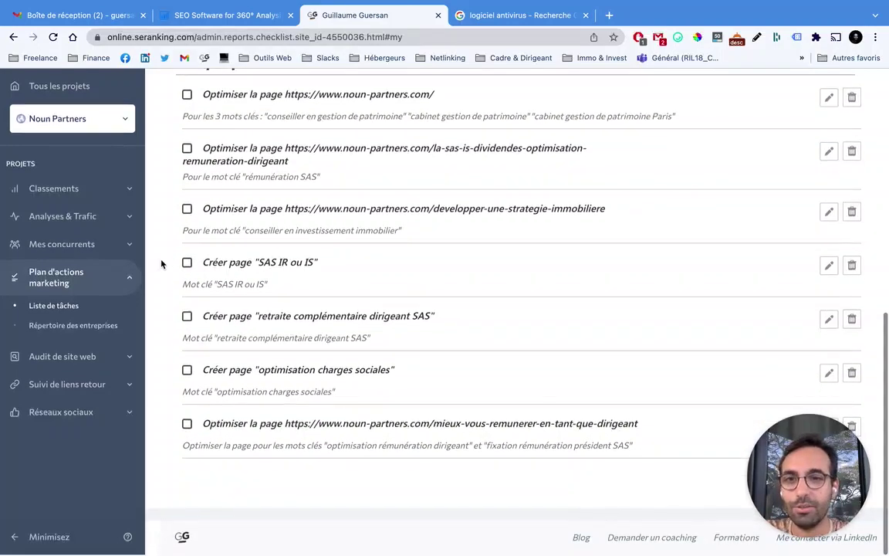
{"action": "scroll", "coordinate": [263, 355], "scroll_direction": "up", "scroll_amount": 5}
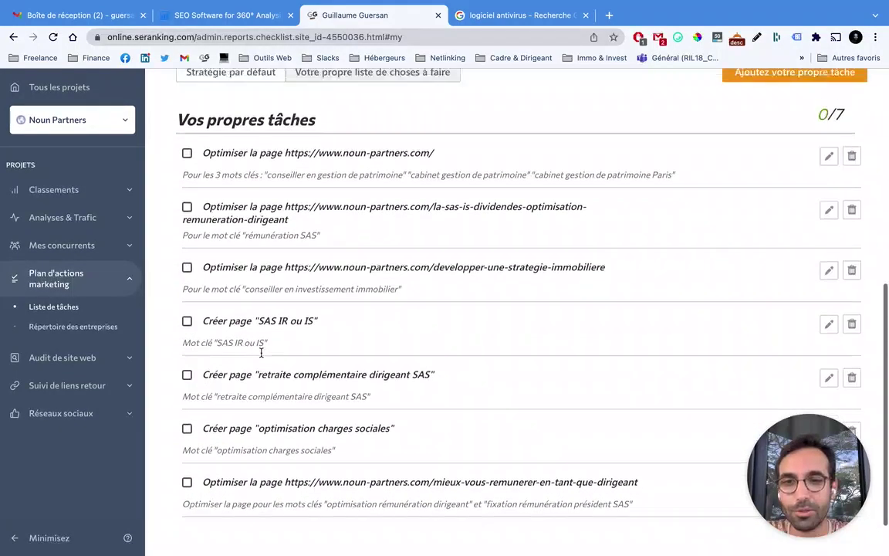
{"action": "scroll", "coordinate": [265, 355], "scroll_direction": "up", "scroll_amount": 4}
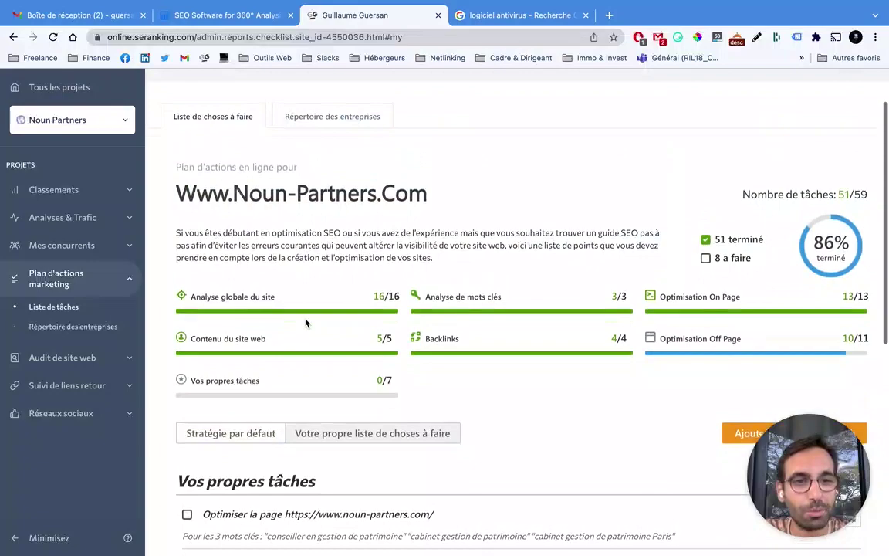
{"action": "scroll", "coordinate": [452, 274], "scroll_direction": "up", "scroll_amount": 1}
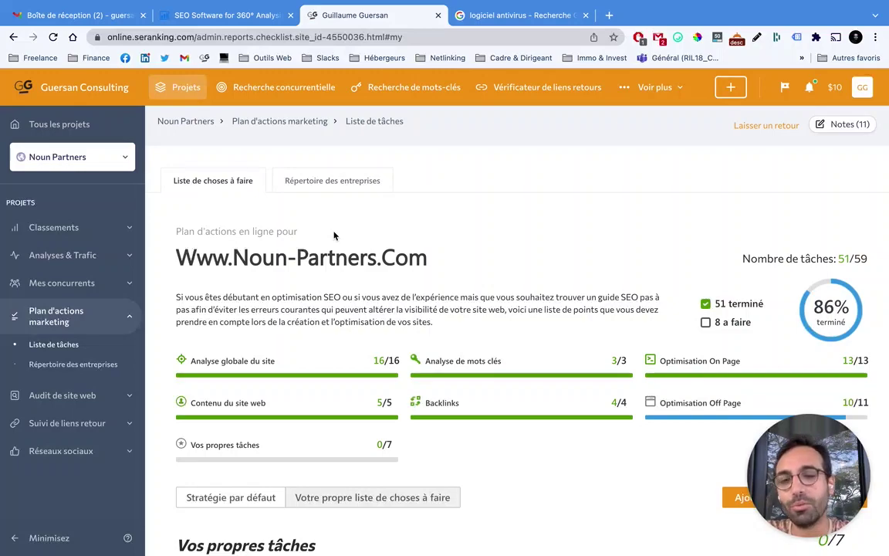
{"action": "scroll", "coordinate": [339, 247], "scroll_direction": "down", "scroll_amount": 1}
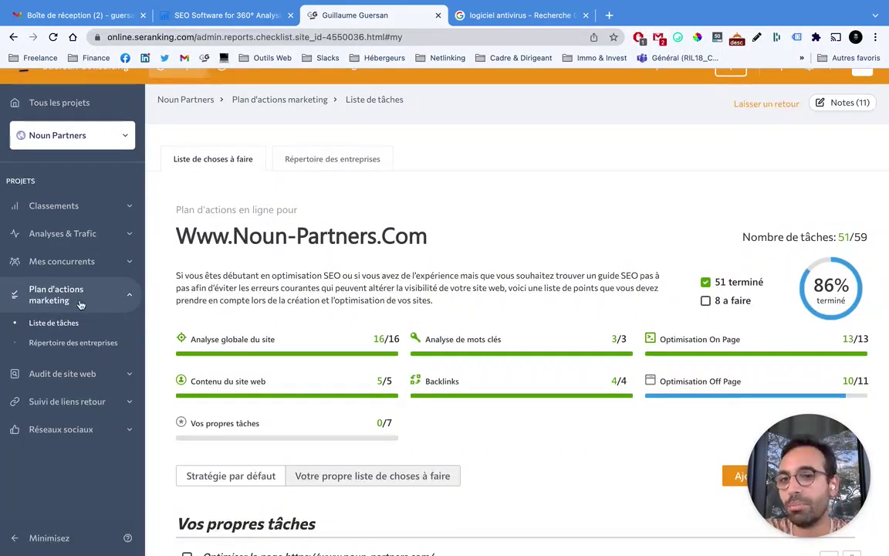
{"action": "scroll", "coordinate": [319, 275], "scroll_direction": "up", "scroll_amount": 1}
{"action": "scroll", "coordinate": [328, 286], "scroll_direction": "down", "scroll_amount": 1}
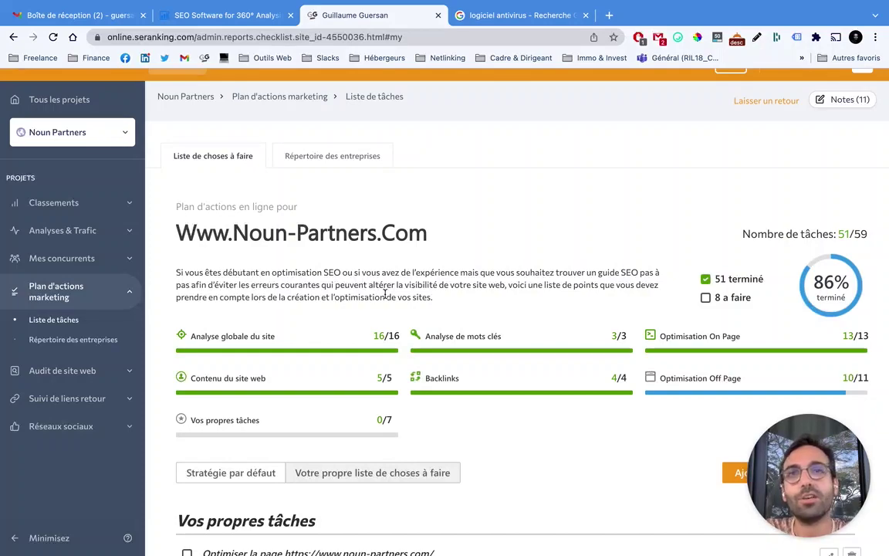
Add a custom task titled "test" with the description "Test", for this project only, and check it in the task list
{"action": "scroll", "coordinate": [384, 293], "scroll_direction": "down", "scroll_amount": 4}
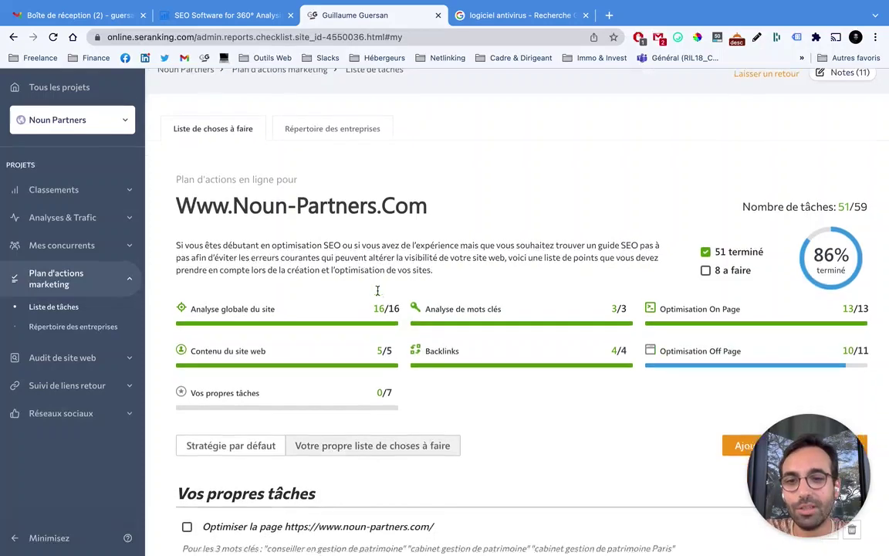
{"action": "scroll", "coordinate": [379, 430], "scroll_direction": "down", "scroll_amount": 1}
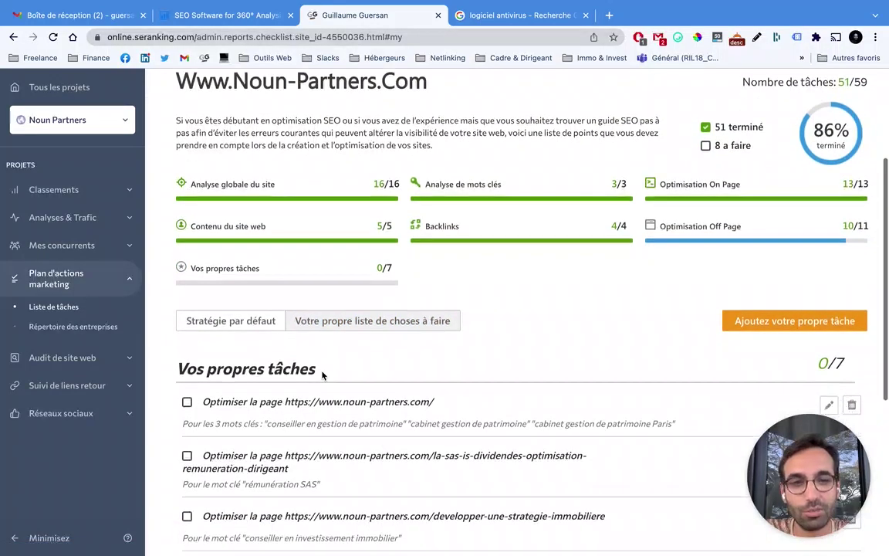
{"action": "scroll", "coordinate": [464, 417], "scroll_direction": "down", "scroll_amount": 1}
{"action": "scroll", "coordinate": [772, 296], "scroll_direction": "down", "scroll_amount": 1}
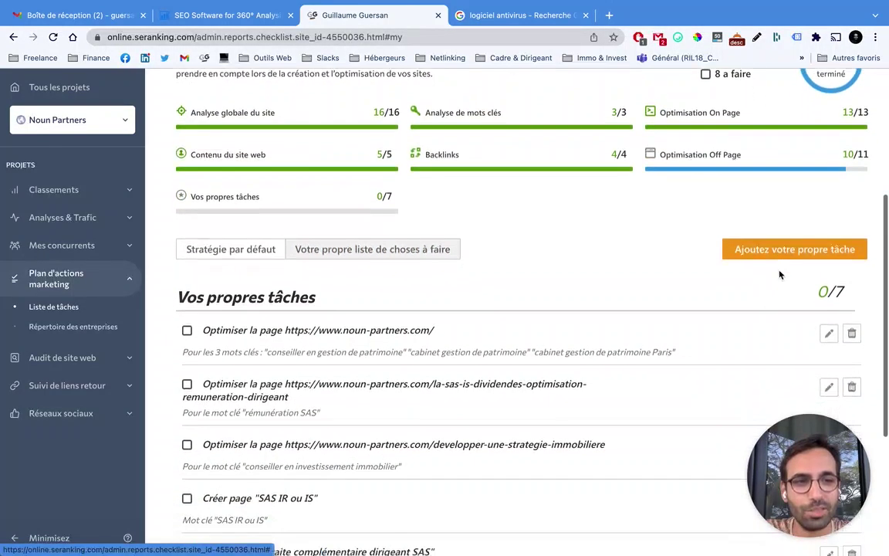
{"action": "left_click", "coordinate": [760, 248]}
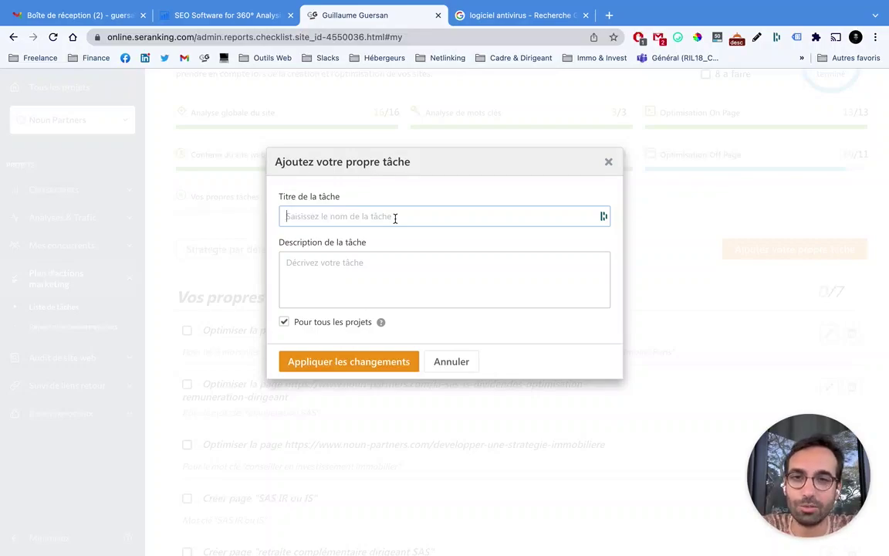
{"action": "left_click", "coordinate": [363, 219]}
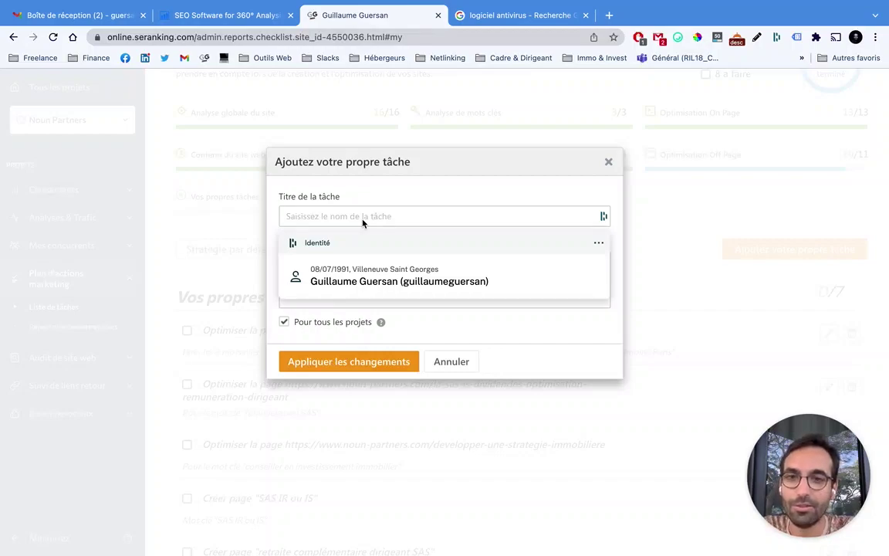
{"action": "type", "text": "test"}
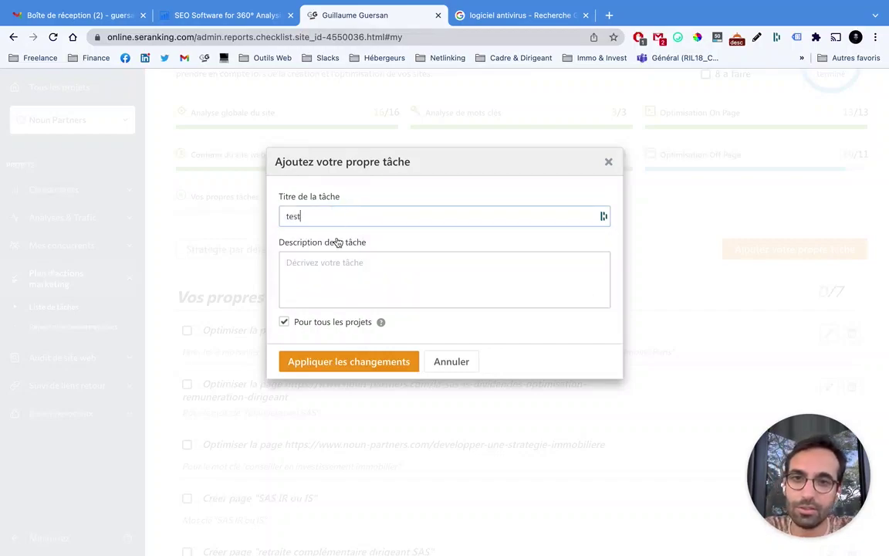
{"action": "left_click", "coordinate": [331, 272]}
{"action": "type", "text": "Test"}
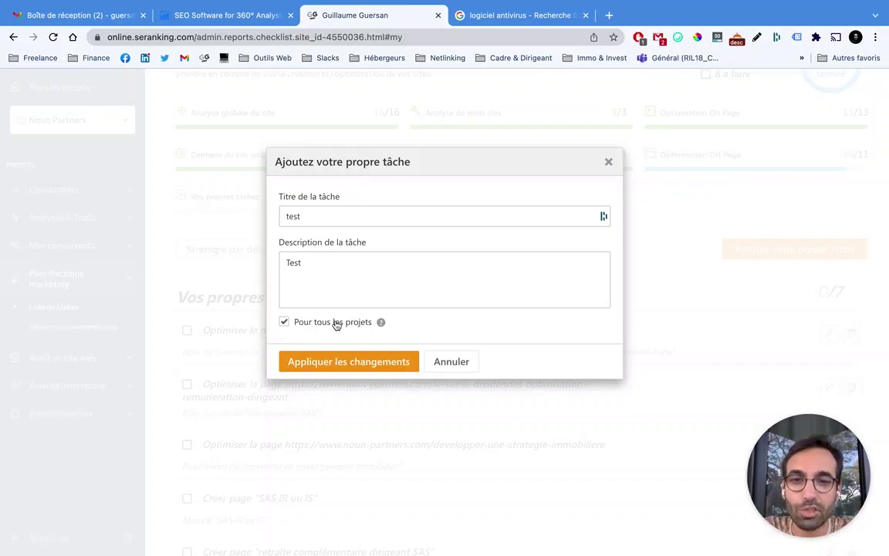
{"action": "left_click", "coordinate": [286, 321]}
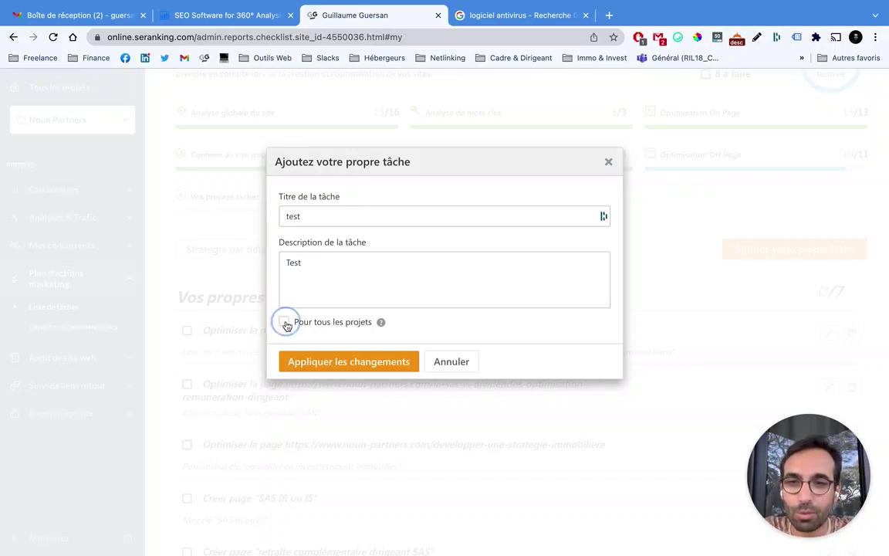
{"action": "left_click", "coordinate": [346, 357]}
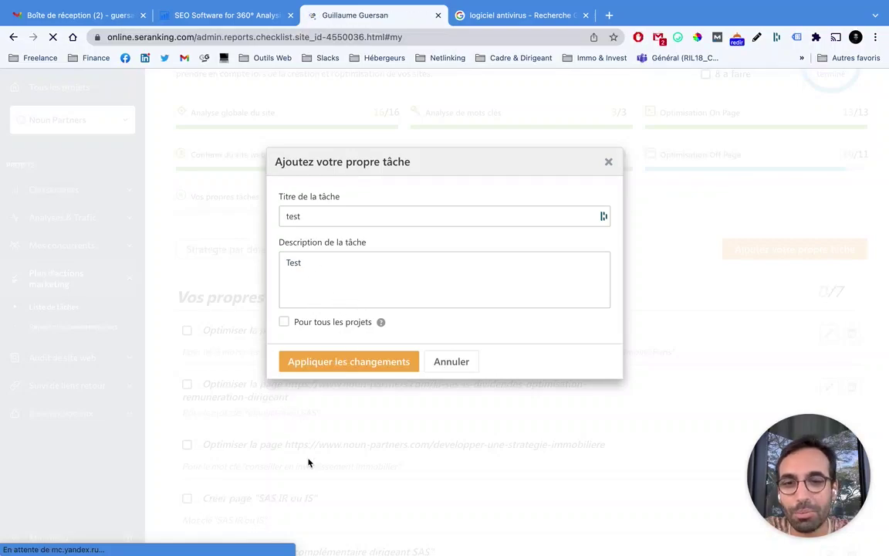
{"action": "scroll", "coordinate": [300, 317], "scroll_direction": "down", "scroll_amount": 5}
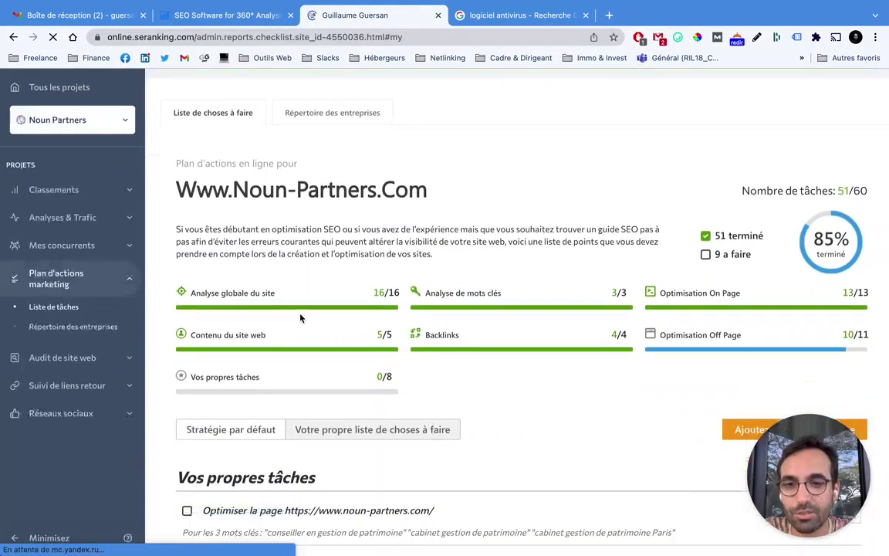
{"action": "left_click_drag", "start_coordinate": [363, 225], "coordinate": [649, 225]}
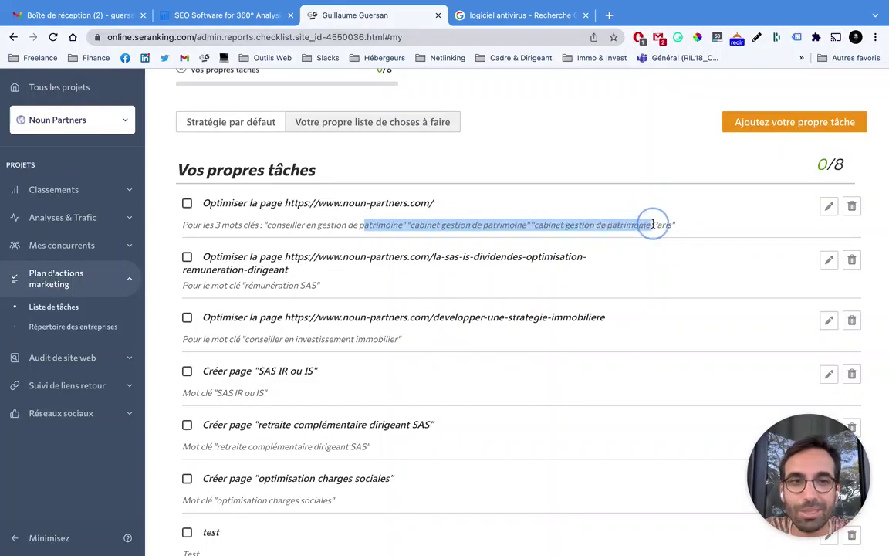
Open the business directory section for Noun Partners and examine the suggested directories and catalogues for France
{"action": "scroll", "coordinate": [529, 250], "scroll_direction": "up", "scroll_amount": 4}
{"action": "scroll", "coordinate": [463, 250], "scroll_direction": "up", "scroll_amount": 2}
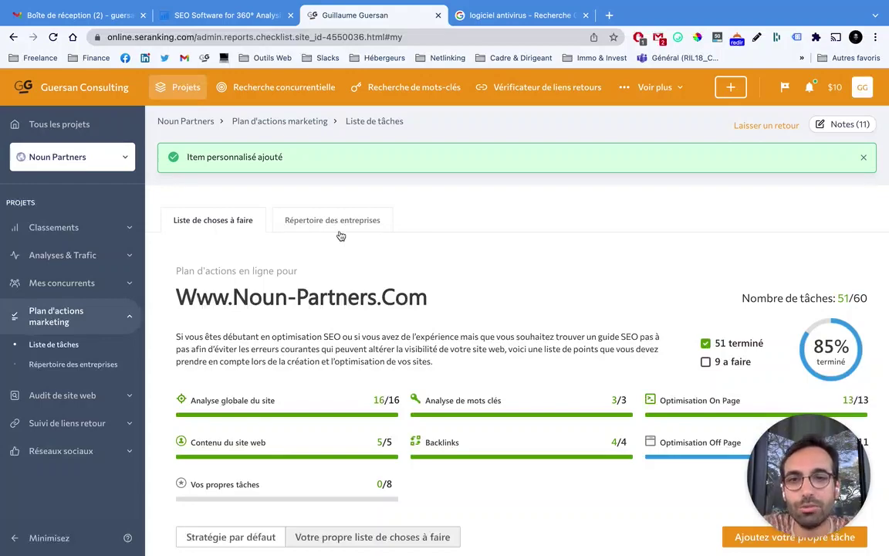
{"action": "scroll", "coordinate": [269, 354], "scroll_direction": "down", "scroll_amount": 1}
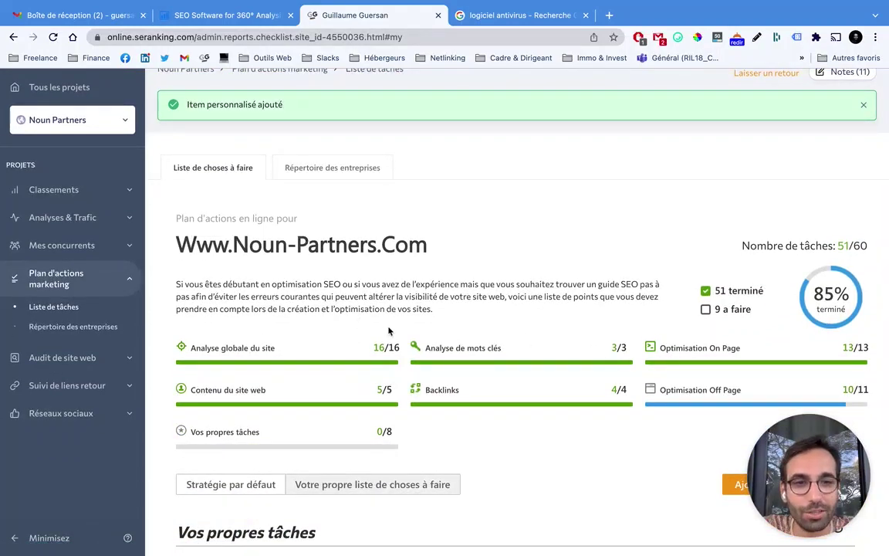
{"action": "scroll", "coordinate": [359, 278], "scroll_direction": "up", "scroll_amount": 1}
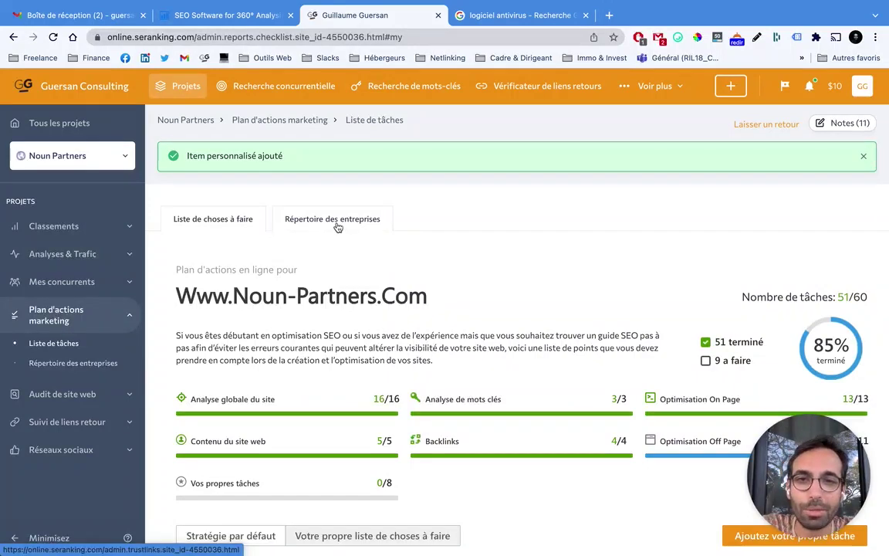
{"action": "left_click", "coordinate": [334, 221]}
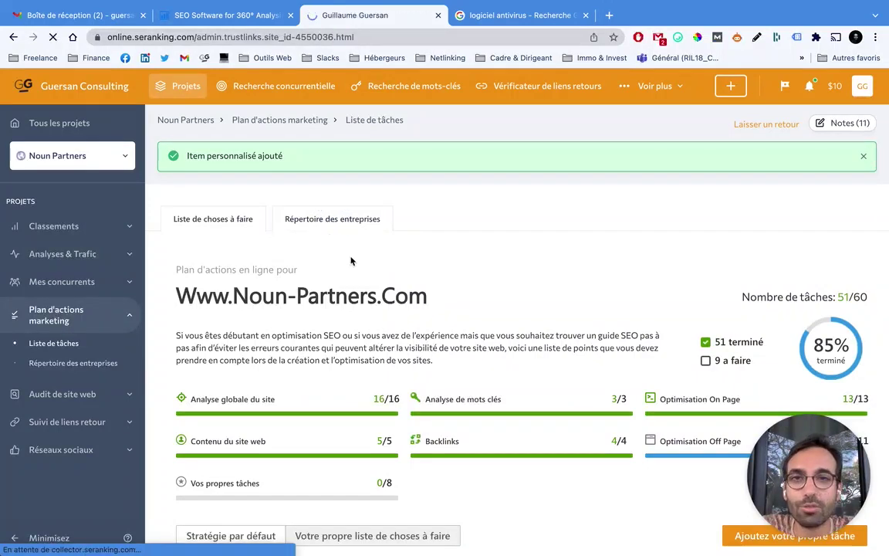
{"action": "scroll", "coordinate": [359, 258], "scroll_direction": "down", "scroll_amount": 5}
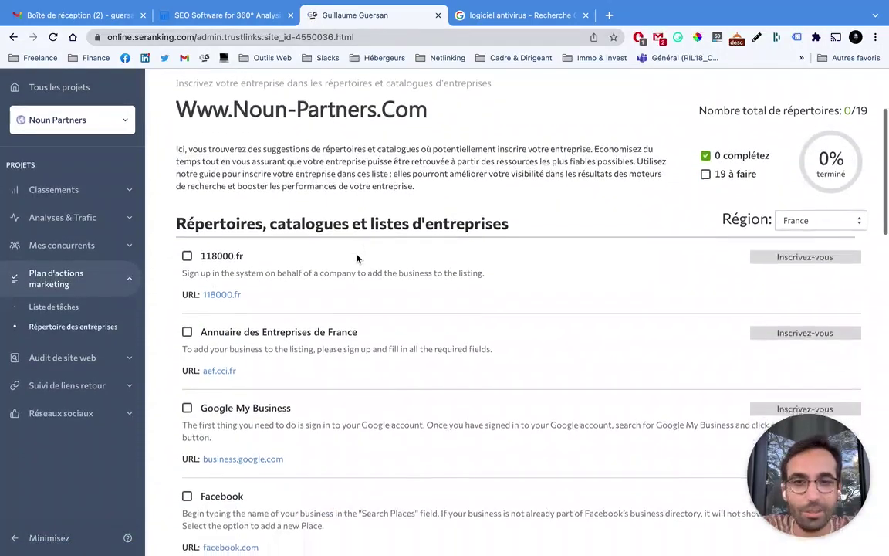
{"action": "scroll", "coordinate": [357, 258], "scroll_direction": "down", "scroll_amount": 1}
{"action": "scroll", "coordinate": [358, 263], "scroll_direction": "up", "scroll_amount": 3}
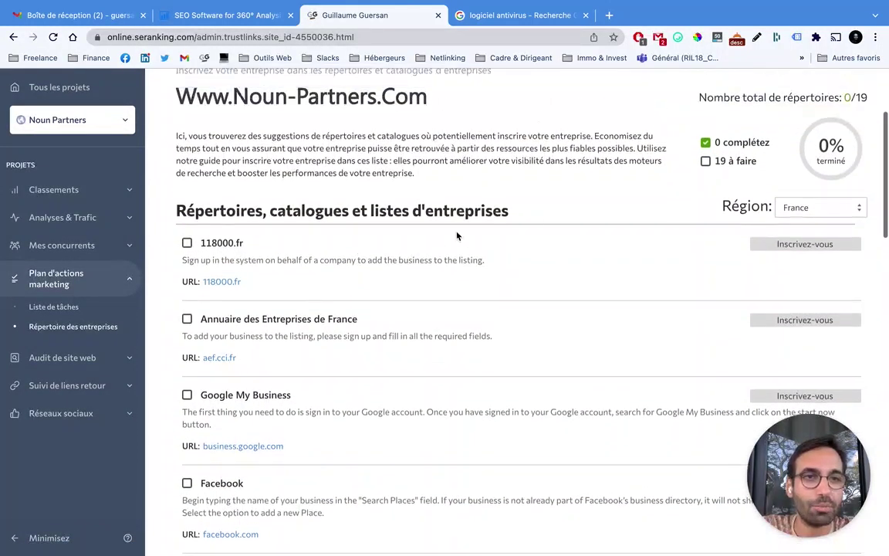
{"action": "scroll", "coordinate": [238, 278], "scroll_direction": "down", "scroll_amount": 6}
{"action": "scroll", "coordinate": [249, 284], "scroll_direction": "down", "scroll_amount": 20}
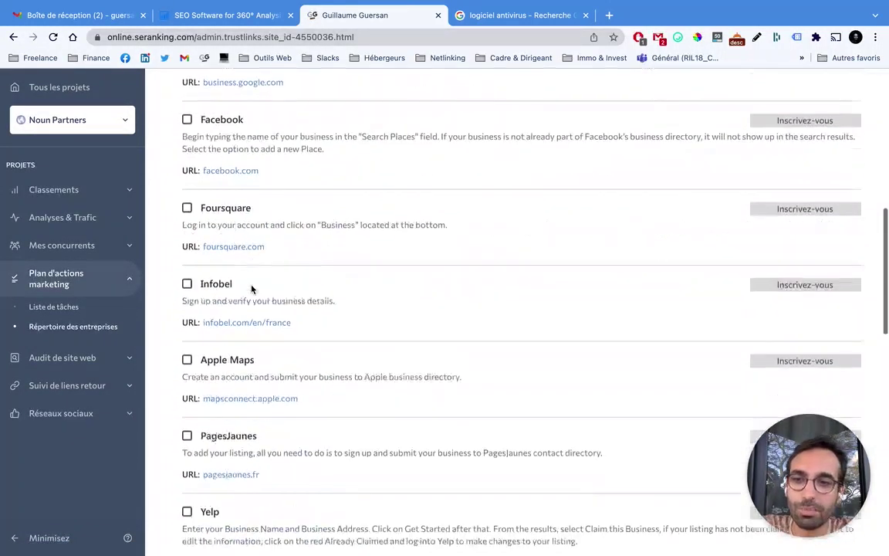
{"action": "scroll", "coordinate": [251, 288], "scroll_direction": "down", "scroll_amount": 7}
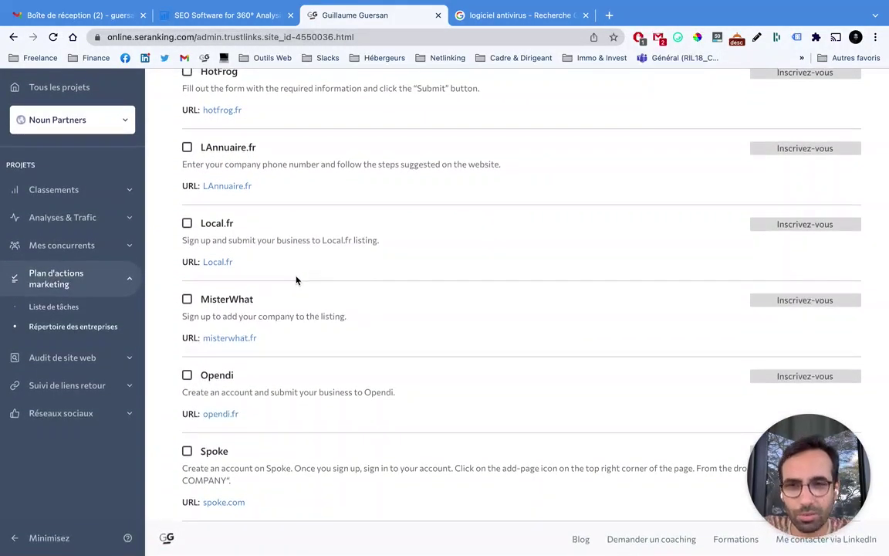
Finish reviewing the suggested French business directories and open the report builder's manual reports
{"action": "scroll", "coordinate": [312, 296], "scroll_direction": "up", "scroll_amount": 9}
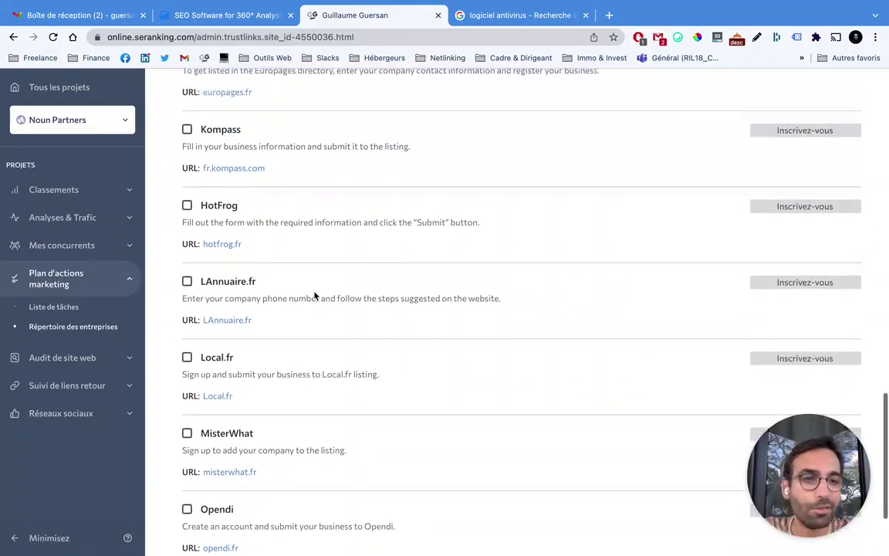
{"action": "scroll", "coordinate": [313, 296], "scroll_direction": "up", "scroll_amount": 20}
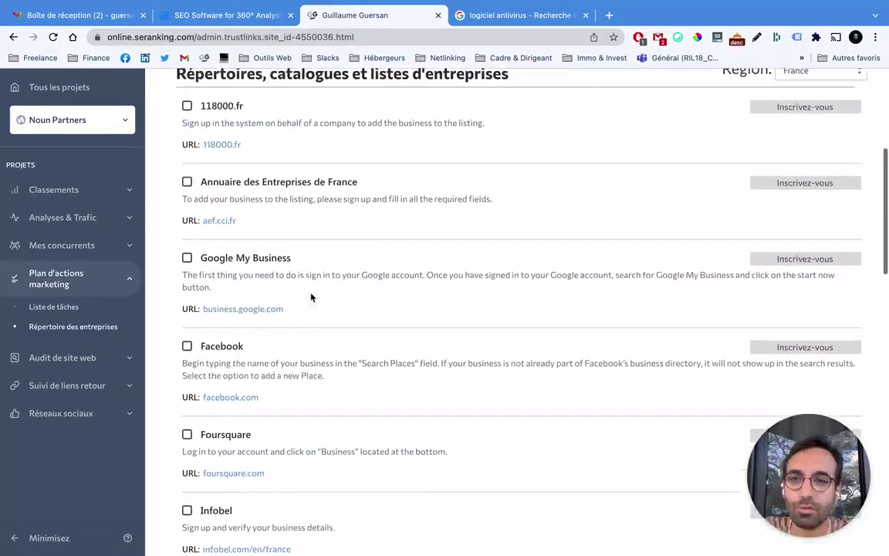
{"action": "scroll", "coordinate": [311, 294], "scroll_direction": "down", "scroll_amount": 2}
{"action": "scroll", "coordinate": [311, 293], "scroll_direction": "up", "scroll_amount": 4}
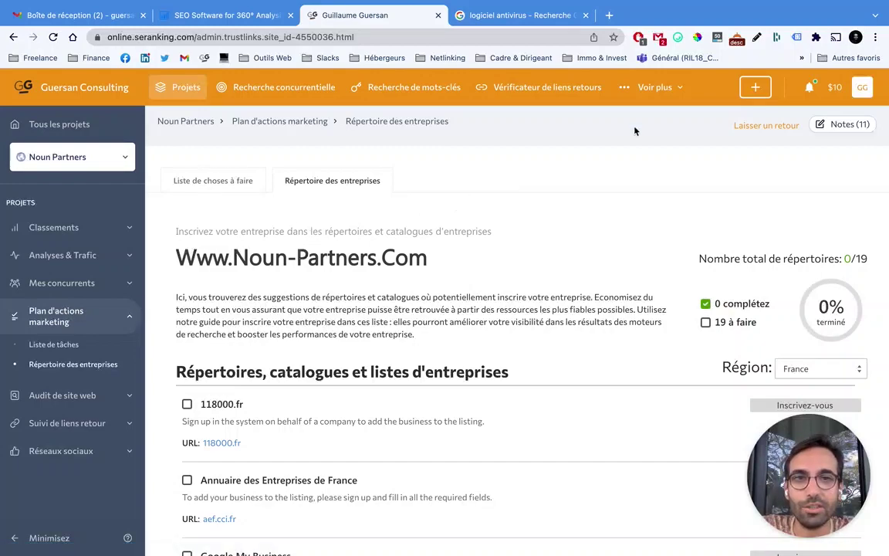
{"action": "left_click", "coordinate": [652, 87]}
{"action": "mouse_move", "coordinate": [660, 146]}
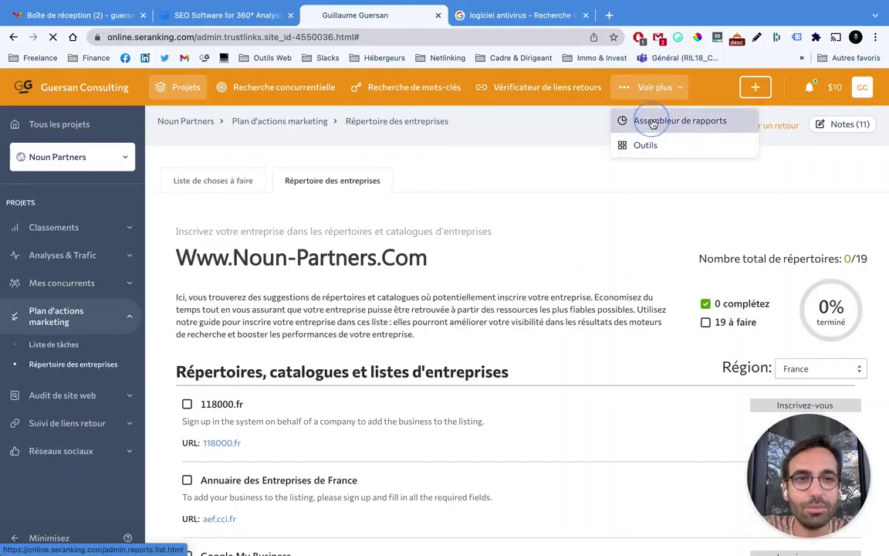
{"action": "left_click", "coordinate": [647, 122]}
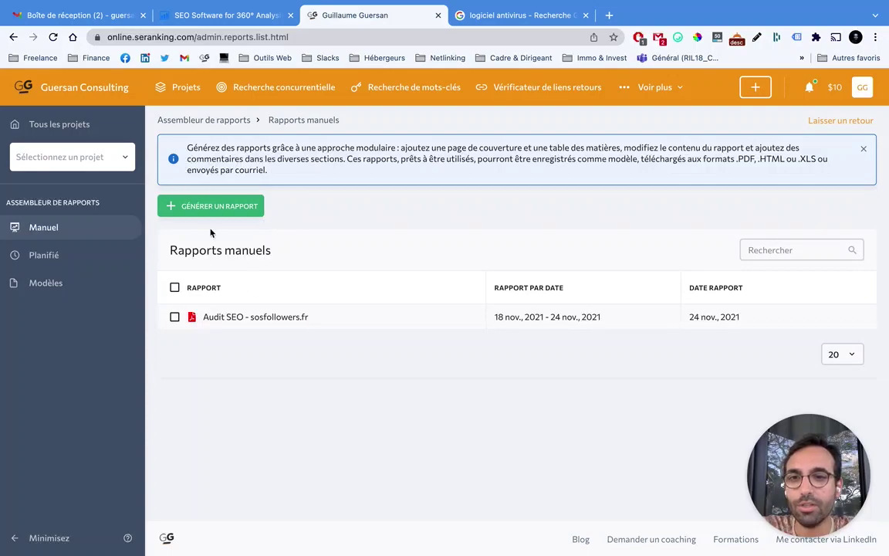
Create a manual report for the Milega site titled "Audit SEO test"
{"action": "left_click", "coordinate": [219, 207]}
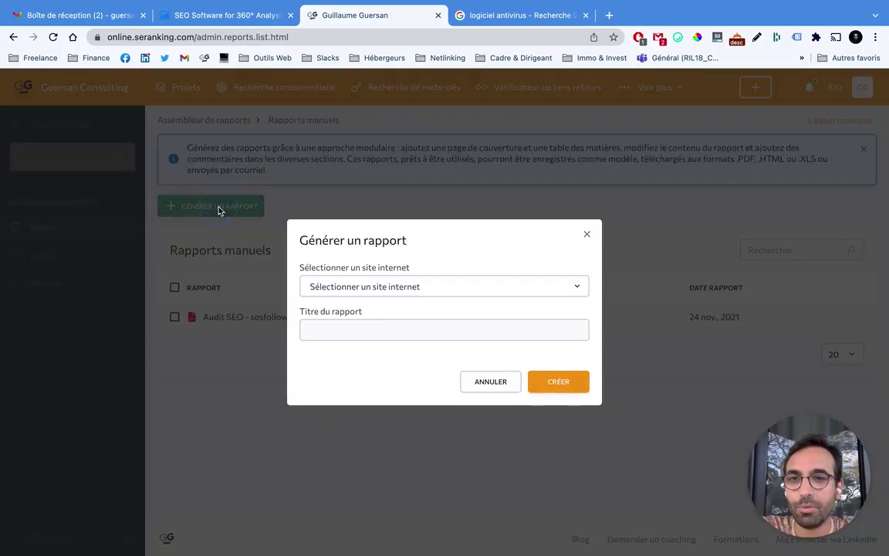
{"action": "left_click", "coordinate": [369, 287]}
{"action": "scroll", "coordinate": [355, 369], "scroll_direction": "down", "scroll_amount": 1}
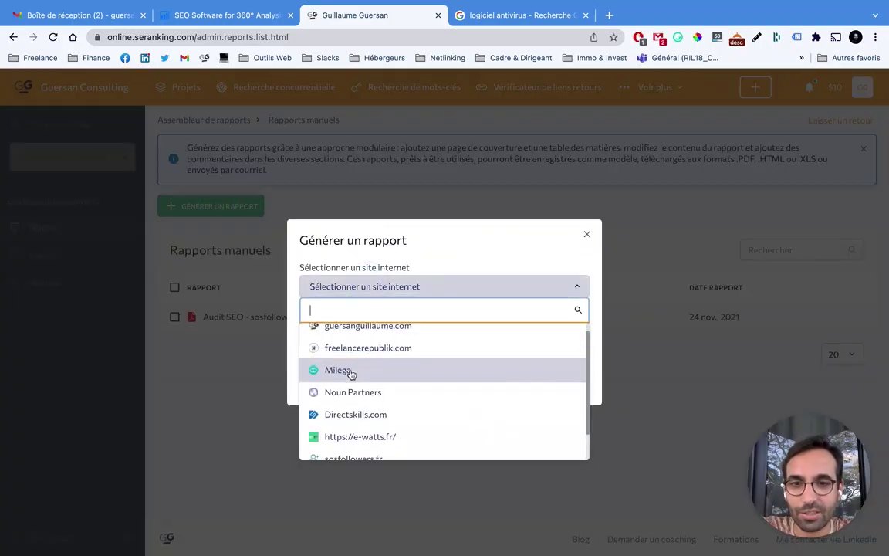
{"action": "left_click", "coordinate": [351, 371]}
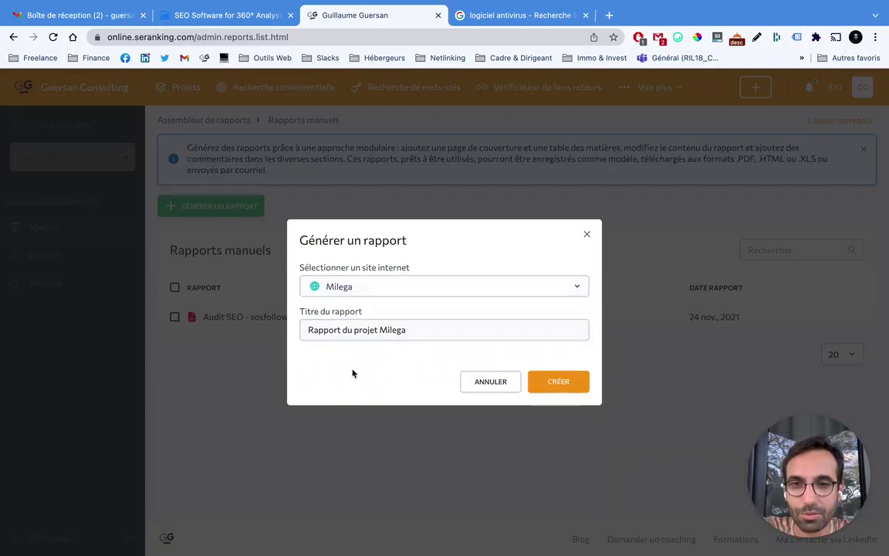
{"action": "triple_click", "coordinate": [398, 329]}
{"action": "type", "text": "Audit SEO test"}
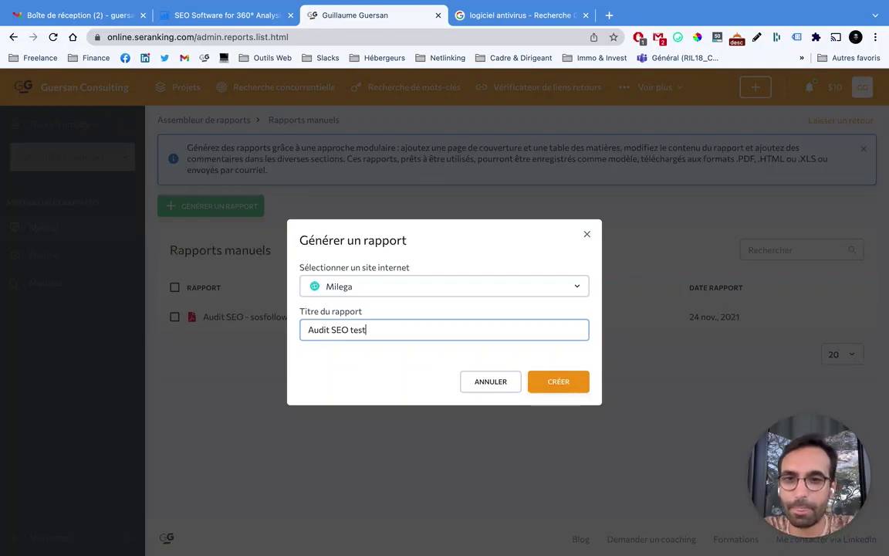
{"action": "left_click", "coordinate": [556, 380]}
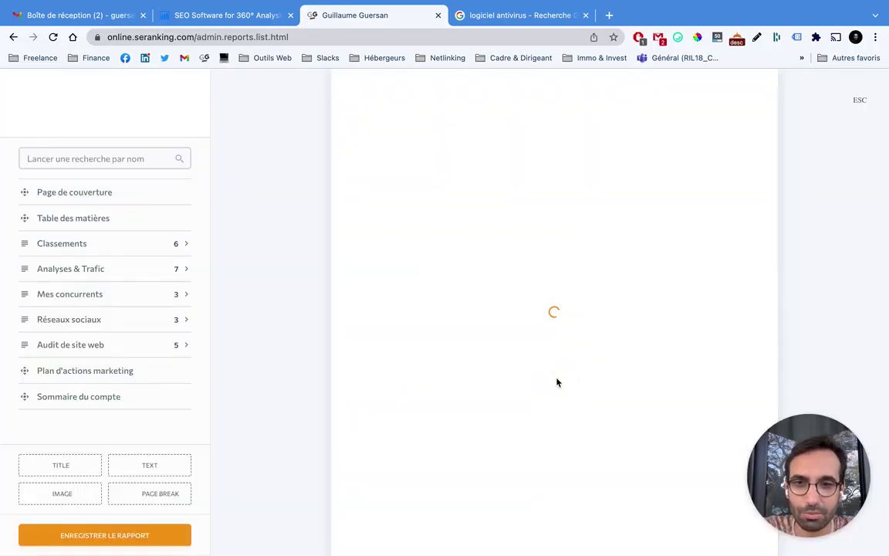
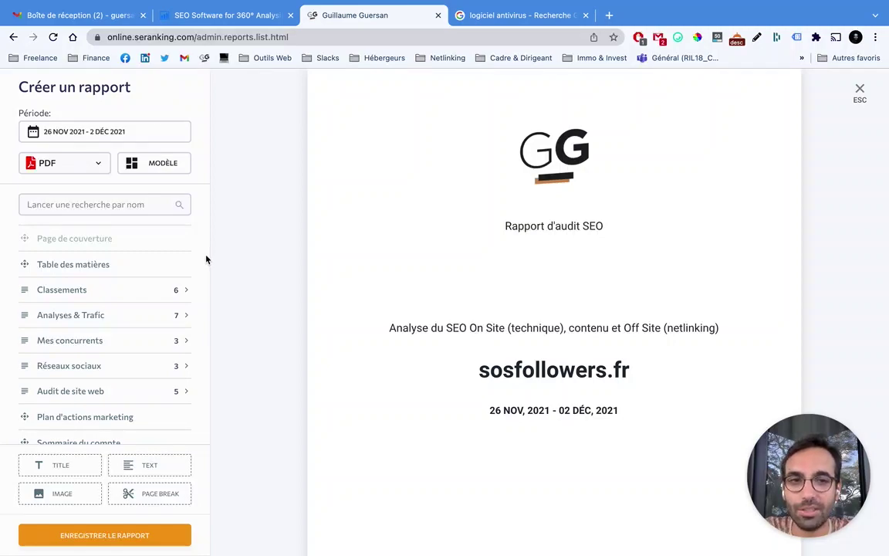
Expand the website audit blocks in the report editor and examine the report's cover page down to the start of the audit overview
{"action": "scroll", "coordinate": [109, 369], "scroll_direction": "down", "scroll_amount": 1}
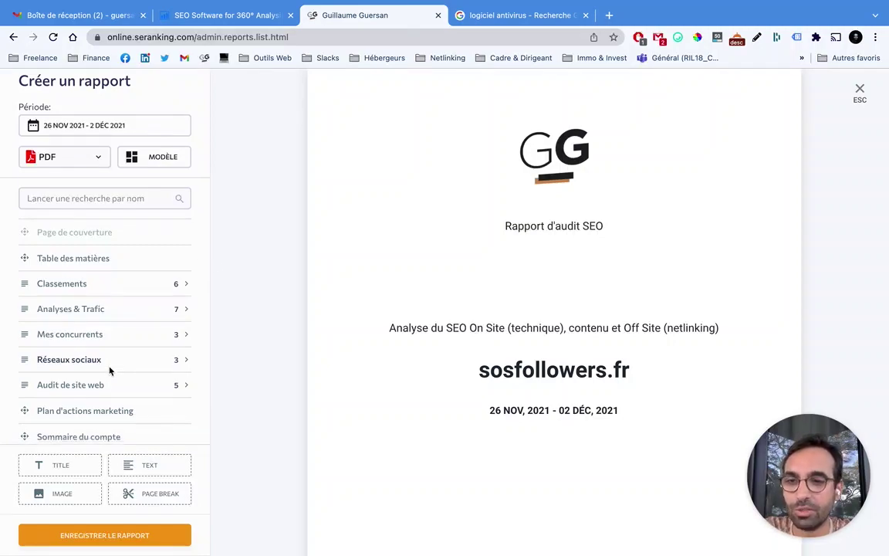
{"action": "left_click", "coordinate": [87, 382]}
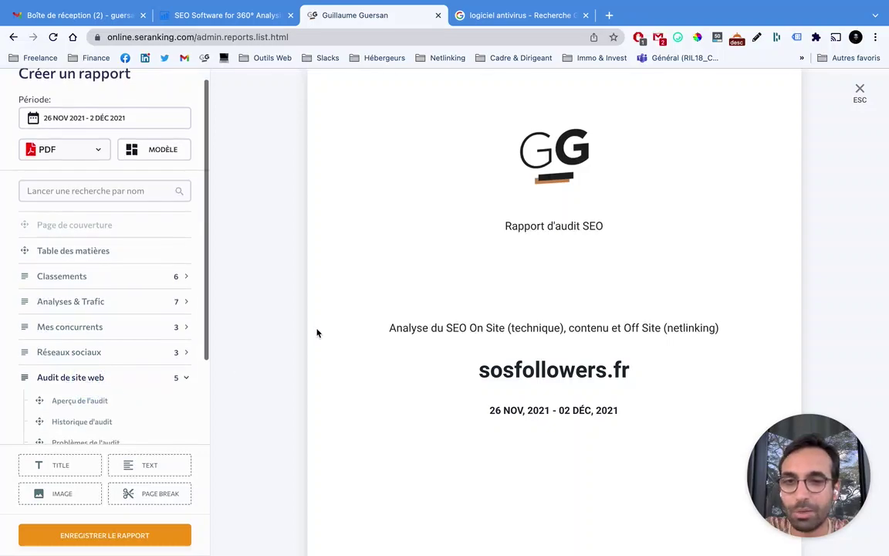
{"action": "mouse_move", "coordinate": [510, 201]}
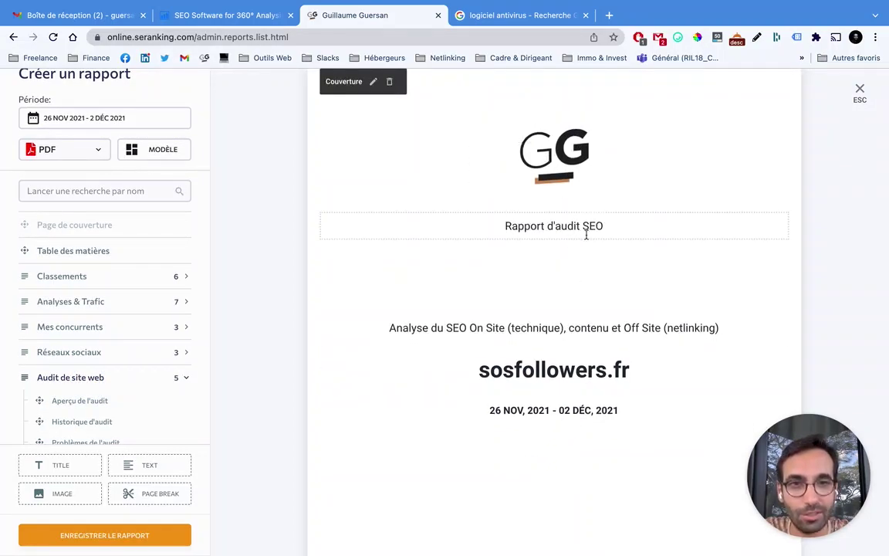
{"action": "scroll", "coordinate": [430, 308], "scroll_direction": "down", "scroll_amount": 5}
{"action": "scroll", "coordinate": [429, 309], "scroll_direction": "down", "scroll_amount": 1}
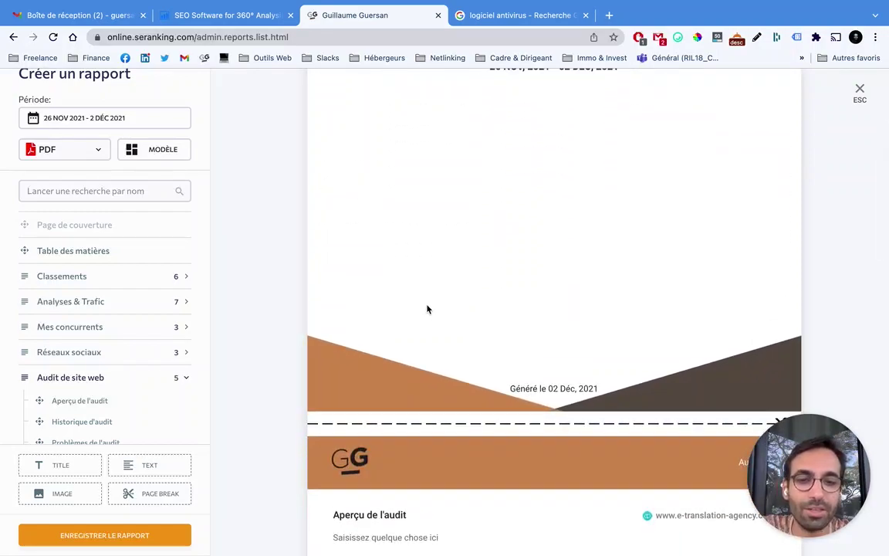
{"action": "scroll", "coordinate": [427, 309], "scroll_direction": "up", "scroll_amount": 6}
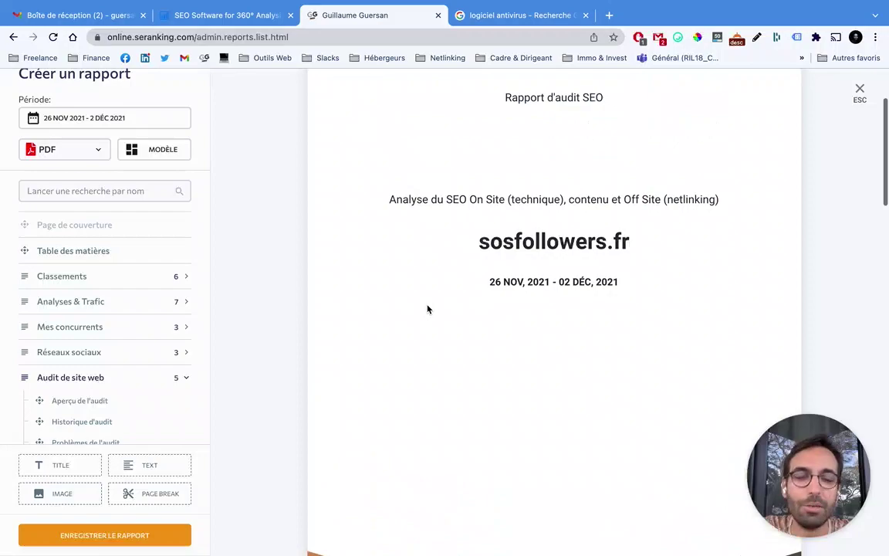
{"action": "scroll", "coordinate": [427, 309], "scroll_direction": "down", "scroll_amount": 3}
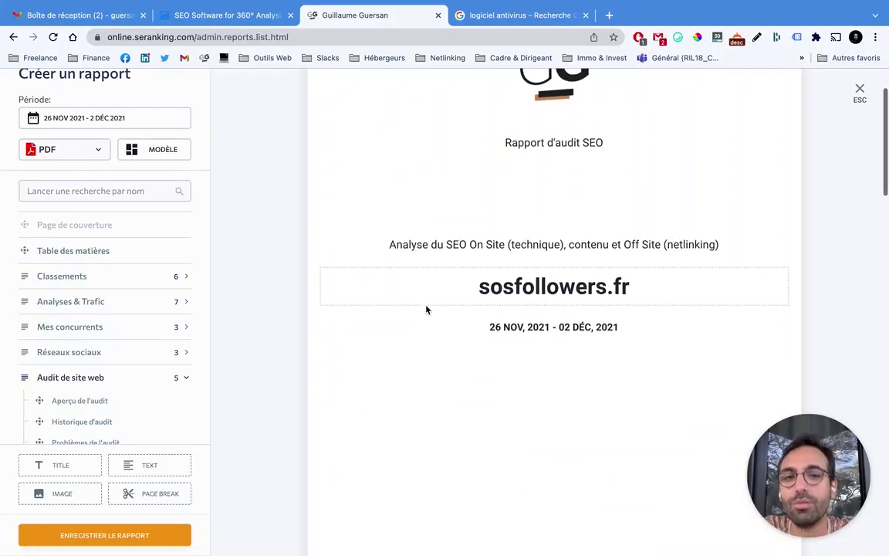
{"action": "scroll", "coordinate": [425, 311], "scroll_direction": "down", "scroll_amount": 5}
{"action": "scroll", "coordinate": [423, 303], "scroll_direction": "up", "scroll_amount": 2}
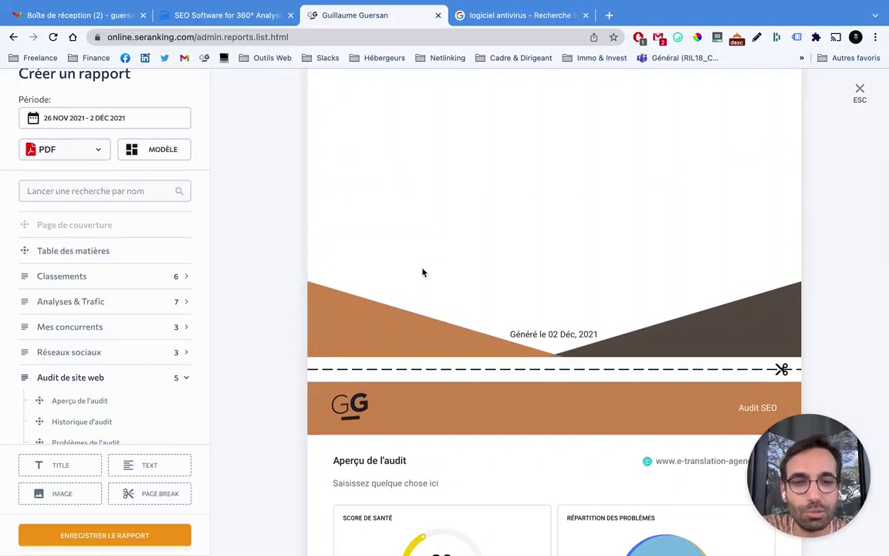
{"action": "scroll", "coordinate": [419, 272], "scroll_direction": "down", "scroll_amount": 2}
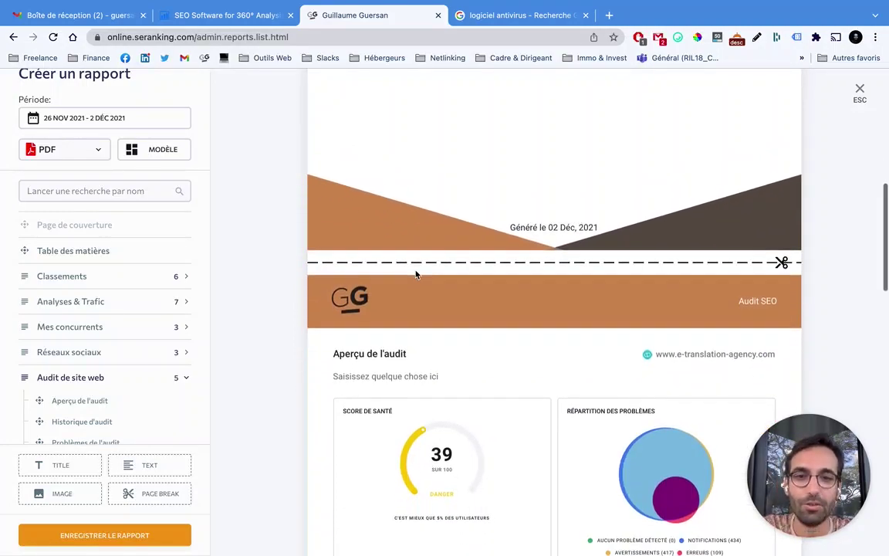
{"action": "scroll", "coordinate": [409, 278], "scroll_direction": "down", "scroll_amount": 2}
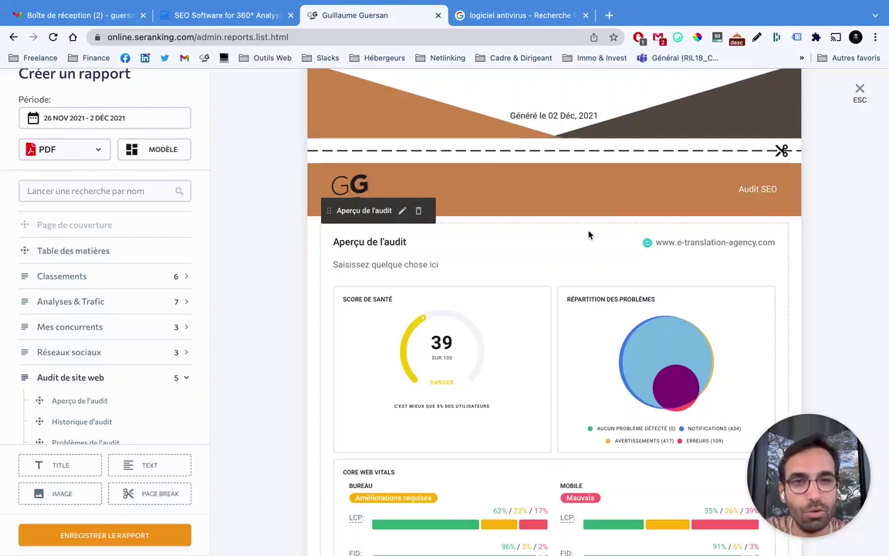
{"action": "scroll", "coordinate": [667, 205], "scroll_direction": "up", "scroll_amount": 1}
{"action": "scroll", "coordinate": [666, 205], "scroll_direction": "up", "scroll_amount": 5}
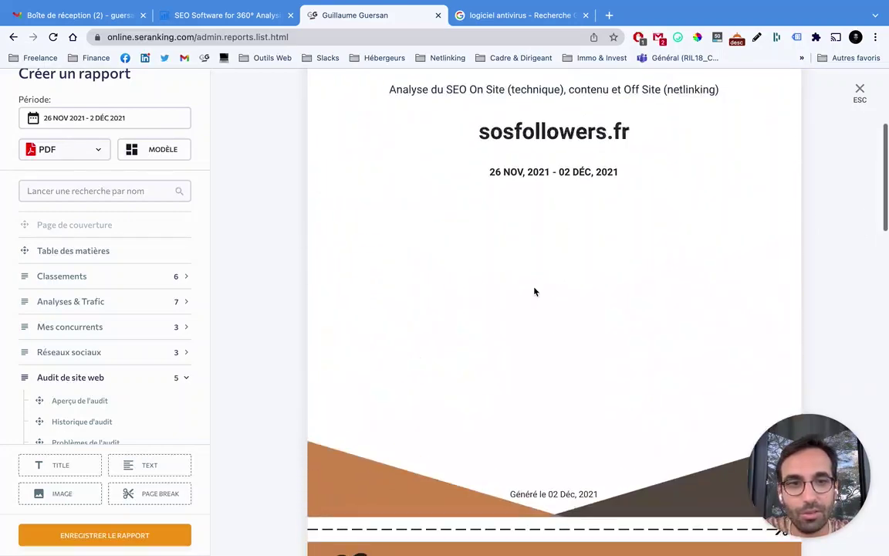
{"action": "scroll", "coordinate": [623, 371], "scroll_direction": "up", "scroll_amount": 1}
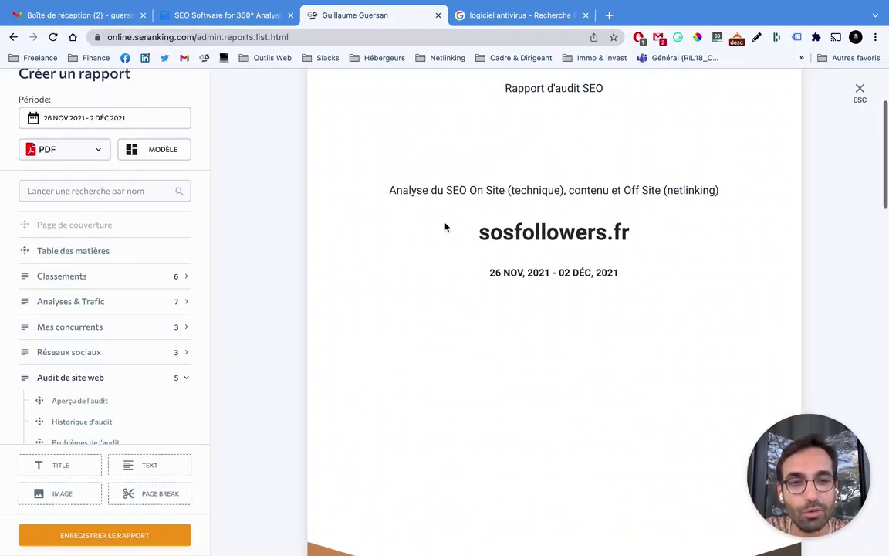
{"action": "scroll", "coordinate": [471, 231], "scroll_direction": "up", "scroll_amount": 3}
{"action": "scroll", "coordinate": [472, 245], "scroll_direction": "down", "scroll_amount": 6}
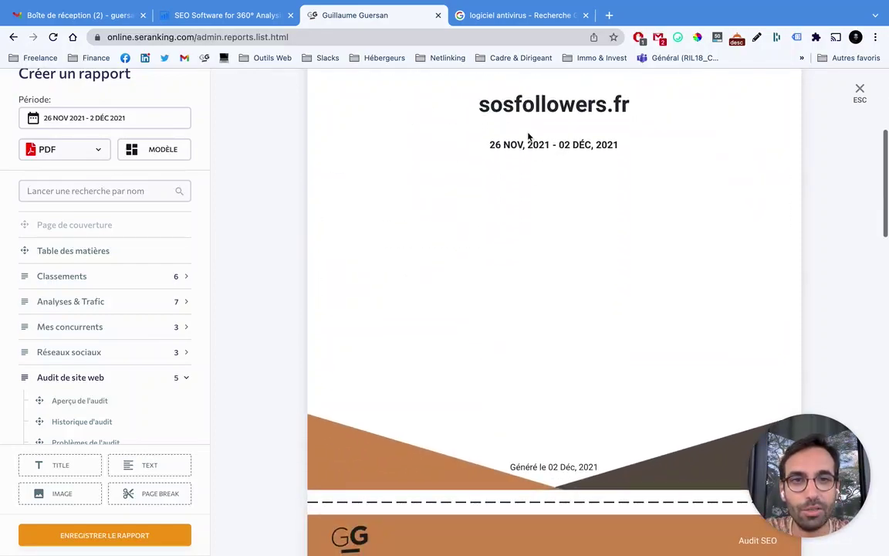
Review the available website audit blocks and the audit overview section with its health score, issue distribution and Core Web Vitals
{"action": "scroll", "coordinate": [514, 244], "scroll_direction": "down", "scroll_amount": 11}
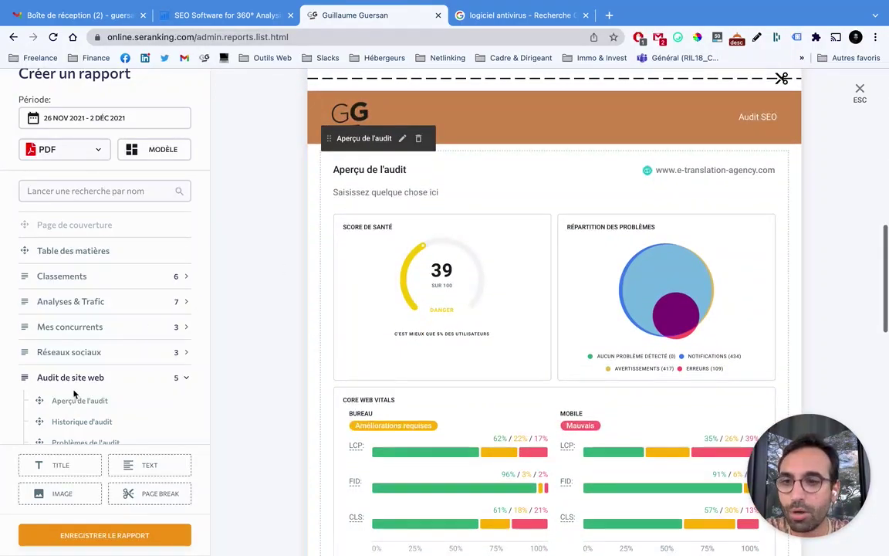
{"action": "scroll", "coordinate": [75, 394], "scroll_direction": "down", "scroll_amount": 3}
{"action": "scroll", "coordinate": [74, 348], "scroll_direction": "up", "scroll_amount": 1}
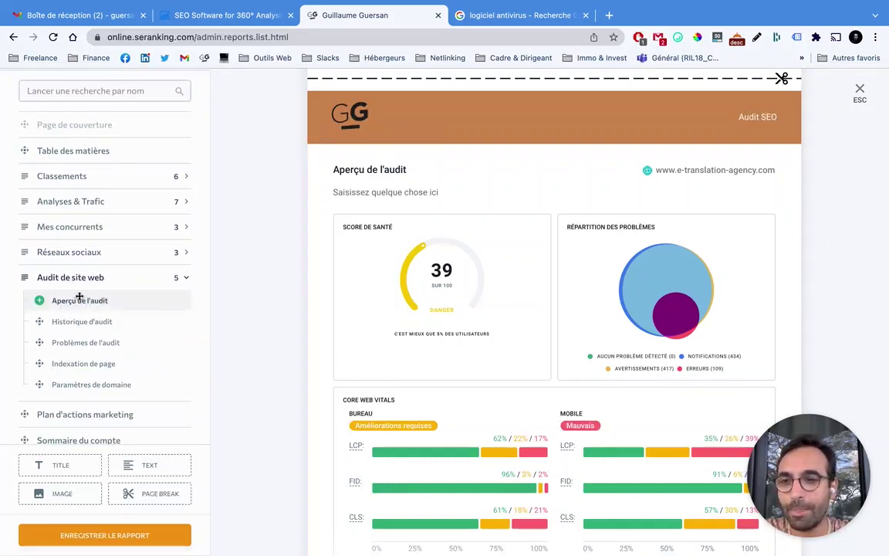
{"action": "scroll", "coordinate": [487, 245], "scroll_direction": "down", "scroll_amount": 1}
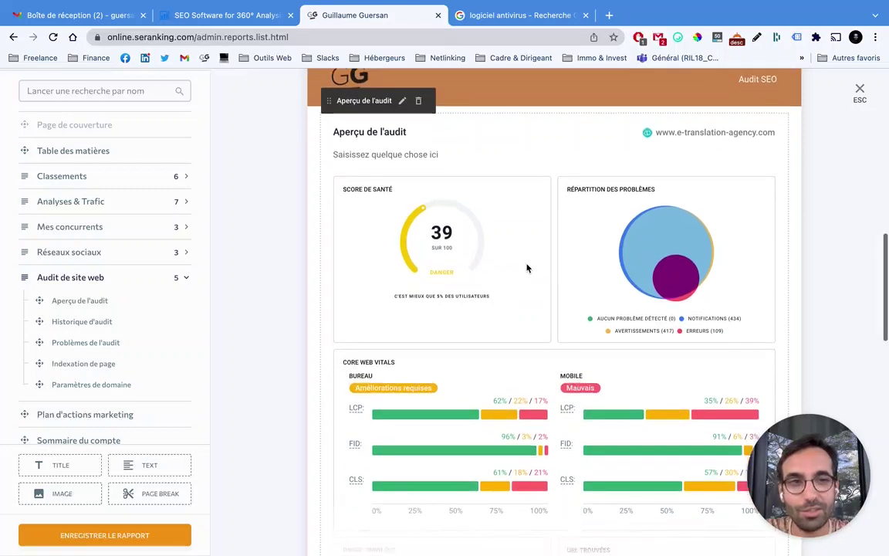
{"action": "scroll", "coordinate": [482, 257], "scroll_direction": "down", "scroll_amount": 1}
{"action": "scroll", "coordinate": [481, 263], "scroll_direction": "down", "scroll_amount": 1}
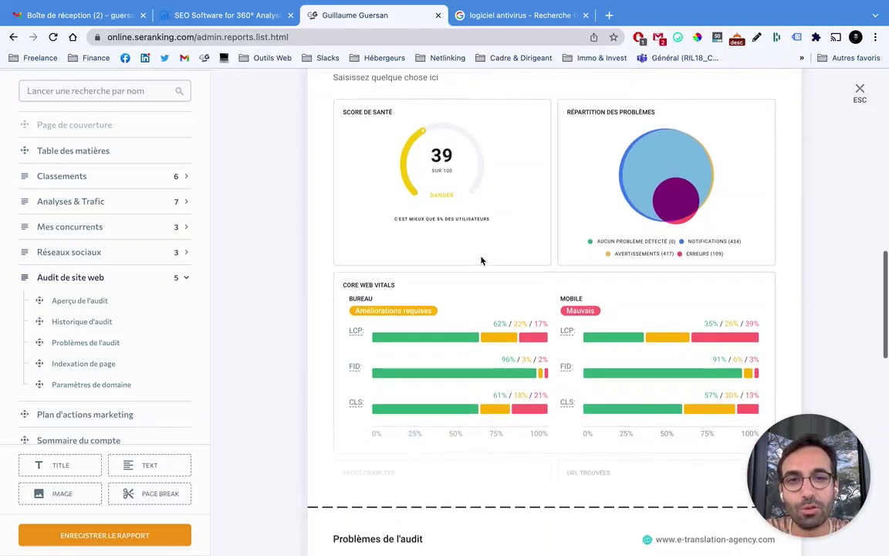
Examine the report's audit problems, page indexing and domain parameters sections, including the listed crawl issues and affected URLs
{"action": "scroll", "coordinate": [480, 260], "scroll_direction": "down", "scroll_amount": 10}
{"action": "scroll", "coordinate": [482, 261], "scroll_direction": "up", "scroll_amount": 2}
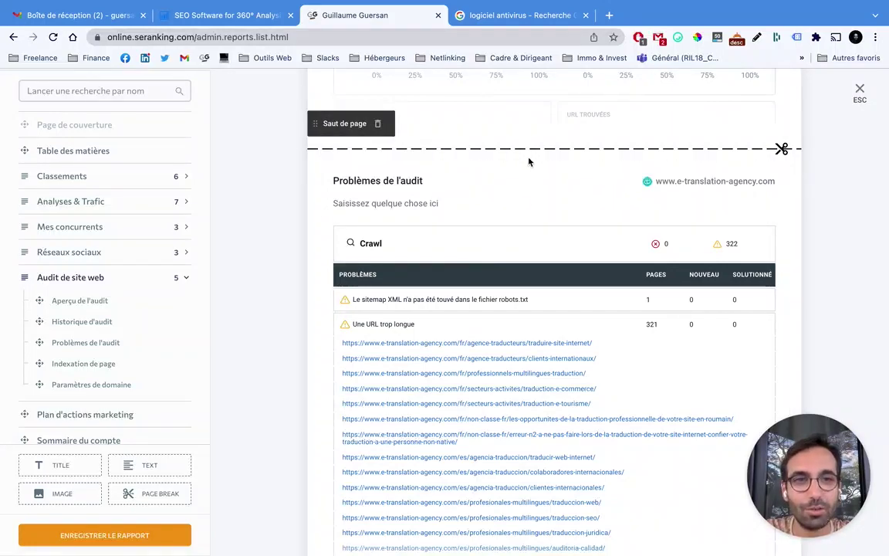
{"action": "scroll", "coordinate": [497, 222], "scroll_direction": "down", "scroll_amount": 10}
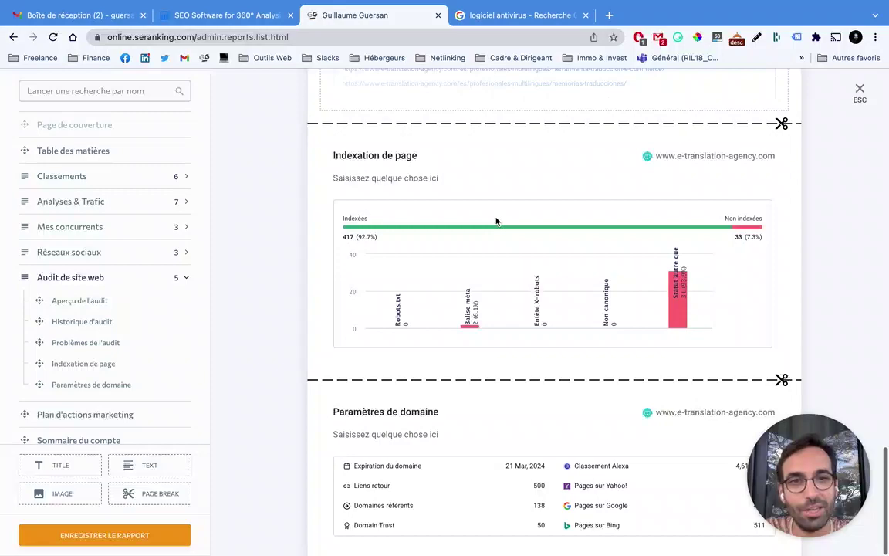
{"action": "scroll", "coordinate": [496, 222], "scroll_direction": "up", "scroll_amount": 5}
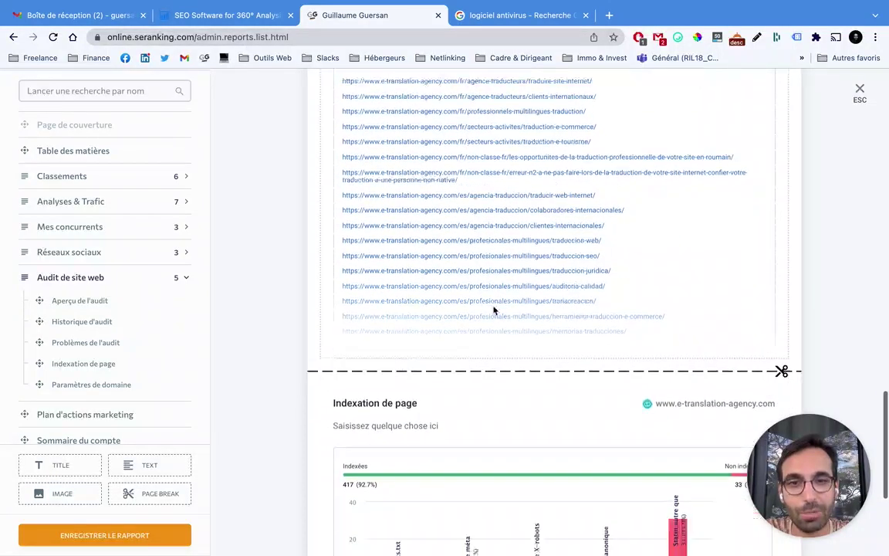
{"action": "scroll", "coordinate": [494, 310], "scroll_direction": "down", "scroll_amount": 5}
{"action": "scroll", "coordinate": [496, 170], "scroll_direction": "up", "scroll_amount": 5}
{"action": "scroll", "coordinate": [468, 178], "scroll_direction": "up", "scroll_amount": 3}
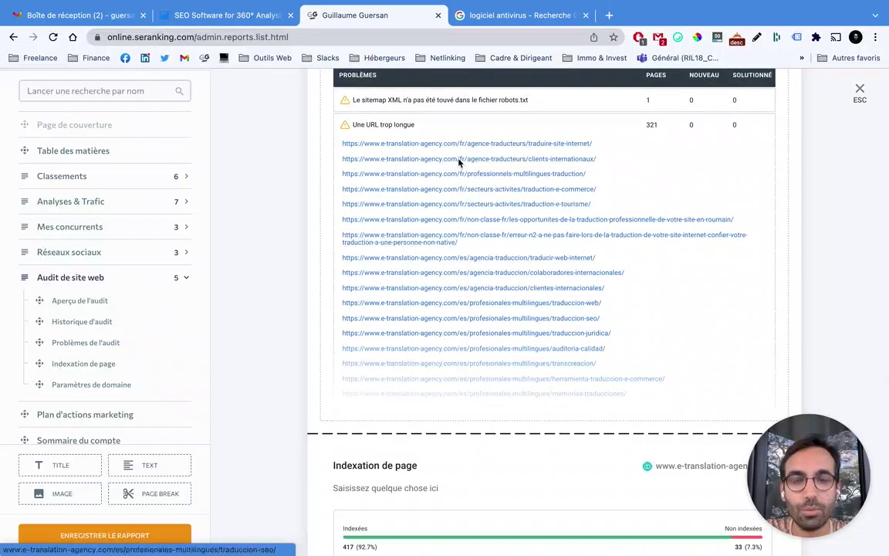
{"action": "scroll", "coordinate": [470, 231], "scroll_direction": "up", "scroll_amount": 3}
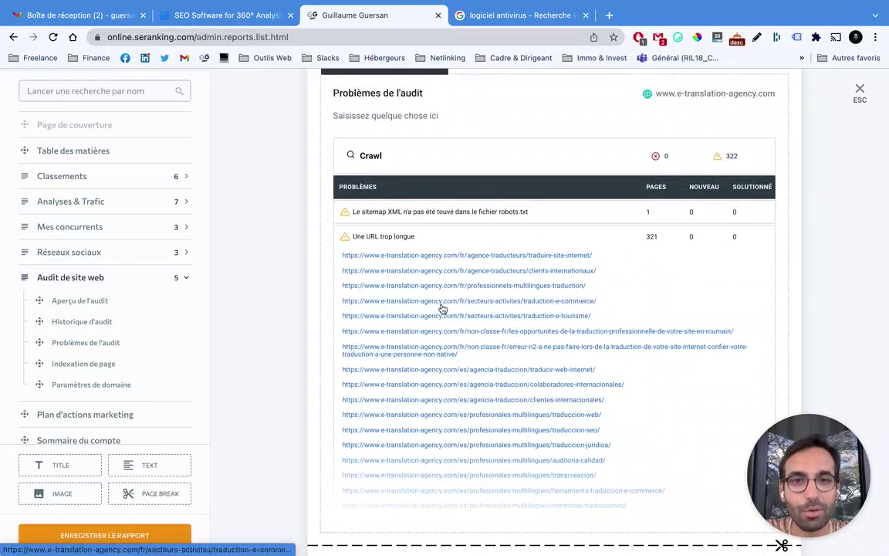
{"action": "scroll", "coordinate": [463, 340], "scroll_direction": "down", "scroll_amount": 2}
{"action": "scroll", "coordinate": [483, 432], "scroll_direction": "down", "scroll_amount": 2}
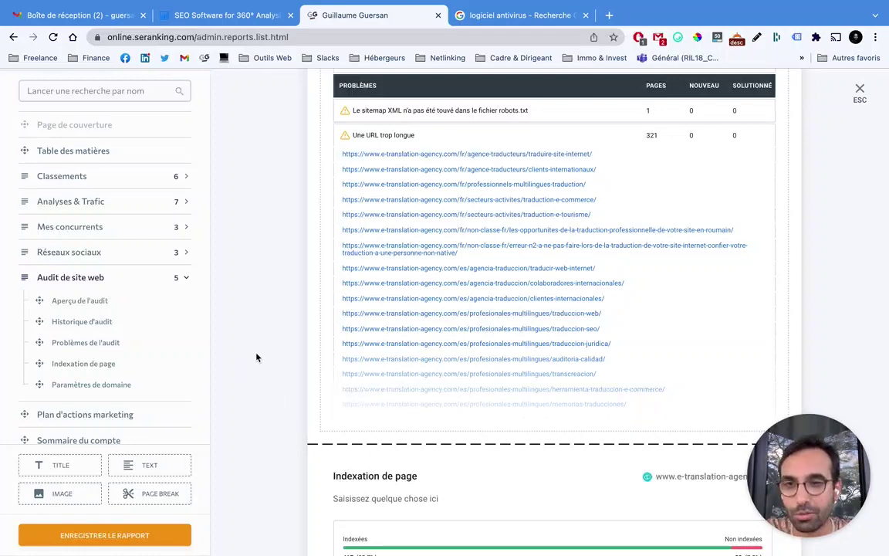
{"action": "scroll", "coordinate": [257, 357], "scroll_direction": "down", "scroll_amount": 5}
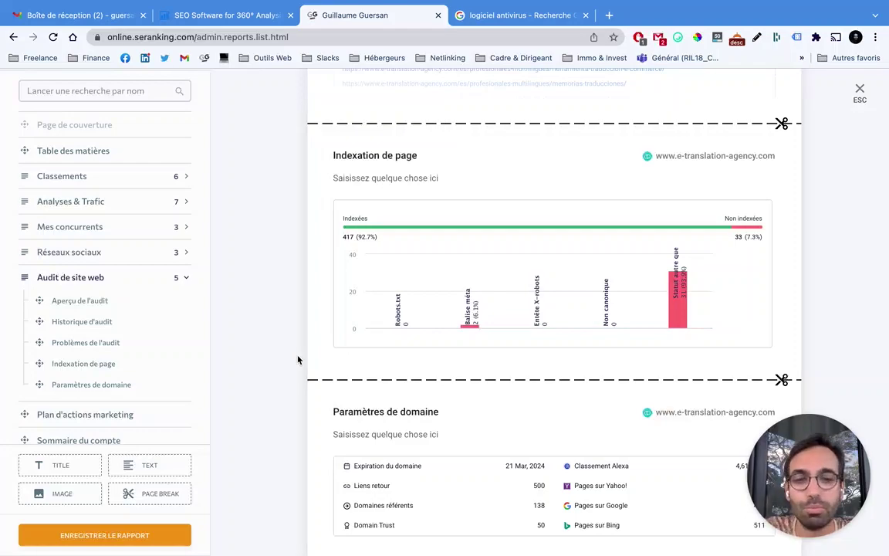
{"action": "scroll", "coordinate": [366, 317], "scroll_direction": "up", "scroll_amount": 5}
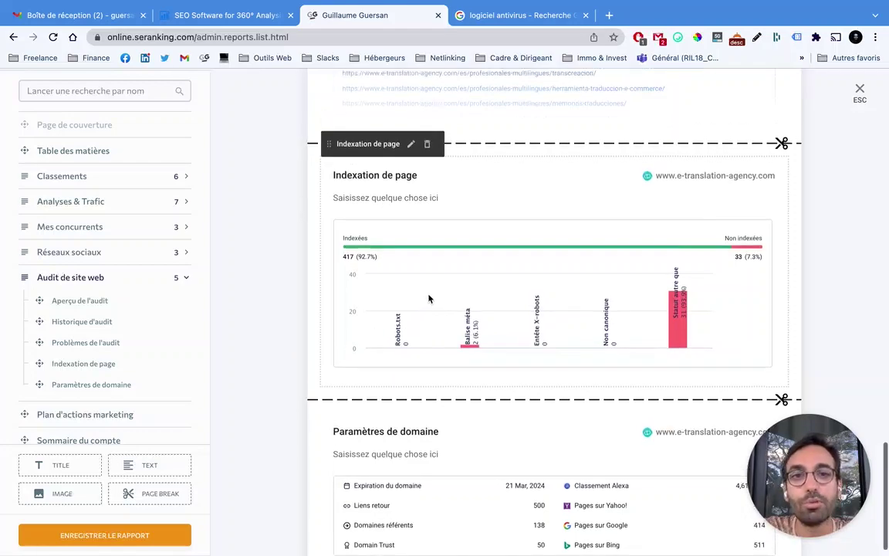
Examine the report's page indexing section and open its comment text for editing, leaving it without adding text
{"action": "scroll", "coordinate": [404, 260], "scroll_direction": "up", "scroll_amount": 1}
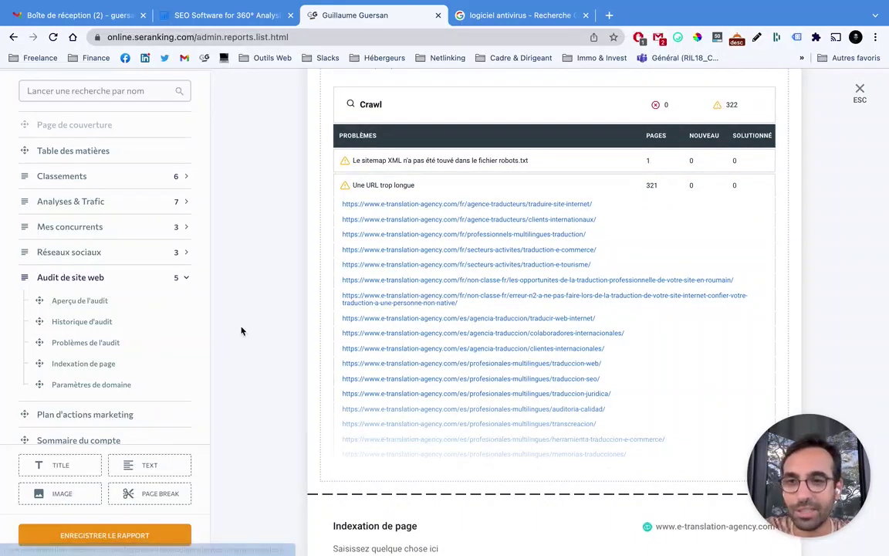
{"action": "scroll", "coordinate": [305, 328], "scroll_direction": "down", "scroll_amount": 1}
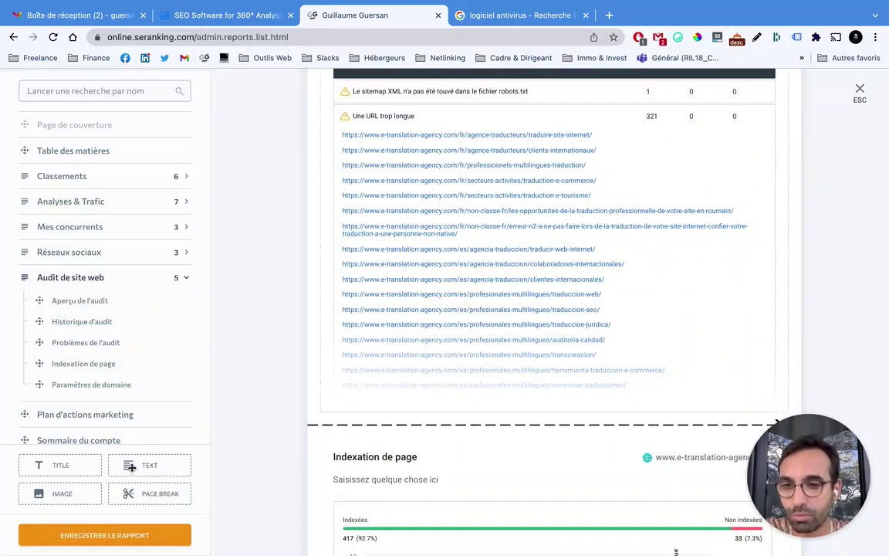
{"action": "scroll", "coordinate": [417, 445], "scroll_direction": "down", "scroll_amount": 3}
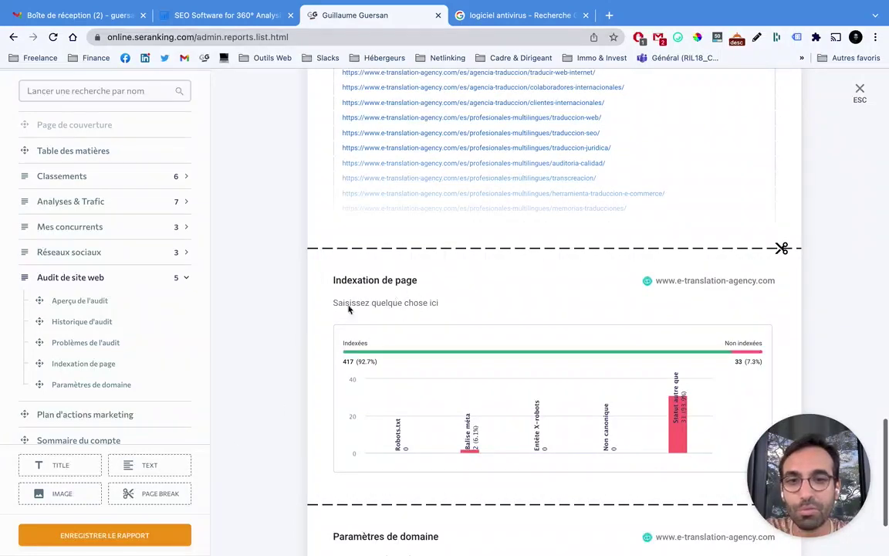
{"action": "scroll", "coordinate": [333, 293], "scroll_direction": "down", "scroll_amount": 1}
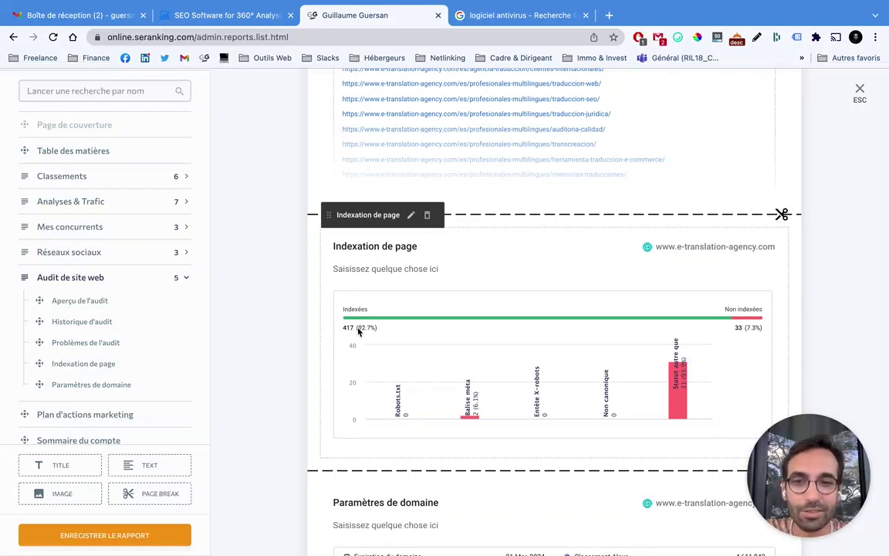
{"action": "left_click", "coordinate": [350, 268]}
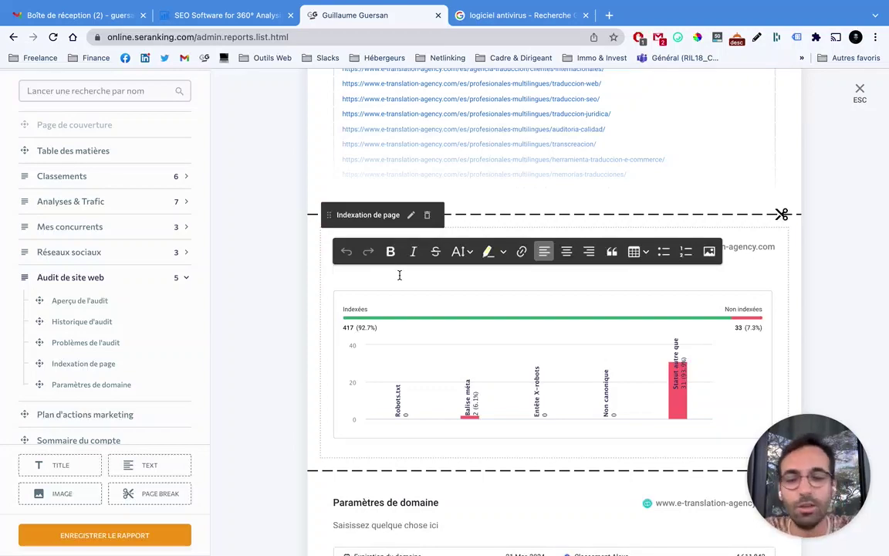
{"action": "left_click", "coordinate": [279, 263]}
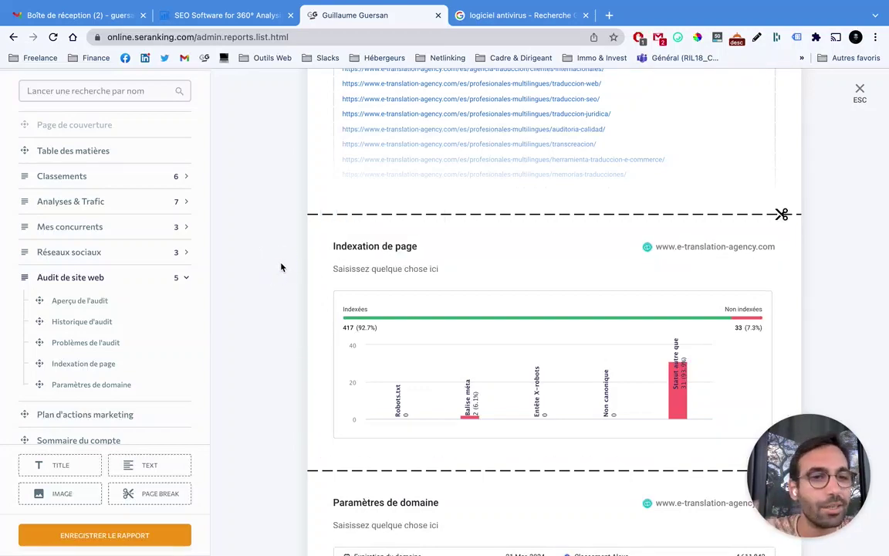
Review the report from the audit problems and page indexing sections back through the audit overview to the cover page
{"action": "scroll", "coordinate": [284, 267], "scroll_direction": "up", "scroll_amount": 3}
{"action": "scroll", "coordinate": [287, 266], "scroll_direction": "up", "scroll_amount": 4}
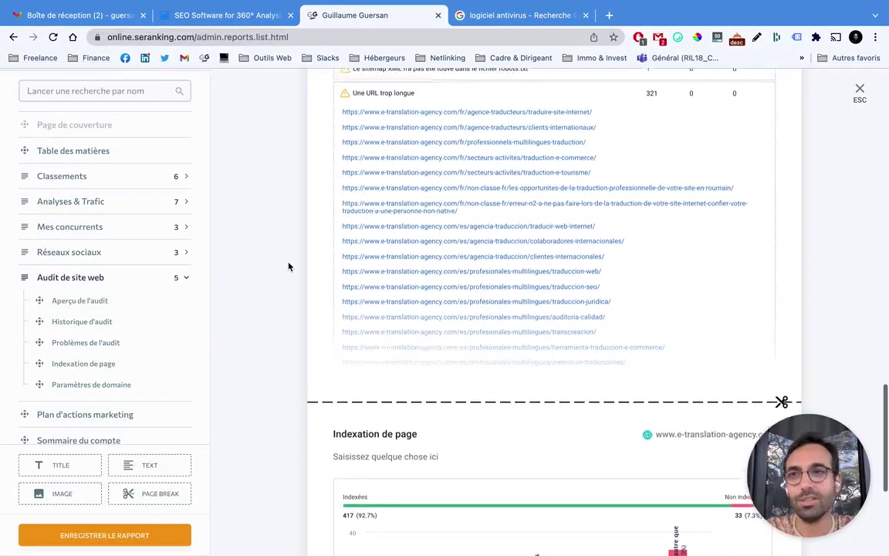
{"action": "scroll", "coordinate": [291, 264], "scroll_direction": "up", "scroll_amount": 2}
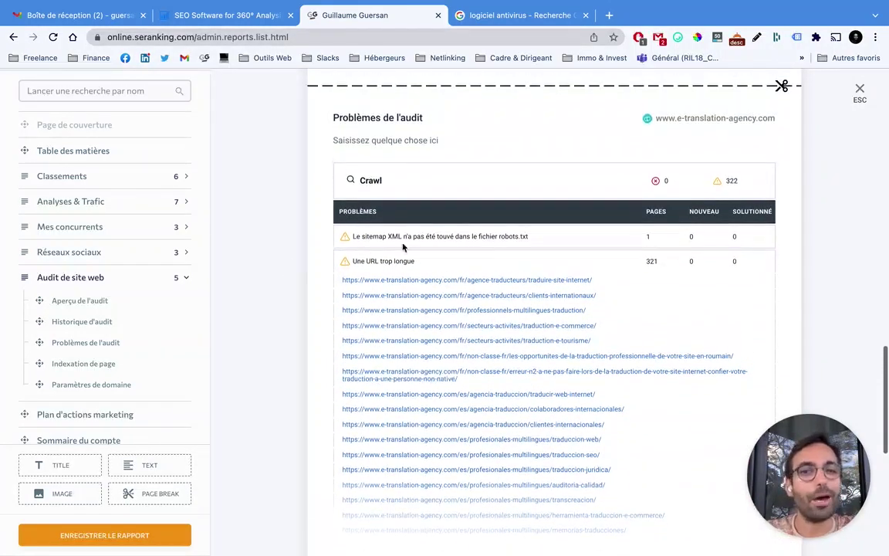
{"action": "scroll", "coordinate": [376, 225], "scroll_direction": "down", "scroll_amount": 2}
{"action": "scroll", "coordinate": [375, 225], "scroll_direction": "down", "scroll_amount": 10}
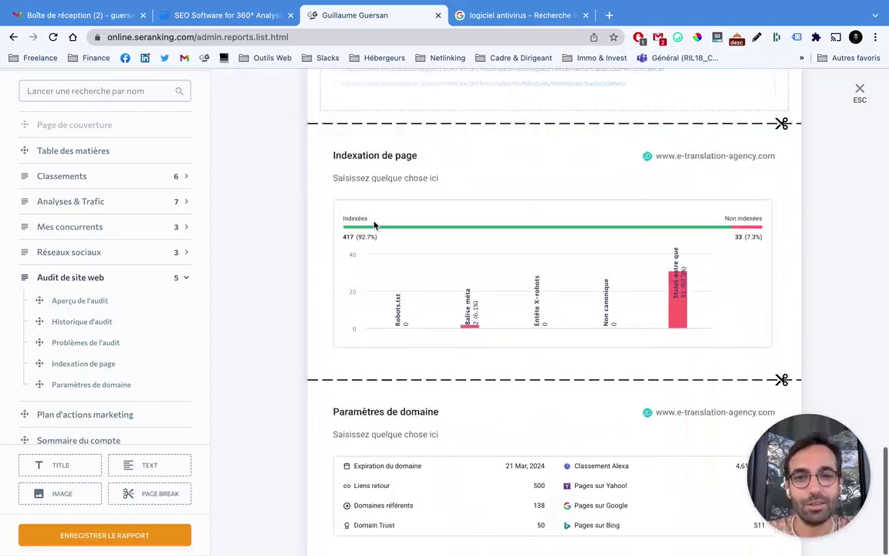
{"action": "scroll", "coordinate": [375, 258], "scroll_direction": "up", "scroll_amount": 1}
{"action": "scroll", "coordinate": [375, 258], "scroll_direction": "up", "scroll_amount": 20}
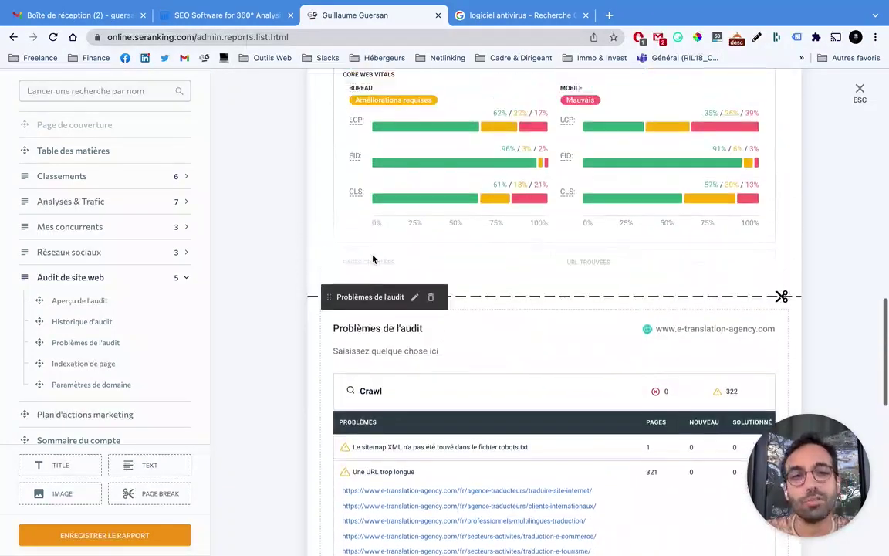
{"action": "scroll", "coordinate": [374, 259], "scroll_direction": "up", "scroll_amount": 6}
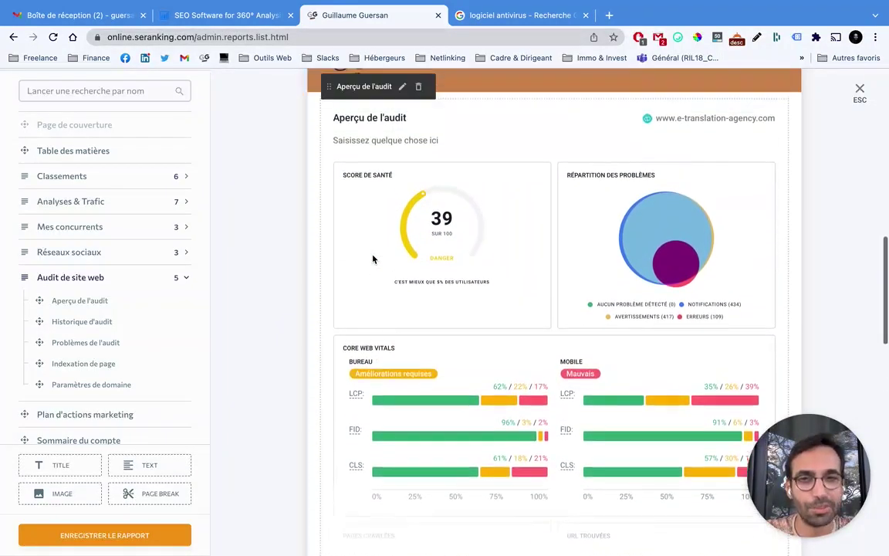
{"action": "scroll", "coordinate": [372, 256], "scroll_direction": "up", "scroll_amount": 12}
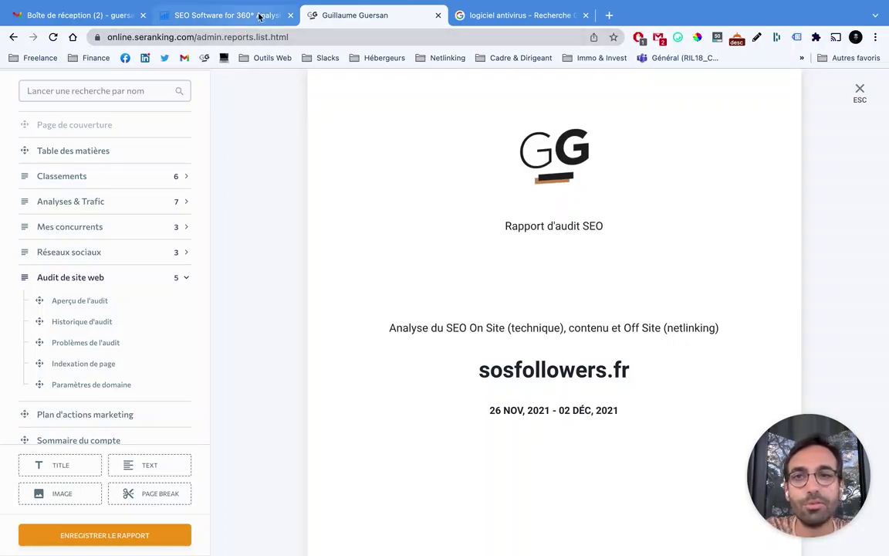
Collapse the website audit blocks and close the report editor without saving the report
{"action": "left_click", "coordinate": [186, 278]}
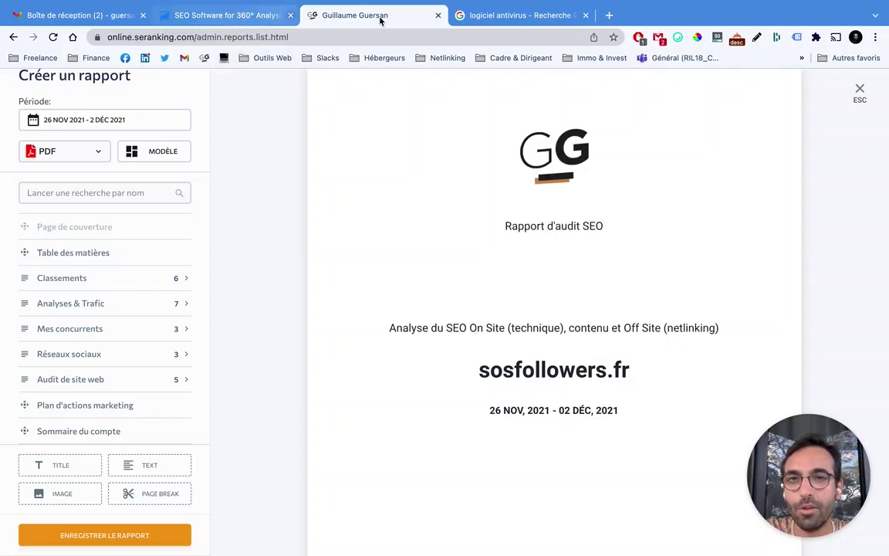
{"action": "left_click", "coordinate": [240, 17]}
{"action": "left_click", "coordinate": [367, 17]}
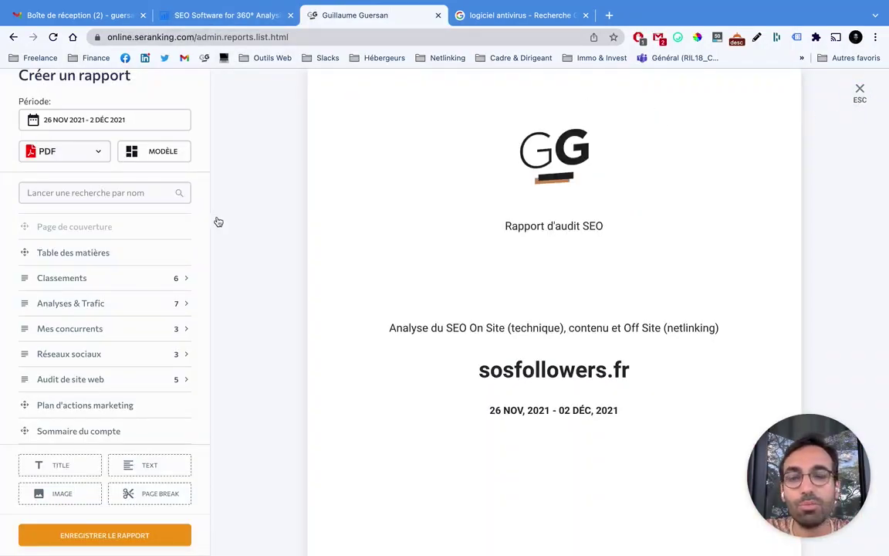
{"action": "left_click", "coordinate": [856, 102]}
{"action": "left_click", "coordinate": [558, 340]}
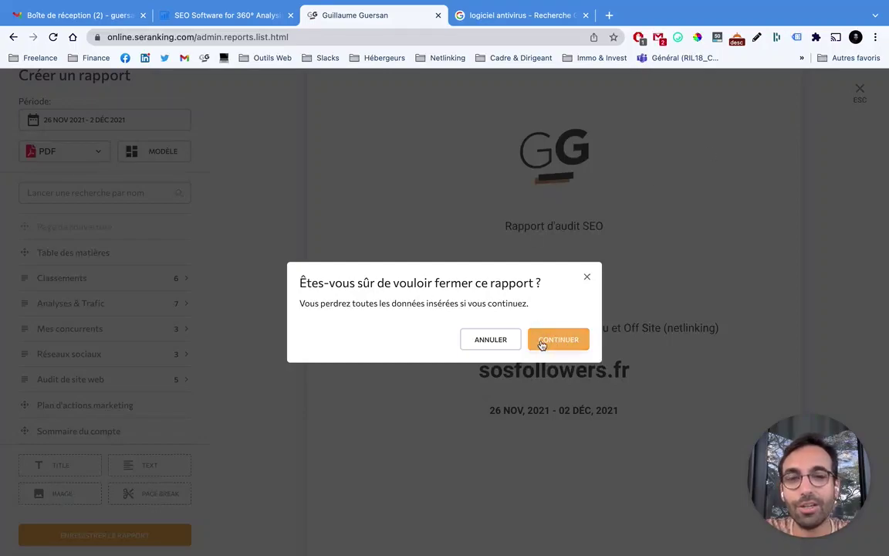
Switch to the consultant's own website project and examine the Facebook page reach chart on its social media dashboard
{"action": "left_click", "coordinate": [65, 156]}
{"action": "left_click", "coordinate": [66, 218]}
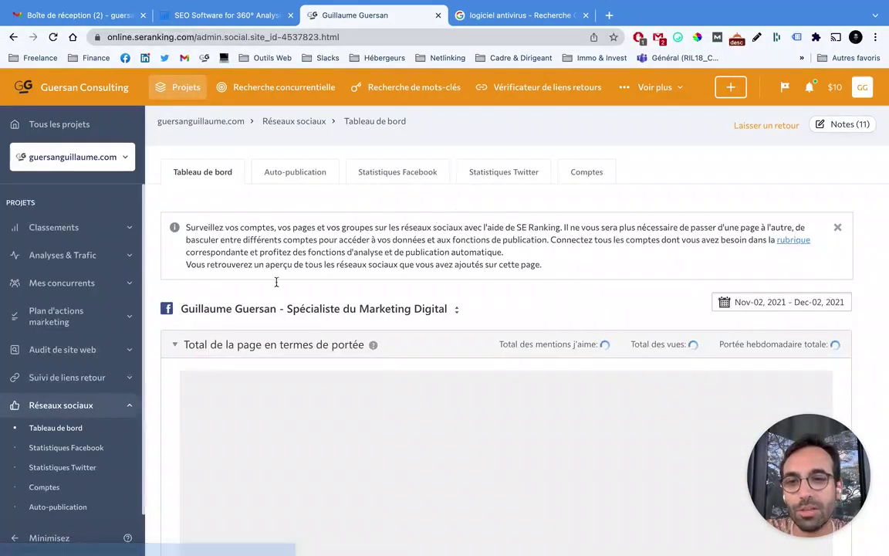
{"action": "scroll", "coordinate": [397, 241], "scroll_direction": "down", "scroll_amount": 1}
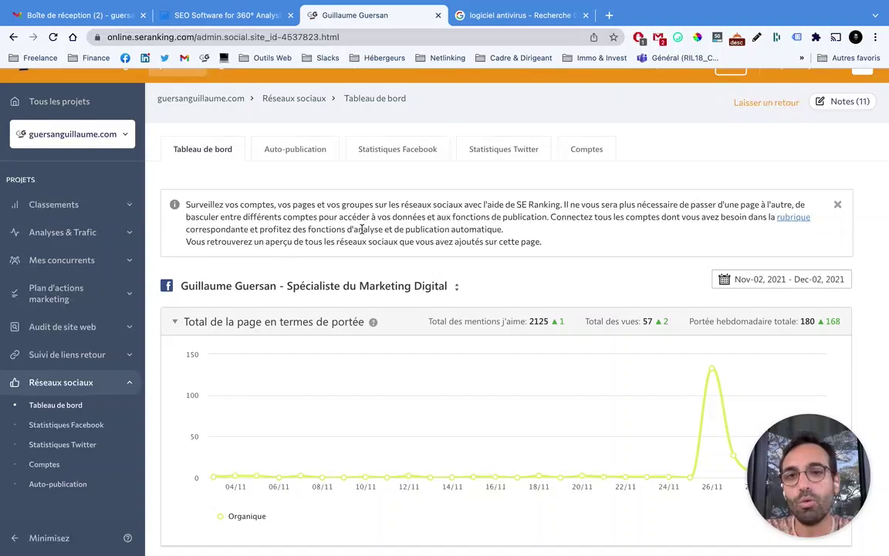
{"action": "scroll", "coordinate": [362, 230], "scroll_direction": "down", "scroll_amount": 2}
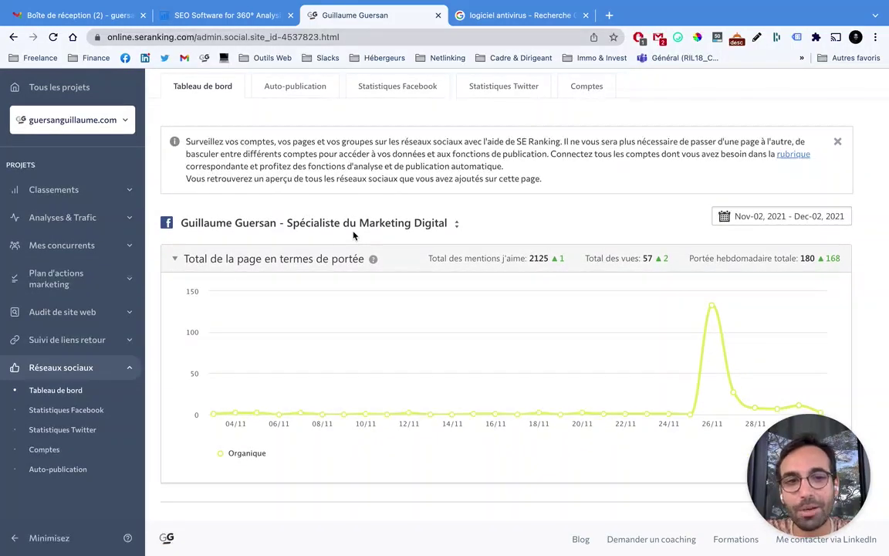
{"action": "scroll", "coordinate": [353, 235], "scroll_direction": "up", "scroll_amount": 1}
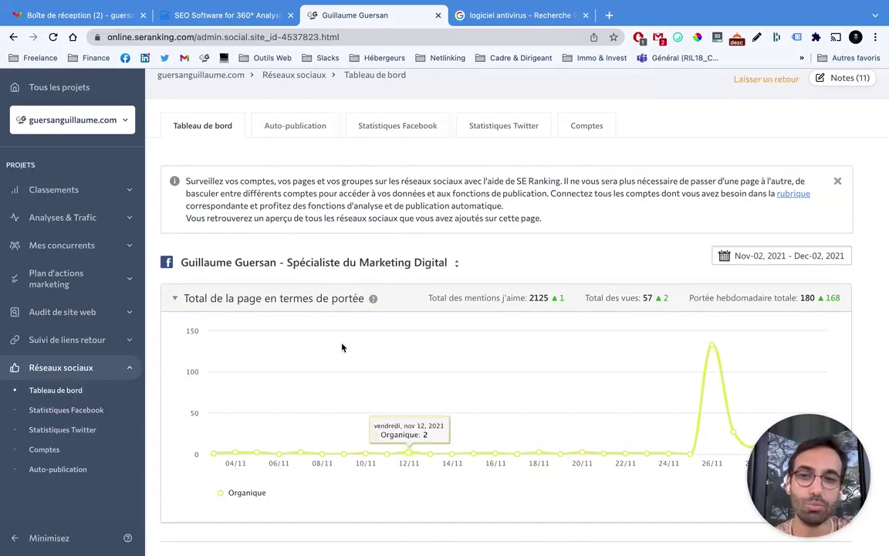
{"action": "scroll", "coordinate": [583, 271], "scroll_direction": "down", "scroll_amount": 1}
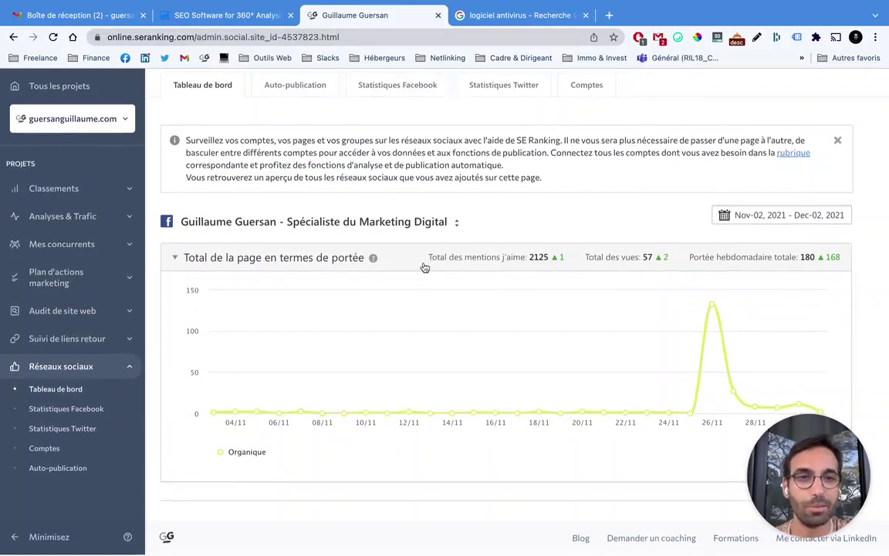
{"action": "scroll", "coordinate": [426, 268], "scroll_direction": "up", "scroll_amount": 1}
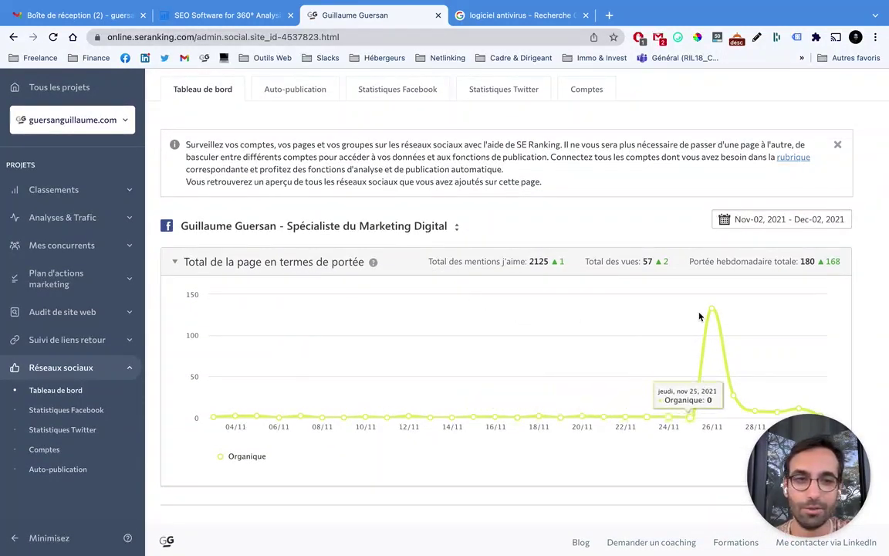
{"action": "scroll", "coordinate": [478, 402], "scroll_direction": "down", "scroll_amount": 1}
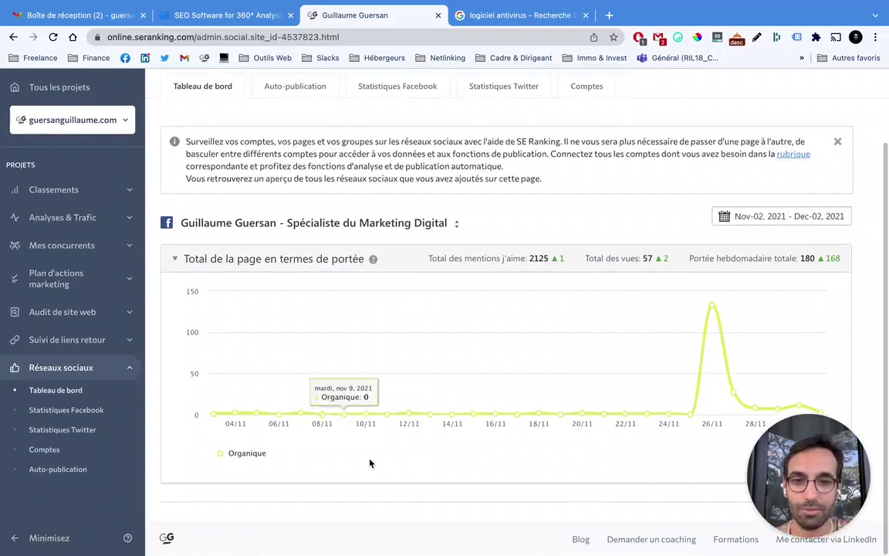
{"action": "scroll", "coordinate": [369, 464], "scroll_direction": "up", "scroll_amount": 2}
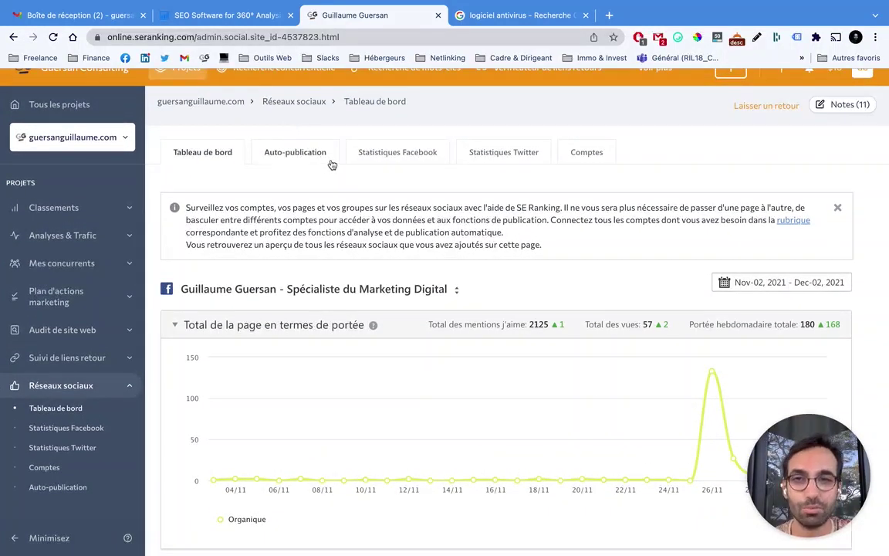
View the social media auto-publishing page, open the footer's Blog link in a separate tab, and return to the auto-publishing page
{"action": "left_click", "coordinate": [297, 153]}
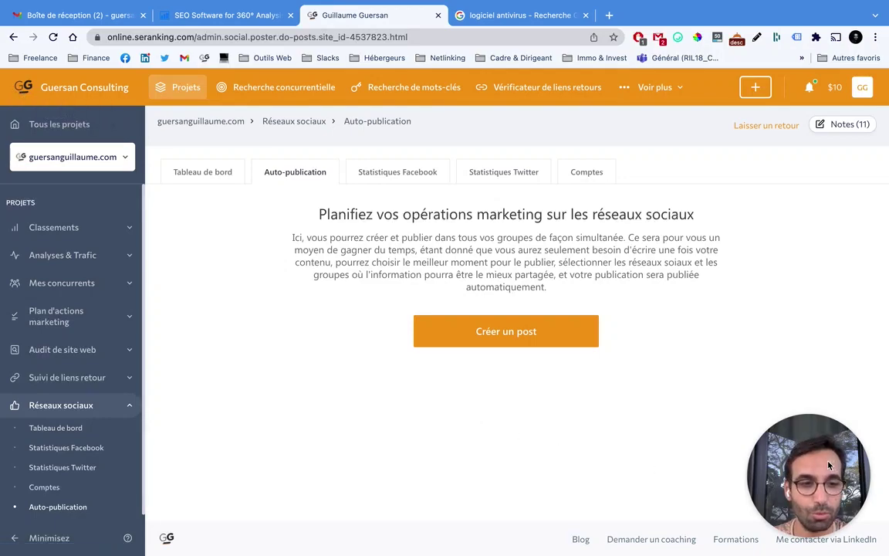
{"action": "left_click_drag", "start_coordinate": [837, 466], "coordinate": [878, 293]}
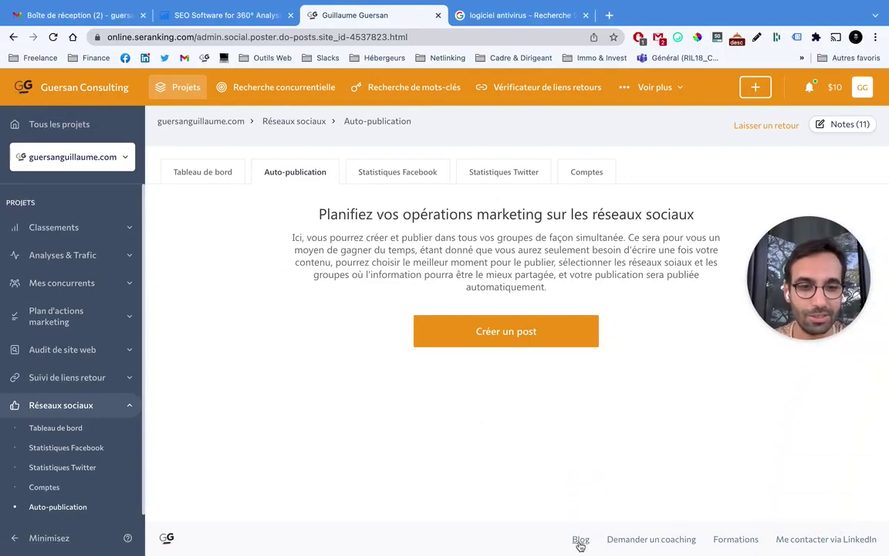
{"action": "left_click", "coordinate": [580, 540]}
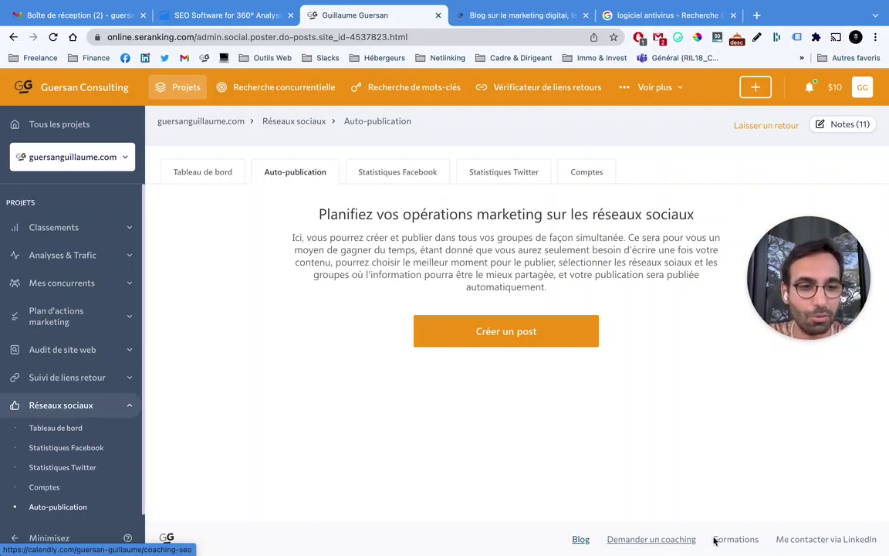
{"action": "left_click", "coordinate": [515, 17]}
{"action": "left_click", "coordinate": [391, 17]}
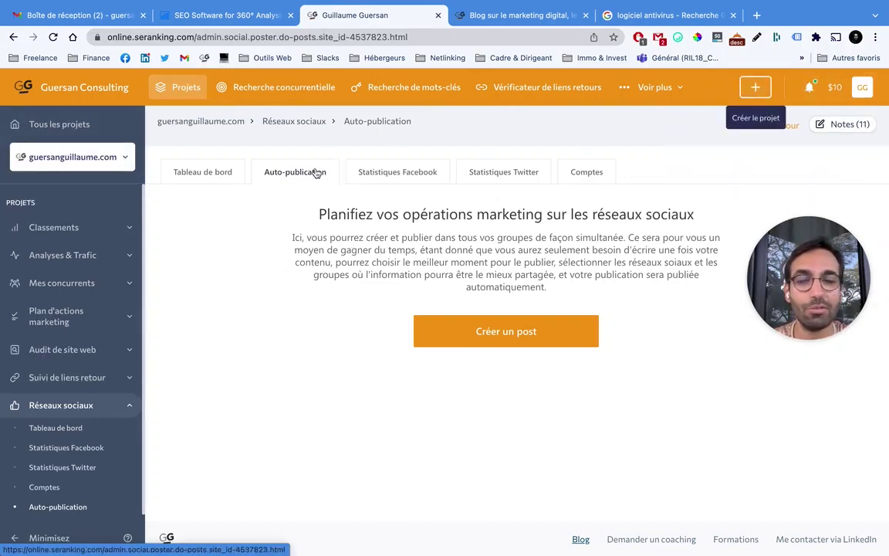
Review the list of client projects and the tools available for Noun Partners, keeping the current project selected
{"action": "left_click", "coordinate": [73, 157]}
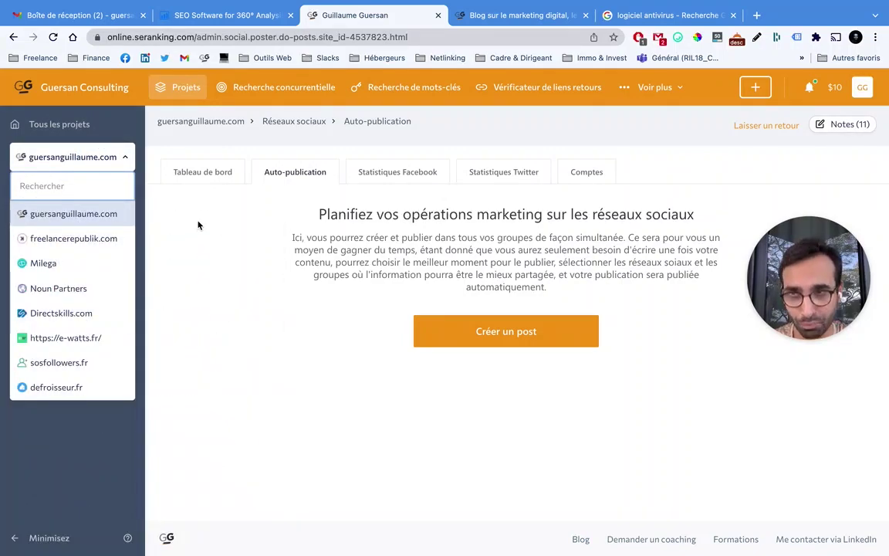
{"action": "left_click", "coordinate": [213, 204]}
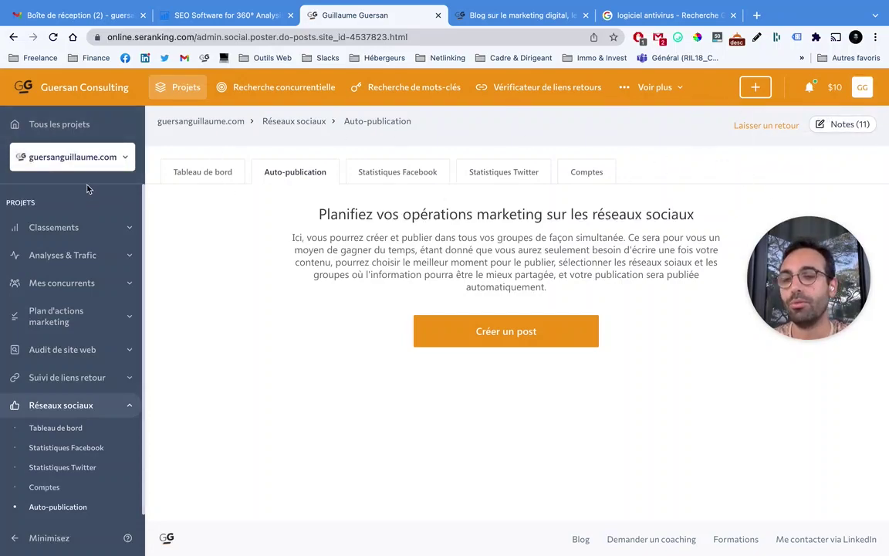
{"action": "left_click", "coordinate": [95, 159]}
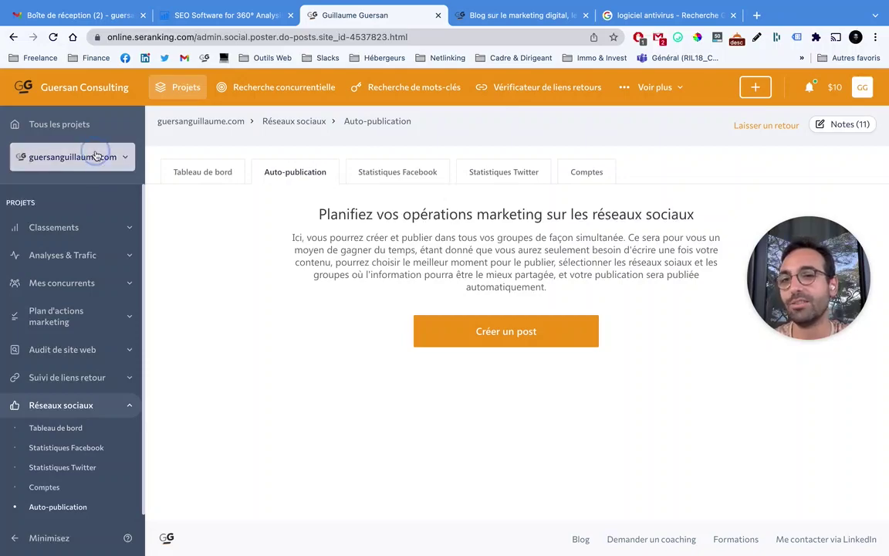
{"action": "mouse_move", "coordinate": [79, 297]}
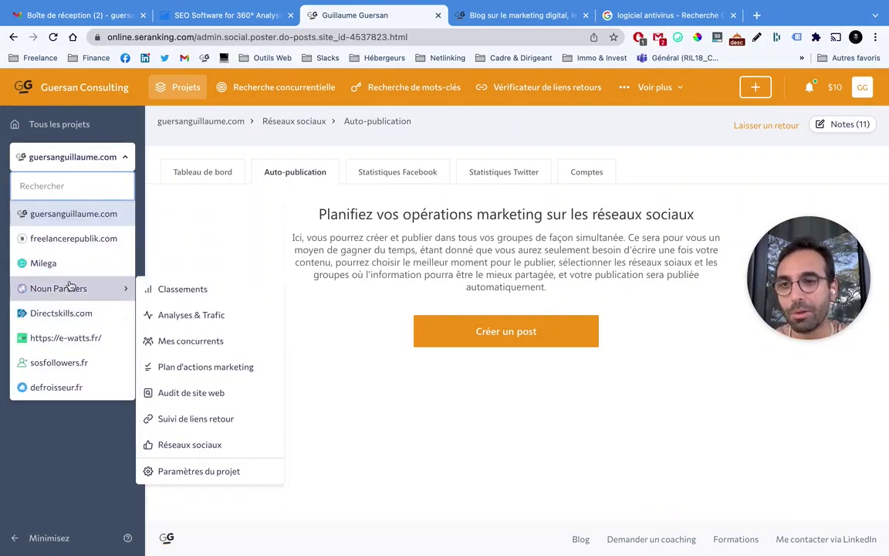
{"action": "left_click", "coordinate": [196, 234]}
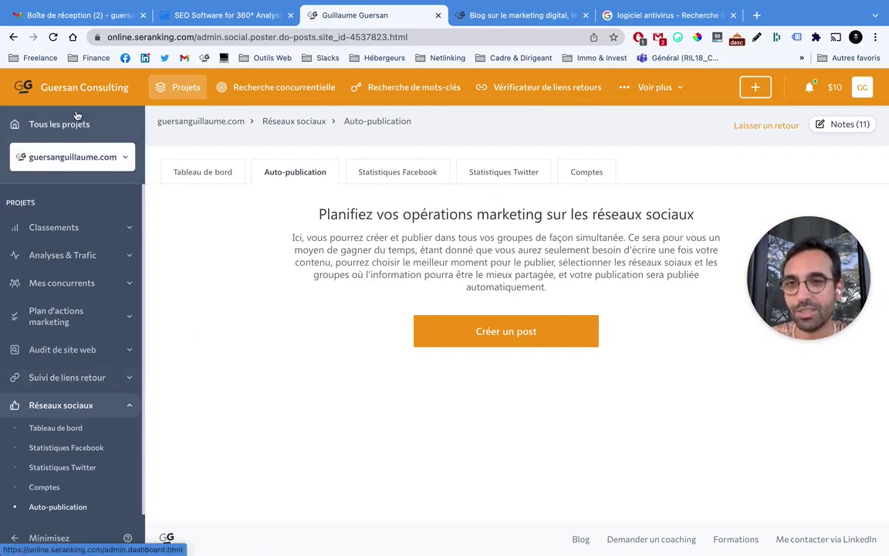
Switch to the Milega project and open its backlink monitoring overview
{"action": "left_click", "coordinate": [74, 157]}
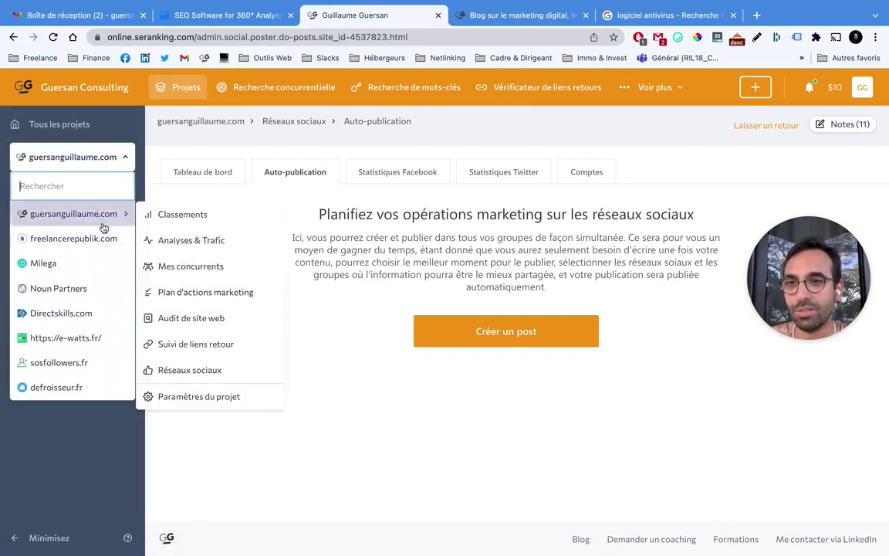
{"action": "left_click", "coordinate": [71, 266]}
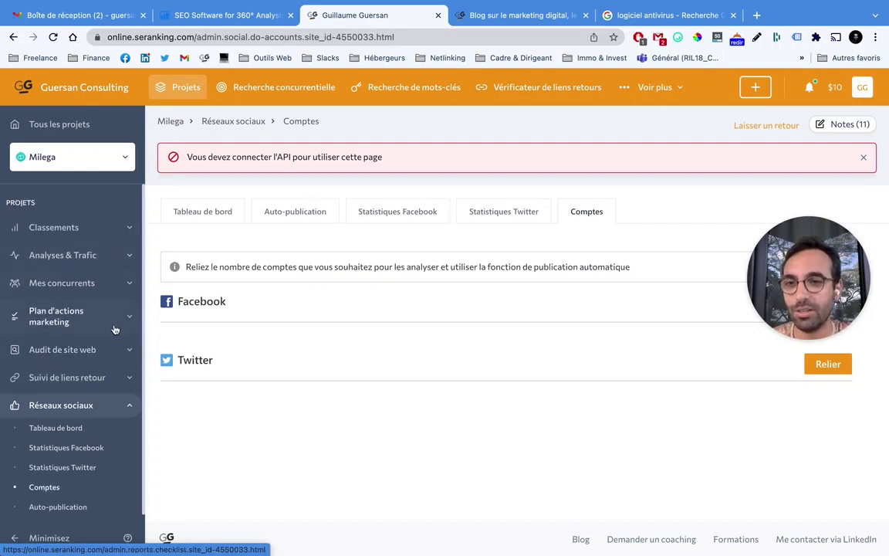
{"action": "left_click", "coordinate": [118, 377]}
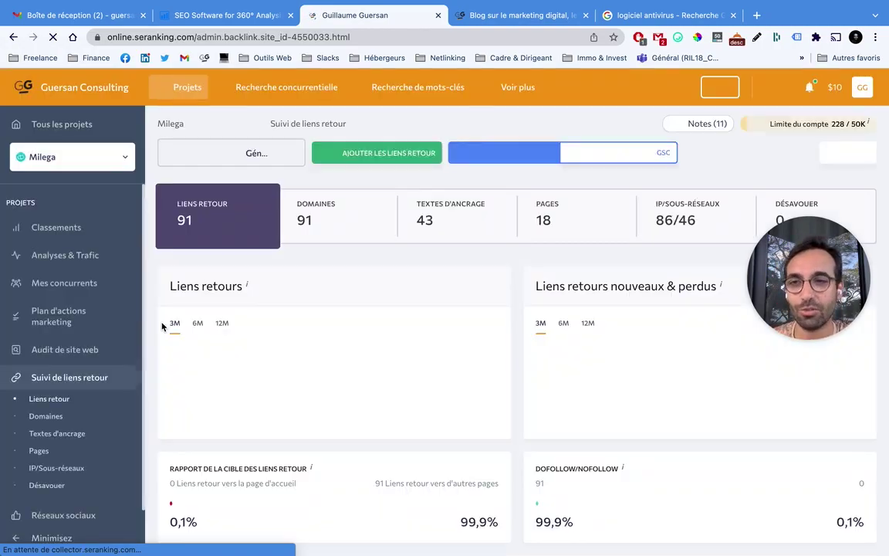
Examine Milega's backlink overview, including the backlink totals, the three-month trend, new and lost links, and the dofollow/nofollow ratio
{"action": "scroll", "coordinate": [293, 279], "scroll_direction": "down", "scroll_amount": 5}
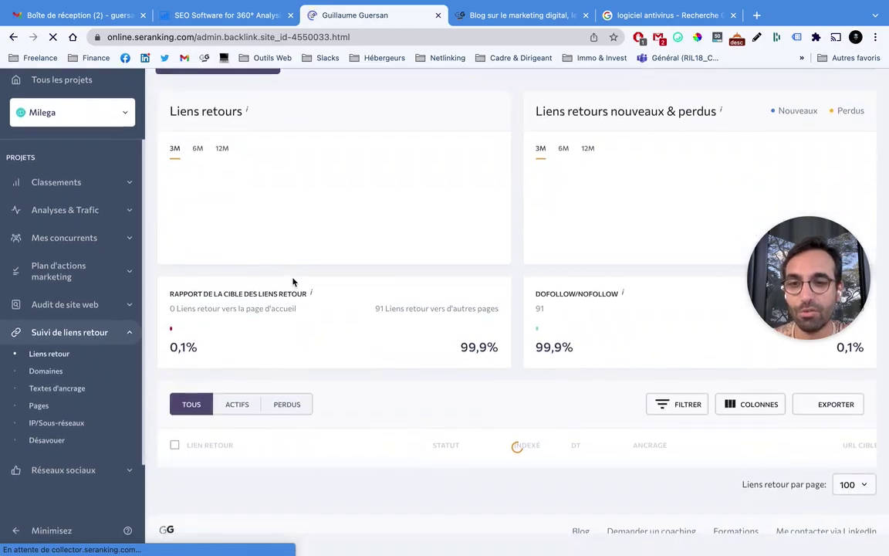
{"action": "scroll", "coordinate": [318, 338], "scroll_direction": "up", "scroll_amount": 5}
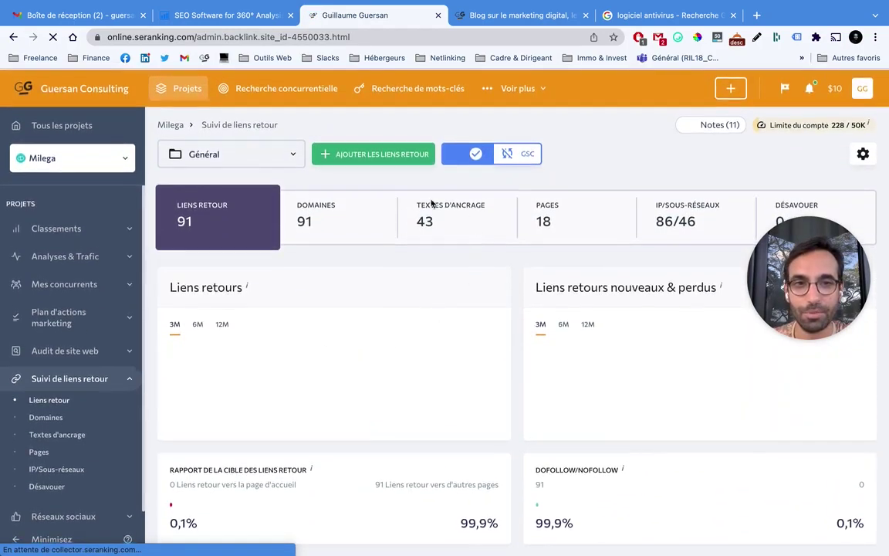
{"action": "scroll", "coordinate": [595, 233], "scroll_direction": "down", "scroll_amount": 2}
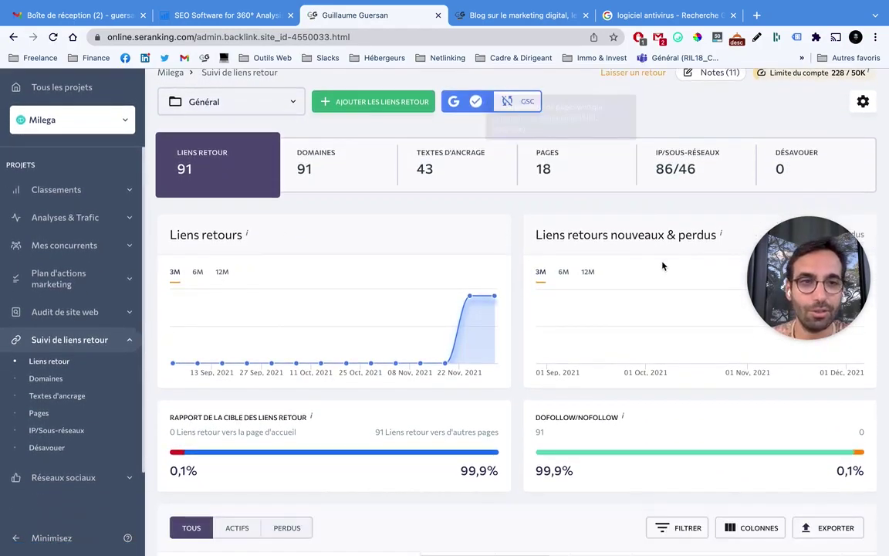
{"action": "scroll", "coordinate": [572, 397], "scroll_direction": "down", "scroll_amount": 4}
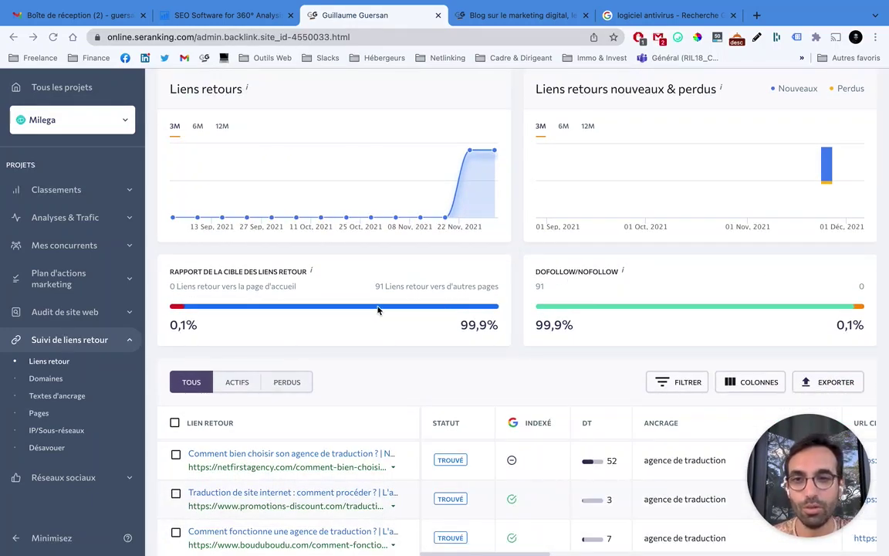
{"action": "scroll", "coordinate": [444, 327], "scroll_direction": "up", "scroll_amount": 5}
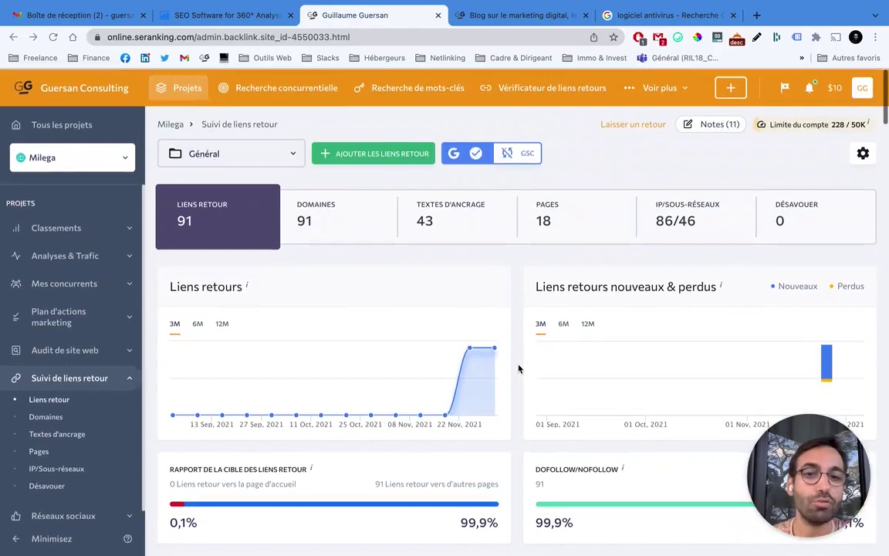
{"action": "scroll", "coordinate": [455, 309], "scroll_direction": "down", "scroll_amount": 1}
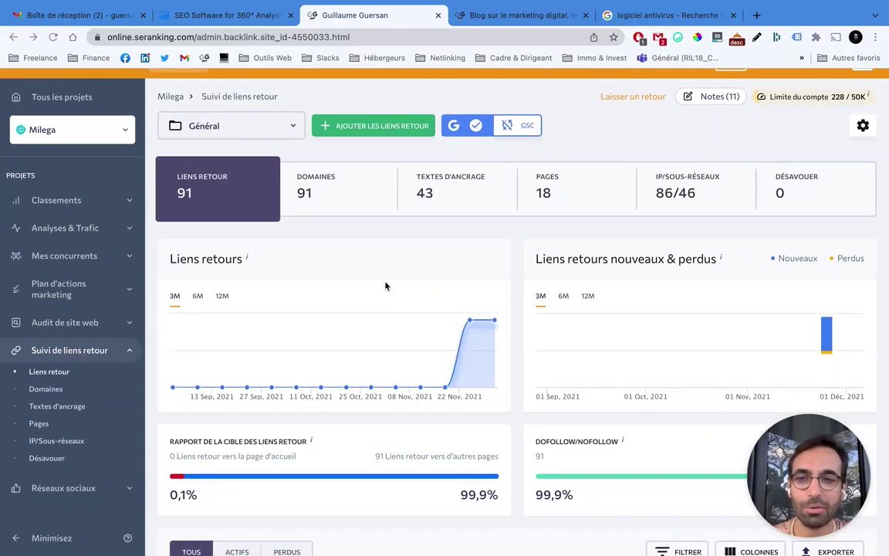
{"action": "left_click", "coordinate": [464, 235]}
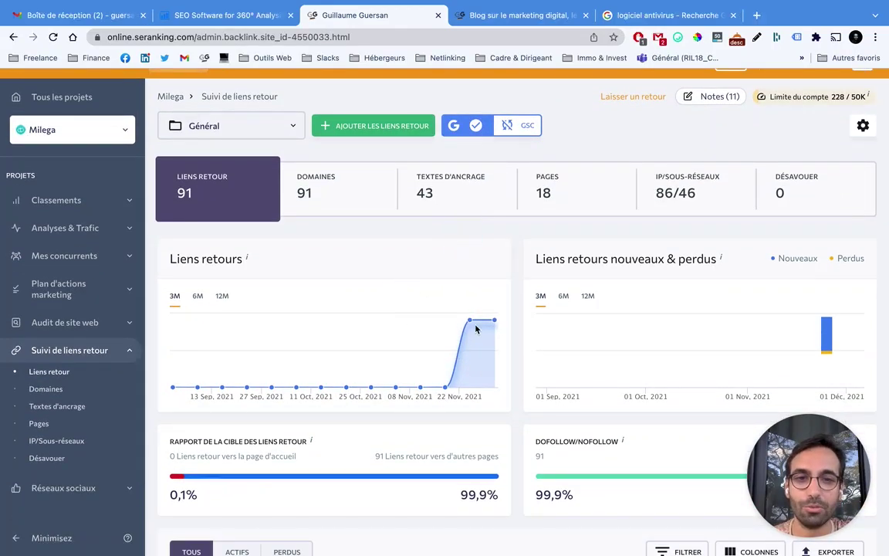
{"action": "mouse_move", "coordinate": [499, 323]}
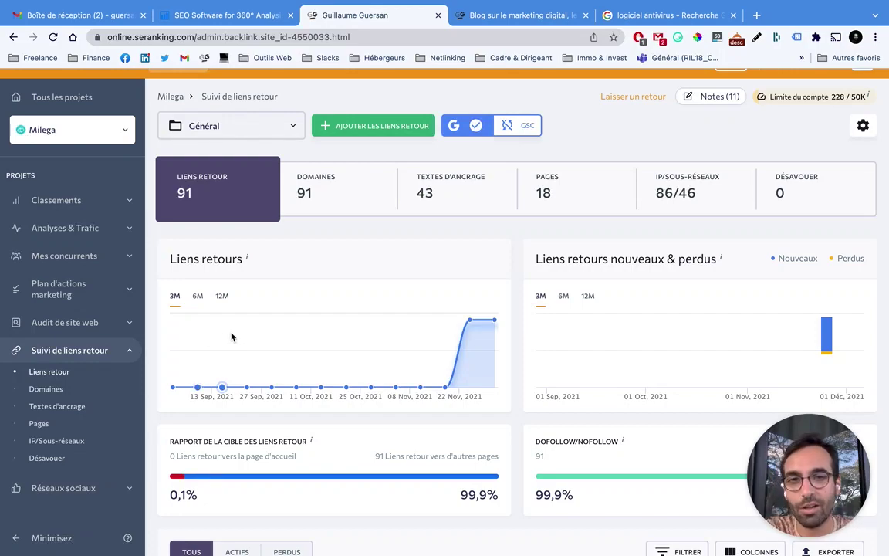
Review the status, Google indexing, domain trust and anchor text of the backlinks in Milega's full link list
{"action": "scroll", "coordinate": [213, 344], "scroll_direction": "down", "scroll_amount": 5}
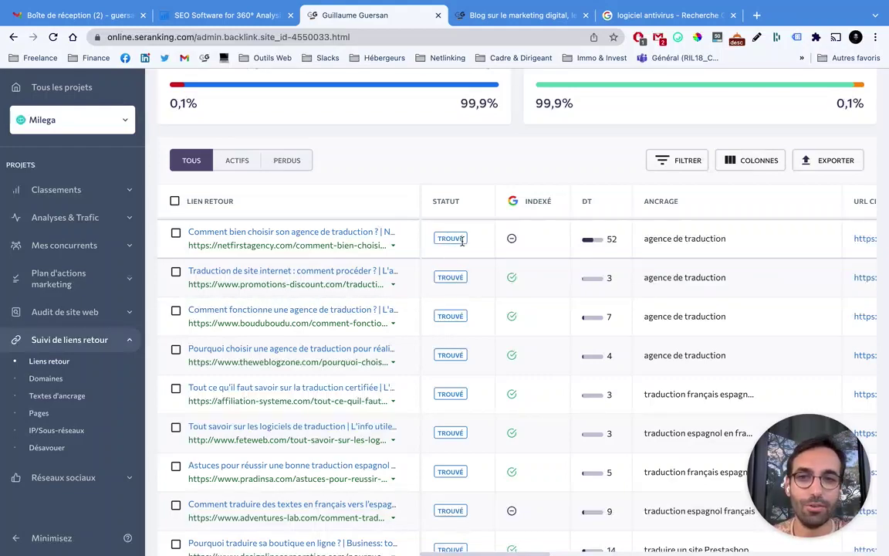
{"action": "scroll", "coordinate": [533, 216], "scroll_direction": "down", "scroll_amount": 3}
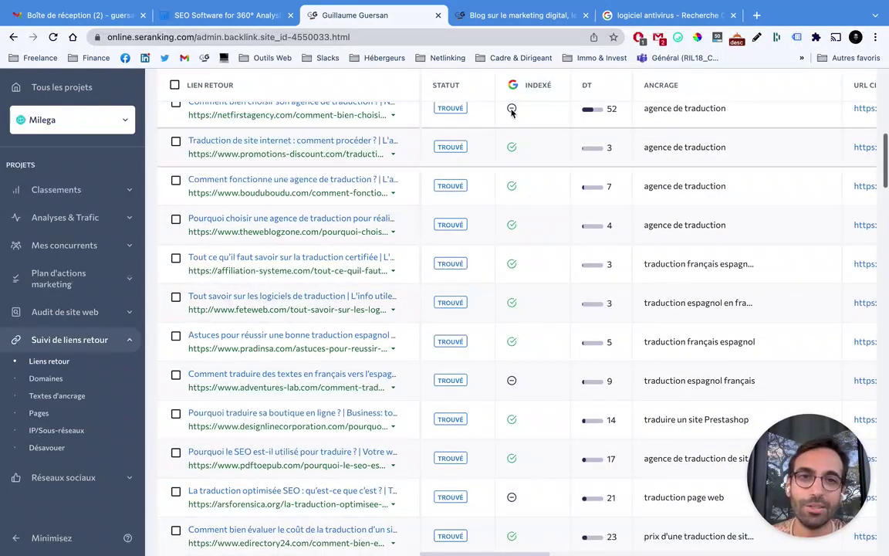
{"action": "scroll", "coordinate": [522, 224], "scroll_direction": "down", "scroll_amount": 3}
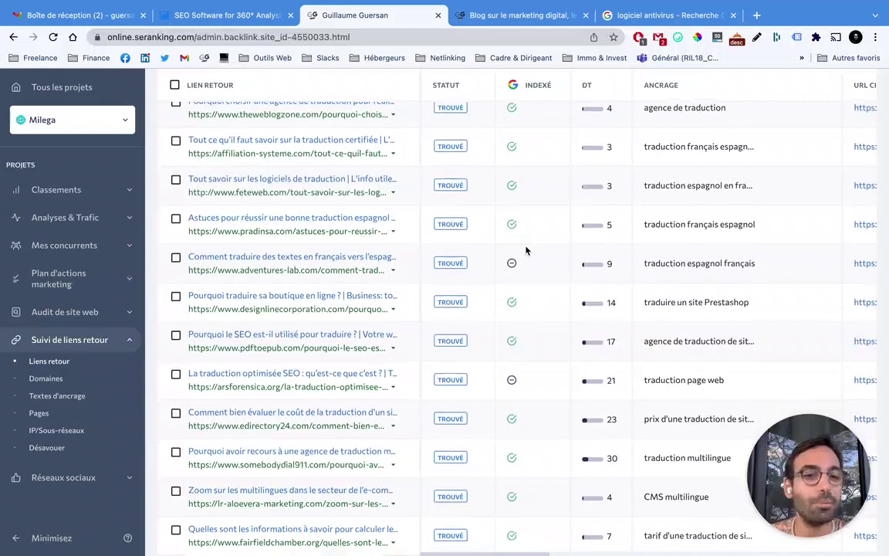
{"action": "scroll", "coordinate": [526, 249], "scroll_direction": "up", "scroll_amount": 5}
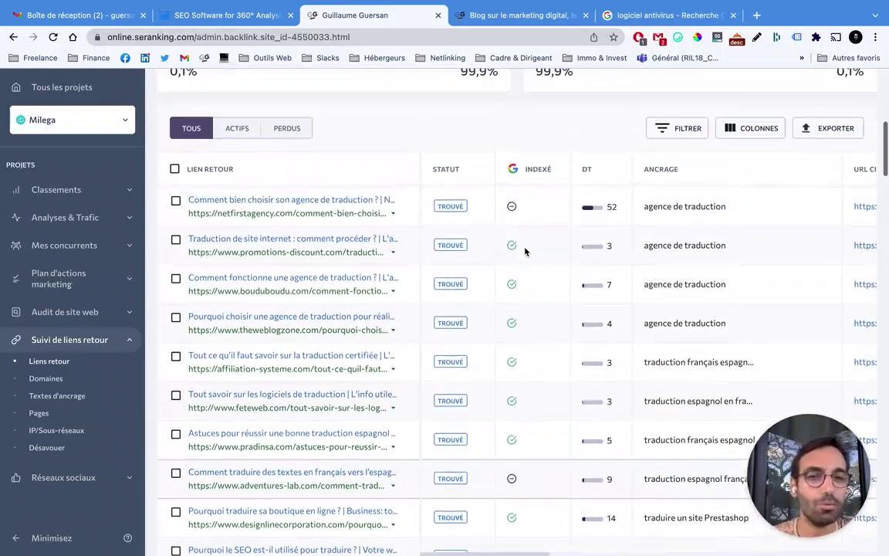
Examine the backlink table's remaining columns, from target URL and country through first and last seen dates to disavow, price, manager and note
{"action": "scroll", "coordinate": [521, 217], "scroll_direction": "right", "scroll_amount": 5}
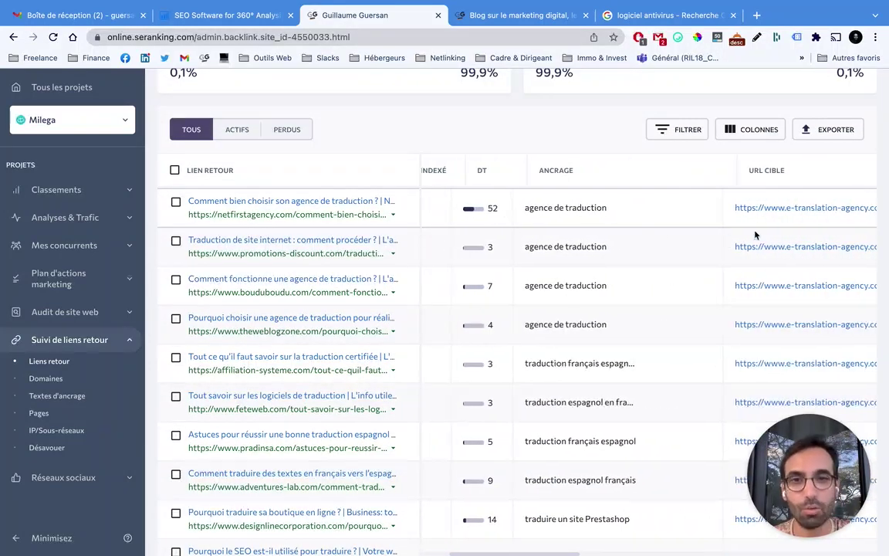
{"action": "scroll", "coordinate": [756, 235], "scroll_direction": "down", "scroll_amount": 1}
{"action": "scroll", "coordinate": [668, 233], "scroll_direction": "right", "scroll_amount": 5}
{"action": "scroll", "coordinate": [655, 170], "scroll_direction": "up", "scroll_amount": 1}
{"action": "scroll", "coordinate": [602, 274], "scroll_direction": "up", "scroll_amount": 2}
{"action": "scroll", "coordinate": [605, 312], "scroll_direction": "right", "scroll_amount": 3}
{"action": "scroll", "coordinate": [610, 309], "scroll_direction": "right", "scroll_amount": 10}
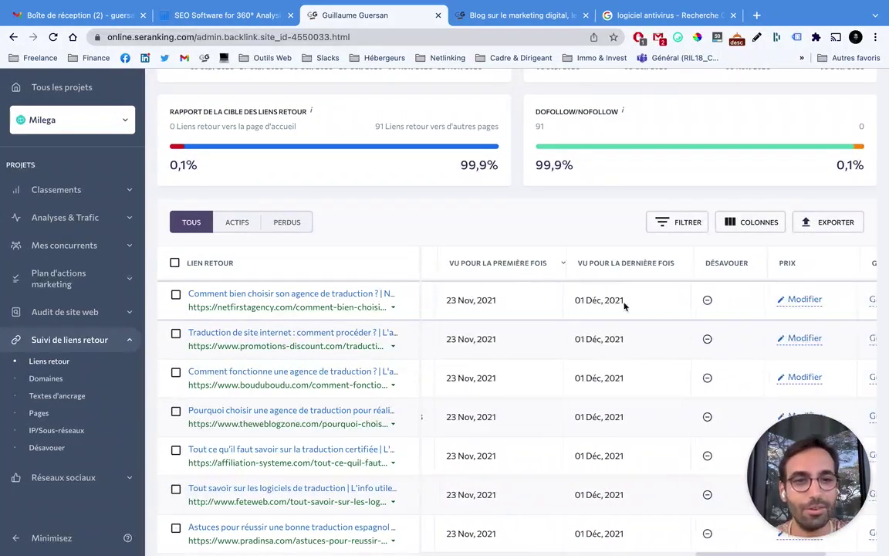
{"action": "scroll", "coordinate": [625, 307], "scroll_direction": "left", "scroll_amount": 4}
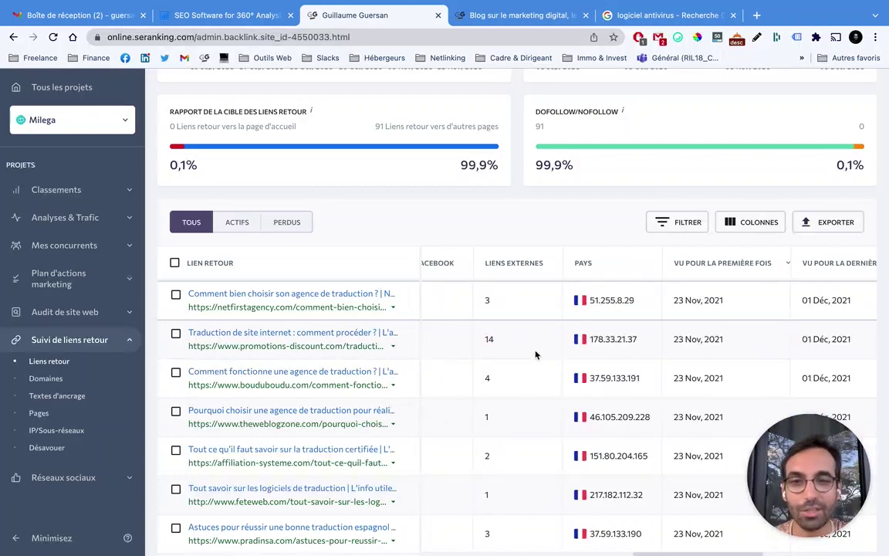
{"action": "scroll", "coordinate": [551, 345], "scroll_direction": "right", "scroll_amount": 5}
{"action": "scroll", "coordinate": [551, 345], "scroll_direction": "right", "scroll_amount": 5}
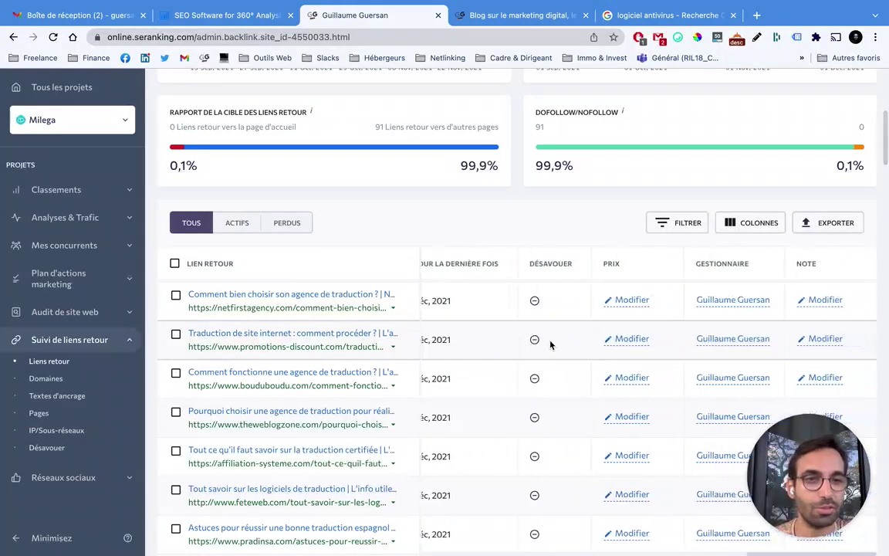
{"action": "scroll", "coordinate": [571, 299], "scroll_direction": "down", "scroll_amount": 1}
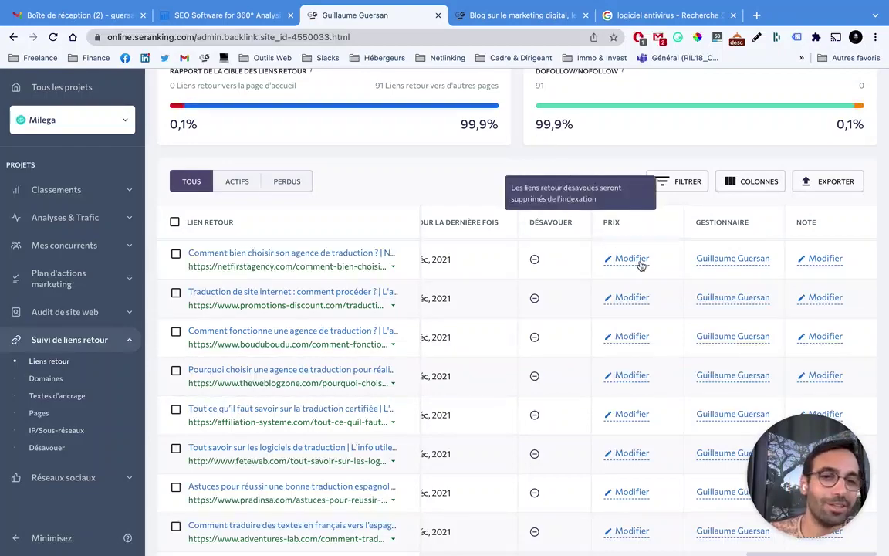
{"action": "scroll", "coordinate": [640, 265], "scroll_direction": "left", "scroll_amount": 3}
{"action": "scroll", "coordinate": [705, 268], "scroll_direction": "right", "scroll_amount": 3}
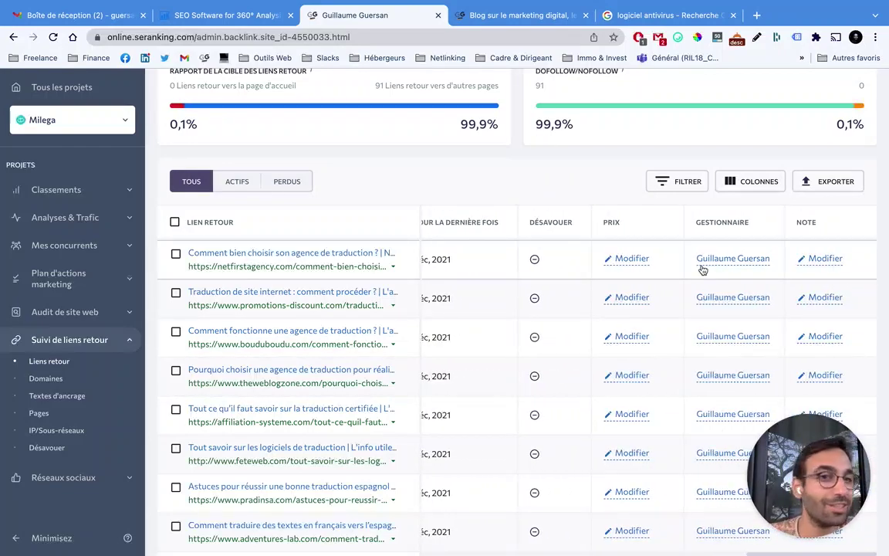
Return to the backlink table's status and indexing columns, and recheck the list together with the overview figures above it
{"action": "scroll", "coordinate": [703, 269], "scroll_direction": "left", "scroll_amount": 10}
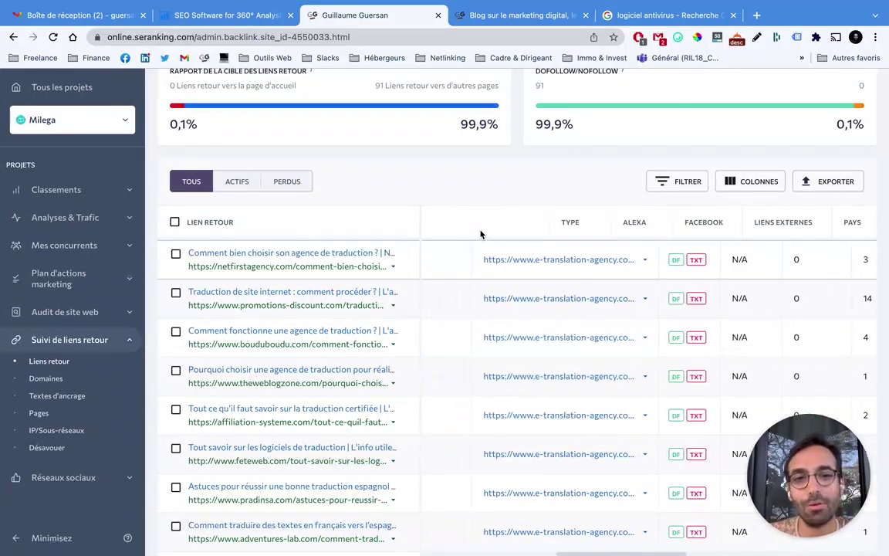
{"action": "scroll", "coordinate": [500, 251], "scroll_direction": "left", "scroll_amount": 6}
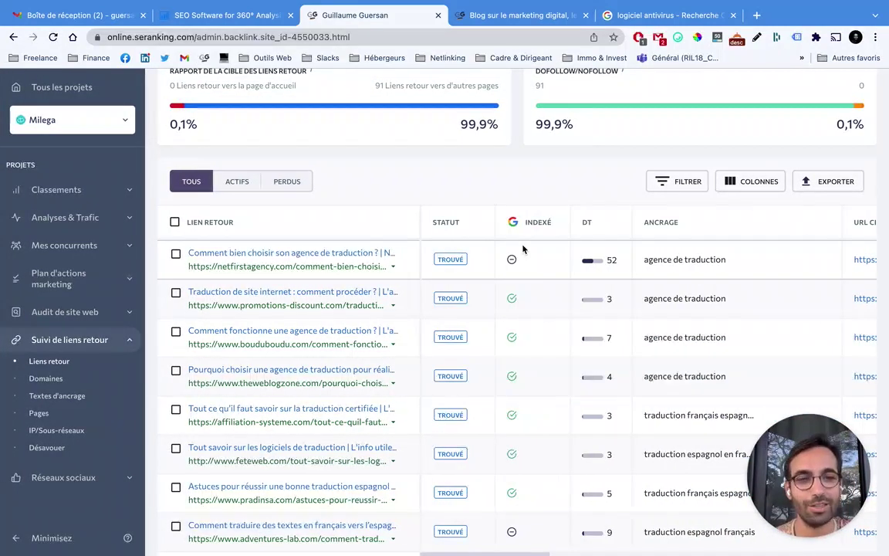
{"action": "scroll", "coordinate": [556, 219], "scroll_direction": "down", "scroll_amount": 10}
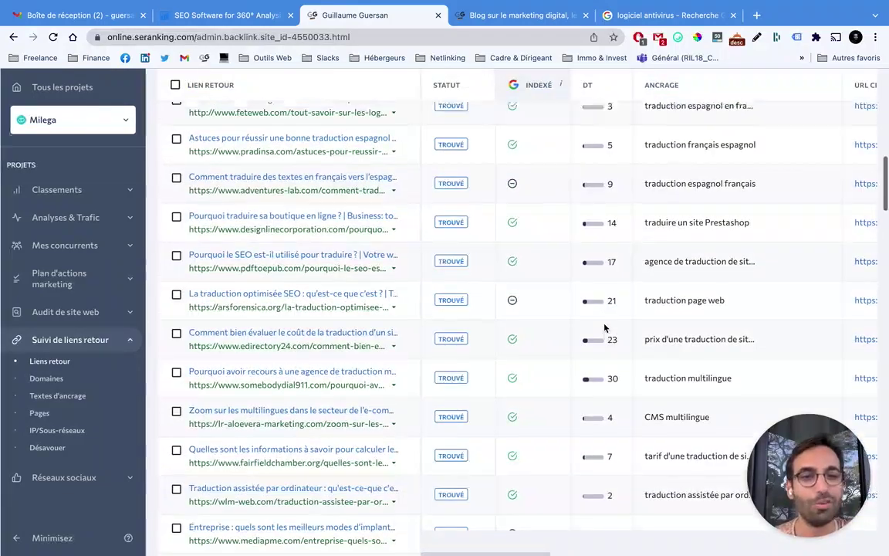
{"action": "scroll", "coordinate": [604, 326], "scroll_direction": "up", "scroll_amount": 15}
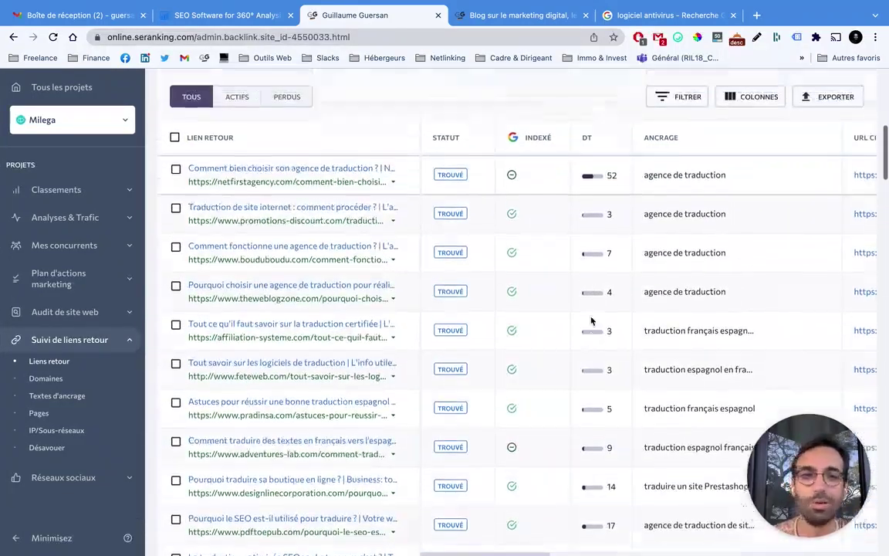
{"action": "scroll", "coordinate": [591, 318], "scroll_direction": "up", "scroll_amount": 5}
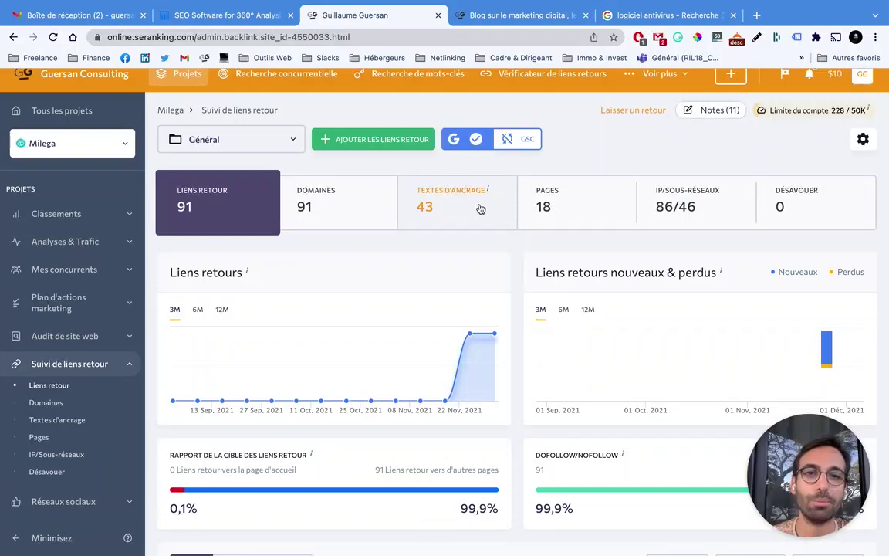
{"action": "scroll", "coordinate": [481, 210], "scroll_direction": "down", "scroll_amount": 5}
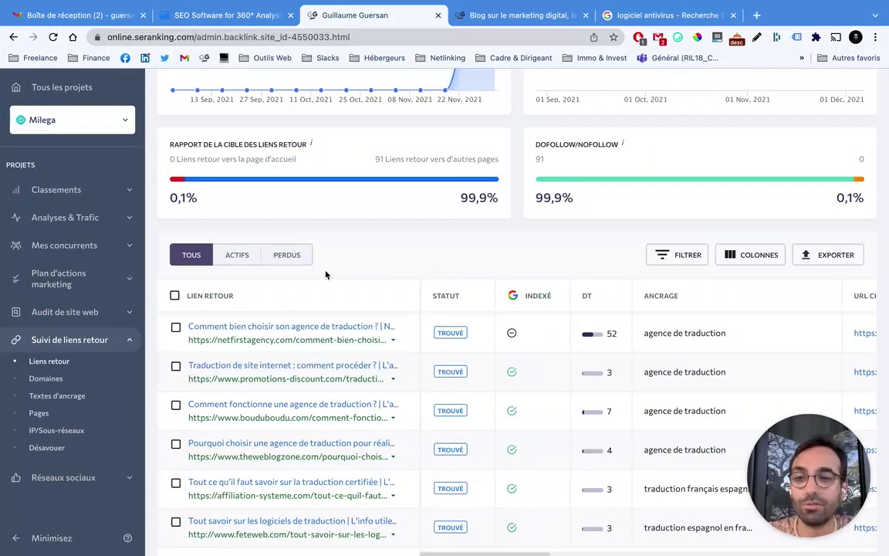
{"action": "scroll", "coordinate": [340, 263], "scroll_direction": "up", "scroll_amount": 5}
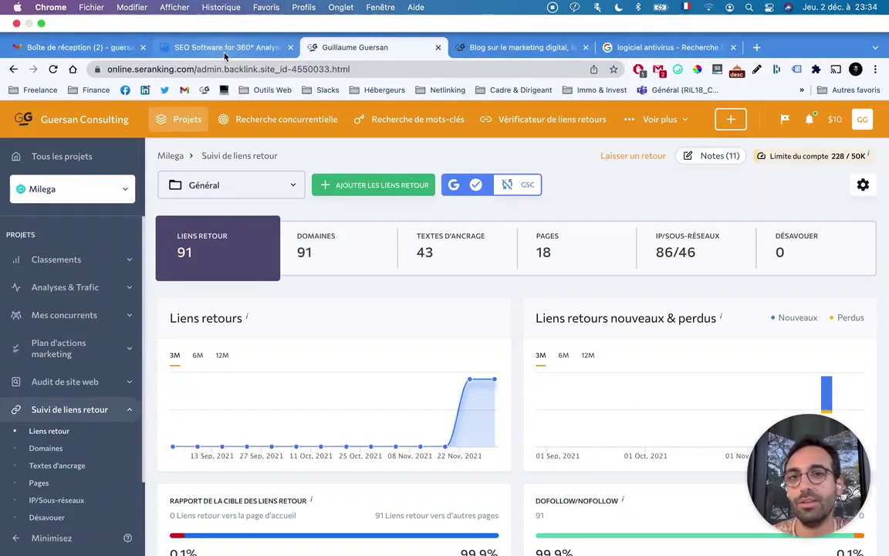
Switch to the SE Ranking website and open its plans and pricing page to view the subscription options
{"action": "left_click", "coordinate": [223, 48]}
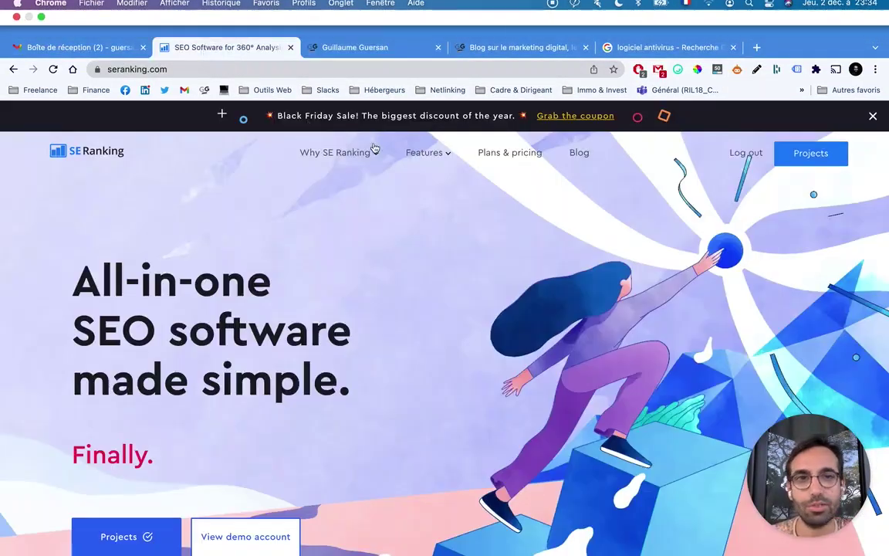
{"action": "left_click", "coordinate": [504, 122]}
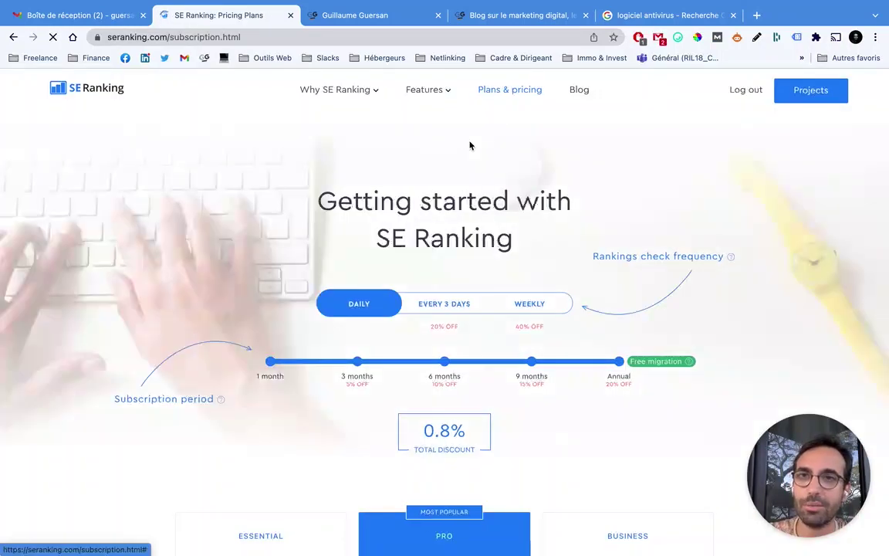
{"action": "scroll", "coordinate": [431, 143], "scroll_direction": "down", "scroll_amount": 2}
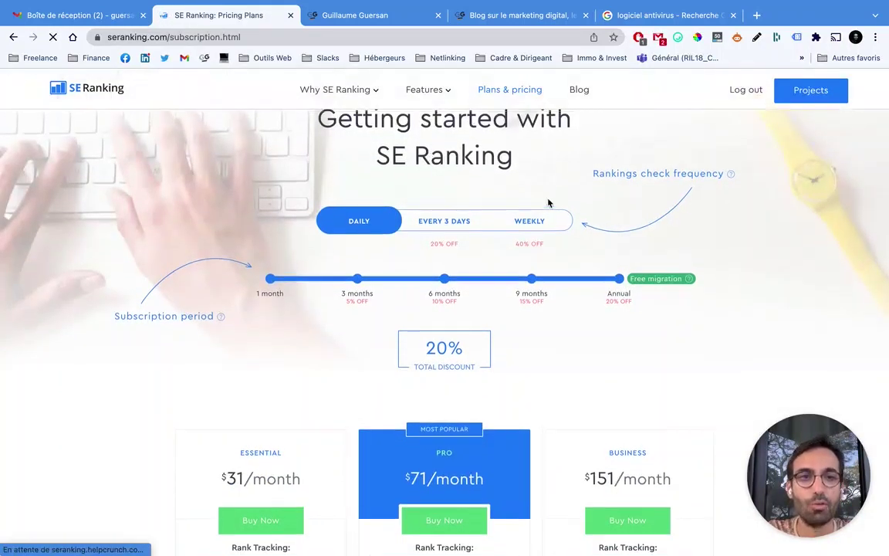
{"action": "scroll", "coordinate": [548, 199], "scroll_direction": "up", "scroll_amount": 2}
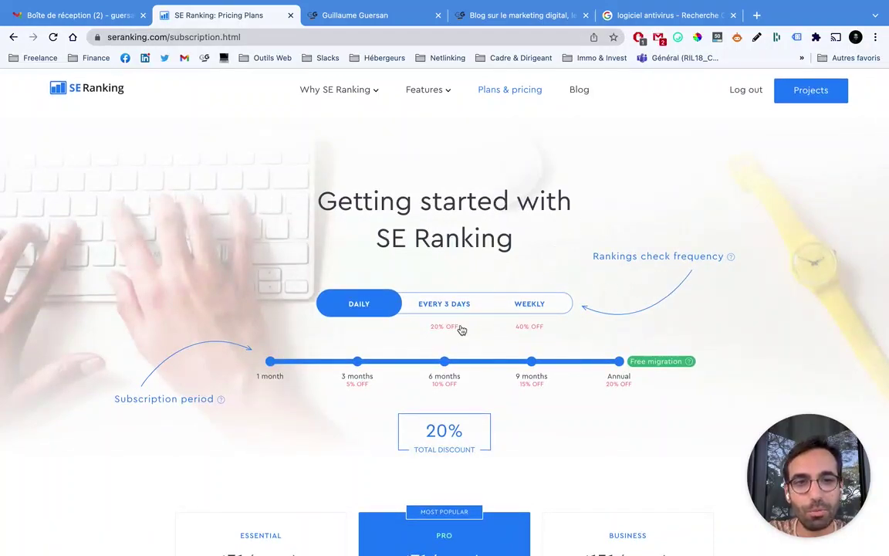
{"action": "scroll", "coordinate": [362, 230], "scroll_direction": "down", "scroll_amount": 1}
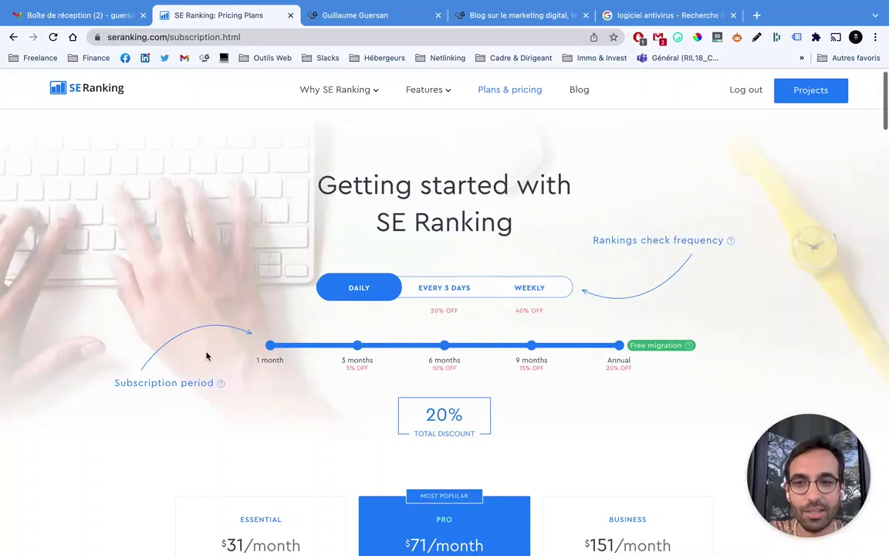
Set the subscription period to 1 month and compare prices for rankings checks every 3 days and weekly, leaving weekly selected
{"action": "left_click", "coordinate": [271, 345]}
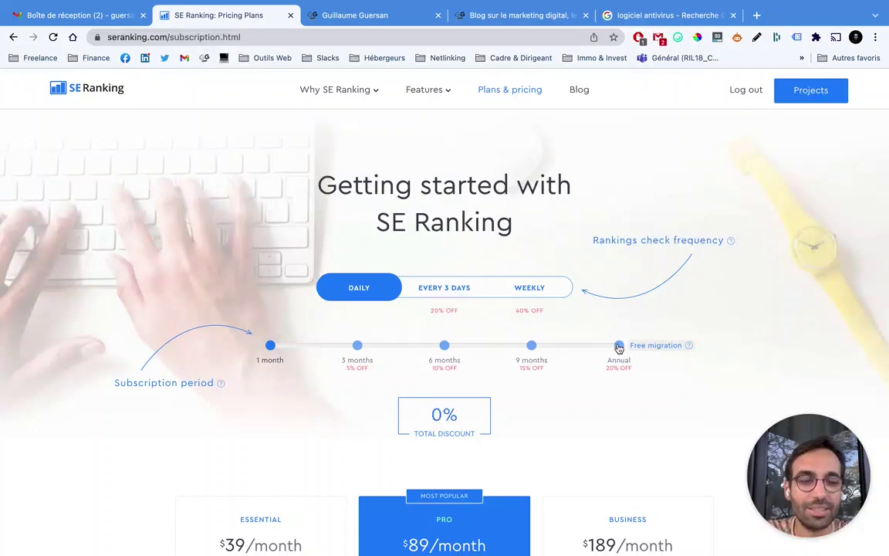
{"action": "mouse_move", "coordinate": [661, 348]}
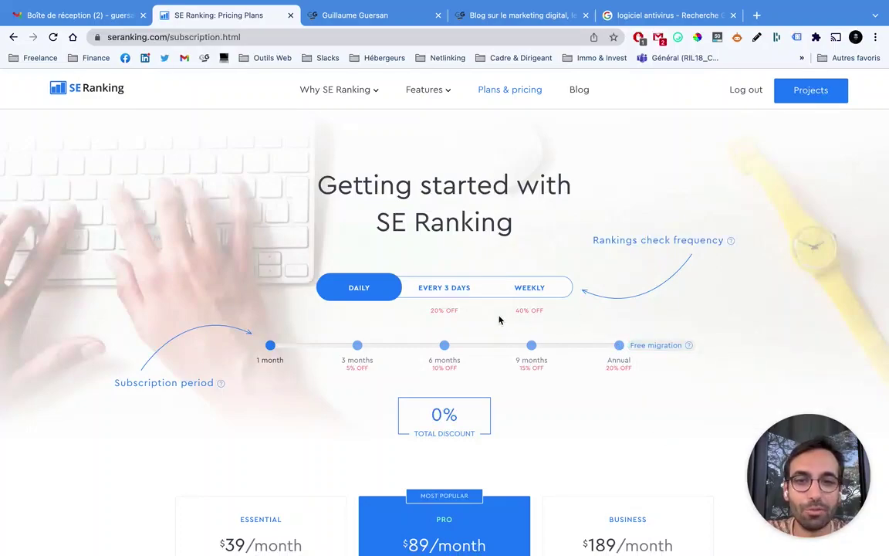
{"action": "scroll", "coordinate": [499, 320], "scroll_direction": "down", "scroll_amount": 1}
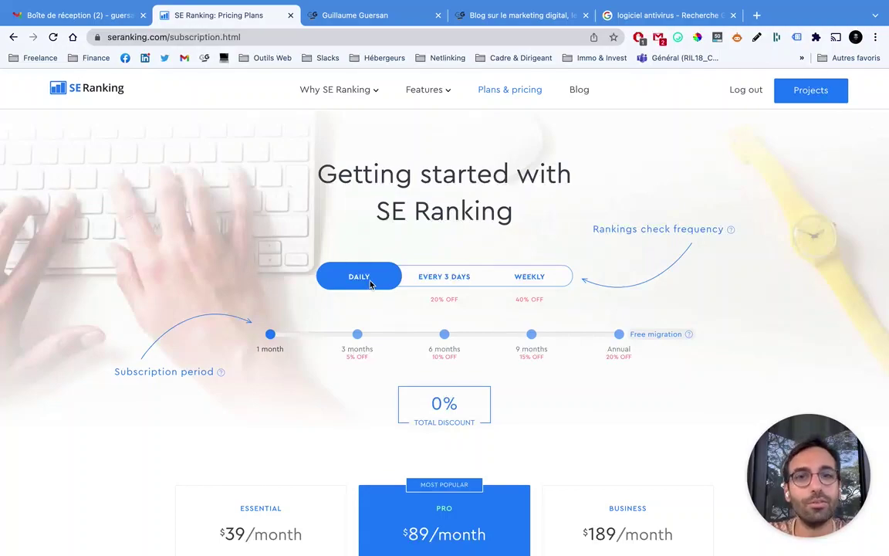
{"action": "left_click", "coordinate": [438, 284]}
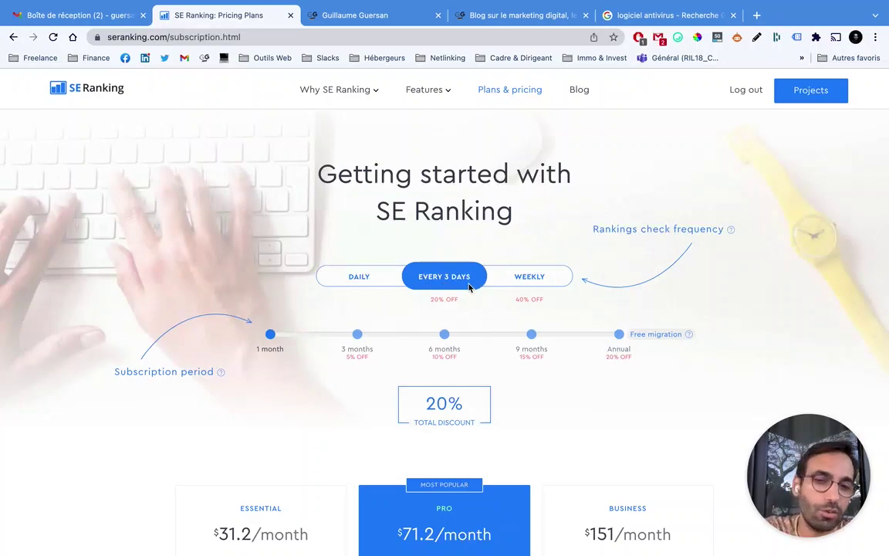
{"action": "left_click", "coordinate": [504, 284]}
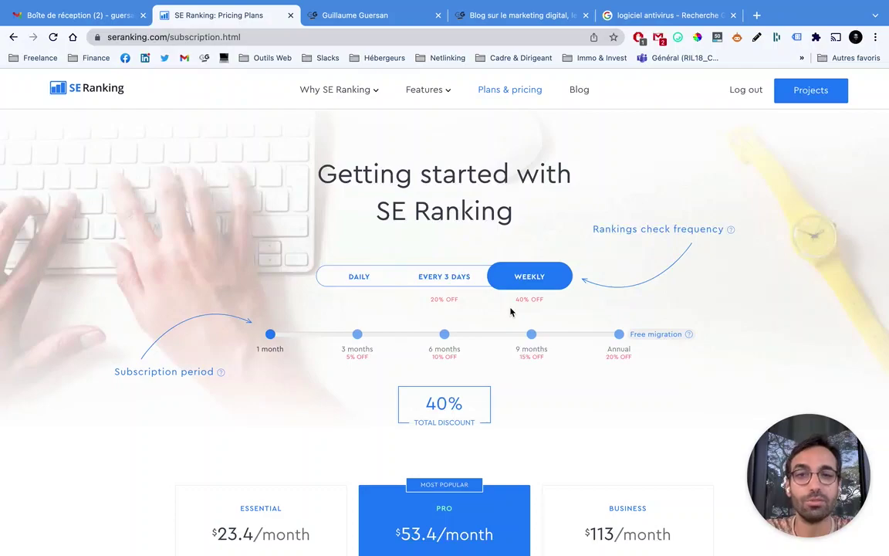
Set the rankings check frequency to daily and view the keyword quantities available for the Essential plan's rank tracking
{"action": "left_click", "coordinate": [350, 279]}
{"action": "scroll", "coordinate": [345, 327], "scroll_direction": "down", "scroll_amount": 5}
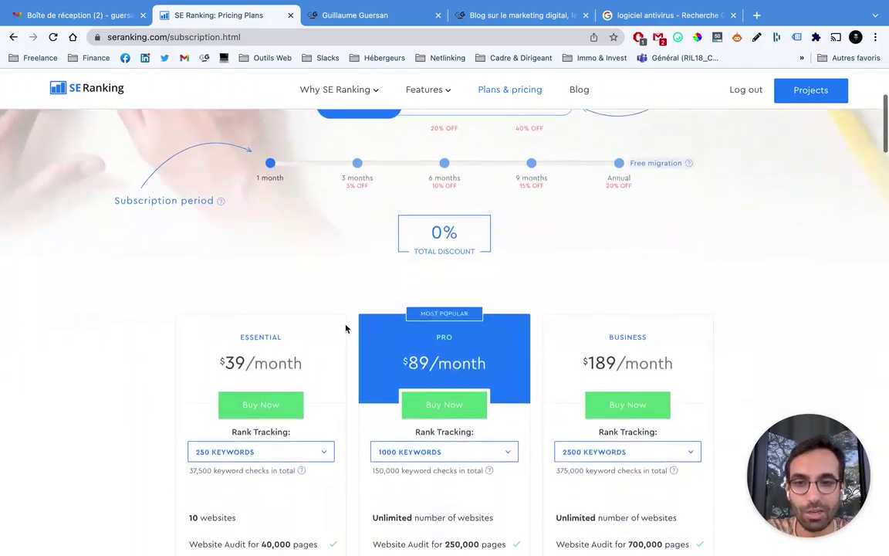
{"action": "scroll", "coordinate": [280, 353], "scroll_direction": "down", "scroll_amount": 3}
{"action": "left_click", "coordinate": [236, 323]}
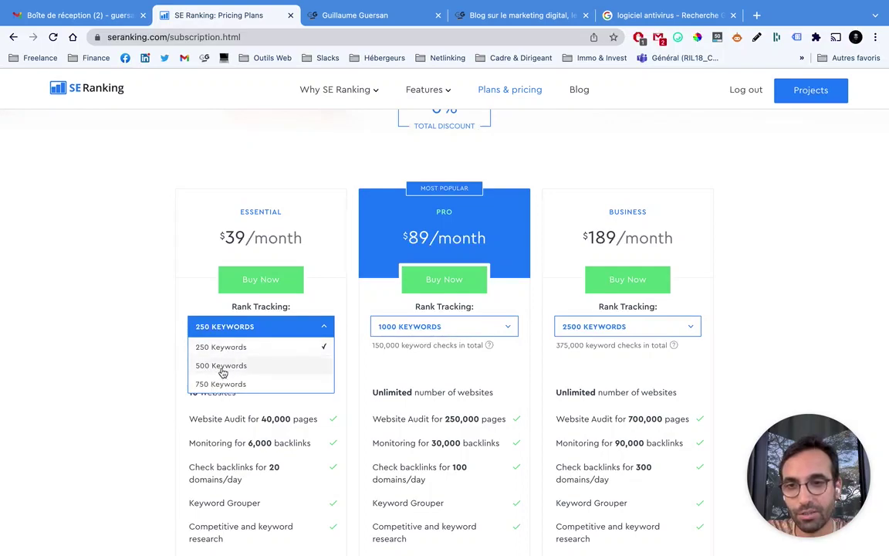
{"action": "left_click", "coordinate": [158, 370]}
Examine the Essential plan's feature list from number of websites and audits through reporting and API, and recheck its monthly price
{"action": "scroll", "coordinate": [160, 373], "scroll_direction": "down", "scroll_amount": 2}
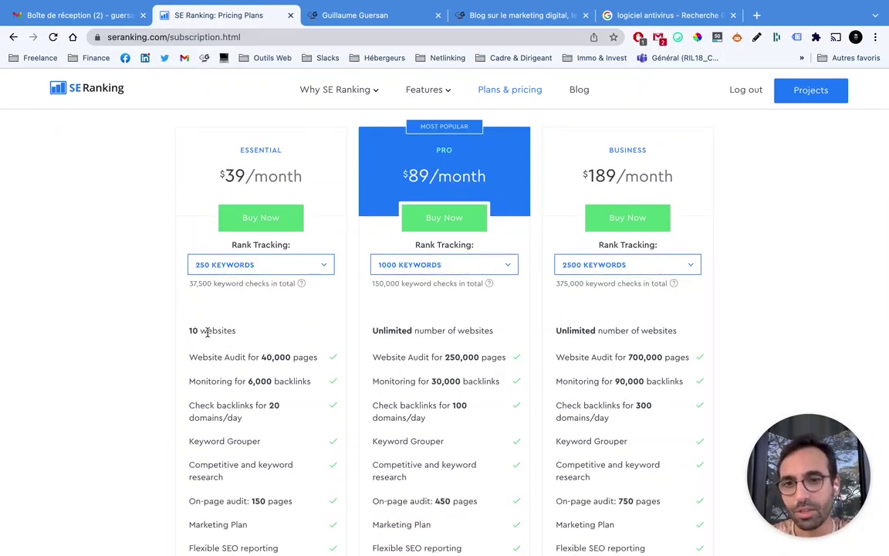
{"action": "scroll", "coordinate": [207, 333], "scroll_direction": "down", "scroll_amount": 1}
{"action": "scroll", "coordinate": [220, 336], "scroll_direction": "down", "scroll_amount": 2}
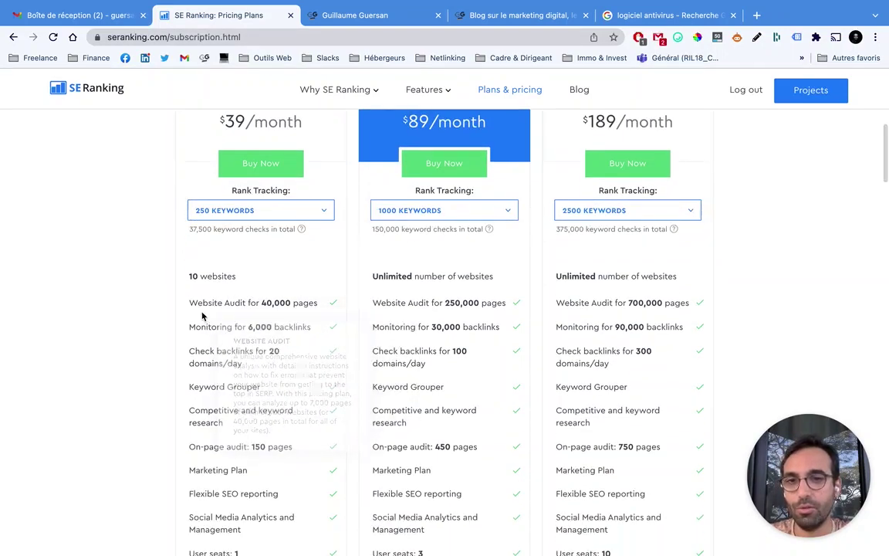
{"action": "scroll", "coordinate": [229, 339], "scroll_direction": "down", "scroll_amount": 1}
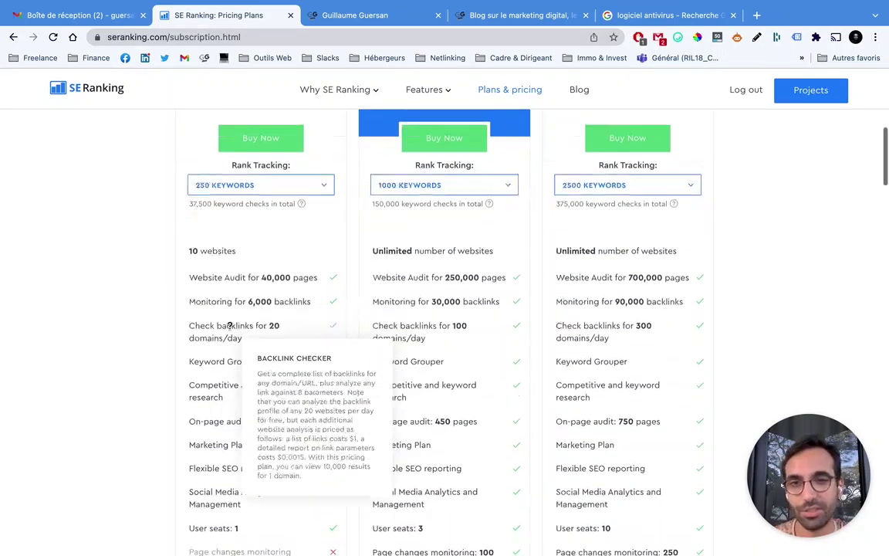
{"action": "scroll", "coordinate": [229, 326], "scroll_direction": "down", "scroll_amount": 1}
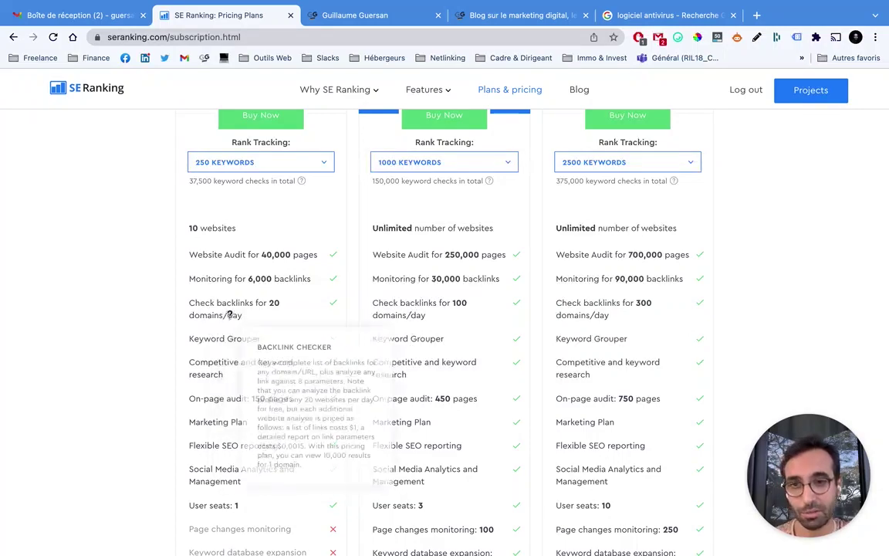
{"action": "scroll", "coordinate": [231, 335], "scroll_direction": "down", "scroll_amount": 5}
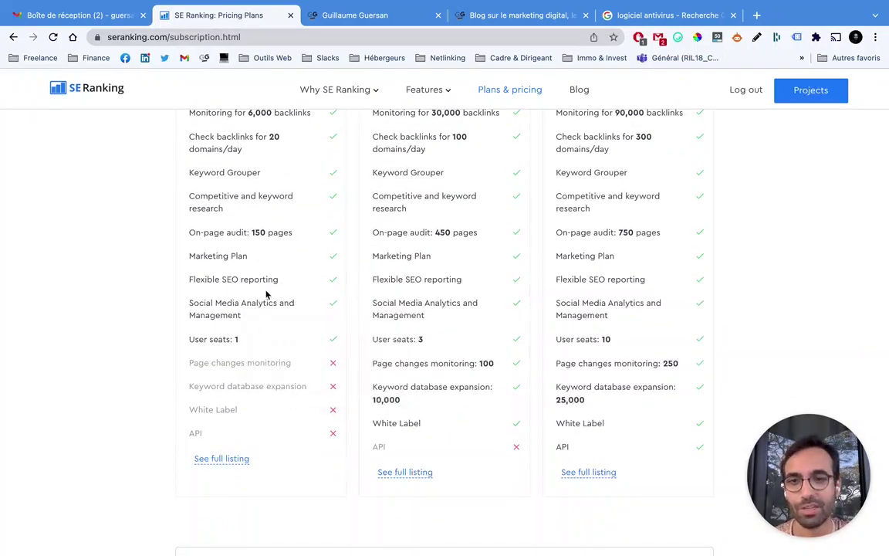
{"action": "scroll", "coordinate": [309, 359], "scroll_direction": "up", "scroll_amount": 1}
{"action": "scroll", "coordinate": [306, 357], "scroll_direction": "up", "scroll_amount": 3}
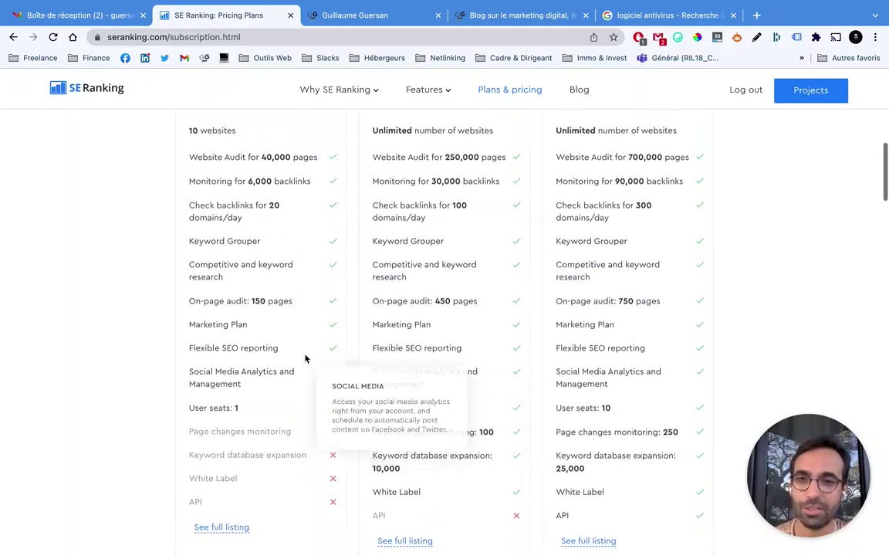
{"action": "scroll", "coordinate": [235, 423], "scroll_direction": "up", "scroll_amount": 1}
{"action": "scroll", "coordinate": [232, 403], "scroll_direction": "up", "scroll_amount": 6}
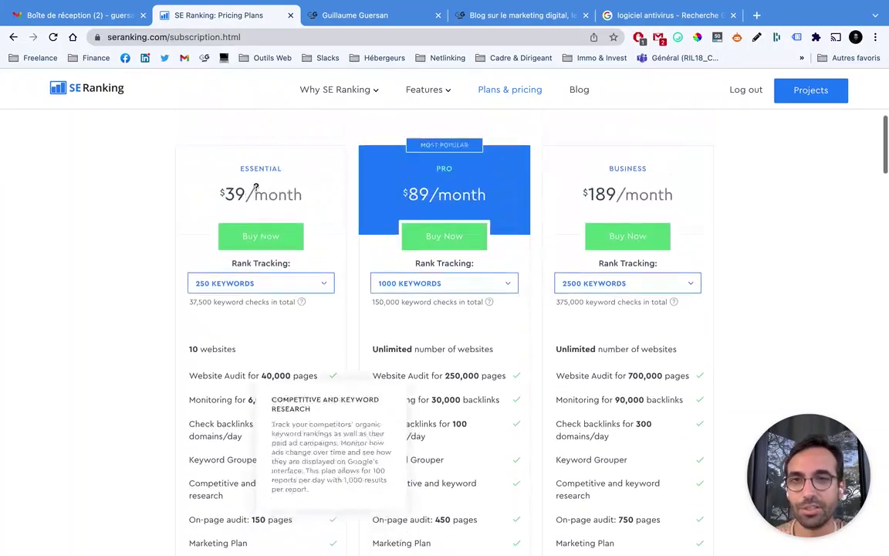
{"action": "scroll", "coordinate": [255, 188], "scroll_direction": "up", "scroll_amount": 1}
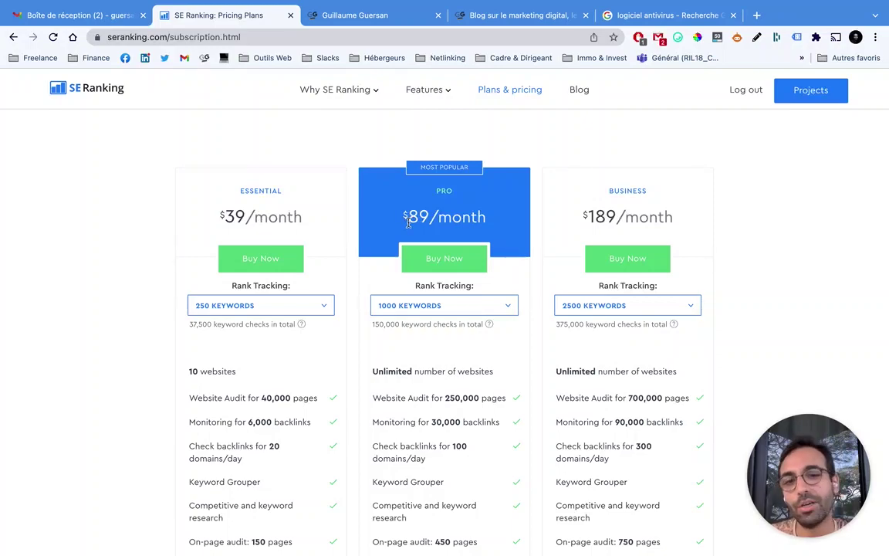
Compare the Pro plan's monthly price with the neighbouring plans, highlighting the Pro price
{"action": "scroll", "coordinate": [408, 221], "scroll_direction": "down", "scroll_amount": 1}
{"action": "left_click_drag", "start_coordinate": [407, 197], "coordinate": [480, 196]}
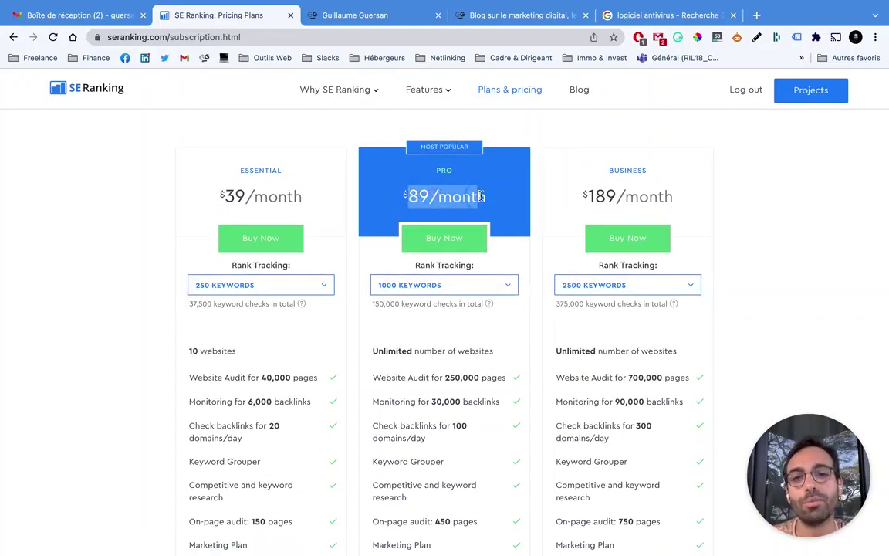
{"action": "scroll", "coordinate": [491, 204], "scroll_direction": "up", "scroll_amount": 1}
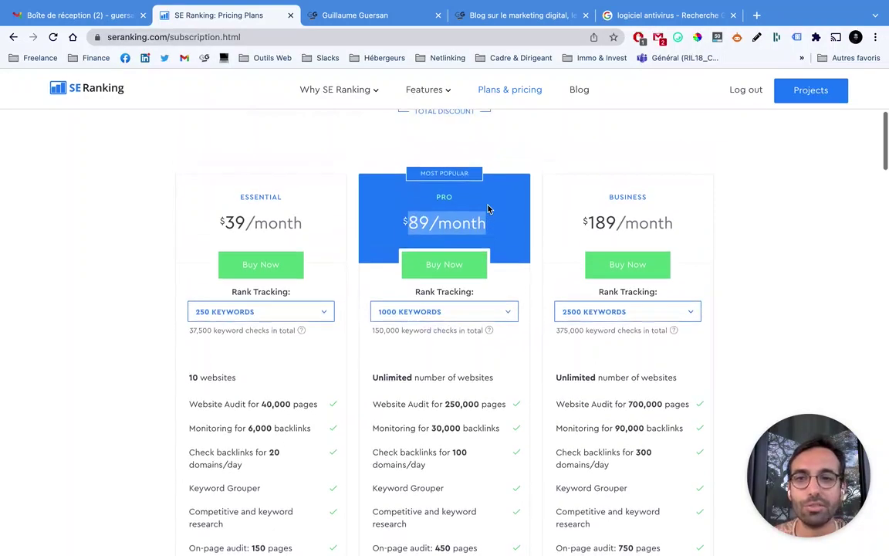
{"action": "left_click_drag", "start_coordinate": [226, 210], "coordinate": [487, 205]}
{"action": "scroll", "coordinate": [401, 204], "scroll_direction": "down", "scroll_amount": 1}
{"action": "left_click", "coordinate": [413, 204]}
Examine the Pro plan's website audit, backlink monitoring and daily backlink check allowances, highlighting both backlink entries
{"action": "scroll", "coordinate": [324, 309], "scroll_direction": "down", "scroll_amount": 2}
{"action": "scroll", "coordinate": [377, 303], "scroll_direction": "down", "scroll_amount": 2}
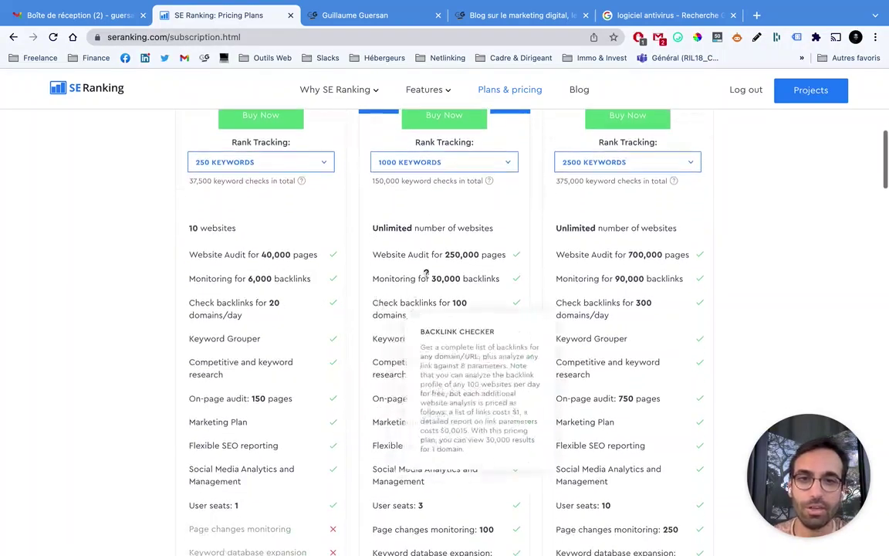
{"action": "mouse_move", "coordinate": [449, 260]}
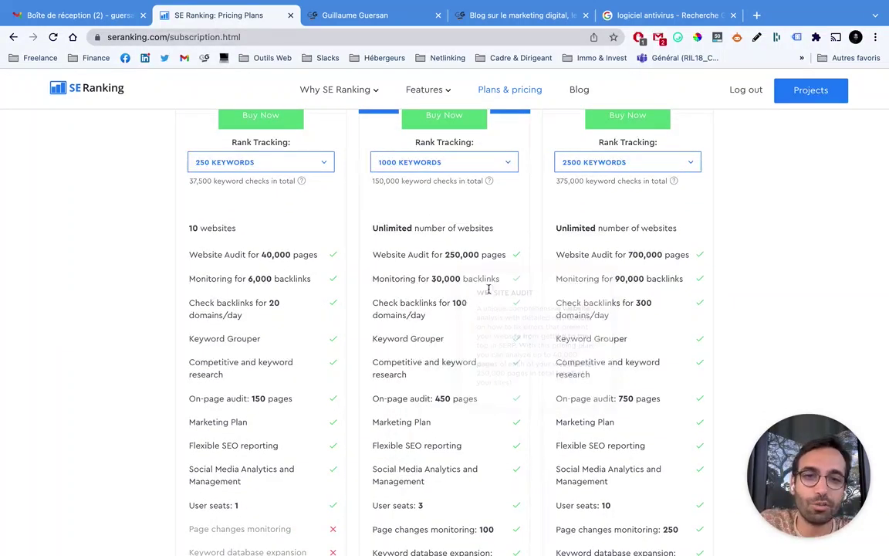
{"action": "scroll", "coordinate": [421, 301], "scroll_direction": "up", "scroll_amount": 3}
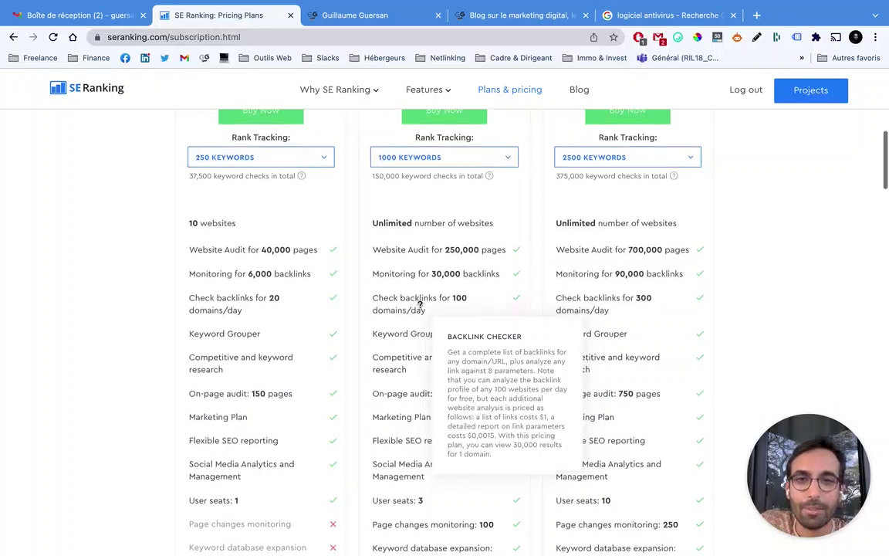
{"action": "scroll", "coordinate": [678, 151], "scroll_direction": "up", "scroll_amount": 3}
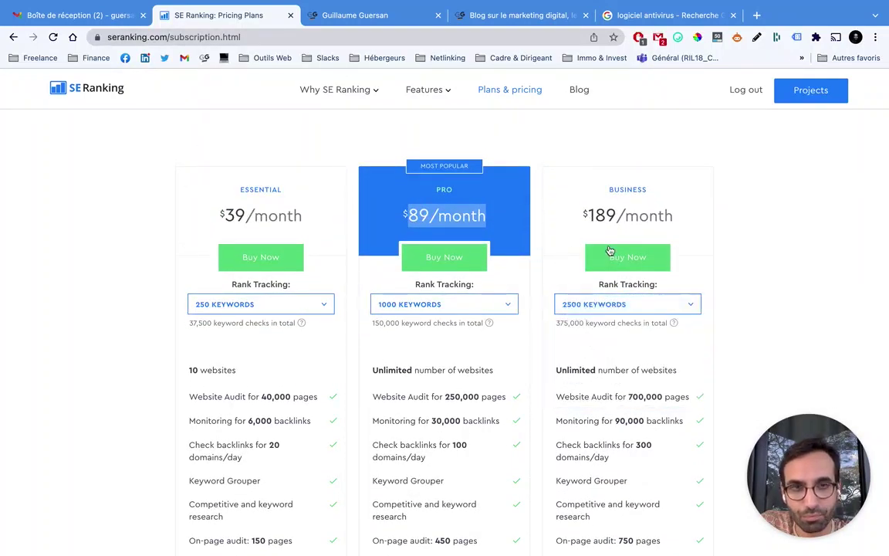
{"action": "scroll", "coordinate": [528, 349], "scroll_direction": "down", "scroll_amount": 1}
{"action": "mouse_move", "coordinate": [453, 357]}
{"action": "scroll", "coordinate": [453, 357], "scroll_direction": "down", "scroll_amount": 2}
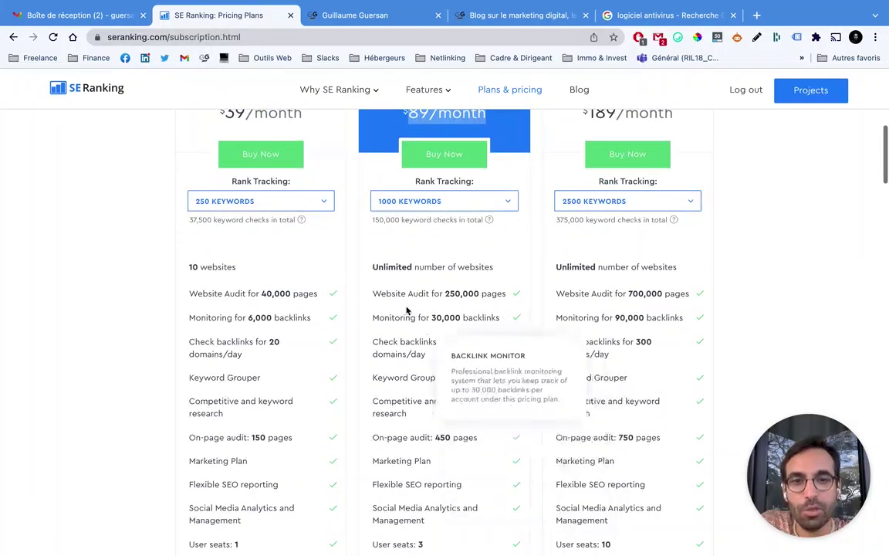
{"action": "left_click_drag", "start_coordinate": [411, 318], "coordinate": [486, 318]}
{"action": "scroll", "coordinate": [401, 349], "scroll_direction": "down", "scroll_amount": 1}
{"action": "scroll", "coordinate": [401, 350], "scroll_direction": "down", "scroll_amount": 4}
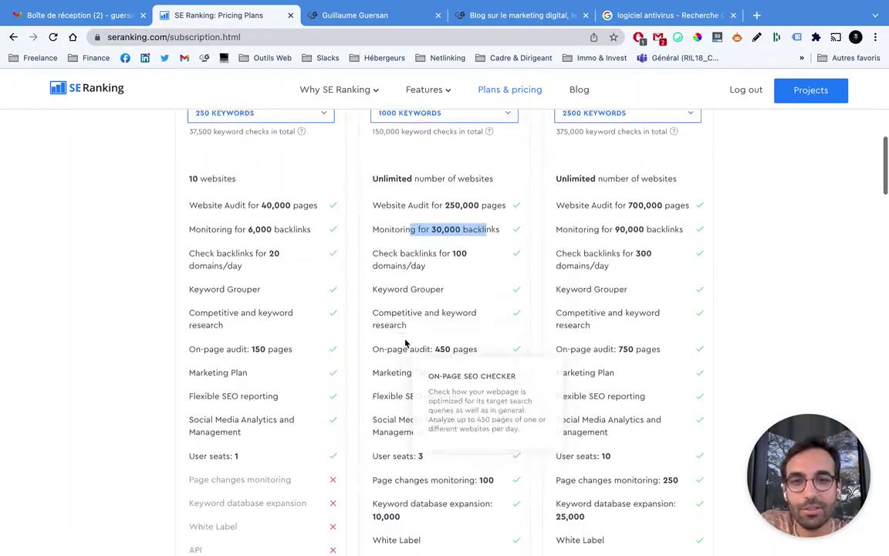
{"action": "left_click_drag", "start_coordinate": [387, 173], "coordinate": [469, 184]}
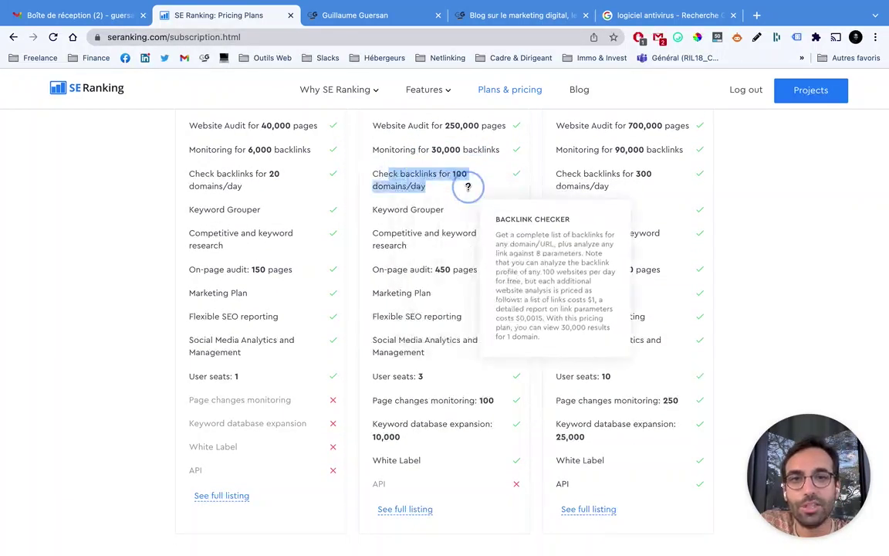
Review the Pro plan's remaining features, highlighting user seats and White Label and reading the page changes monitoring description
{"action": "scroll", "coordinate": [447, 202], "scroll_direction": "down", "scroll_amount": 1}
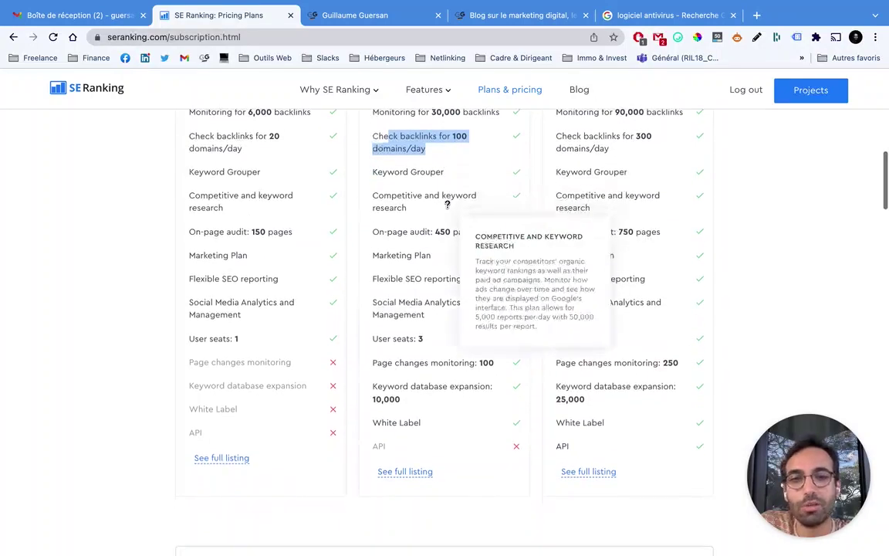
{"action": "scroll", "coordinate": [463, 324], "scroll_direction": "down", "scroll_amount": 1}
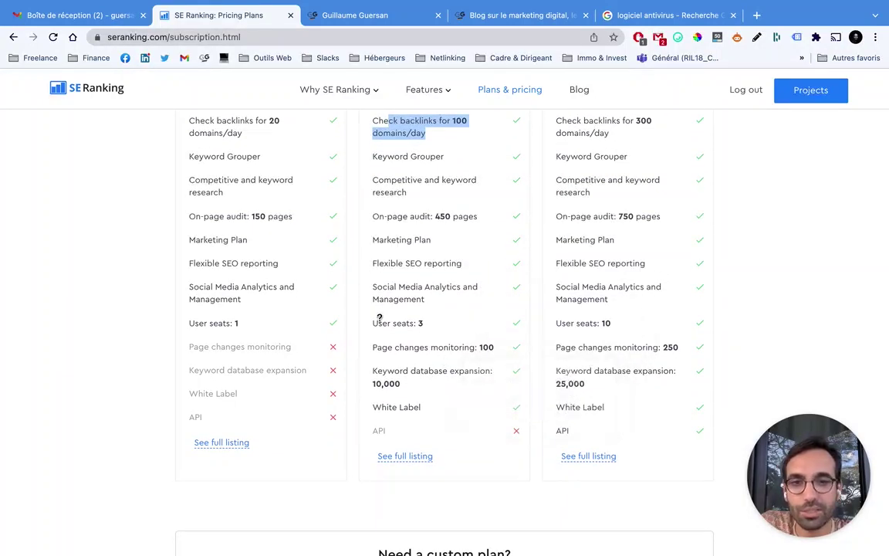
{"action": "left_click_drag", "start_coordinate": [378, 323], "coordinate": [442, 322]}
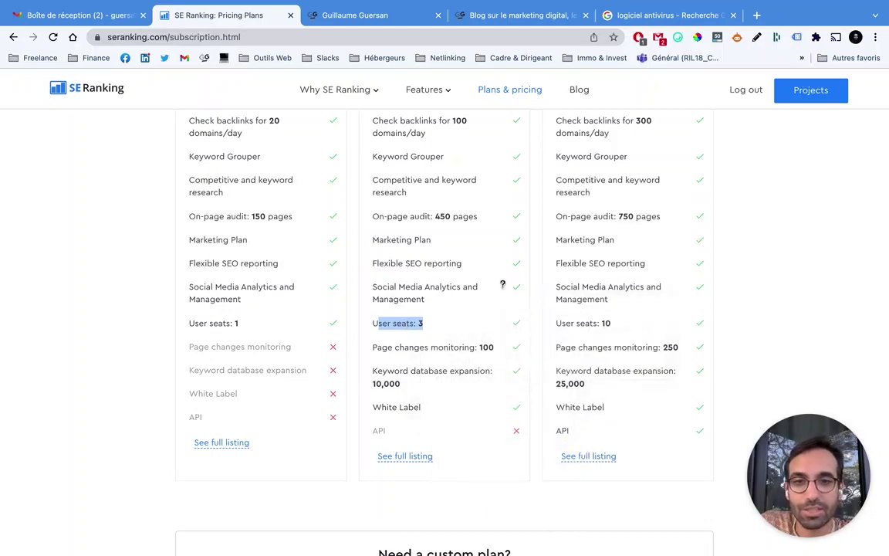
{"action": "left_click_drag", "start_coordinate": [382, 406], "coordinate": [423, 407]}
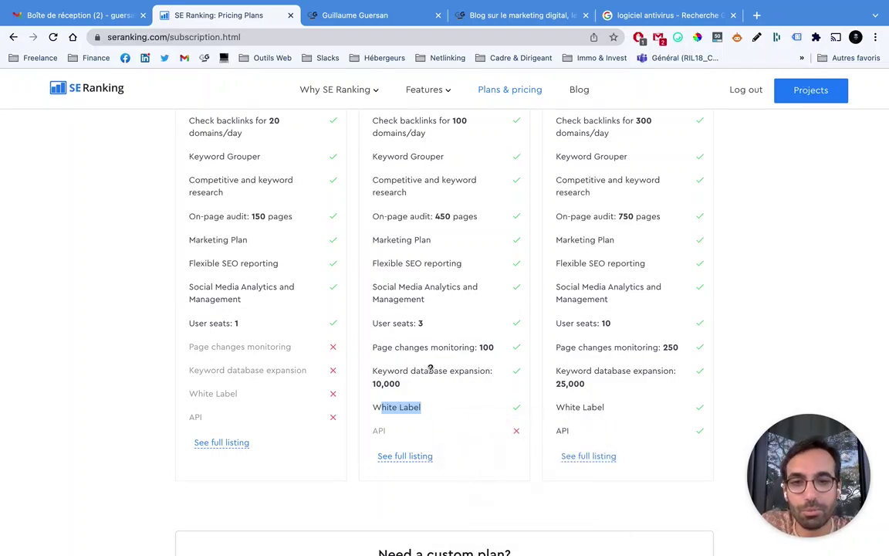
{"action": "scroll", "coordinate": [431, 368], "scroll_direction": "up", "scroll_amount": 1}
{"action": "mouse_move", "coordinate": [442, 375]}
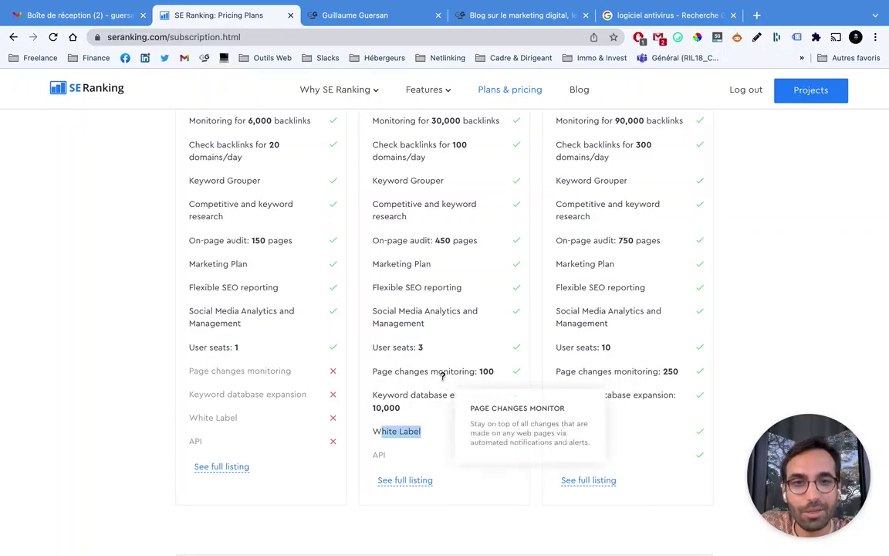
Set the rankings check frequency to weekly and the subscription period to annual, and highlight the Pro plan's monthly price
{"action": "scroll", "coordinate": [442, 376], "scroll_direction": "up", "scroll_amount": 10}
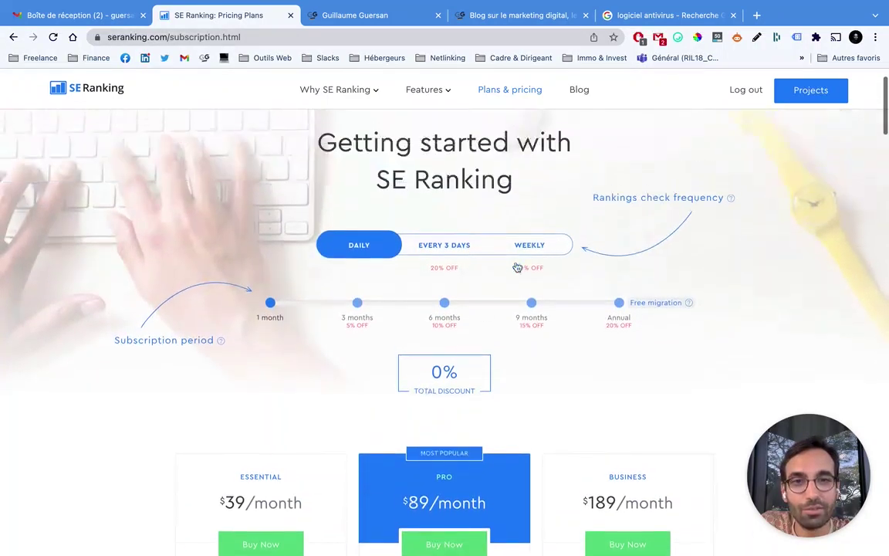
{"action": "left_click", "coordinate": [527, 247]}
{"action": "scroll", "coordinate": [510, 298], "scroll_direction": "down", "scroll_amount": 2}
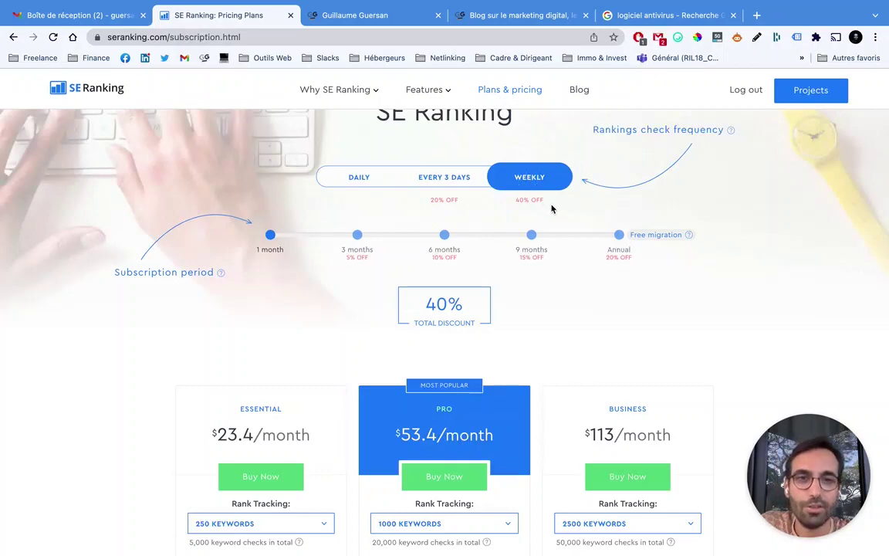
{"action": "scroll", "coordinate": [524, 241], "scroll_direction": "down", "scroll_amount": 1}
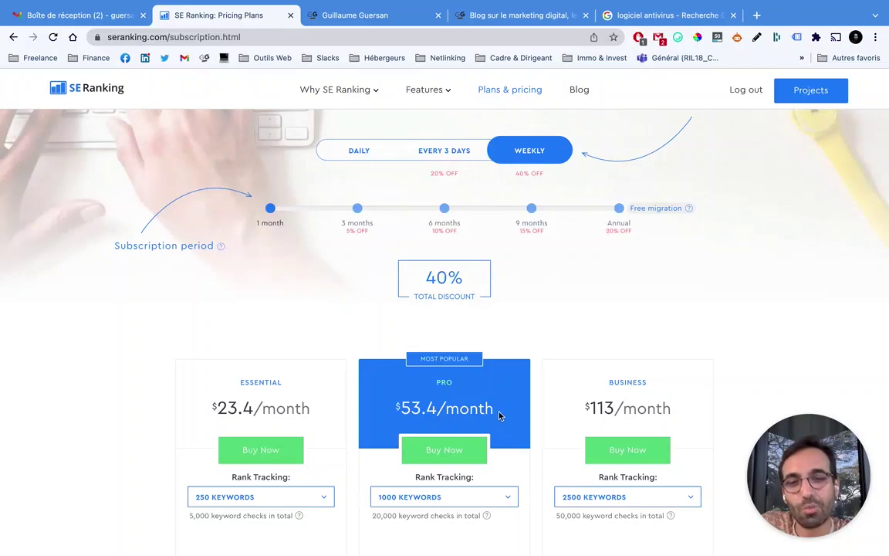
{"action": "left_click", "coordinate": [620, 208]}
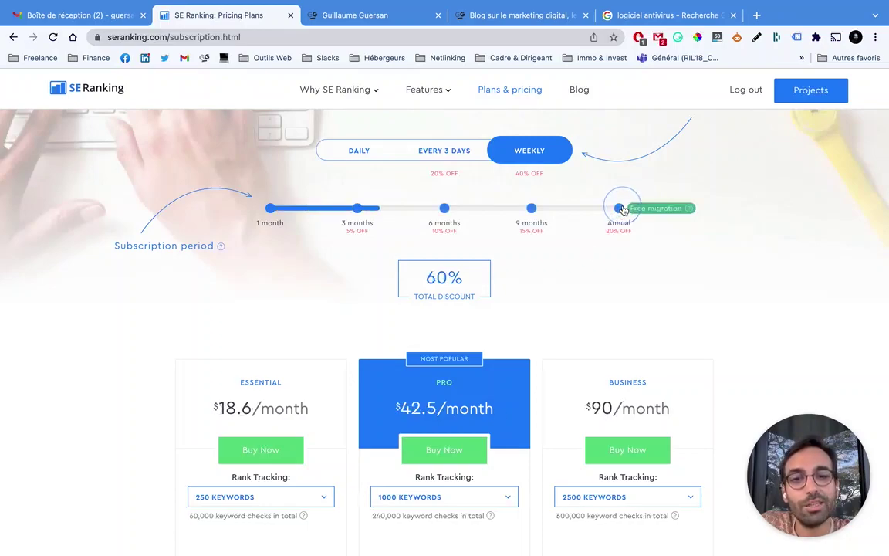
{"action": "scroll", "coordinate": [488, 360], "scroll_direction": "down", "scroll_amount": 1}
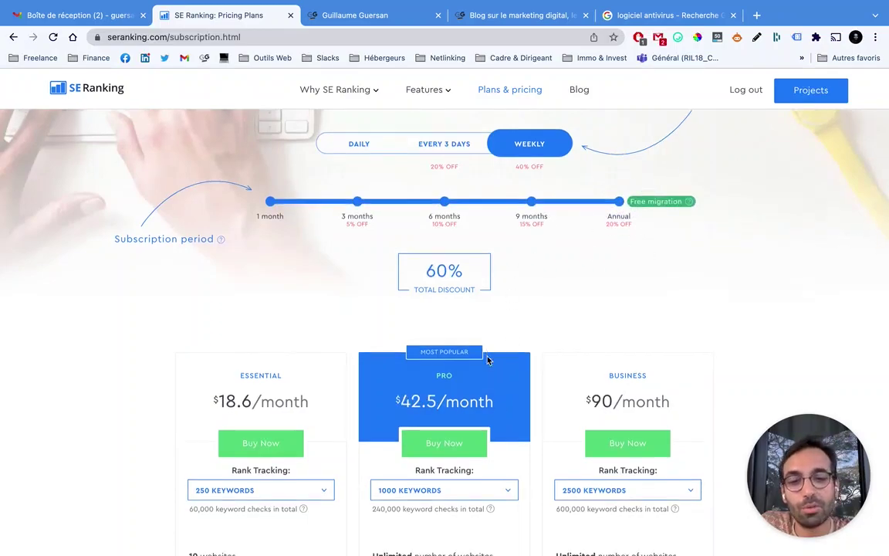
{"action": "left_click_drag", "start_coordinate": [401, 396], "coordinate": [479, 403]}
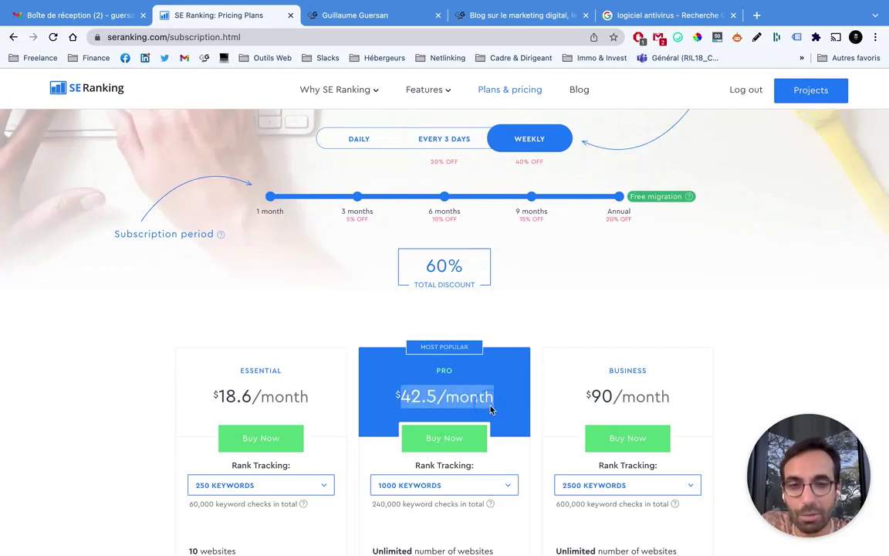
Examine the Pro plan's rank tracking keyword option and feature allowances under the annual weekly-check pricing
{"action": "scroll", "coordinate": [403, 369], "scroll_direction": "down", "scroll_amount": 2}
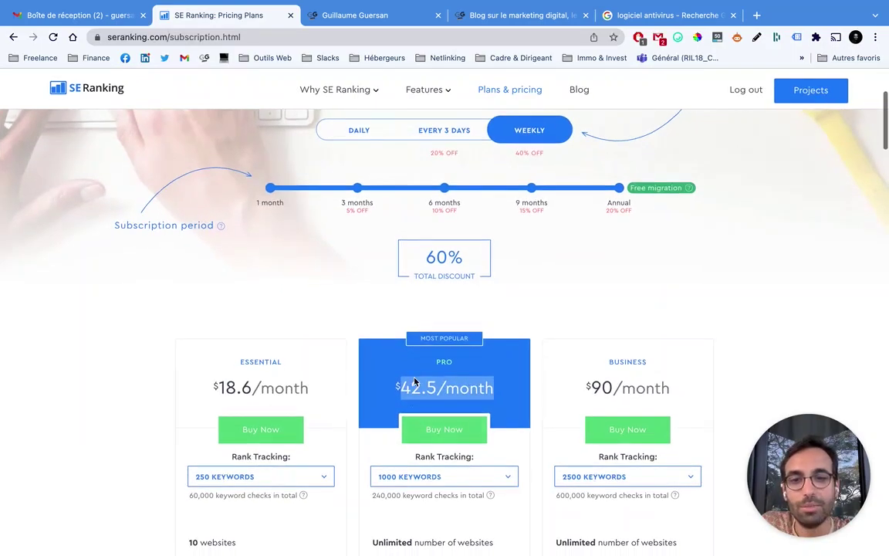
{"action": "scroll", "coordinate": [383, 344], "scroll_direction": "down", "scroll_amount": 3}
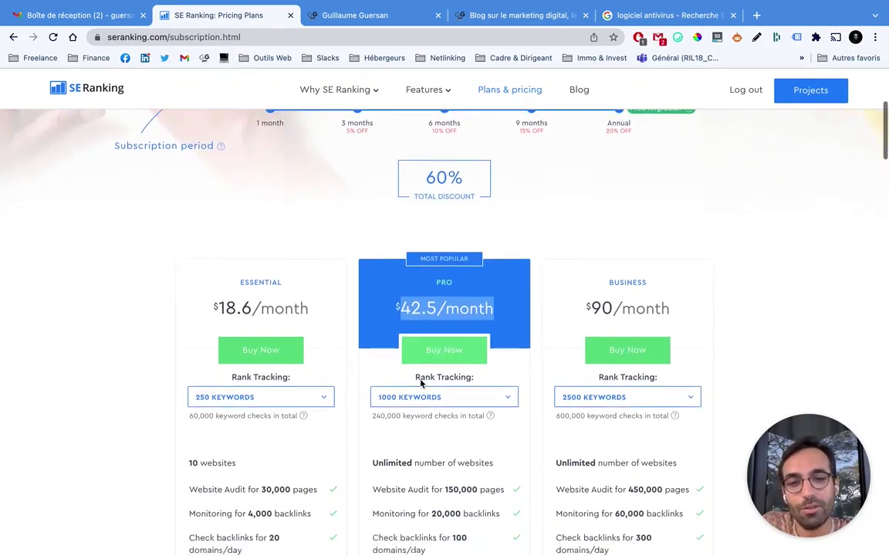
{"action": "left_click", "coordinate": [432, 371]}
{"action": "left_click", "coordinate": [406, 392]}
{"action": "scroll", "coordinate": [446, 463], "scroll_direction": "down", "scroll_amount": 2}
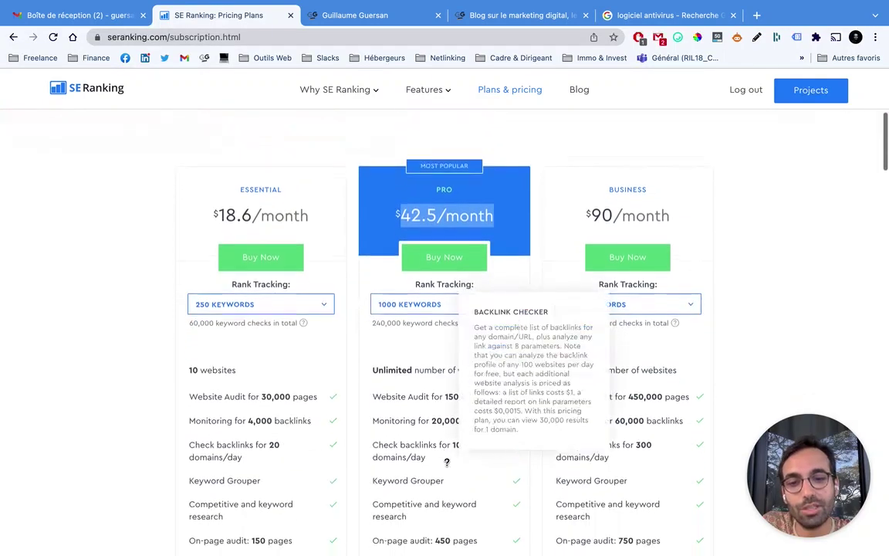
{"action": "scroll", "coordinate": [443, 386], "scroll_direction": "down", "scroll_amount": 4}
{"action": "scroll", "coordinate": [438, 362], "scroll_direction": "up", "scroll_amount": 3}
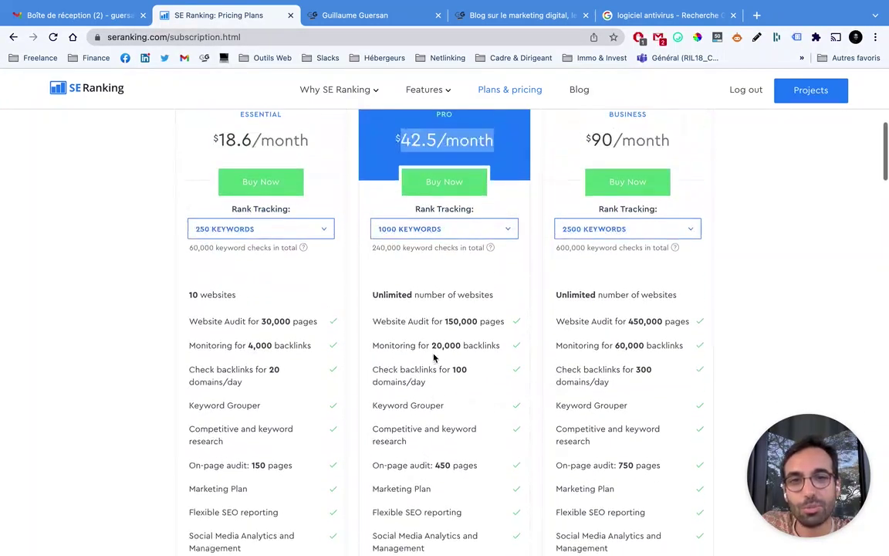
{"action": "left_click", "coordinate": [426, 228]}
{"action": "left_click", "coordinate": [413, 337]}
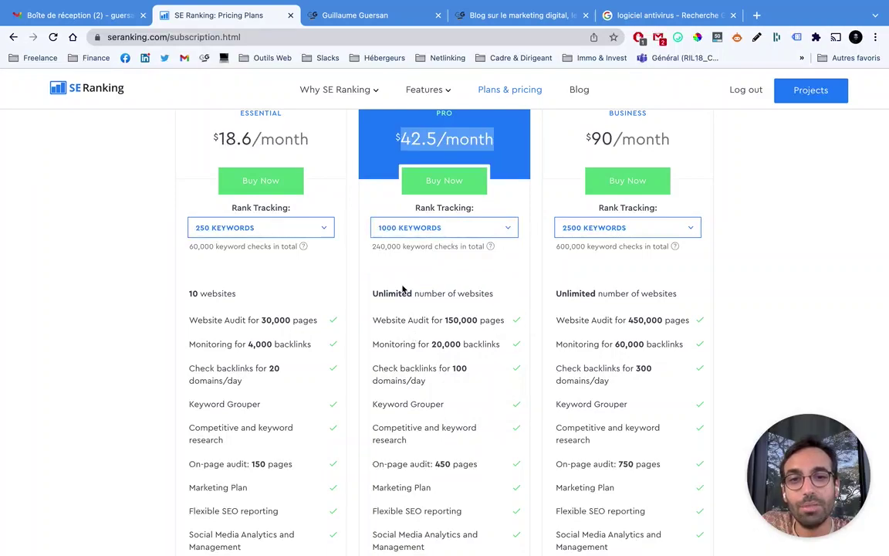
Compare the Pro plan's price and allowances at 1750 rank tracking keywords, and restore its option to 1000 keywords
{"action": "left_click", "coordinate": [382, 230]}
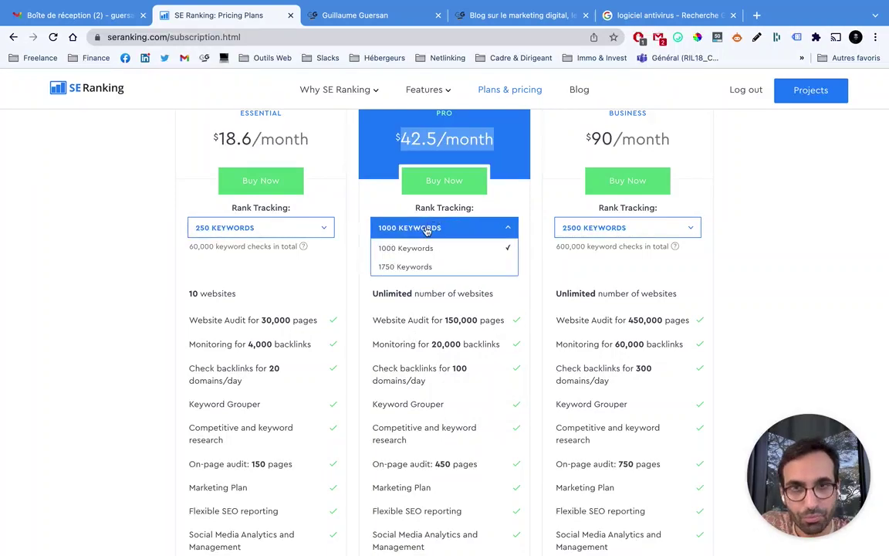
{"action": "left_click", "coordinate": [423, 266]}
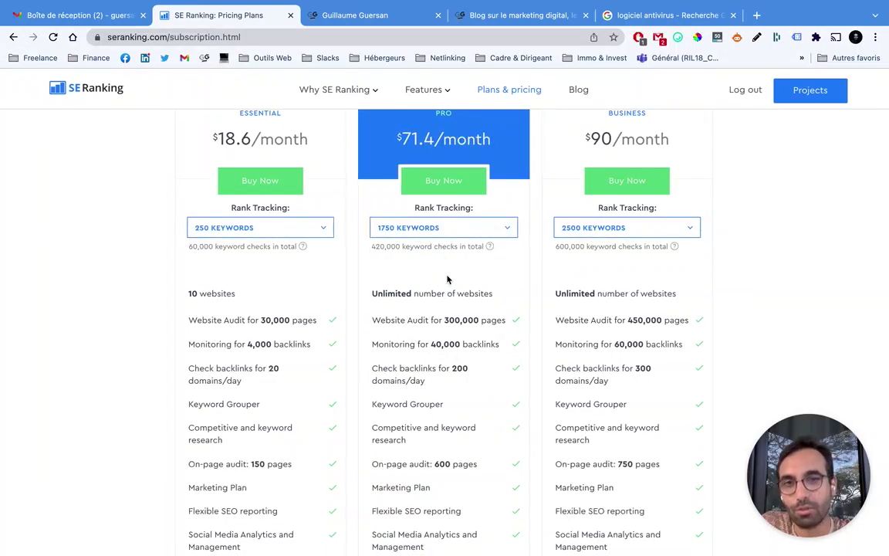
{"action": "scroll", "coordinate": [446, 282], "scroll_direction": "down", "scroll_amount": 1}
{"action": "scroll", "coordinate": [447, 280], "scroll_direction": "up", "scroll_amount": 3}
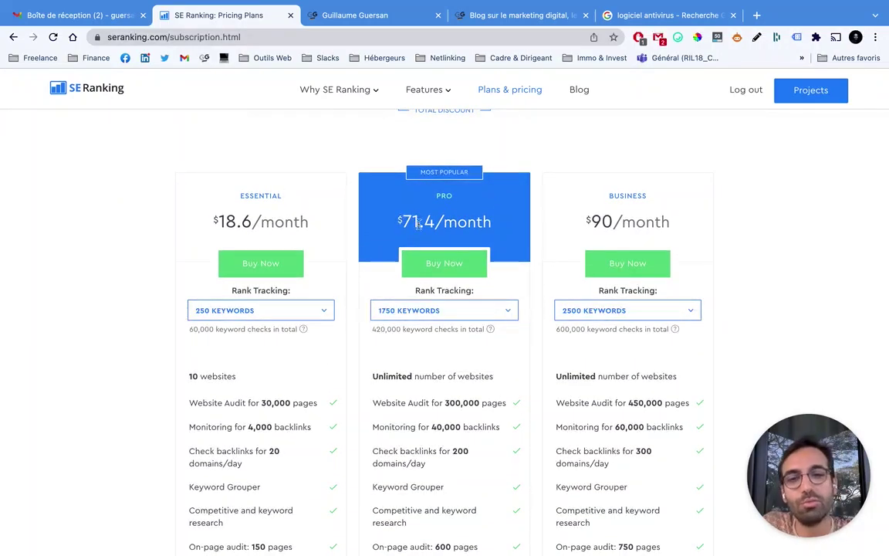
{"action": "left_click", "coordinate": [436, 311]}
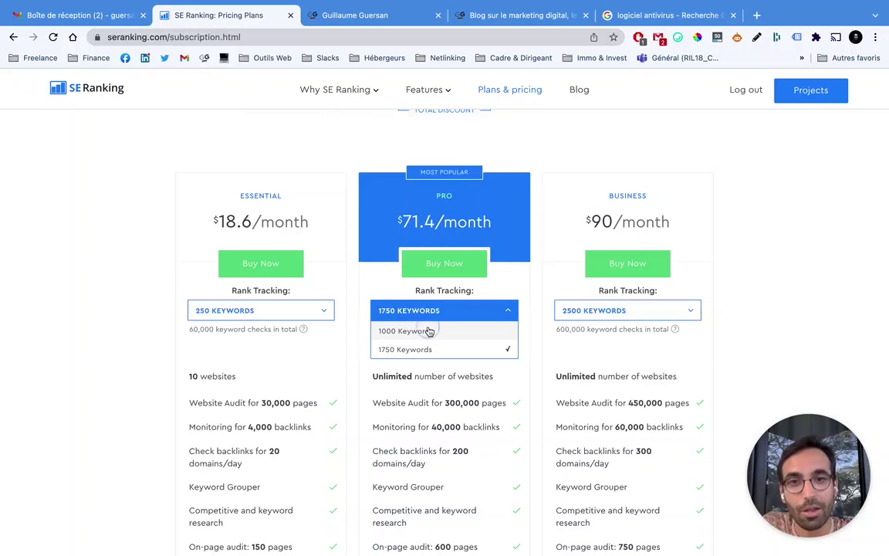
{"action": "left_click", "coordinate": [375, 330]}
Review the weekly check frequency and annual subscription discounts, highlighting the "Rankings check frequency" label
{"action": "scroll", "coordinate": [540, 220], "scroll_direction": "up", "scroll_amount": 3}
{"action": "scroll", "coordinate": [538, 222], "scroll_direction": "up", "scroll_amount": 3}
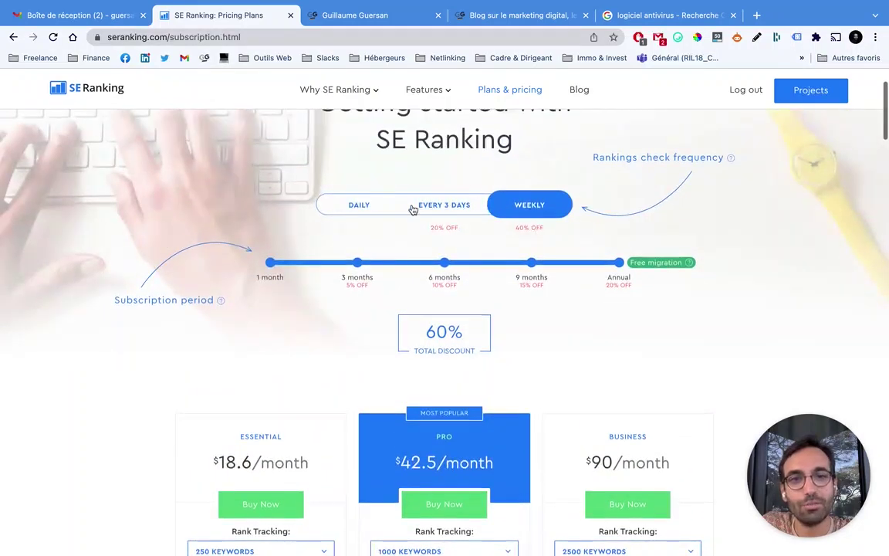
{"action": "left_click_drag", "start_coordinate": [605, 156], "coordinate": [686, 157]}
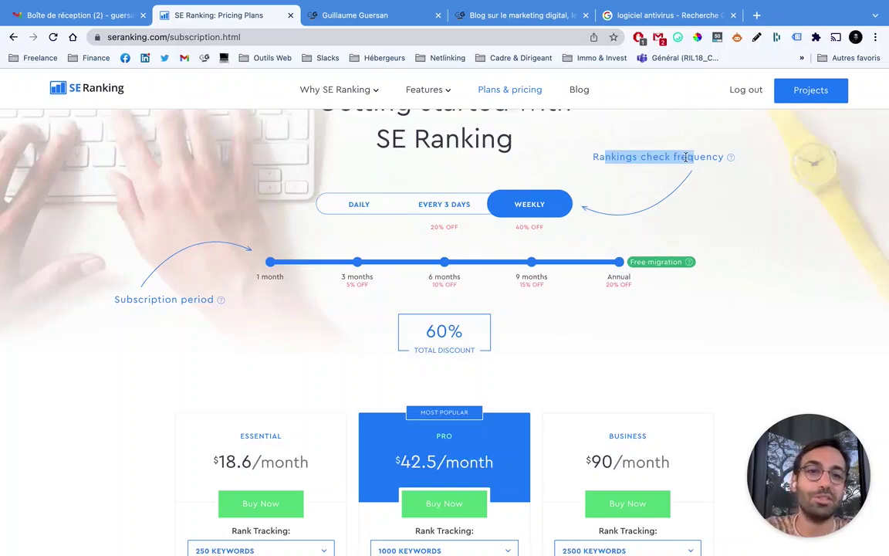
{"action": "scroll", "coordinate": [622, 197], "scroll_direction": "down", "scroll_amount": 1}
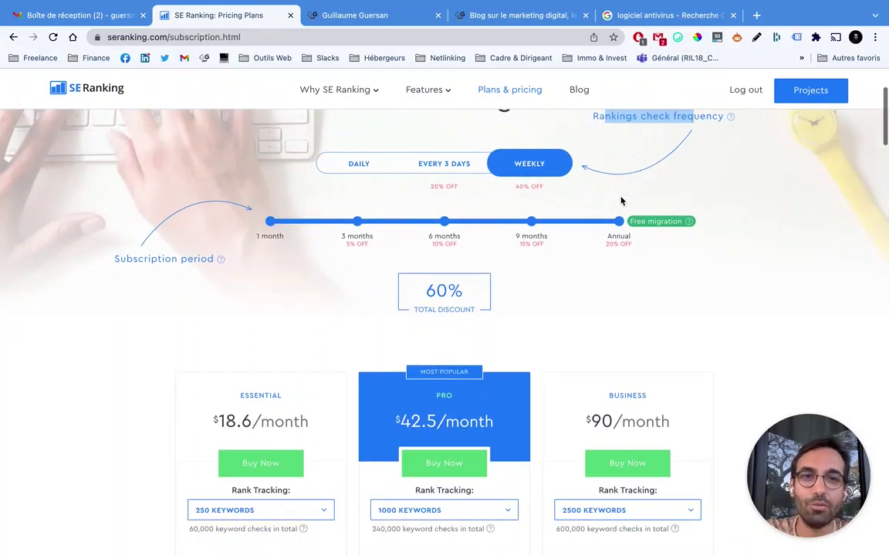
{"action": "scroll", "coordinate": [615, 196], "scroll_direction": "up", "scroll_amount": 1}
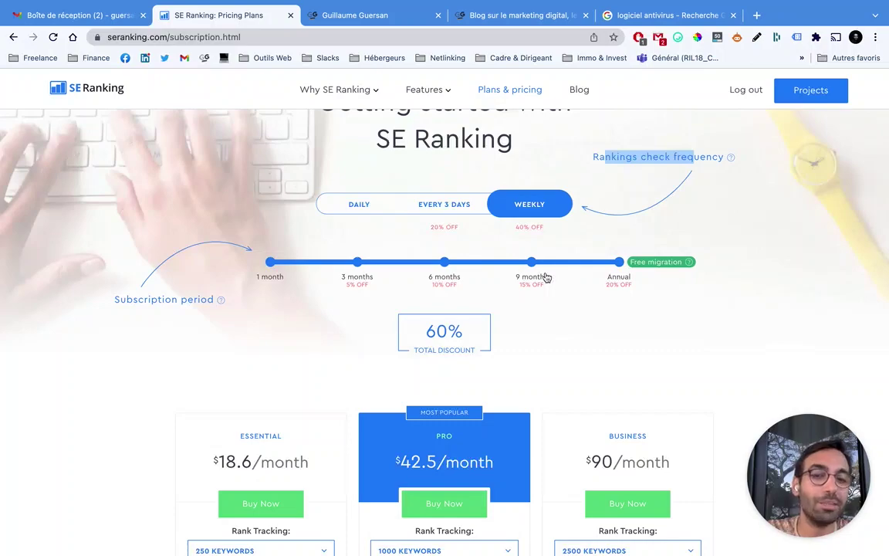
{"action": "scroll", "coordinate": [580, 271], "scroll_direction": "down", "scroll_amount": 3}
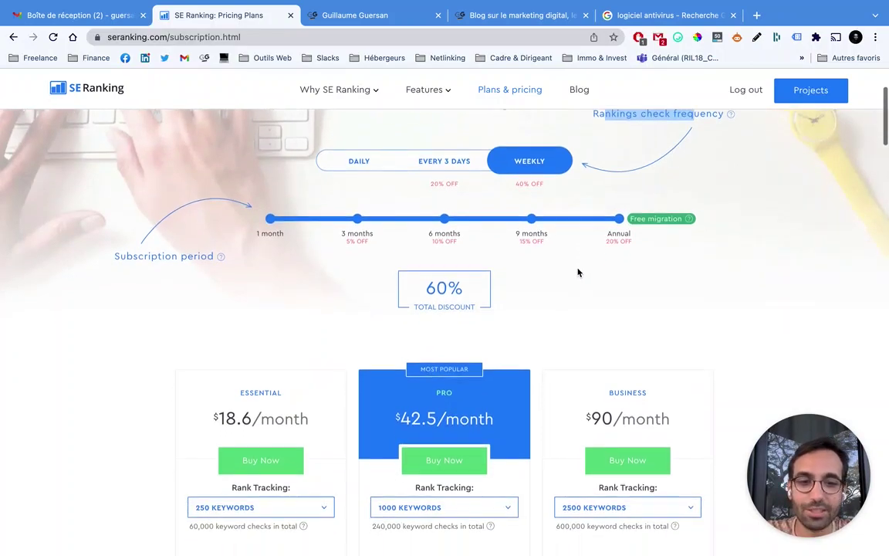
Highlight the Business plan's name and monthly price and compare it with the neighbouring Pro plan
{"action": "scroll", "coordinate": [579, 279], "scroll_direction": "down", "scroll_amount": 2}
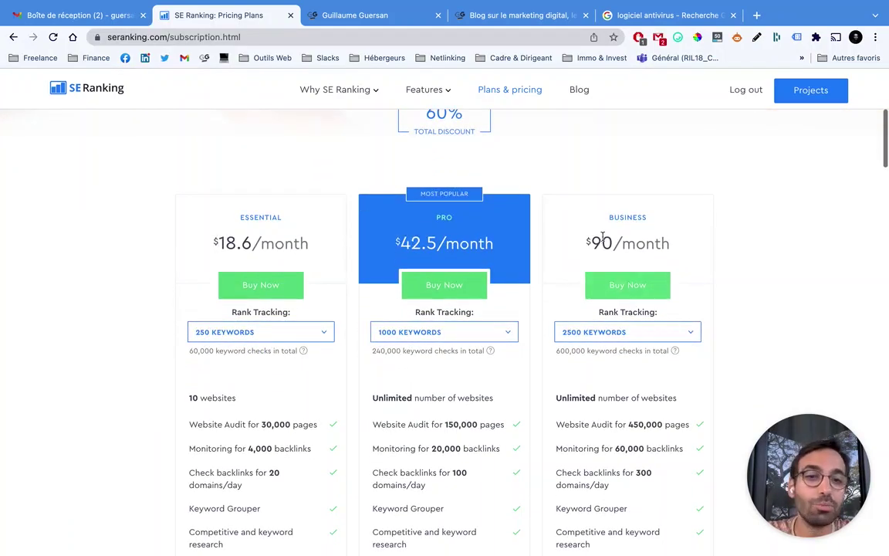
{"action": "left_click_drag", "start_coordinate": [600, 223], "coordinate": [669, 242]}
{"action": "scroll", "coordinate": [619, 282], "scroll_direction": "down", "scroll_amount": 1}
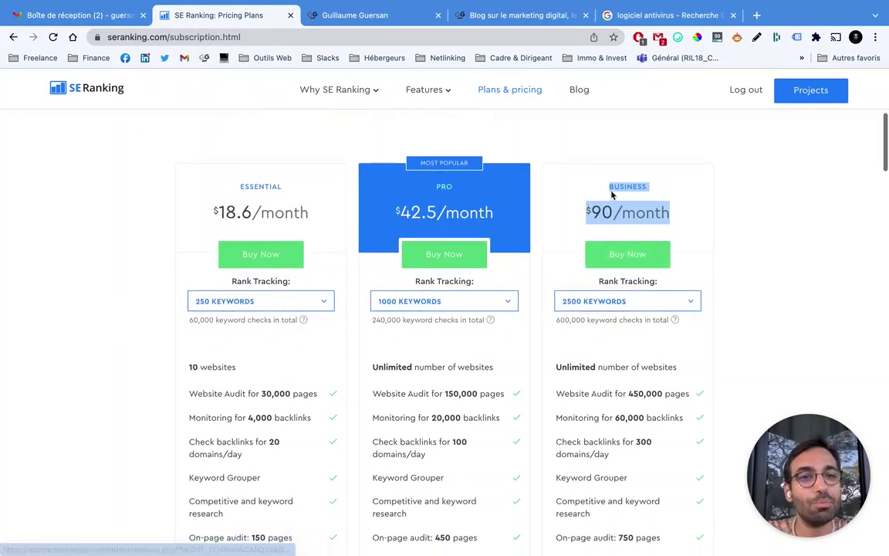
{"action": "left_click_drag", "start_coordinate": [611, 187], "coordinate": [677, 232]}
{"action": "scroll", "coordinate": [655, 252], "scroll_direction": "down", "scroll_amount": 1}
{"action": "left_click", "coordinate": [586, 282]}
{"action": "left_click", "coordinate": [533, 278]}
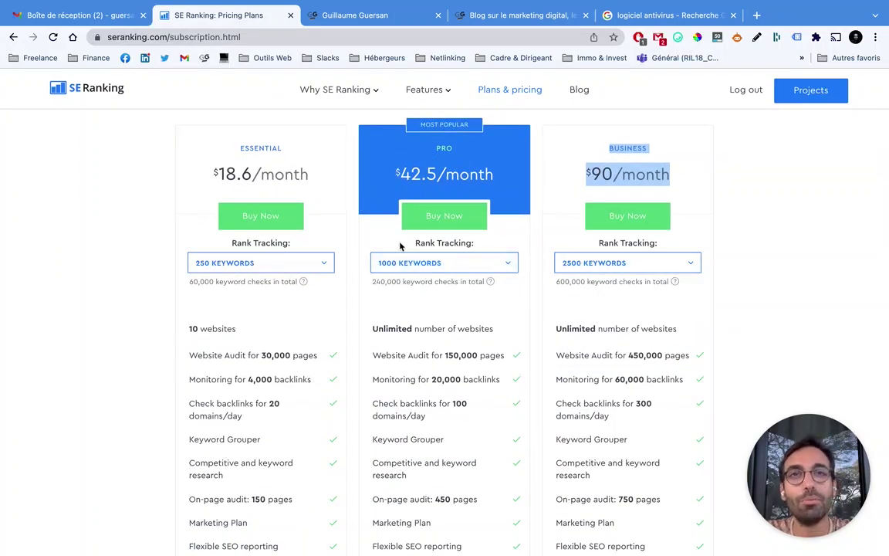
Examine the Business plan's feature allowances down to the API entry and read the API description
{"action": "left_click", "coordinate": [417, 262]}
{"action": "scroll", "coordinate": [417, 239], "scroll_direction": "down", "scroll_amount": 6}
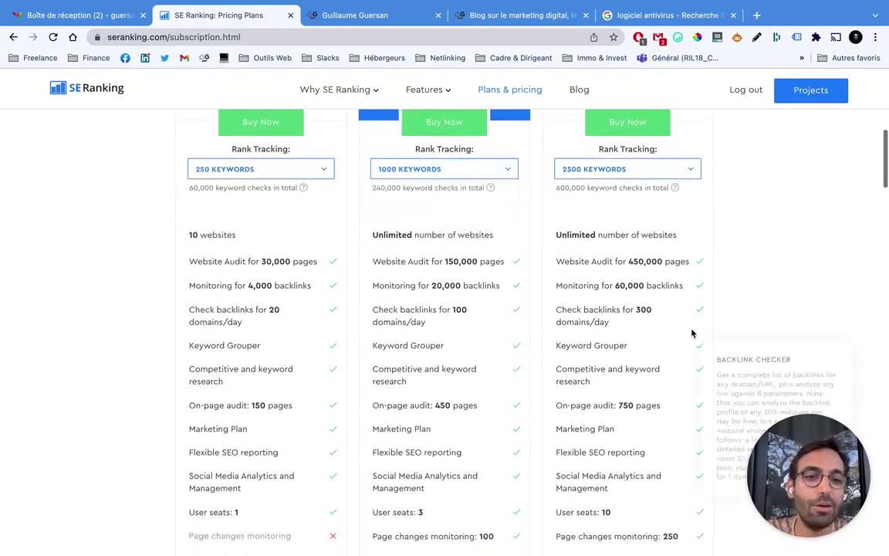
{"action": "scroll", "coordinate": [687, 336], "scroll_direction": "down", "scroll_amount": 2}
{"action": "mouse_move", "coordinate": [568, 362]}
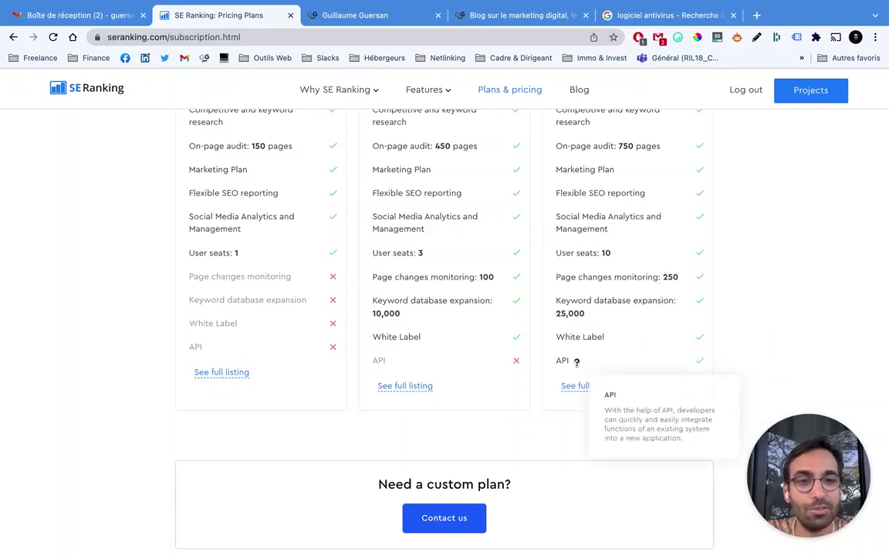
{"action": "scroll", "coordinate": [609, 355], "scroll_direction": "down", "scroll_amount": 1}
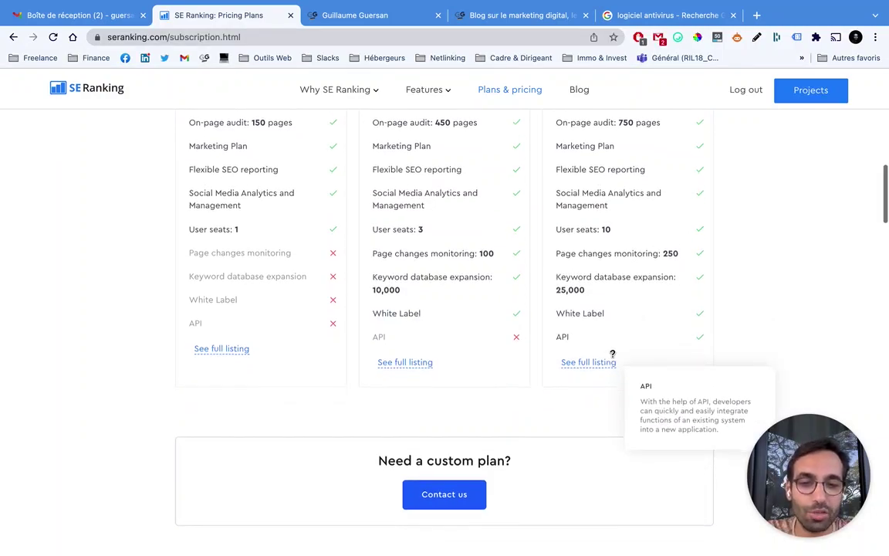
{"action": "scroll", "coordinate": [613, 354], "scroll_direction": "up", "scroll_amount": 11}
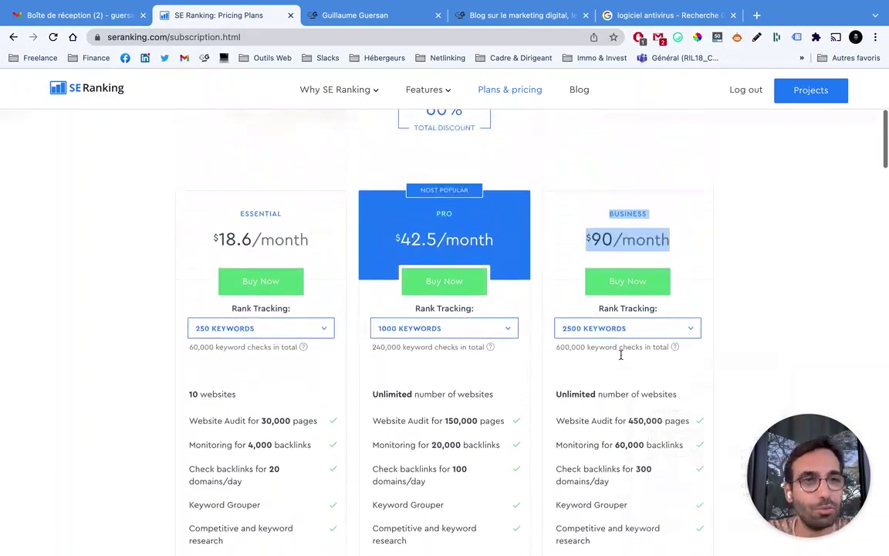
Review the total discount and plan prices under weekly checks and annual subscription, highlighting the Pro plan's name and monthly price
{"action": "scroll", "coordinate": [621, 355], "scroll_direction": "up", "scroll_amount": 3}
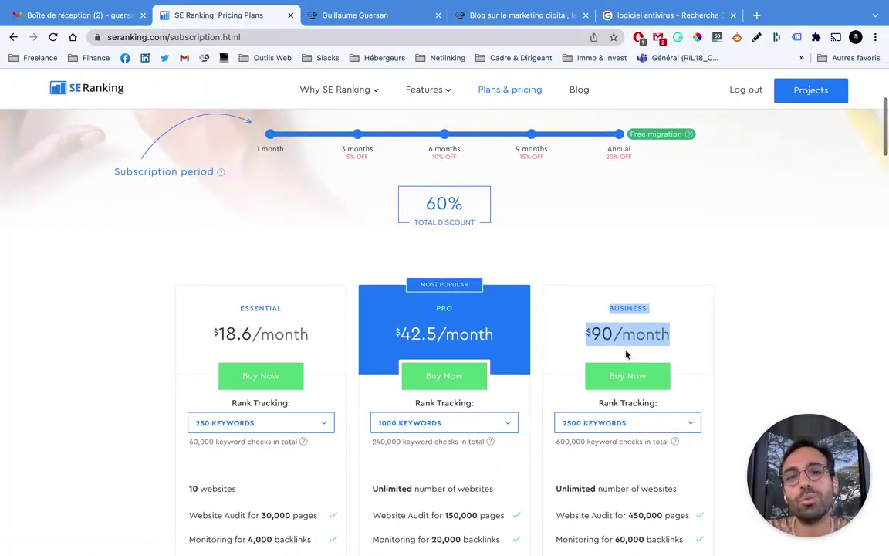
{"action": "scroll", "coordinate": [618, 354], "scroll_direction": "up", "scroll_amount": 1}
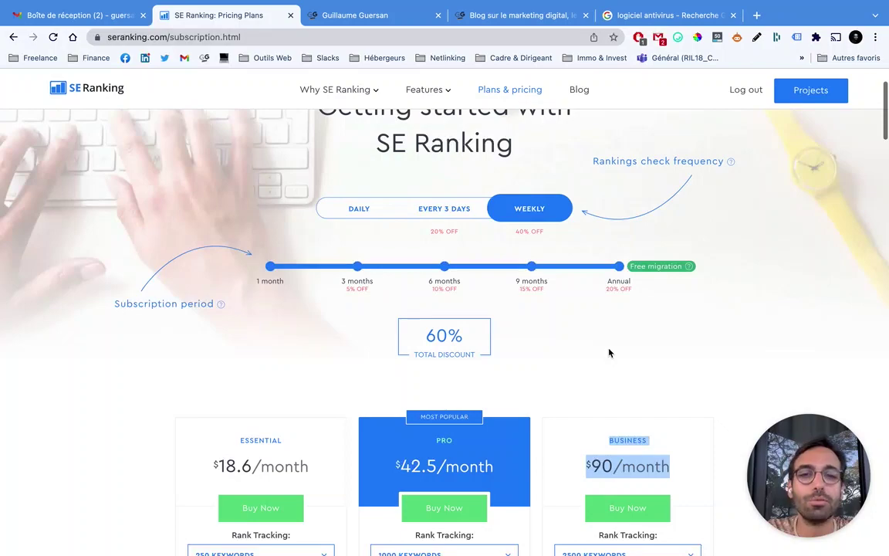
{"action": "scroll", "coordinate": [610, 352], "scroll_direction": "up", "scroll_amount": 1}
{"action": "scroll", "coordinate": [610, 351], "scroll_direction": "up", "scroll_amount": 1}
{"action": "scroll", "coordinate": [605, 350], "scroll_direction": "down", "scroll_amount": 4}
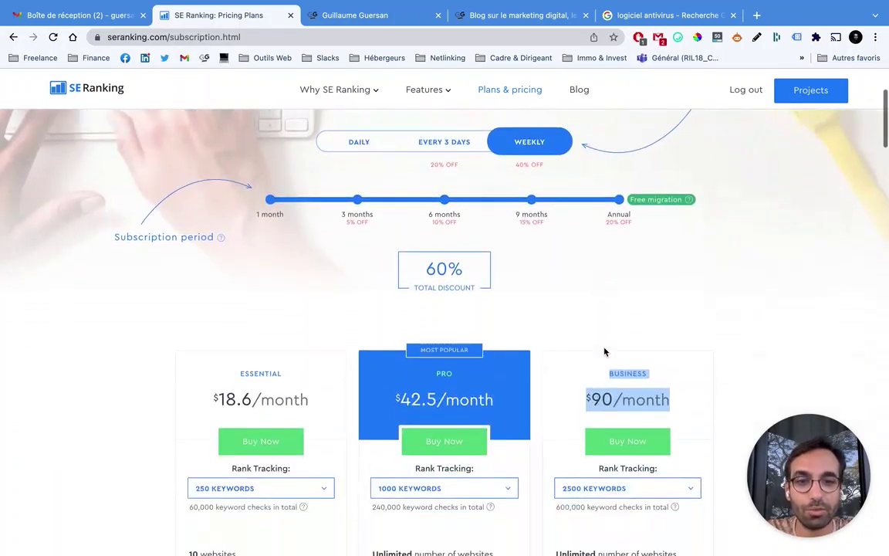
{"action": "scroll", "coordinate": [478, 340], "scroll_direction": "down", "scroll_amount": 1}
{"action": "left_click_drag", "start_coordinate": [364, 310], "coordinate": [483, 372]}
{"action": "scroll", "coordinate": [472, 382], "scroll_direction": "down", "scroll_amount": 3}
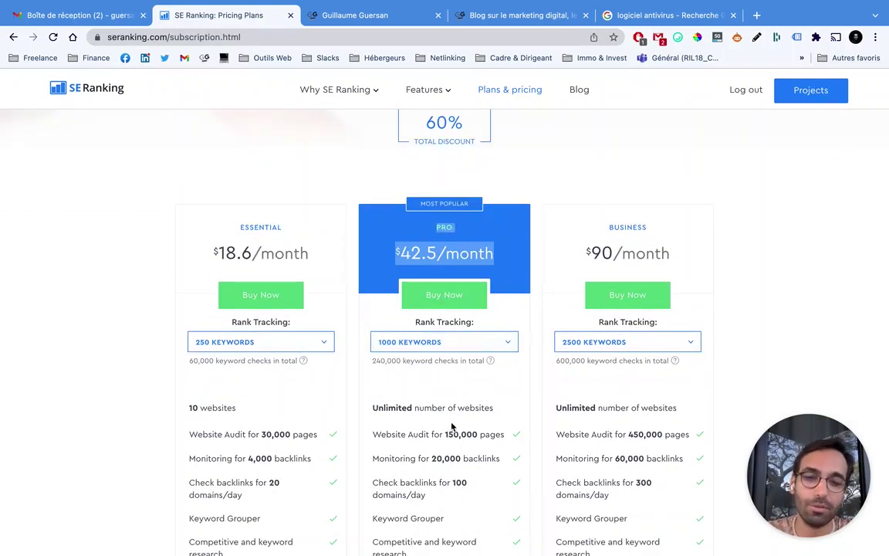
Examine the Pro plan's keyword, website audit and backlink allowances, including the Backlink Checker description
{"action": "left_click", "coordinate": [432, 342]}
{"action": "left_click", "coordinate": [437, 423]}
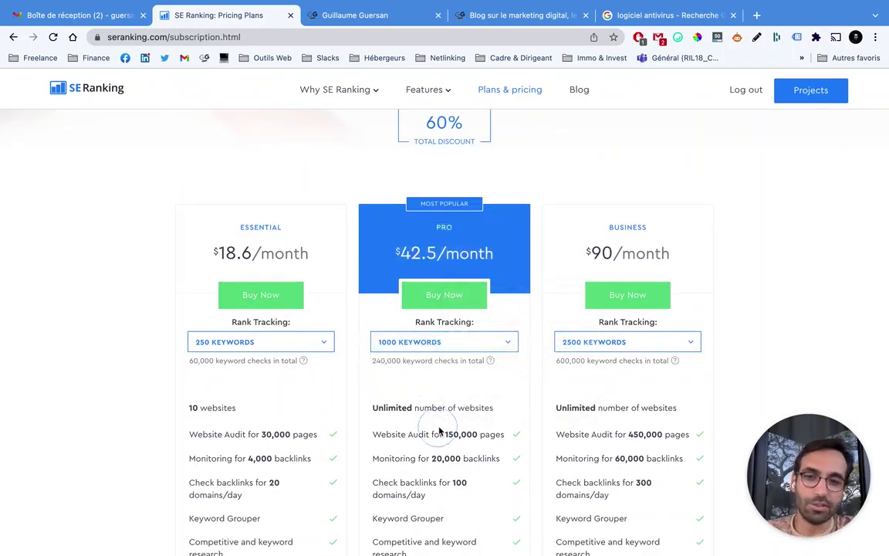
{"action": "scroll", "coordinate": [441, 427], "scroll_direction": "down", "scroll_amount": 3}
{"action": "scroll", "coordinate": [447, 387], "scroll_direction": "up", "scroll_amount": 6}
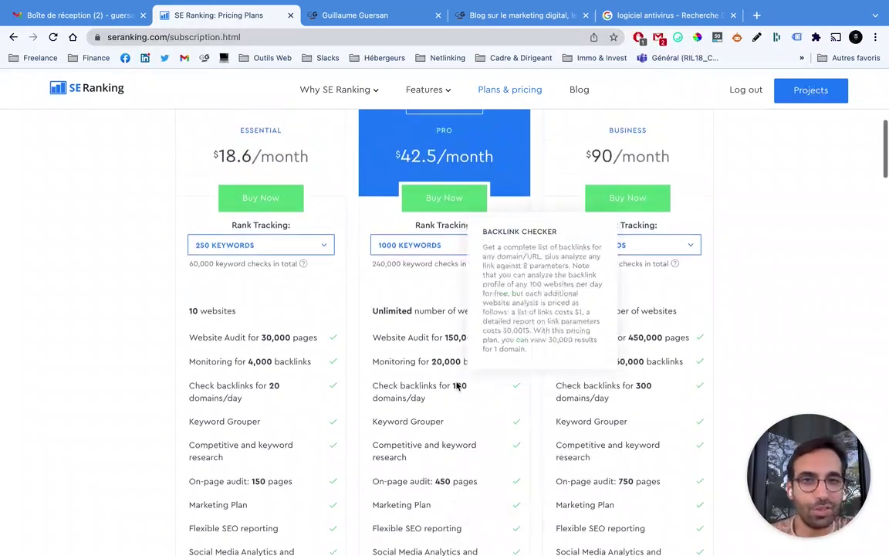
{"action": "left_click", "coordinate": [445, 392]}
{"action": "scroll", "coordinate": [445, 393], "scroll_direction": "up", "scroll_amount": 5}
{"action": "scroll", "coordinate": [467, 382], "scroll_direction": "down", "scroll_amount": 4}
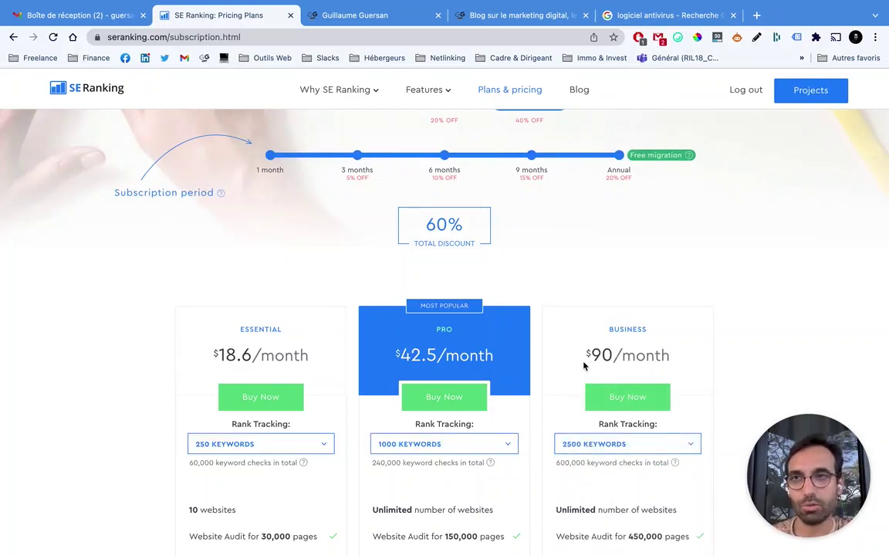
Review the check frequency and subscription period options, and read the Free migration description beside the annual period
{"action": "scroll", "coordinate": [575, 364], "scroll_direction": "up", "scroll_amount": 2}
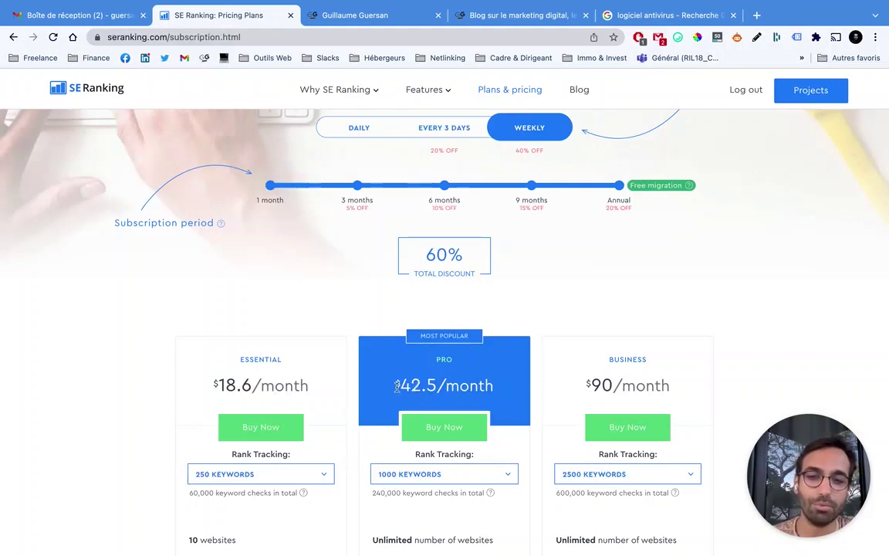
{"action": "scroll", "coordinate": [417, 390], "scroll_direction": "up", "scroll_amount": 2}
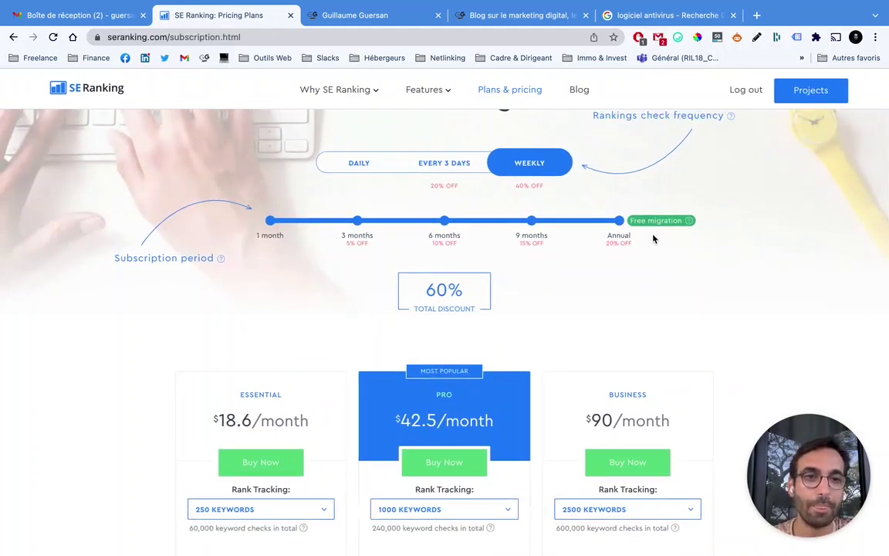
{"action": "scroll", "coordinate": [653, 232], "scroll_direction": "up", "scroll_amount": 3}
{"action": "mouse_move", "coordinate": [653, 270]}
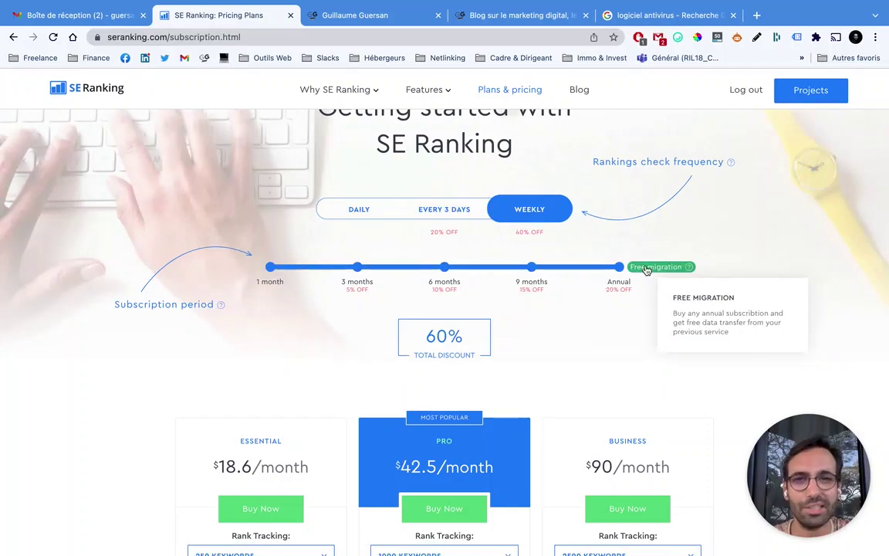
{"action": "scroll", "coordinate": [633, 259], "scroll_direction": "up", "scroll_amount": 2}
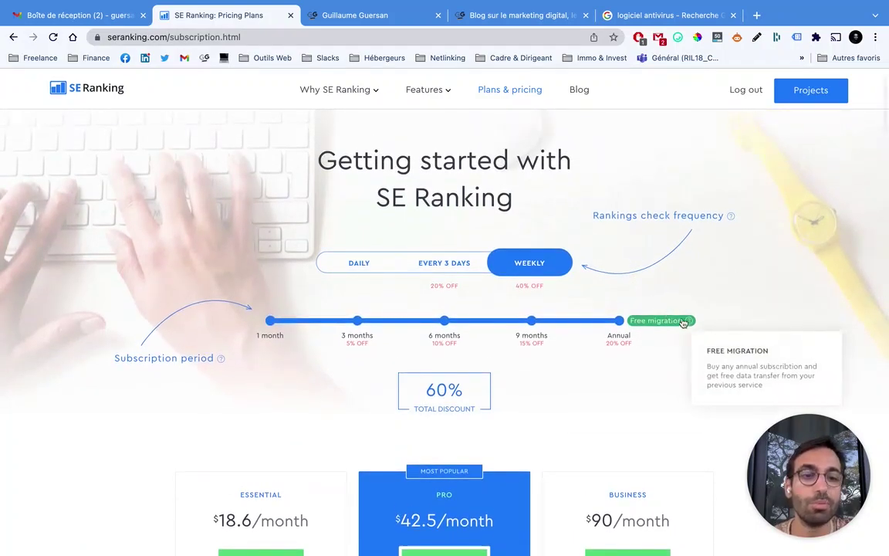
{"action": "scroll", "coordinate": [692, 292], "scroll_direction": "up", "scroll_amount": 1}
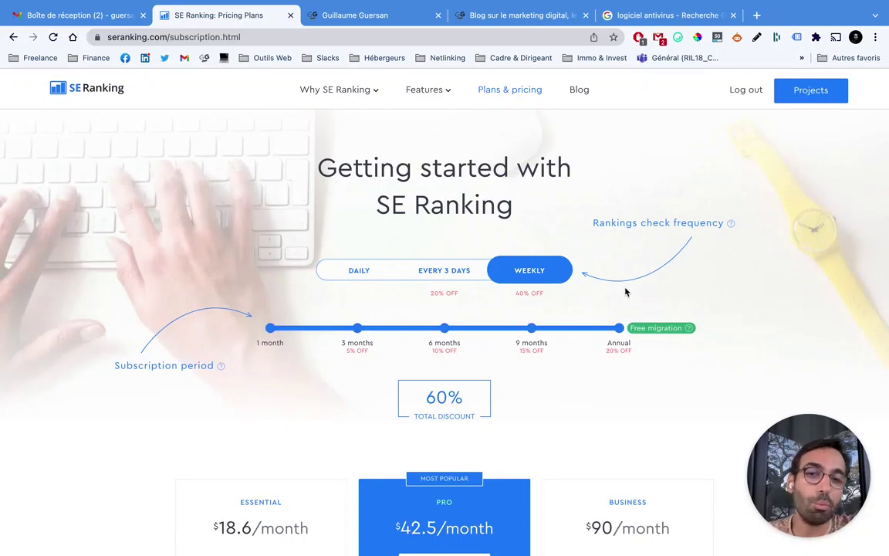
{"action": "scroll", "coordinate": [621, 291], "scroll_direction": "up", "scroll_amount": 2}
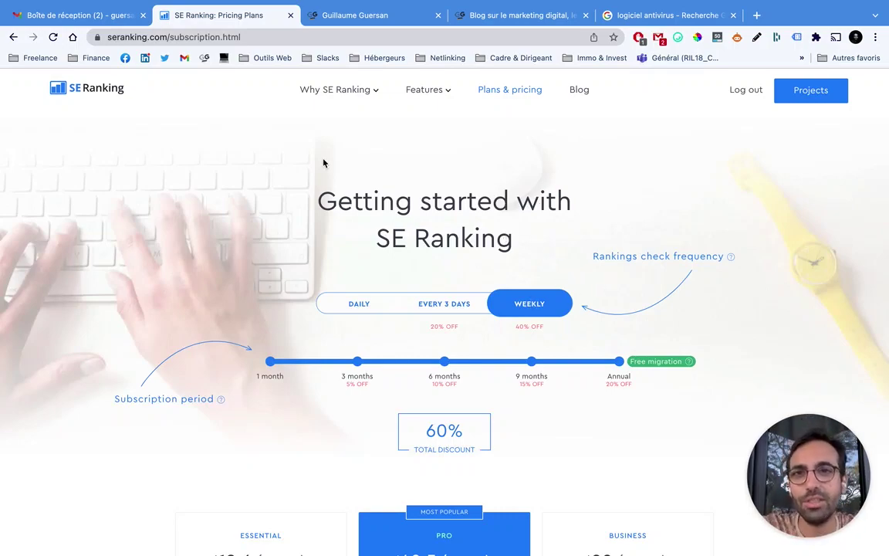
Open the SE Ranking home page and log out of the account
{"action": "left_click", "coordinate": [94, 90]}
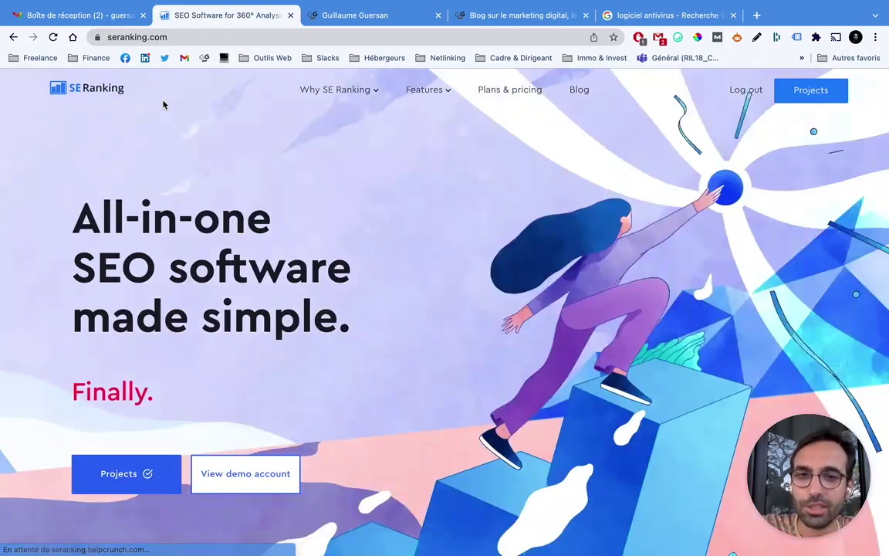
{"action": "scroll", "coordinate": [232, 87], "scroll_direction": "down", "scroll_amount": 3}
{"action": "mouse_move", "coordinate": [302, 98]}
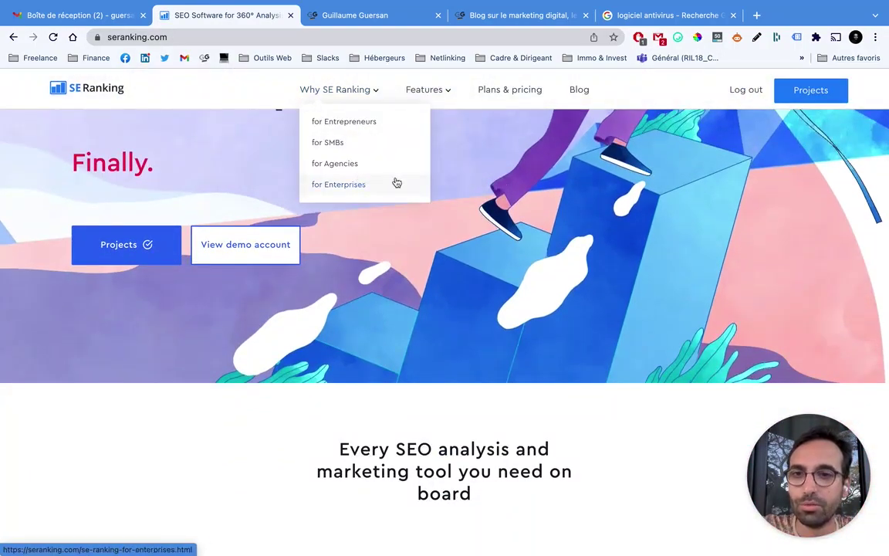
{"action": "left_click", "coordinate": [752, 94]}
Look over the home page's introduction and SEO tools section while signed out, and reload the page
{"action": "scroll", "coordinate": [513, 270], "scroll_direction": "down", "scroll_amount": 1}
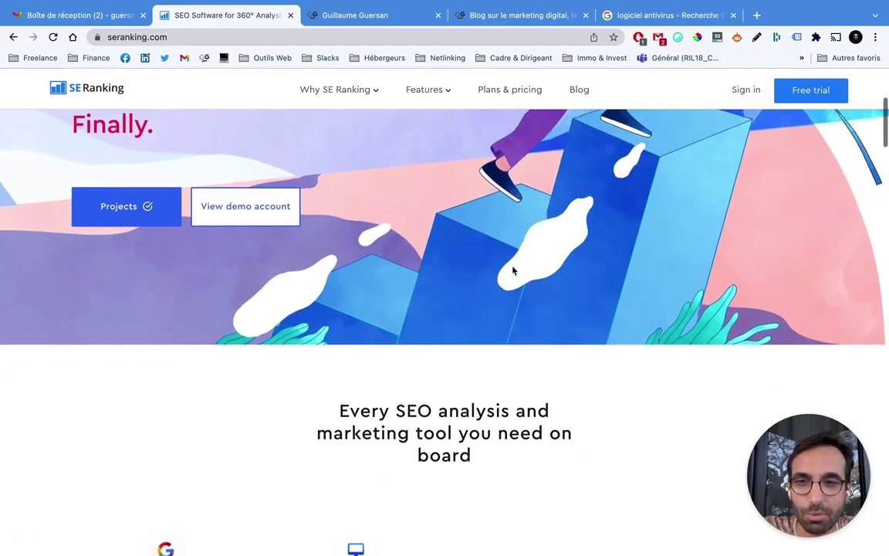
{"action": "scroll", "coordinate": [510, 272], "scroll_direction": "down", "scroll_amount": 4}
{"action": "scroll", "coordinate": [507, 271], "scroll_direction": "up", "scroll_amount": 3}
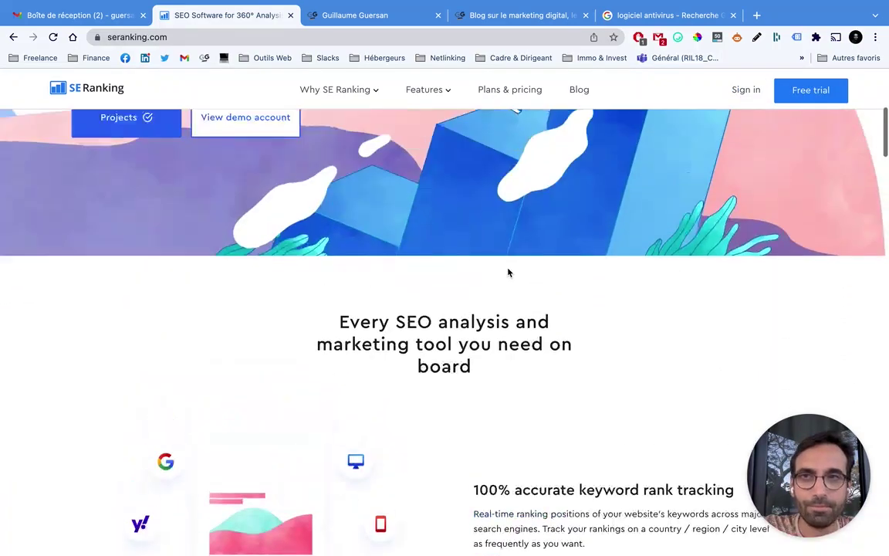
{"action": "scroll", "coordinate": [508, 272], "scroll_direction": "up", "scroll_amount": 5}
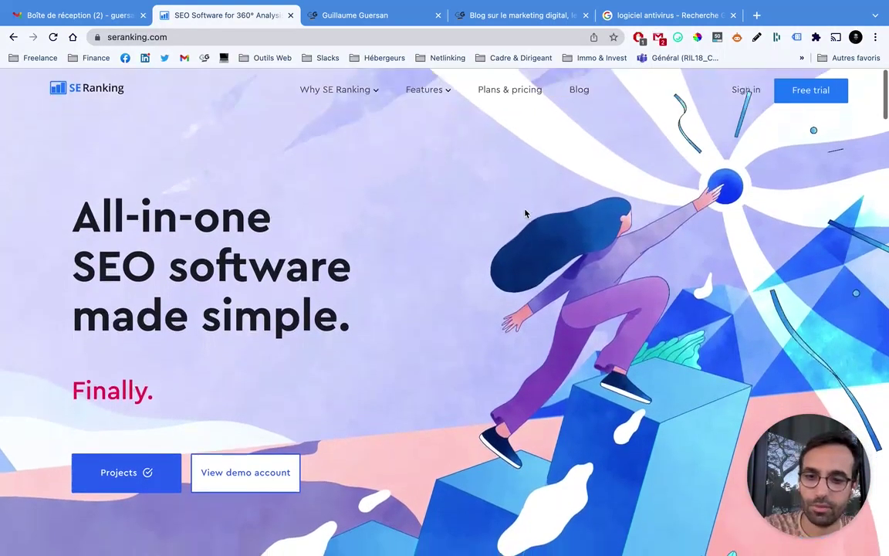
{"action": "key", "text": "super+r"}
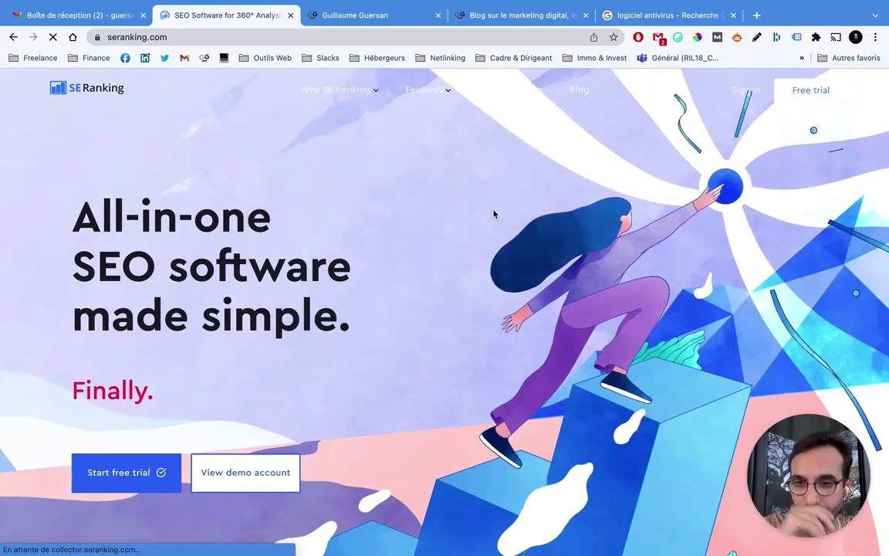
Open the free trial sign-up page from the home page and look over its registration form and alternative sign-up options
{"action": "scroll", "coordinate": [192, 371], "scroll_direction": "down", "scroll_amount": 2}
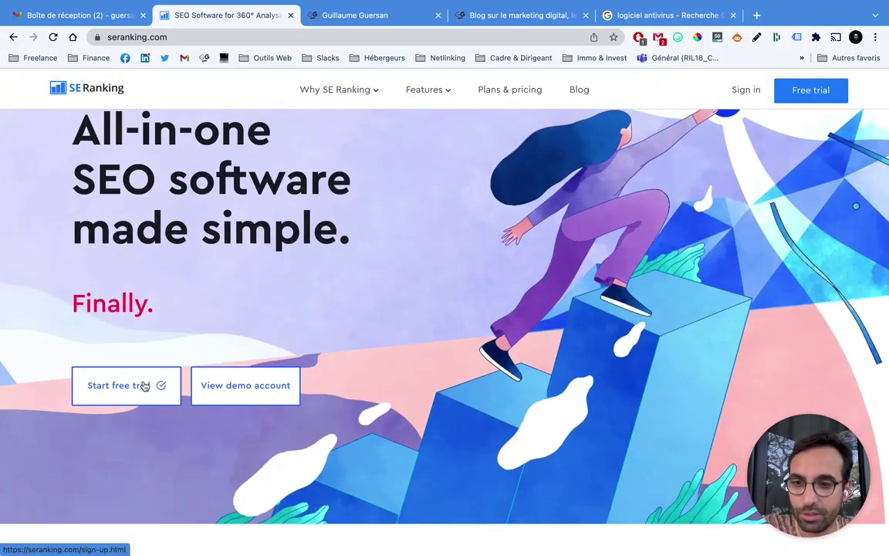
{"action": "left_click", "coordinate": [144, 385]}
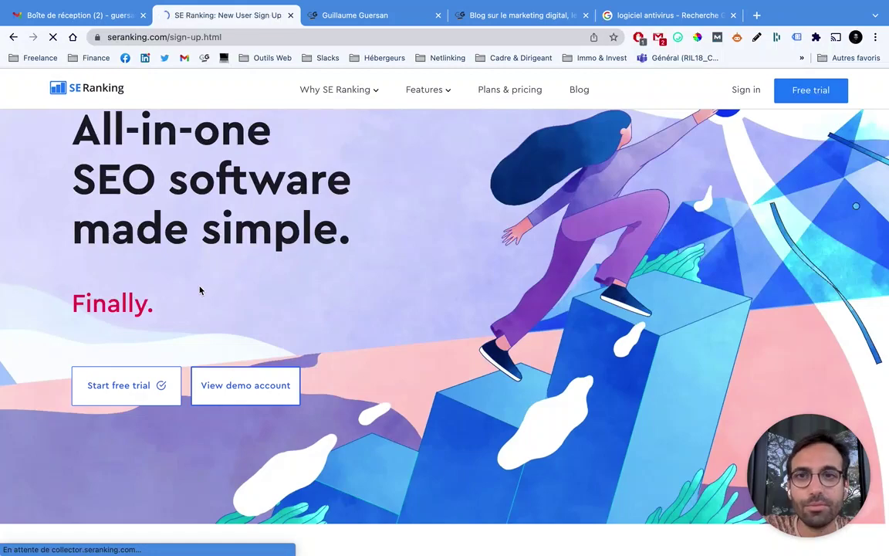
{"action": "scroll", "coordinate": [282, 253], "scroll_direction": "down", "scroll_amount": 1}
{"action": "scroll", "coordinate": [431, 141], "scroll_direction": "down", "scroll_amount": 3}
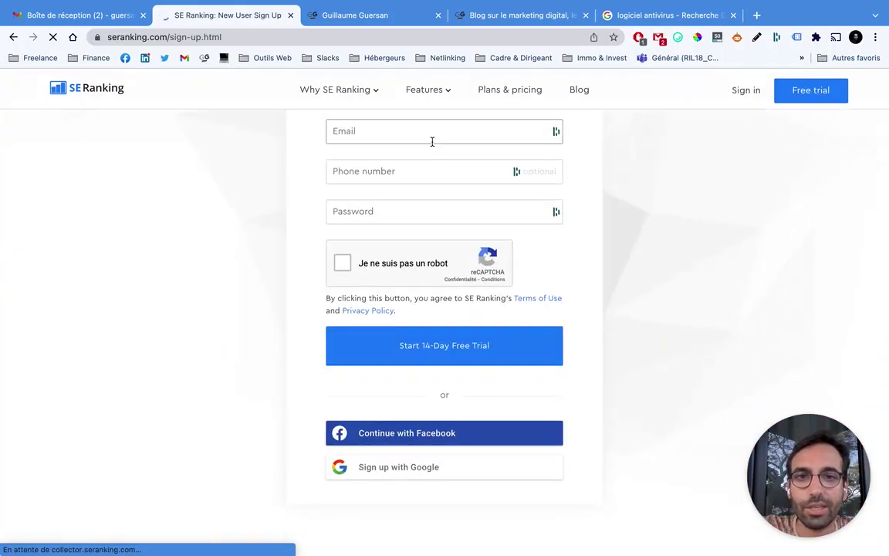
{"action": "scroll", "coordinate": [431, 145], "scroll_direction": "up", "scroll_amount": 5}
Highlight the 14-day free trial heading and the credit card note above the sign-up form, and clear the selection
{"action": "left_click_drag", "start_coordinate": [360, 185], "coordinate": [521, 216]}
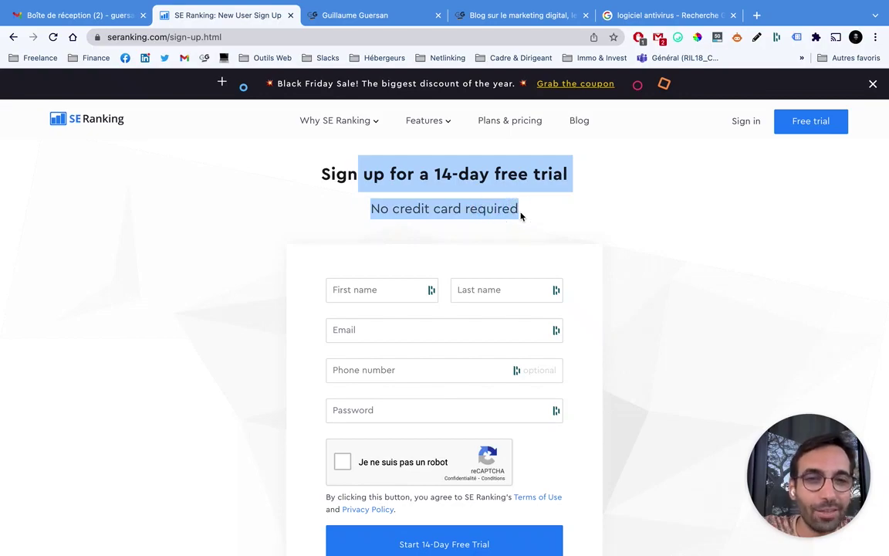
{"action": "left_click", "coordinate": [341, 225]}
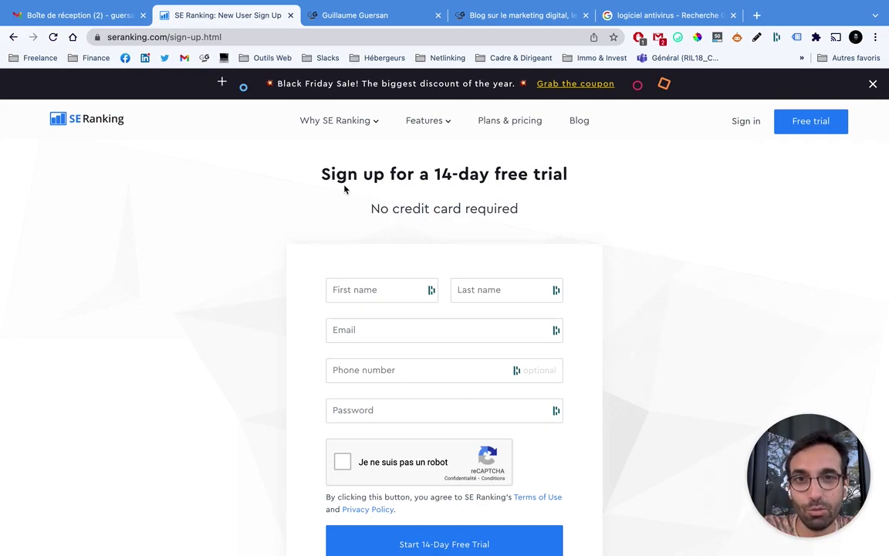
{"action": "left_click_drag", "start_coordinate": [515, 208], "coordinate": [382, 177]}
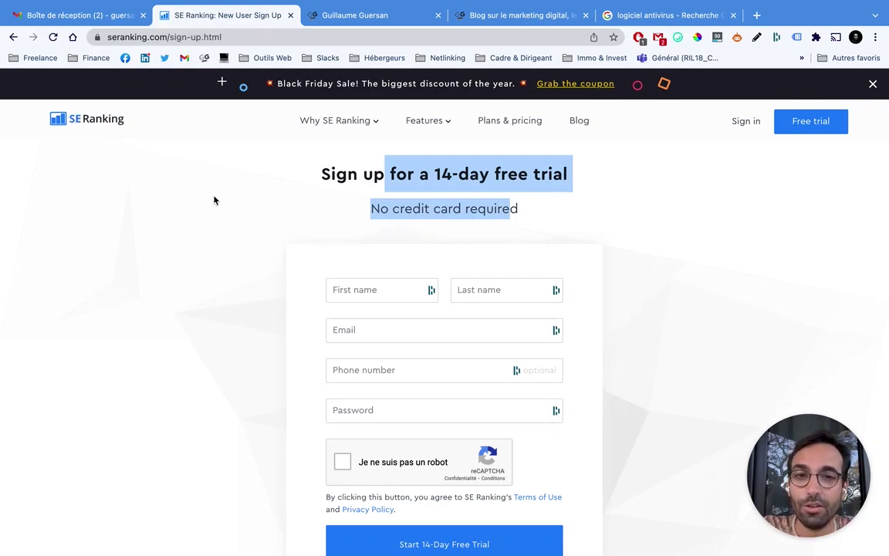
{"action": "left_click", "coordinate": [253, 206]}
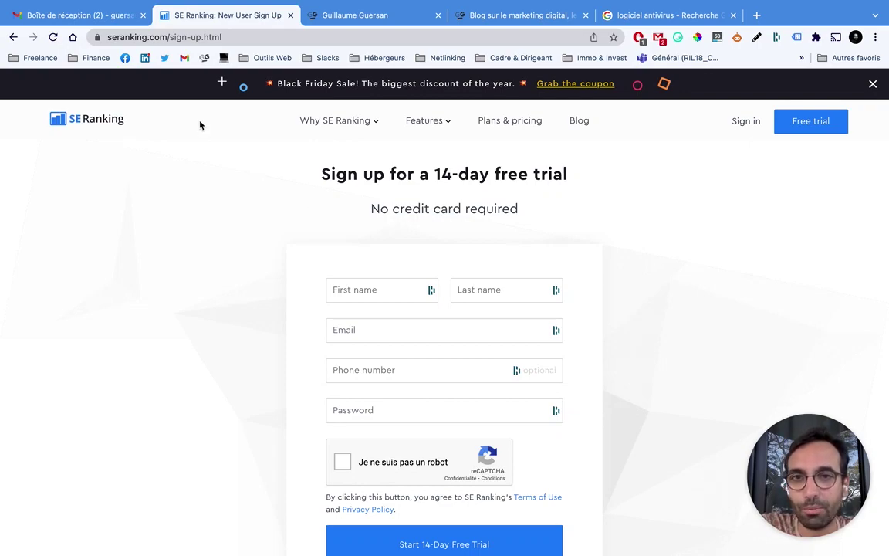
Return to the SE Ranking home page and highlight the Black Friday Sale text in the banner, clearing the selection after reading
{"action": "left_click", "coordinate": [109, 122]}
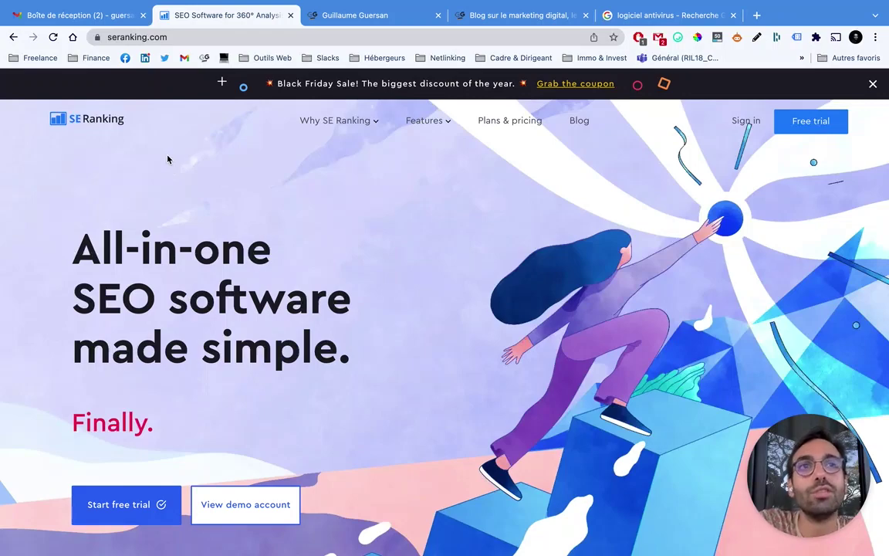
{"action": "scroll", "coordinate": [171, 160], "scroll_direction": "down", "scroll_amount": 1}
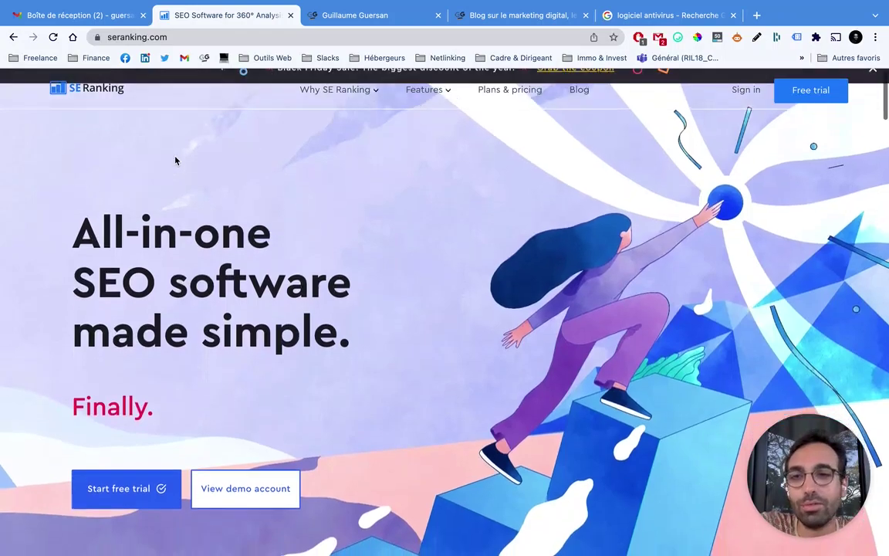
{"action": "scroll", "coordinate": [175, 161], "scroll_direction": "up", "scroll_amount": 1}
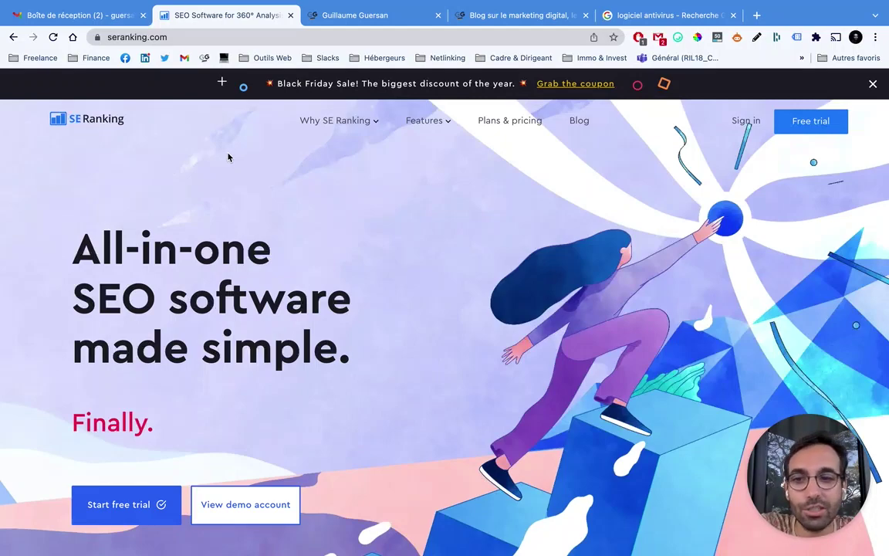
{"action": "scroll", "coordinate": [230, 157], "scroll_direction": "down", "scroll_amount": 1}
{"action": "scroll", "coordinate": [236, 159], "scroll_direction": "up", "scroll_amount": 1}
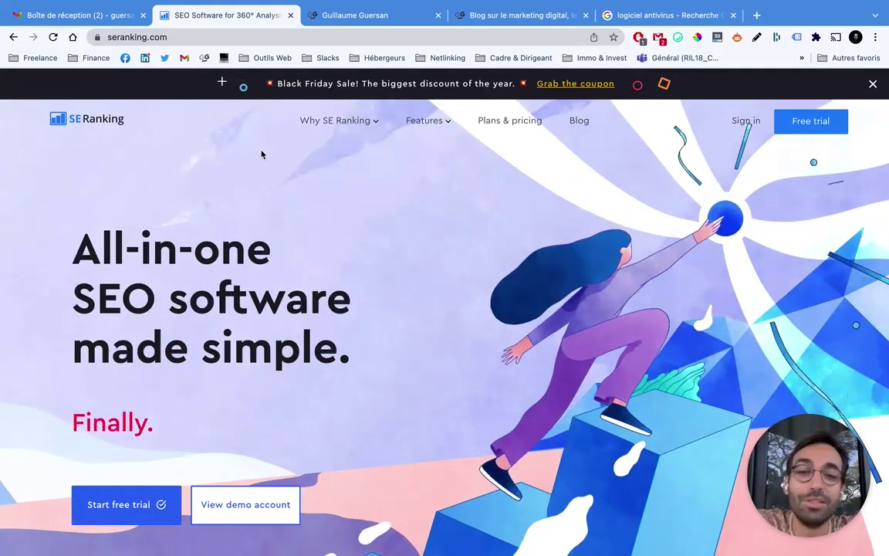
{"action": "left_click_drag", "start_coordinate": [291, 83], "coordinate": [492, 85]}
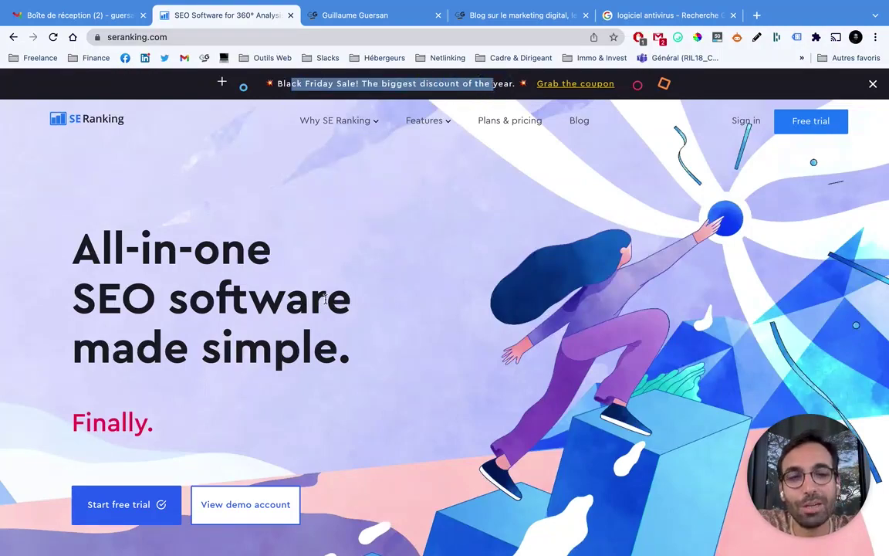
{"action": "scroll", "coordinate": [319, 264], "scroll_direction": "down", "scroll_amount": 1}
{"action": "scroll", "coordinate": [317, 258], "scroll_direction": "up", "scroll_amount": 1}
{"action": "left_click", "coordinate": [287, 243]}
{"action": "scroll", "coordinate": [287, 242], "scroll_direction": "down", "scroll_amount": 1}
{"action": "scroll", "coordinate": [288, 242], "scroll_direction": "up", "scroll_amount": 1}
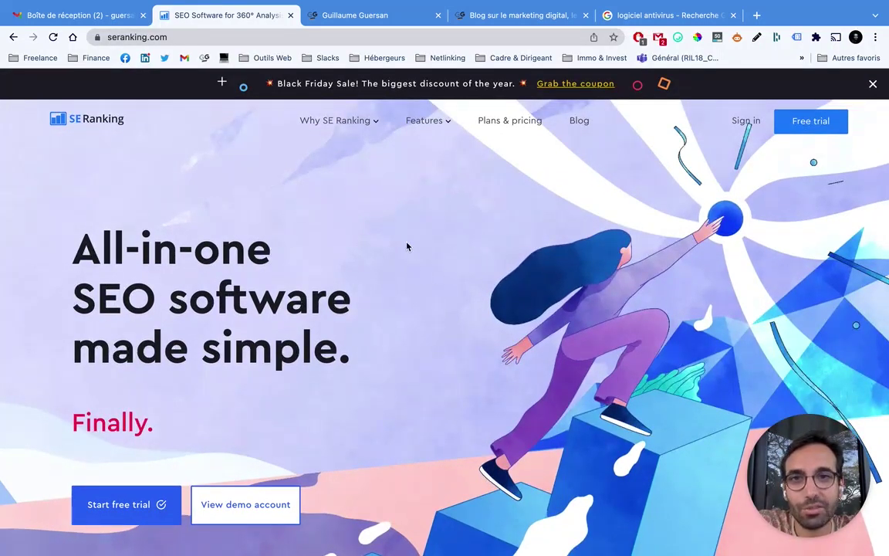
{"action": "scroll", "coordinate": [392, 243], "scroll_direction": "down", "scroll_amount": 4}
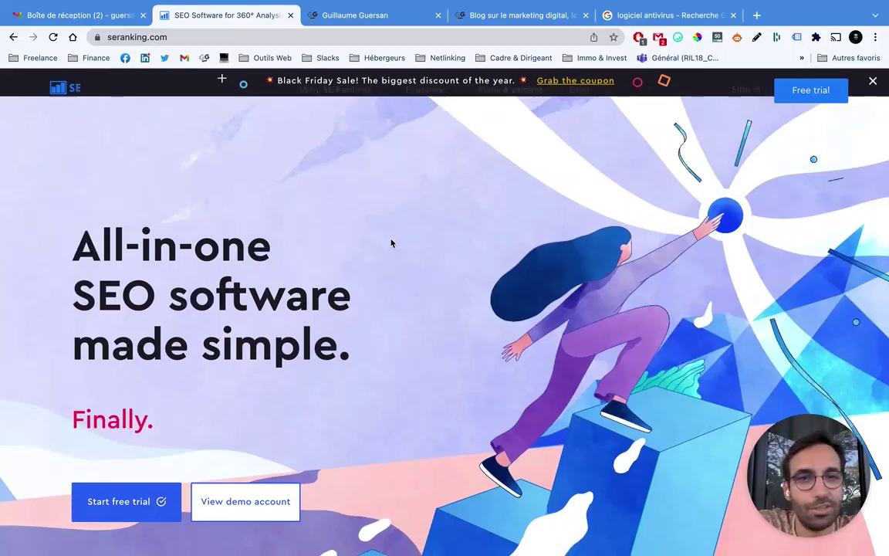
{"action": "scroll", "coordinate": [391, 243], "scroll_direction": "up", "scroll_amount": 3}
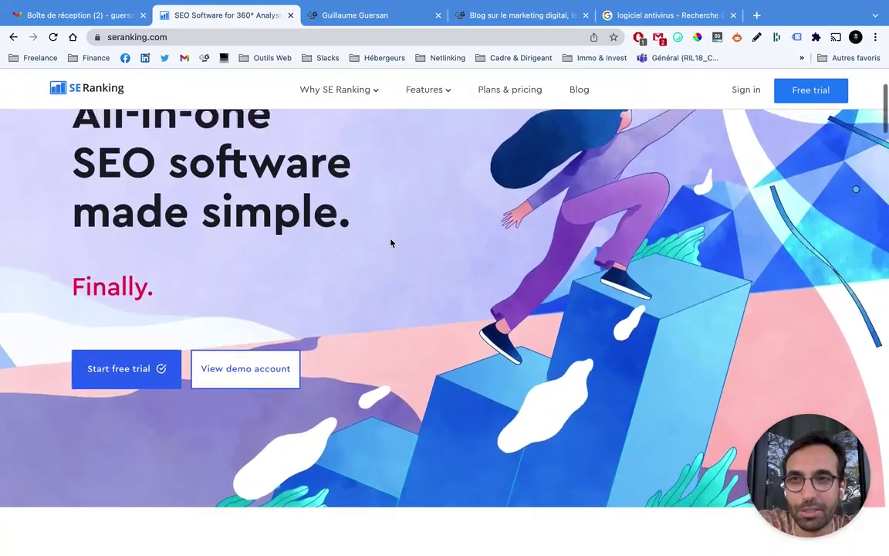